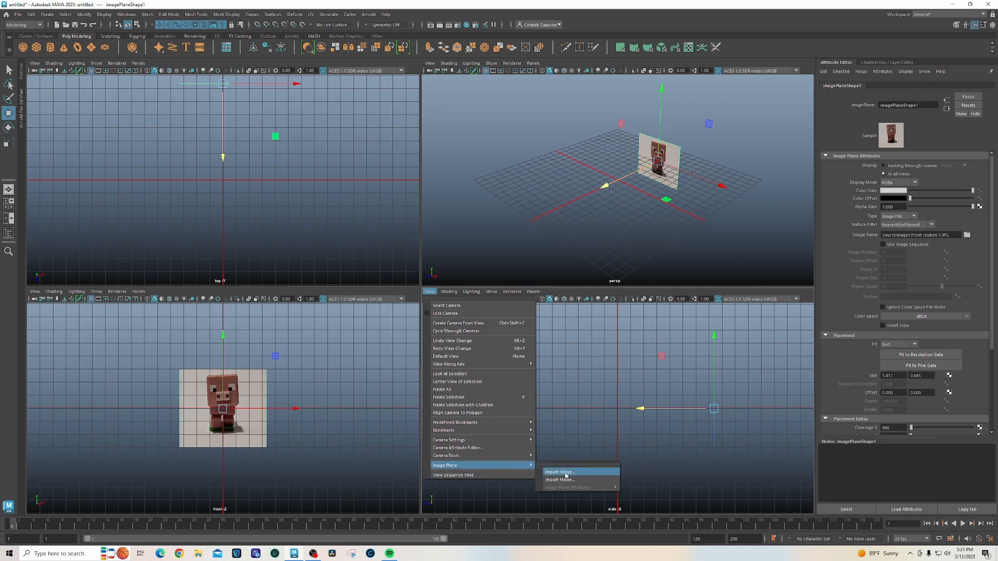
# Import side reuben.JPG as an image plane in the side view and shift it sideways along X, clear of the origin.
pyautogui.click(565, 477)
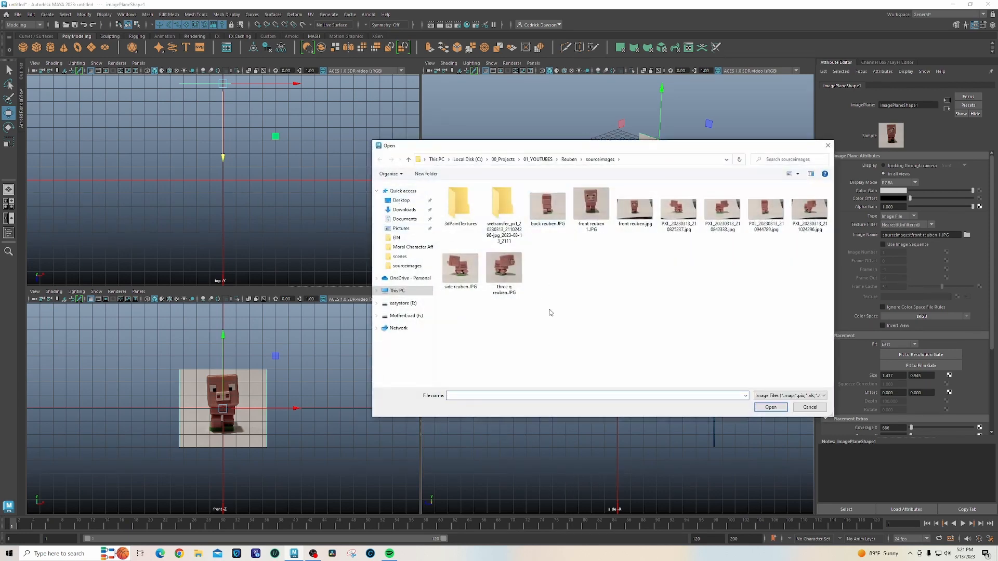
pyautogui.click(460, 267)
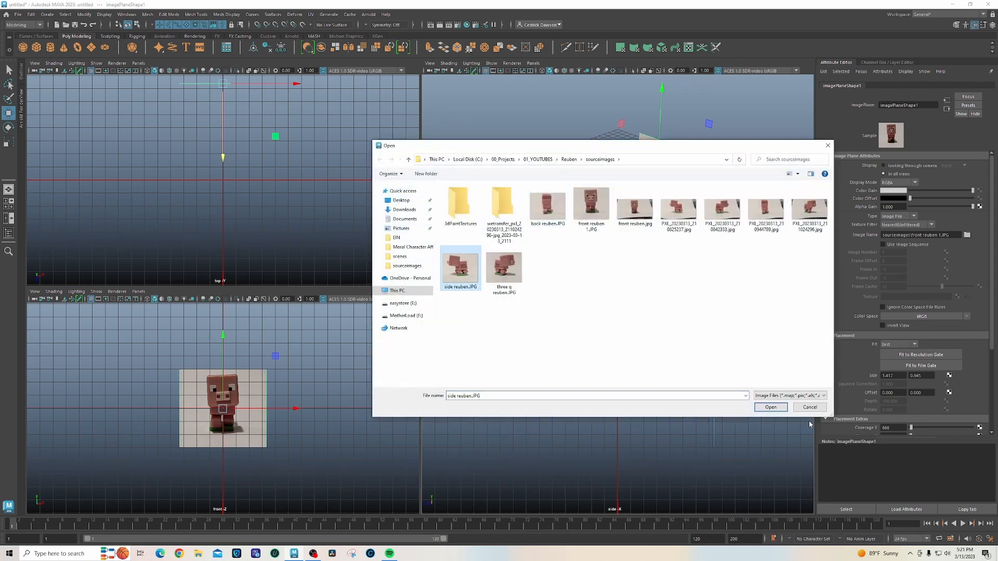
pyautogui.click(770, 407)
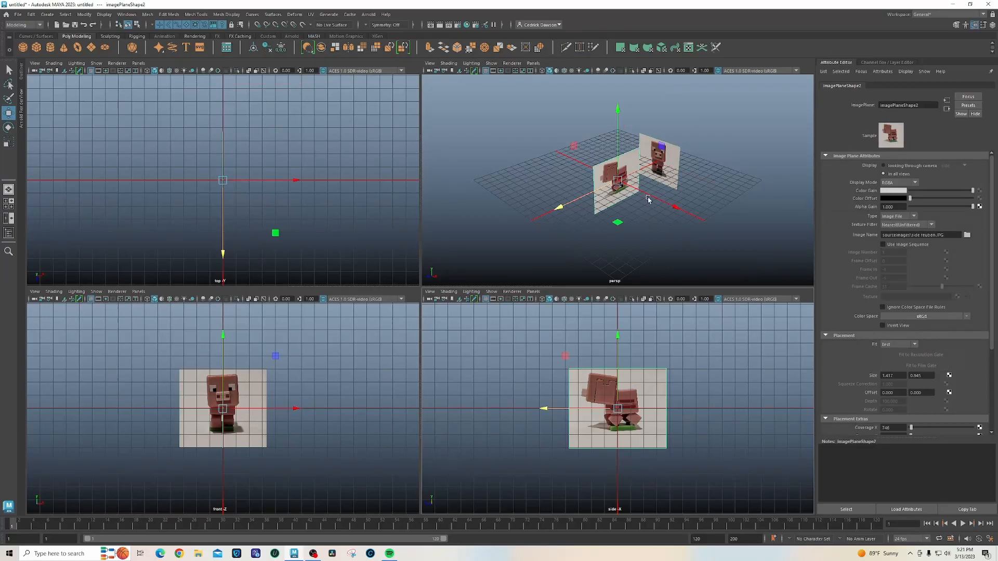
pyautogui.moveTo(648, 200); pyautogui.dragTo(614, 187)
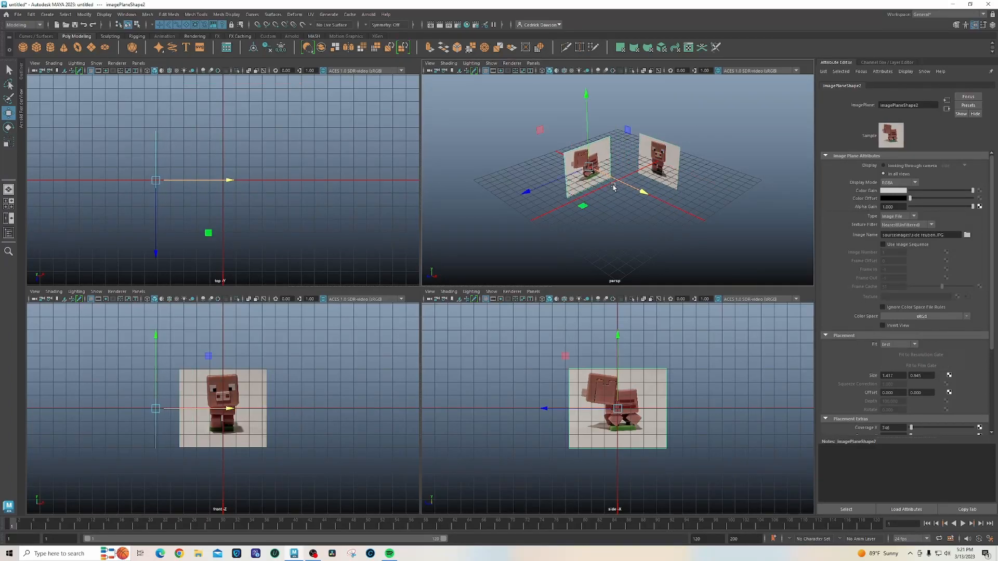
# Create a polygon plane on the grid beside the front reference, rotate it upright and move it backward.
pyautogui.click(92, 47)
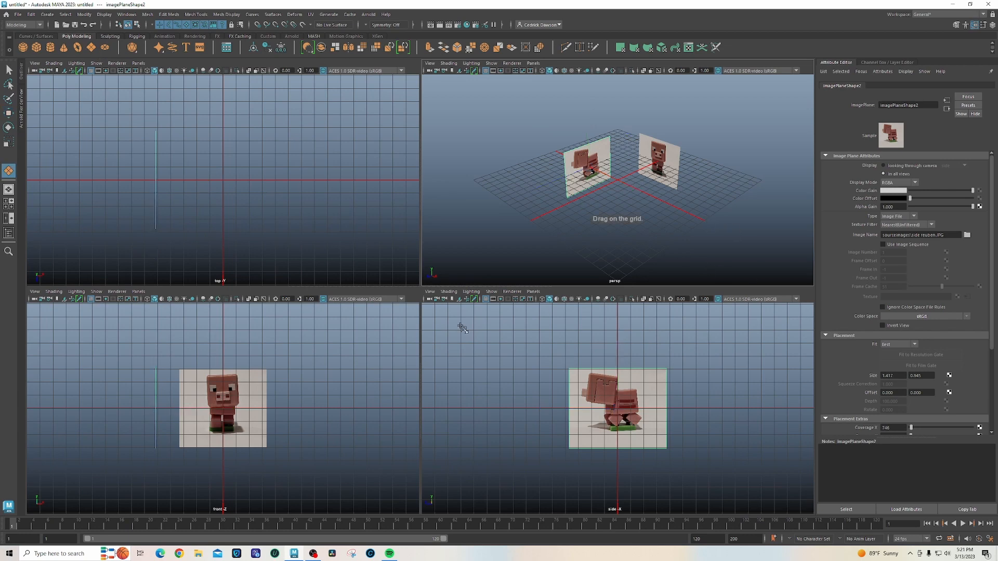
pyautogui.moveTo(727, 207); pyautogui.dragTo(753, 223)
pyautogui.press('e')
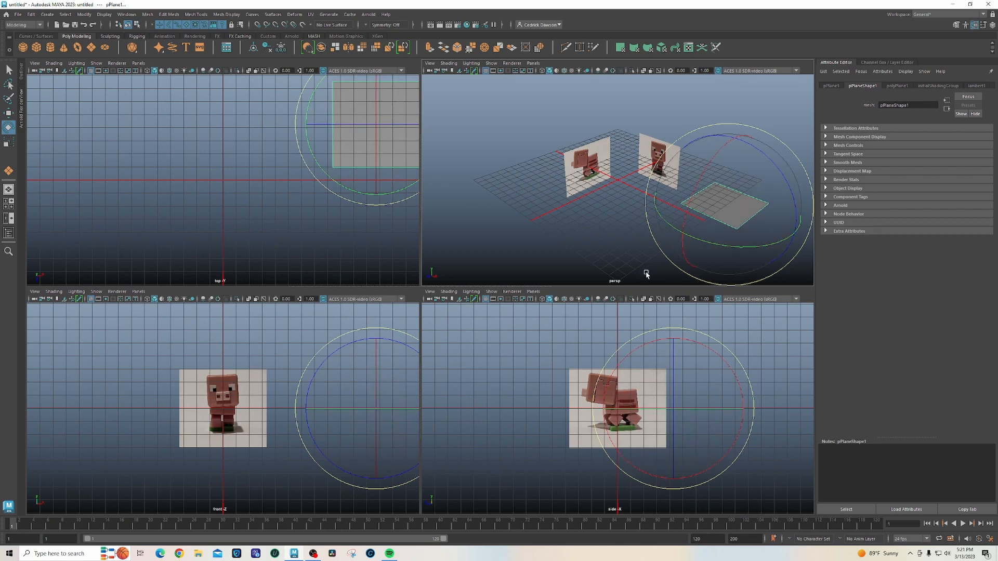
pyautogui.moveTo(712, 157); pyautogui.dragTo(699, 217)
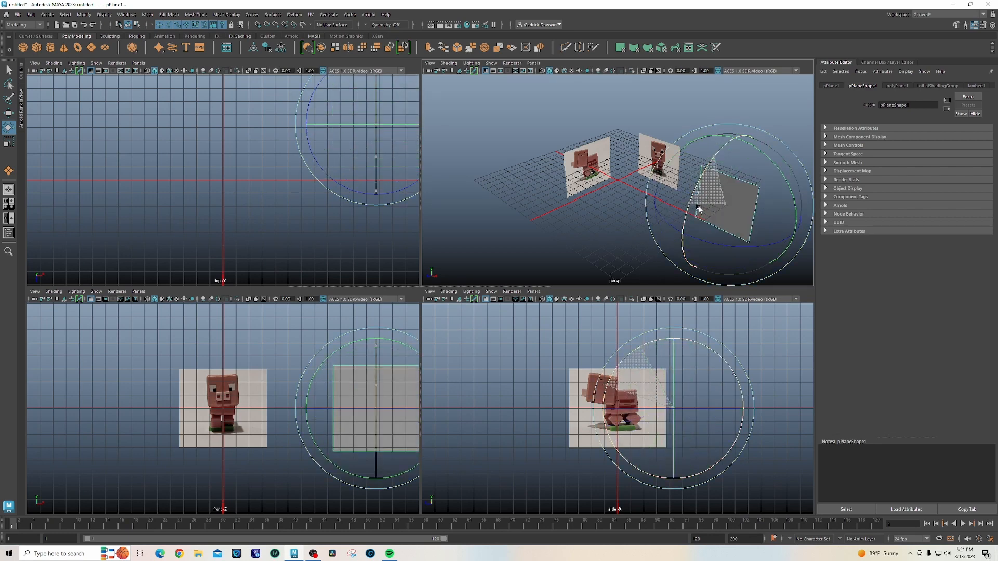
pyautogui.press('w')
pyautogui.moveTo(681, 234); pyautogui.dragTo(754, 178)
# Assign a new Lambert material to the upright plane and connect a File texture to its color.
pyautogui.rightClick(758, 177)
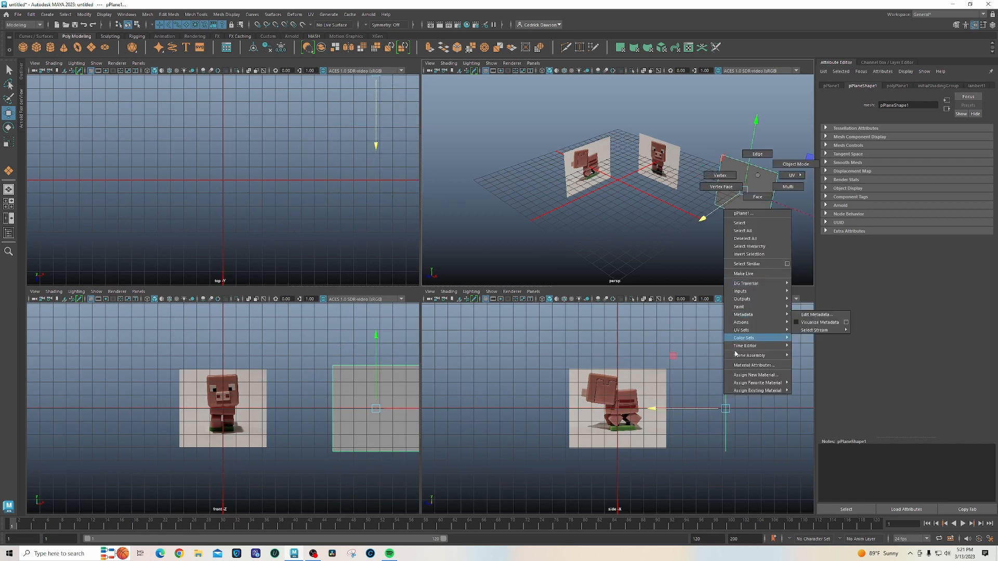
pyautogui.click(746, 375)
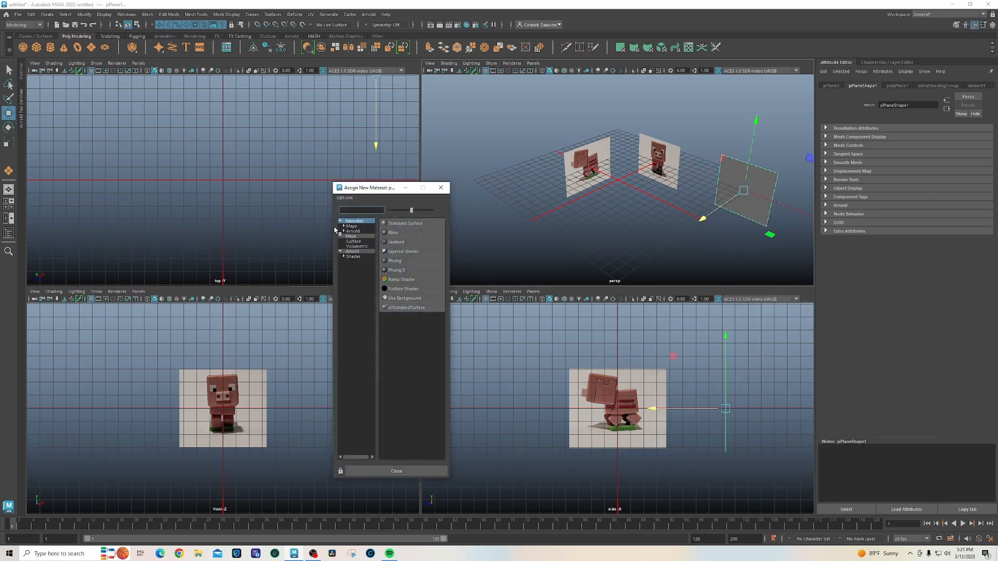
pyautogui.click(396, 243)
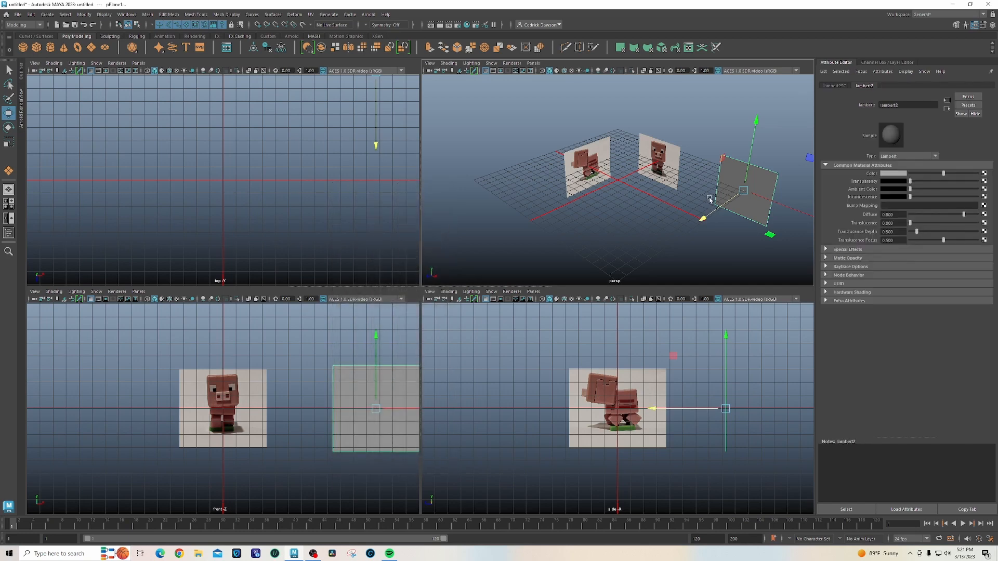
pyautogui.click(984, 174)
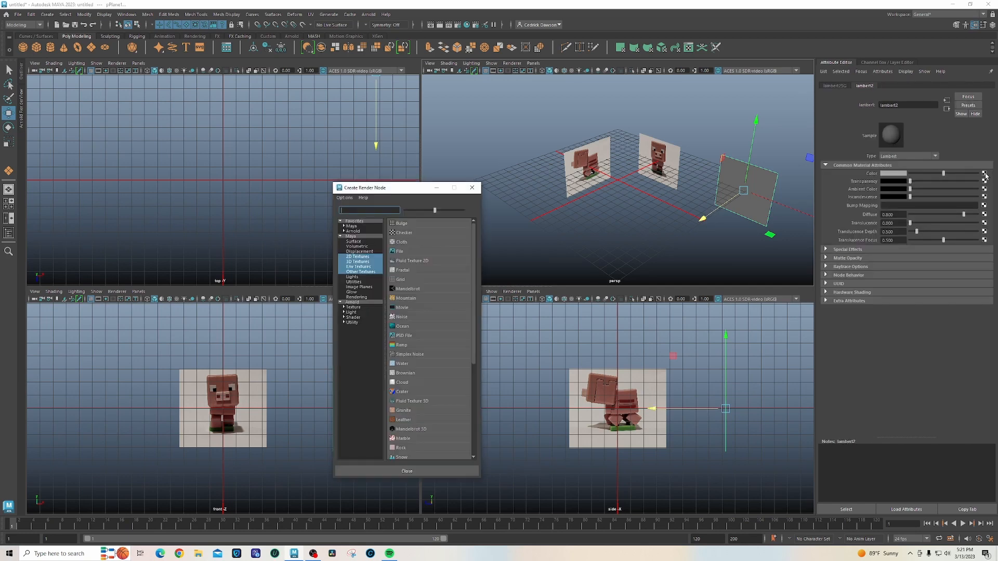
pyautogui.click(400, 251)
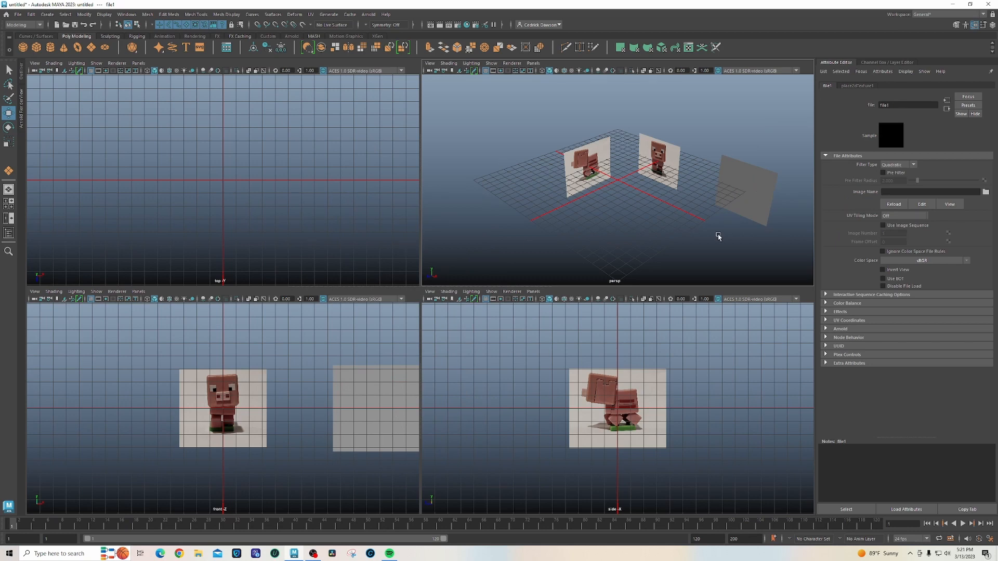
# Load three q reuben.JPG into the file texture and turn on textured display in the perspective view.
pyautogui.click(985, 192)
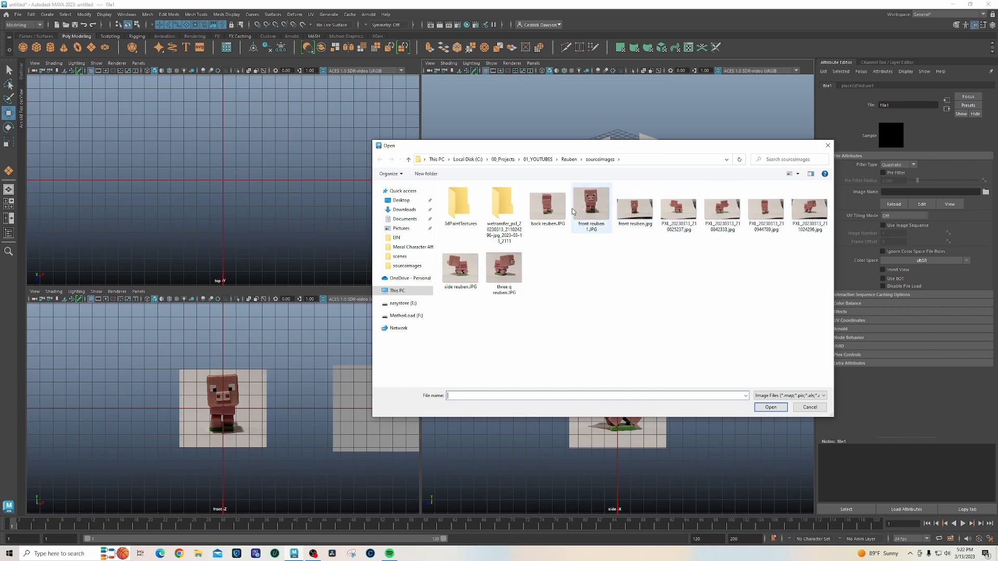
pyautogui.click(503, 285)
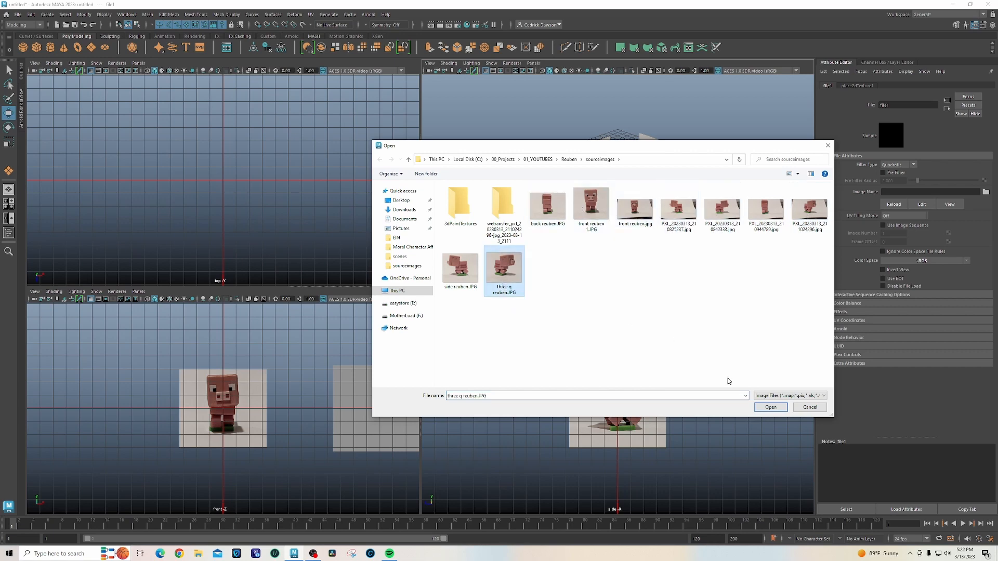
pyautogui.click(771, 407)
pyautogui.click(718, 209)
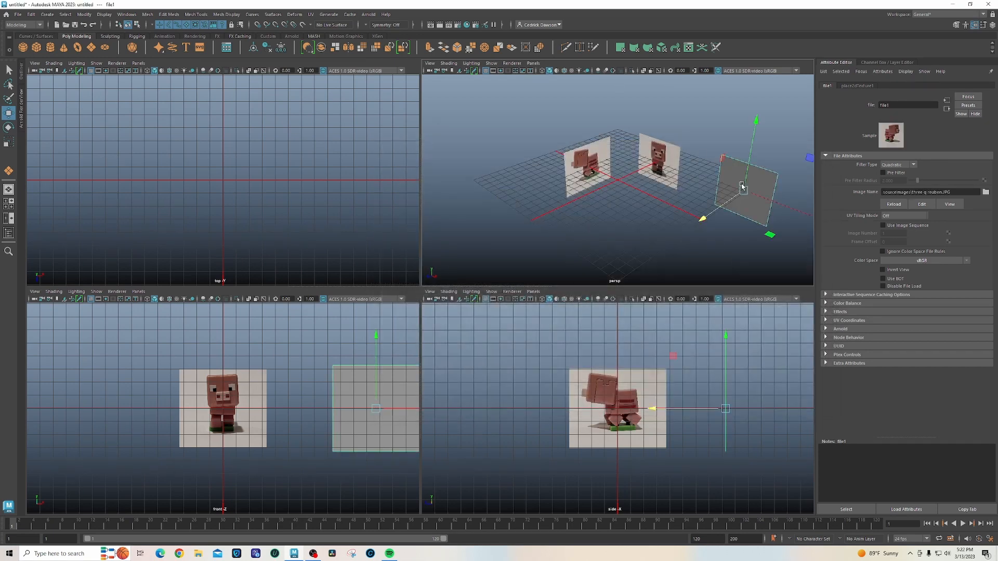
pyautogui.press('6')
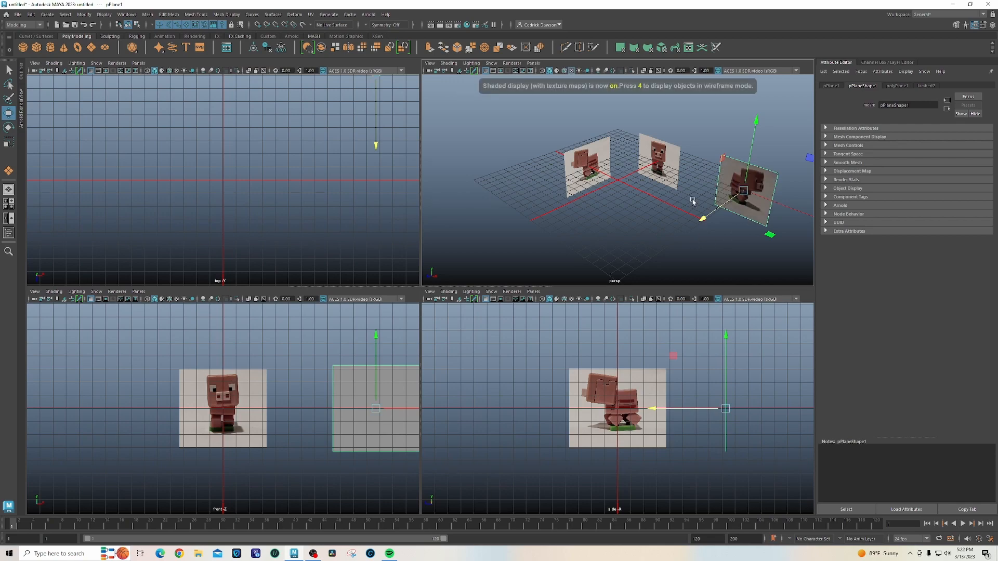
pyautogui.keyDown('alt'); pyautogui.moveTo(692, 201); pyautogui.dragTo(653, 201); pyautogui.keyUp('alt')
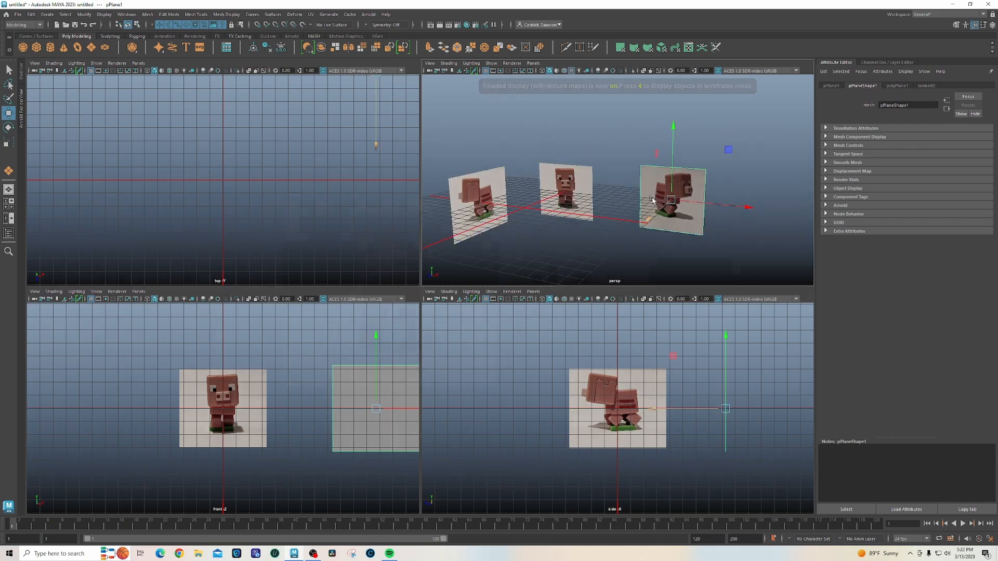
# Create a polygon plane in the front view and move it over the pig's snout.
pyautogui.press('space')
pyautogui.keyDown('alt'); pyautogui.moveTo(348, 361); pyautogui.dragTo(323, 358, button='middle'); pyautogui.keyUp('alt')
pyautogui.scroll(10, 323, 358)
pyautogui.keyDown('alt'); pyautogui.moveTo(303, 253); pyautogui.dragTo(375, 339, button='middle'); pyautogui.keyUp('alt')
pyautogui.scroll(4, 374, 340)
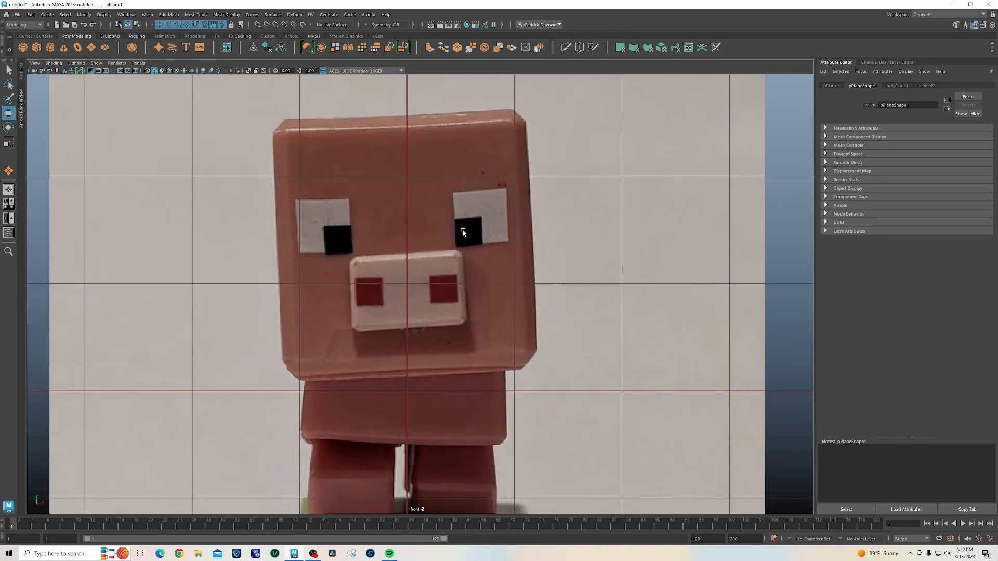
pyautogui.keyDown('alt'); pyautogui.moveTo(344, 370); pyautogui.dragTo(361, 323, button='middle'); pyautogui.keyUp('alt')
pyautogui.scroll(5, 361, 324)
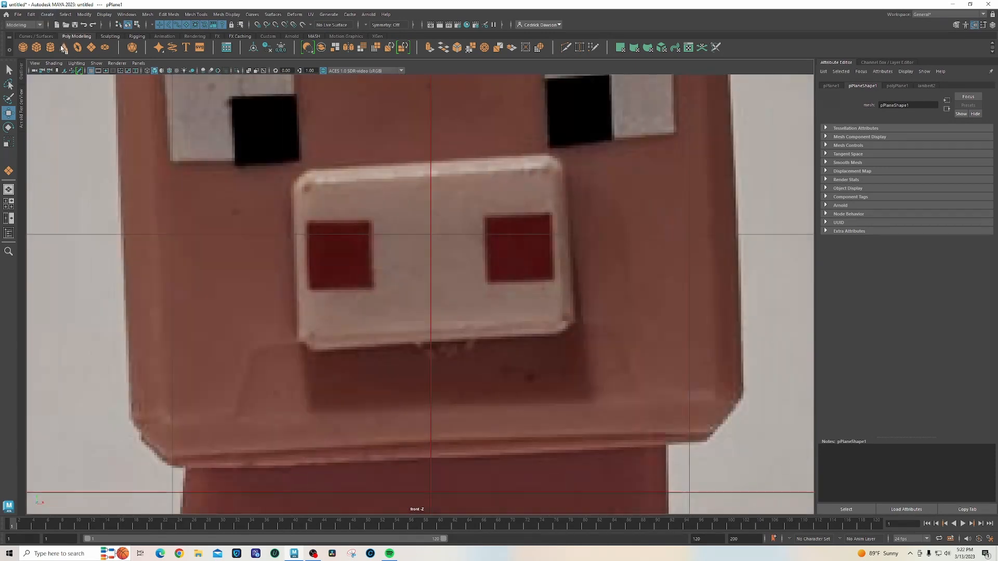
pyautogui.click(92, 47)
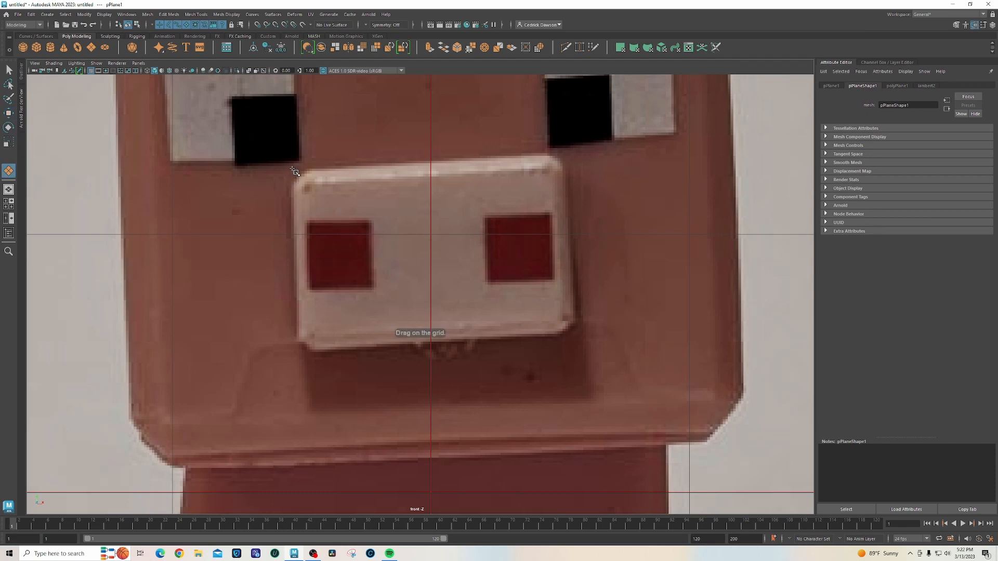
pyautogui.moveTo(292, 169); pyautogui.dragTo(419, 238)
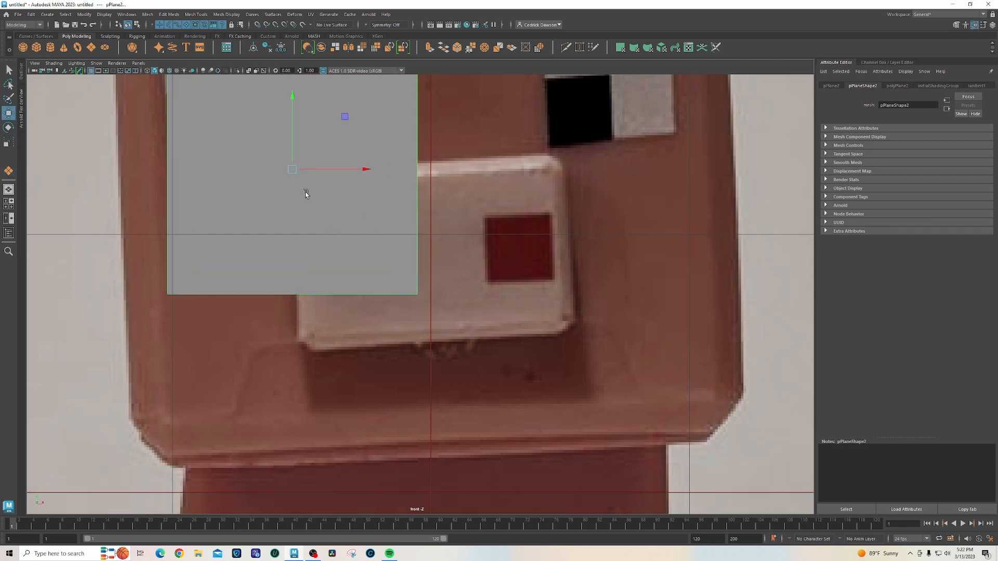
pyautogui.moveTo(292, 170); pyautogui.dragTo(434, 301)
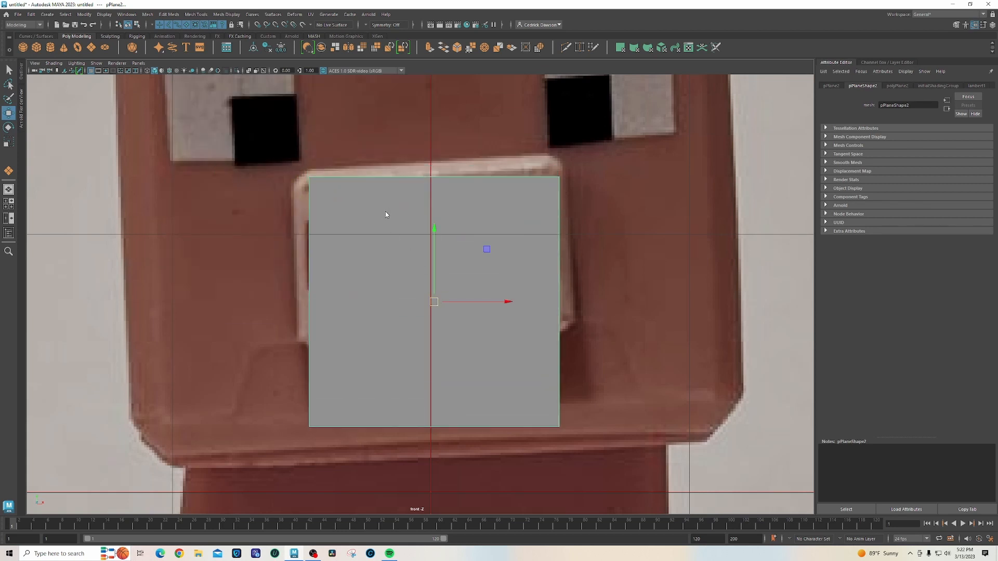
# Adjust the side and bottom vertices of the plane to match the snout outline, and return to object mode.
pyautogui.moveTo(385, 215); pyautogui.dragTo(349, 213, button='right')
pyautogui.moveTo(299, 171); pyautogui.dragTo(379, 479)
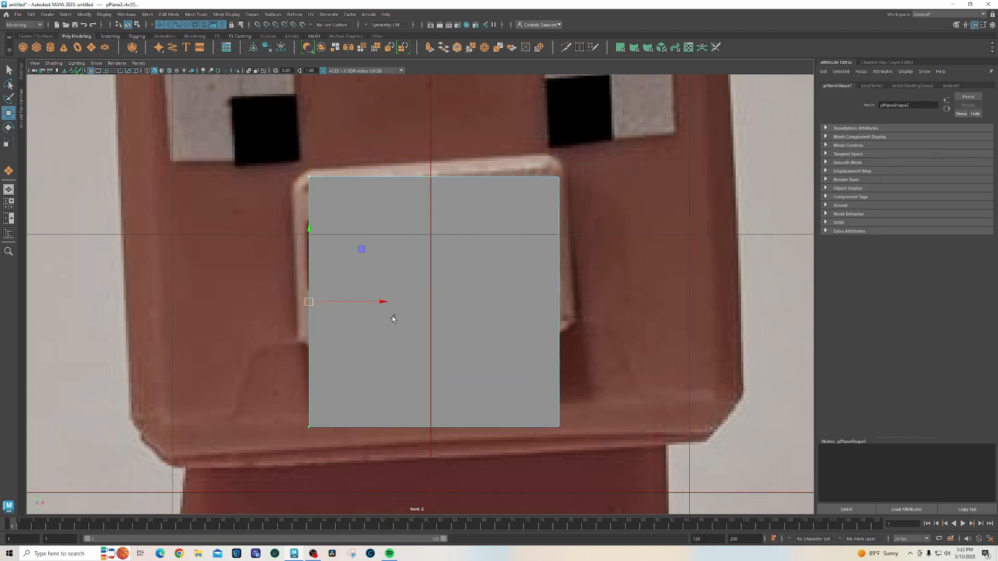
pyautogui.moveTo(387, 301); pyautogui.dragTo(374, 303)
pyautogui.moveTo(534, 145); pyautogui.dragTo(681, 457)
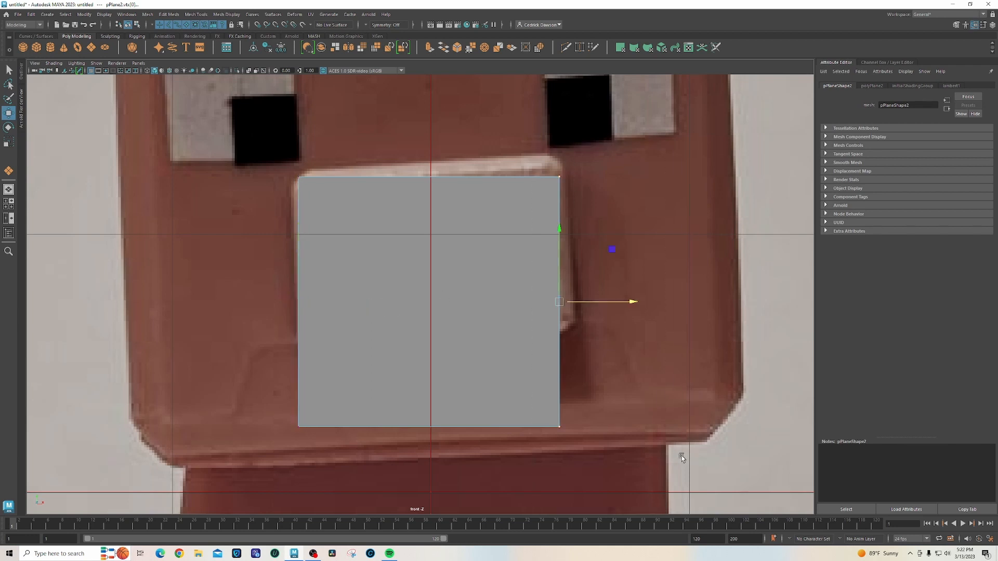
pyautogui.moveTo(631, 302); pyautogui.dragTo(637, 301)
pyautogui.moveTo(259, 349); pyautogui.dragTo(633, 511)
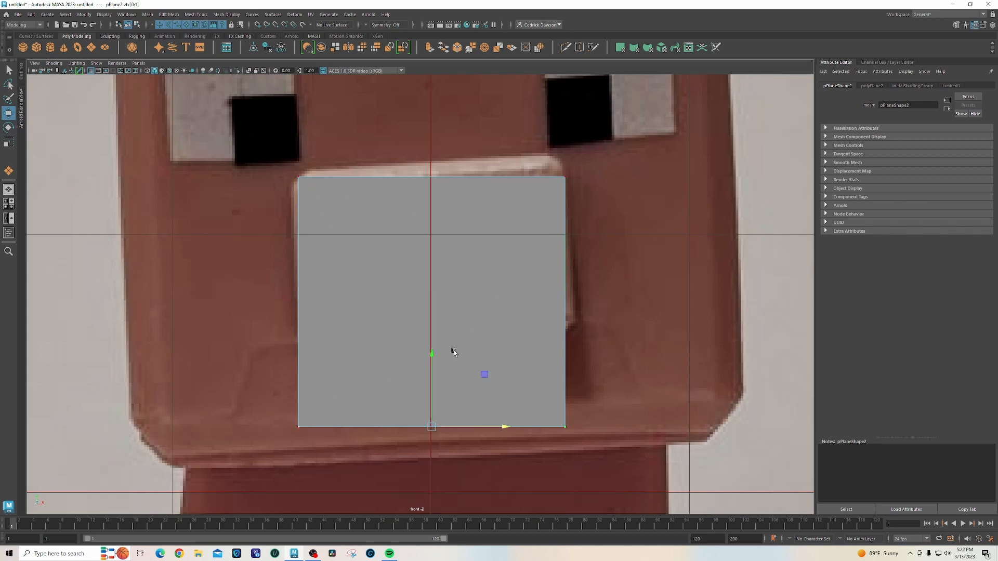
pyautogui.moveTo(431, 356); pyautogui.dragTo(427, 256)
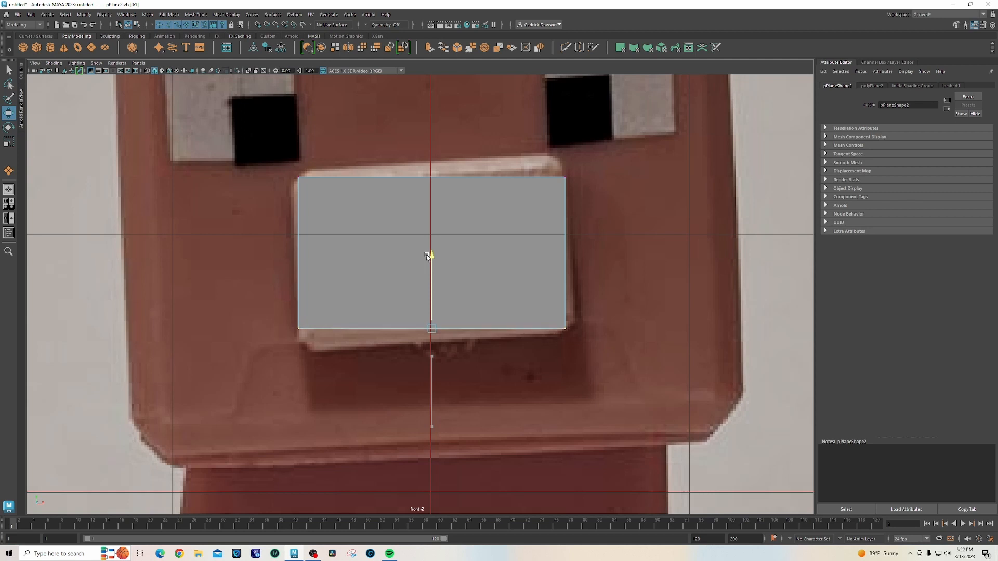
pyautogui.moveTo(398, 205); pyautogui.dragTo(421, 203, button='right')
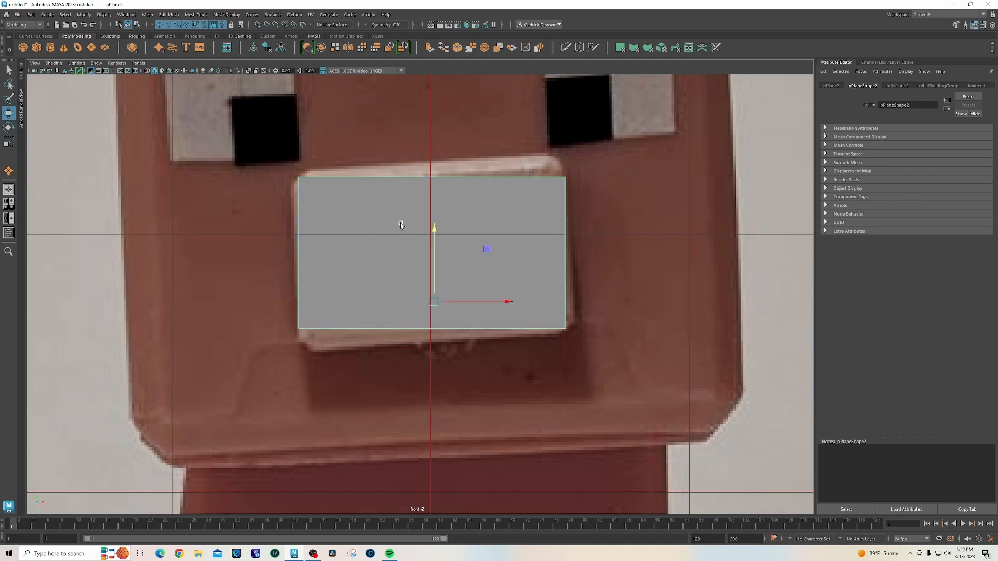
# Move the snout plane forward in the side view and extrude it about 0.2 units into a block.
pyautogui.press('space')
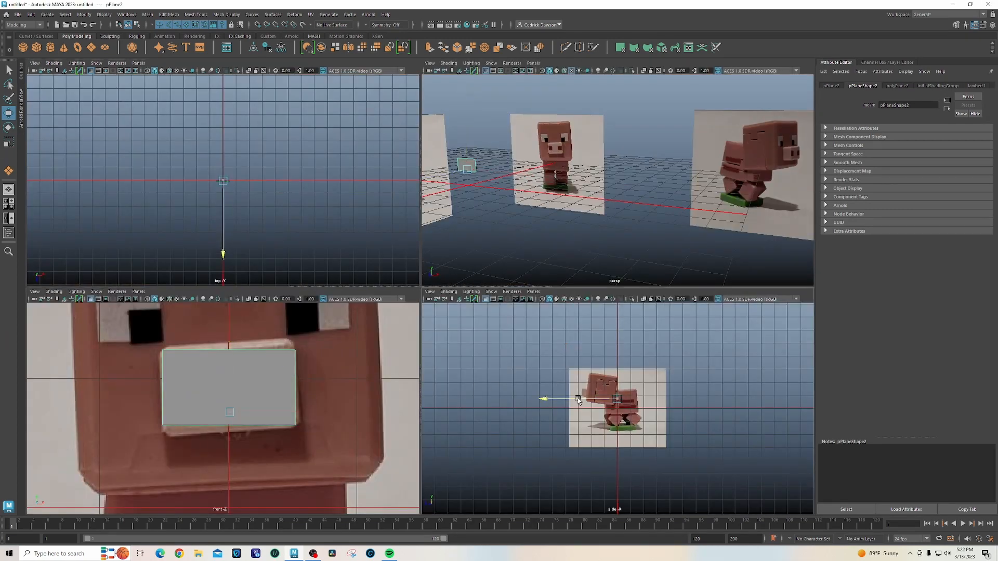
pyautogui.moveTo(583, 403); pyautogui.dragTo(571, 403)
pyautogui.press('space')
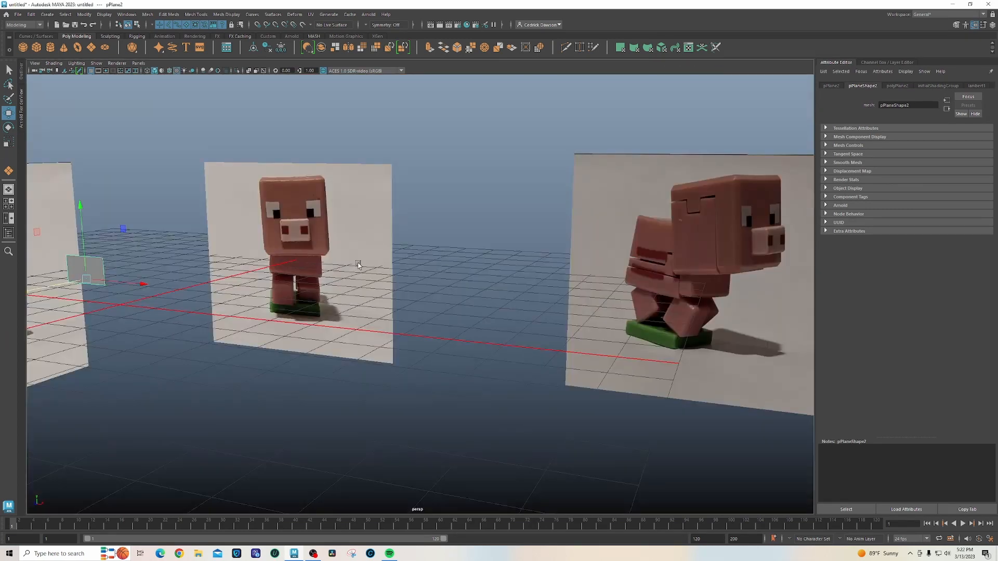
pyautogui.keyDown('alt'); pyautogui.moveTo(160, 280); pyautogui.dragTo(223, 277); pyautogui.keyUp('alt')
pyautogui.hotkey('ctrl', 'e')
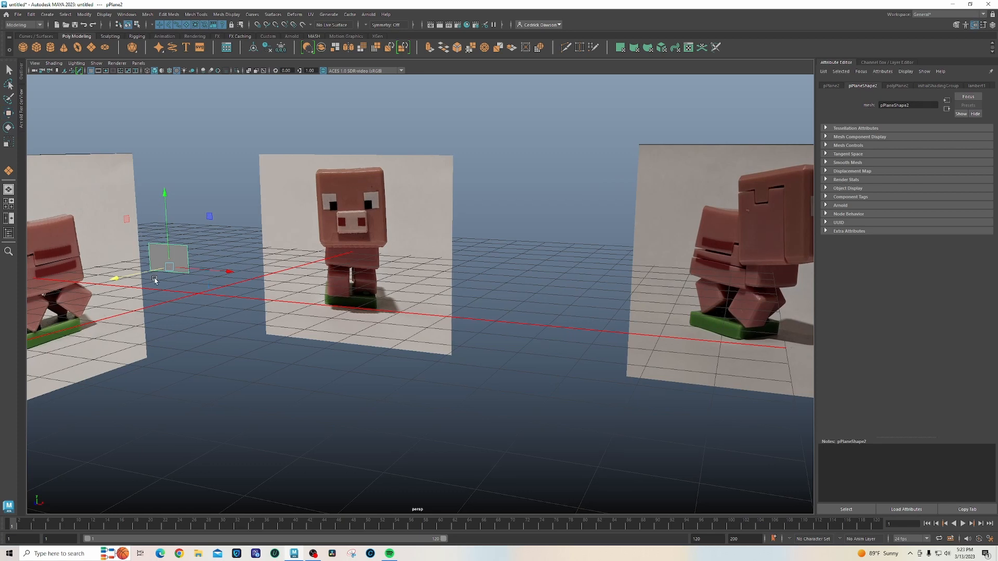
pyautogui.moveTo(148, 265); pyautogui.dragTo(139, 263)
# Move the extruded snout block in the side view so its back meets the pig's face over the reference snout.
pyautogui.press('space')
pyautogui.press('space')
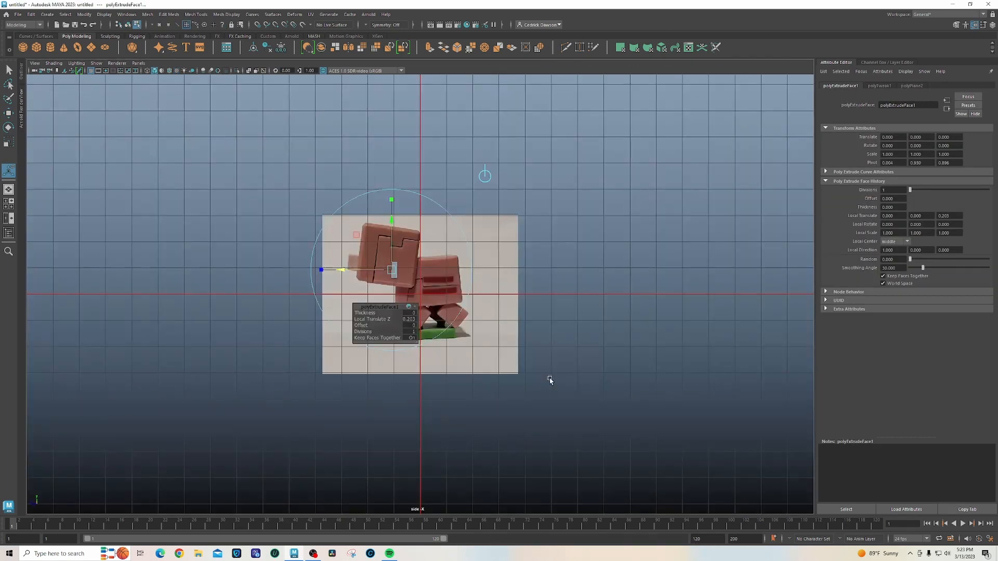
pyautogui.scroll(10, 549, 379)
pyautogui.scroll(4, 474, 301)
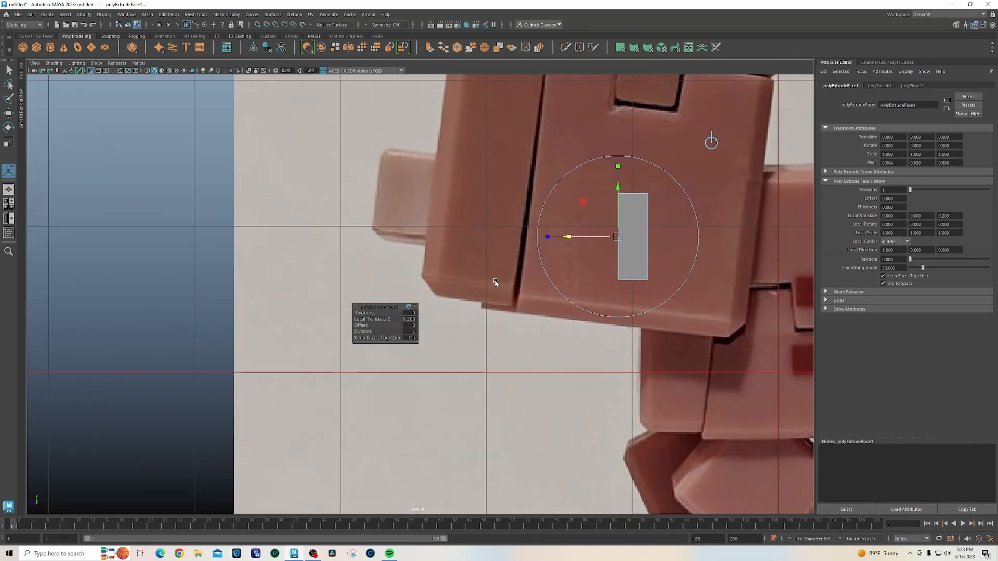
pyautogui.keyDown('alt'); pyautogui.moveTo(658, 237); pyautogui.dragTo(623, 245, button='middle'); pyautogui.keyUp('alt')
pyautogui.moveTo(599, 227); pyautogui.dragTo(595, 233, button='right')
pyautogui.press('w')
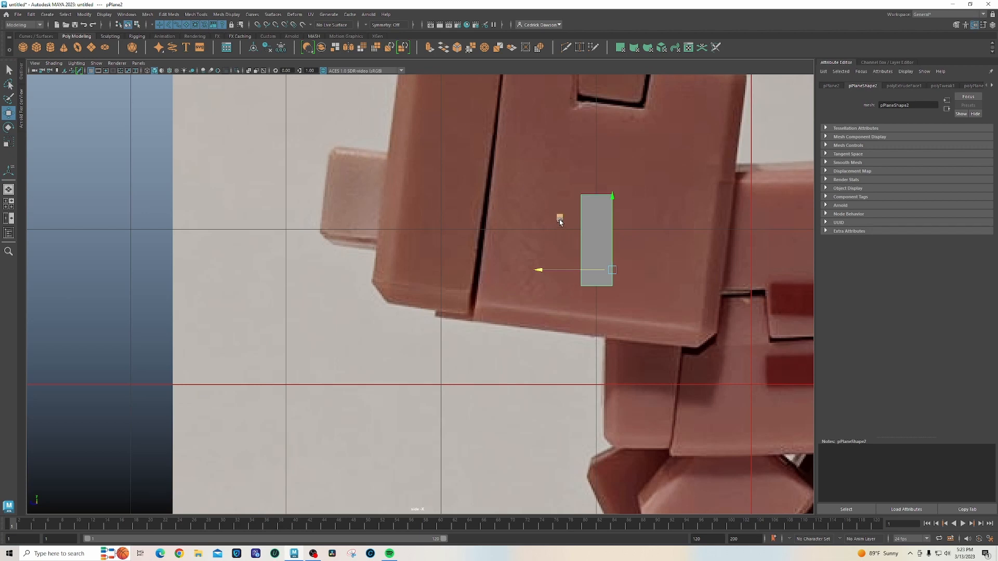
pyautogui.moveTo(560, 221); pyautogui.dragTo(333, 173, button='middle')
# Move the snout block's front vertices forward in the side view to match the depth of the reference snout.
pyautogui.moveTo(361, 170); pyautogui.dragTo(330, 170, button='right')
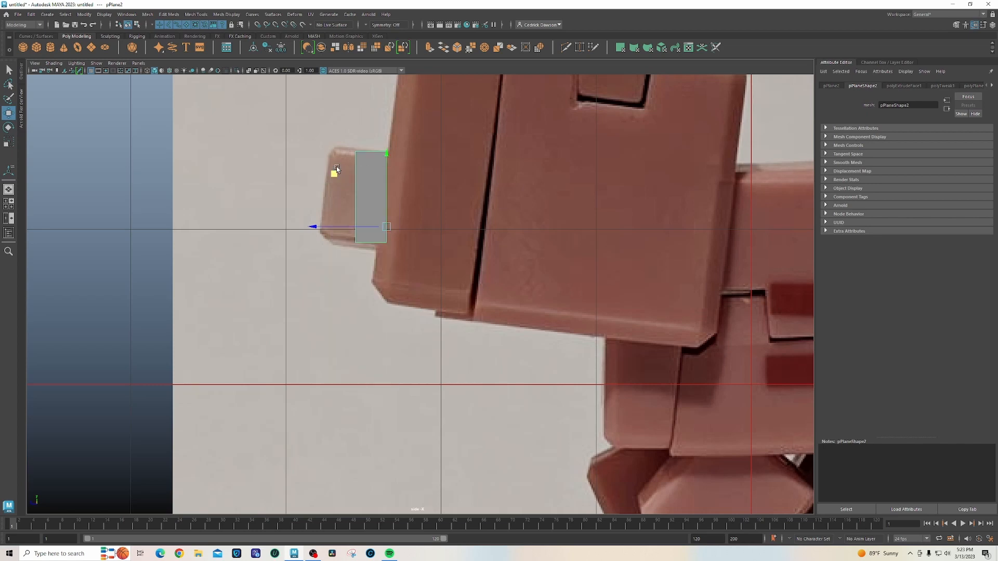
pyautogui.moveTo(306, 133); pyautogui.dragTo(359, 253)
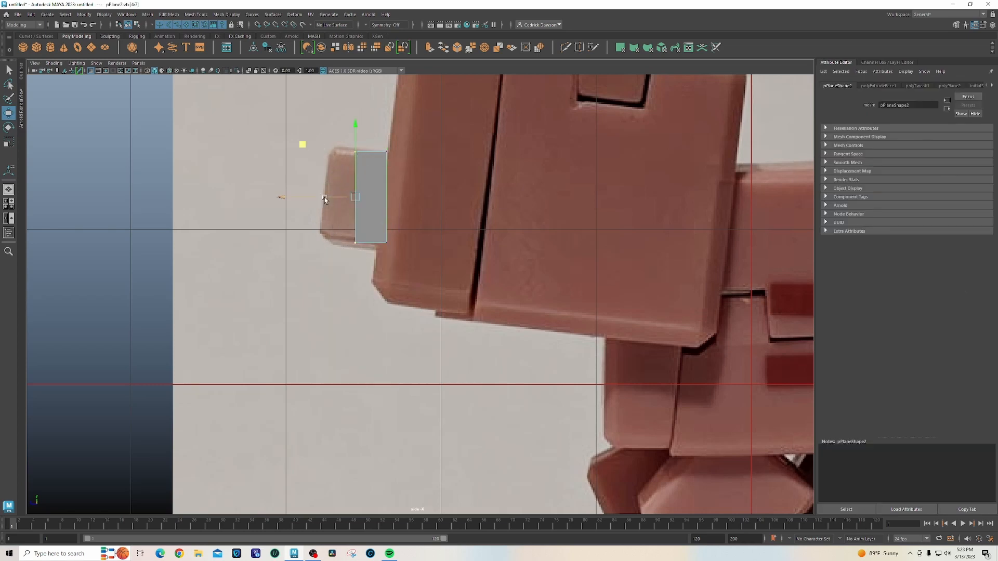
pyautogui.moveTo(325, 197); pyautogui.dragTo(289, 198)
# Select the snout block's edges and bevel them with a fraction of 0.1.
pyautogui.moveTo(352, 187); pyautogui.dragTo(357, 163, button='right')
pyautogui.keyDown('alt'); pyautogui.moveTo(338, 196); pyautogui.dragTo(363, 228, button='middle'); pyautogui.keyUp('alt')
pyautogui.moveTo(309, 151); pyautogui.dragTo(403, 330)
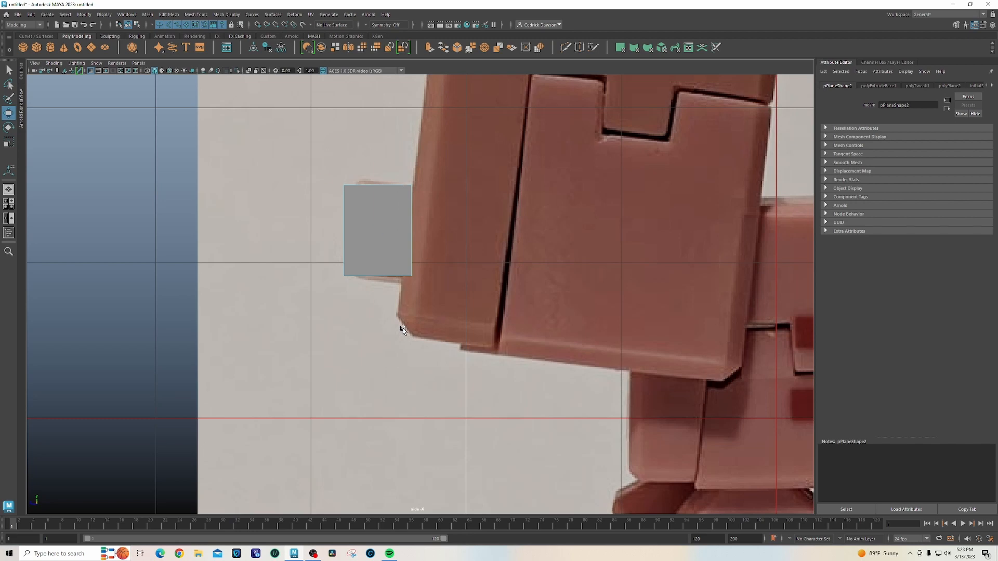
pyautogui.press('space')
pyautogui.press('space')
pyautogui.press('f')
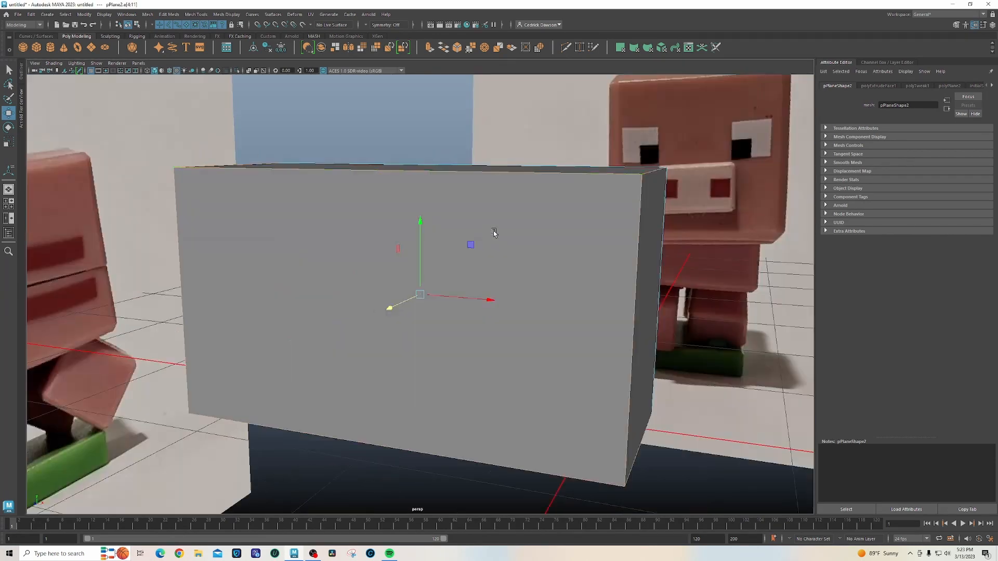
pyautogui.keyDown('alt'); pyautogui.moveTo(554, 263); pyautogui.dragTo(586, 196); pyautogui.keyUp('alt')
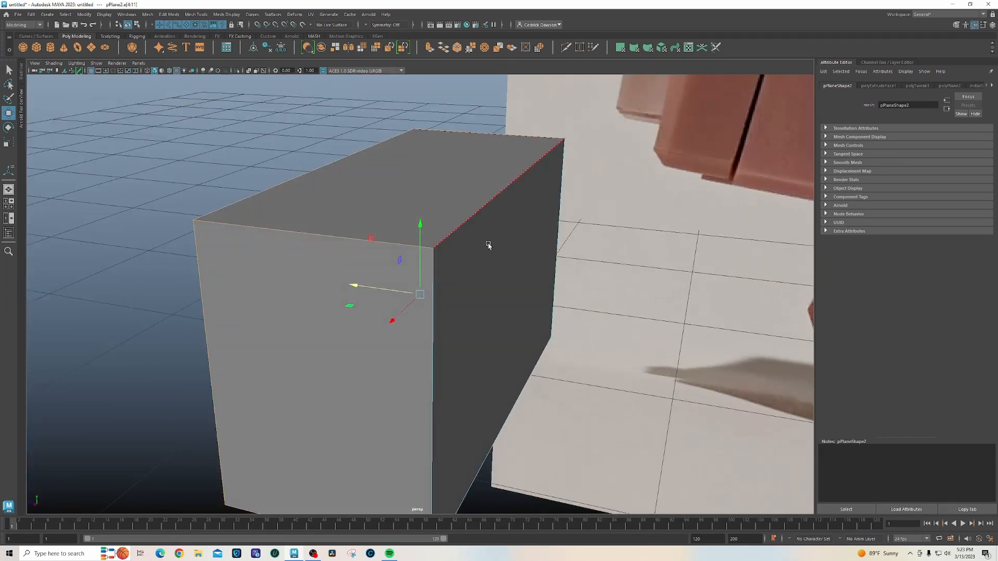
pyautogui.keyDown('alt'); pyautogui.moveTo(488, 244); pyautogui.dragTo(489, 265); pyautogui.keyUp('alt')
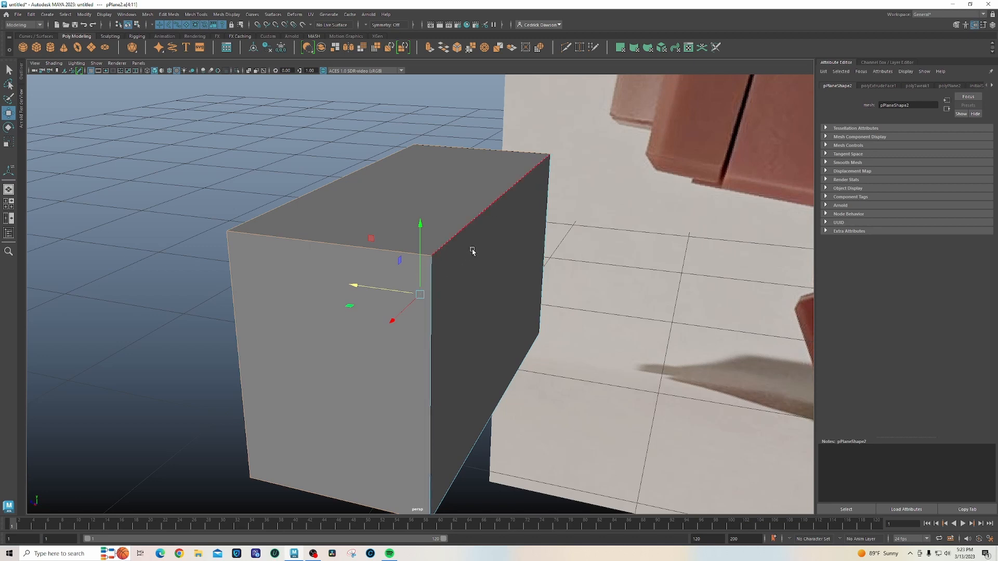
pyautogui.keyDown('alt'); pyautogui.moveTo(273, 266); pyautogui.dragTo(352, 263); pyautogui.keyUp('alt')
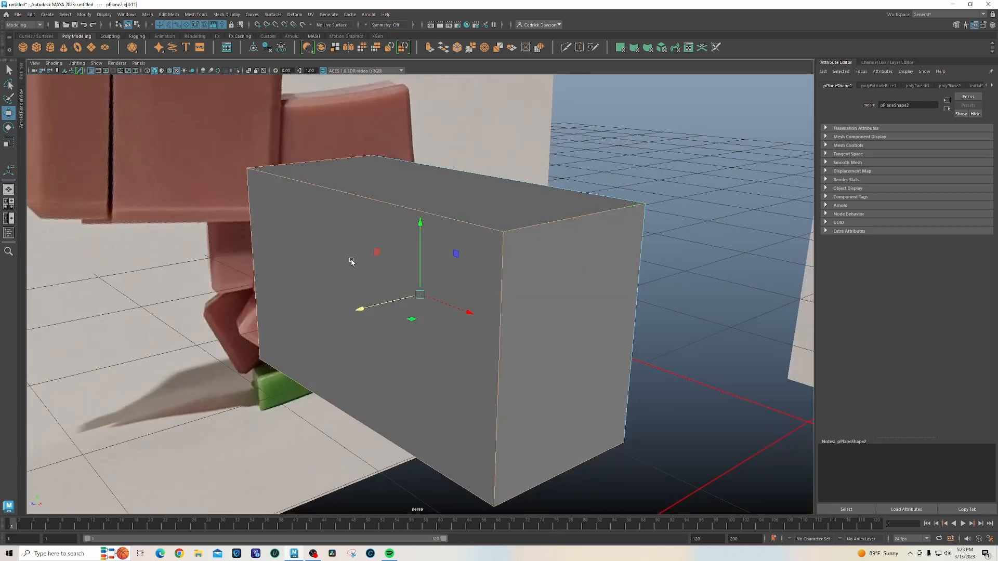
pyautogui.keyDown('shift'); pyautogui.rightClick(360, 249); pyautogui.keyUp('shift')
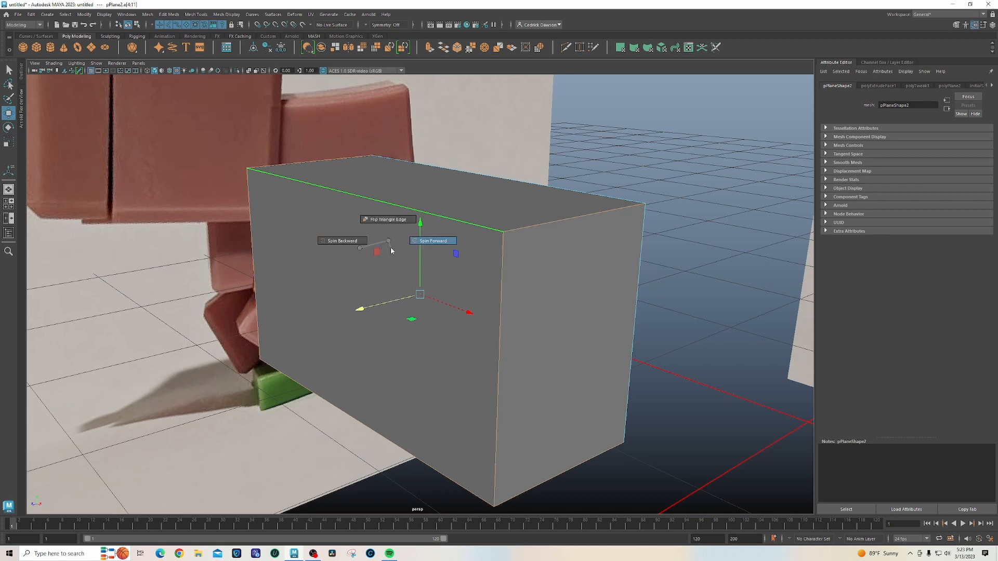
pyautogui.click(385, 241)
pyautogui.keyDown('shift'); pyautogui.rightClick(381, 243); pyautogui.keyUp('shift')
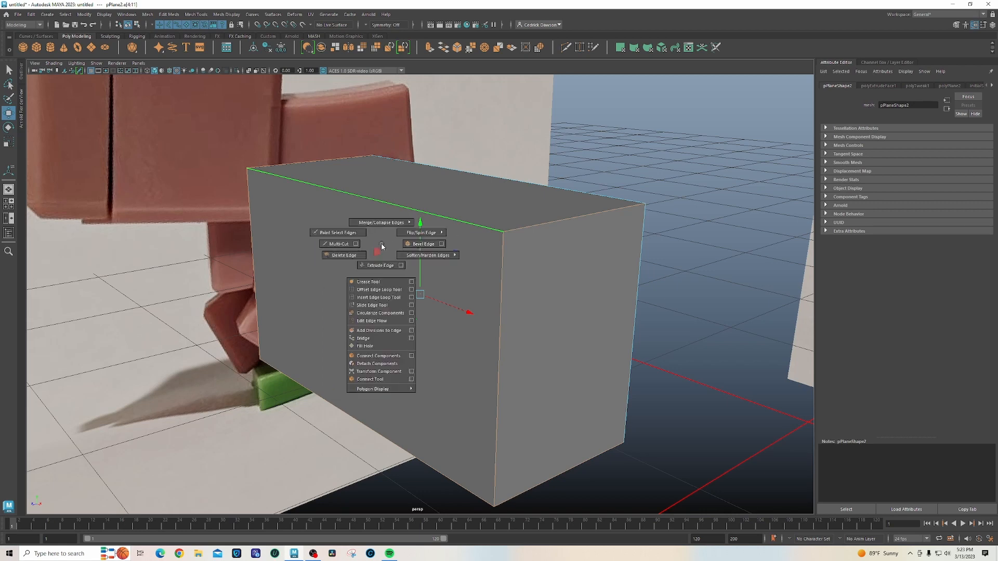
pyautogui.click(411, 244)
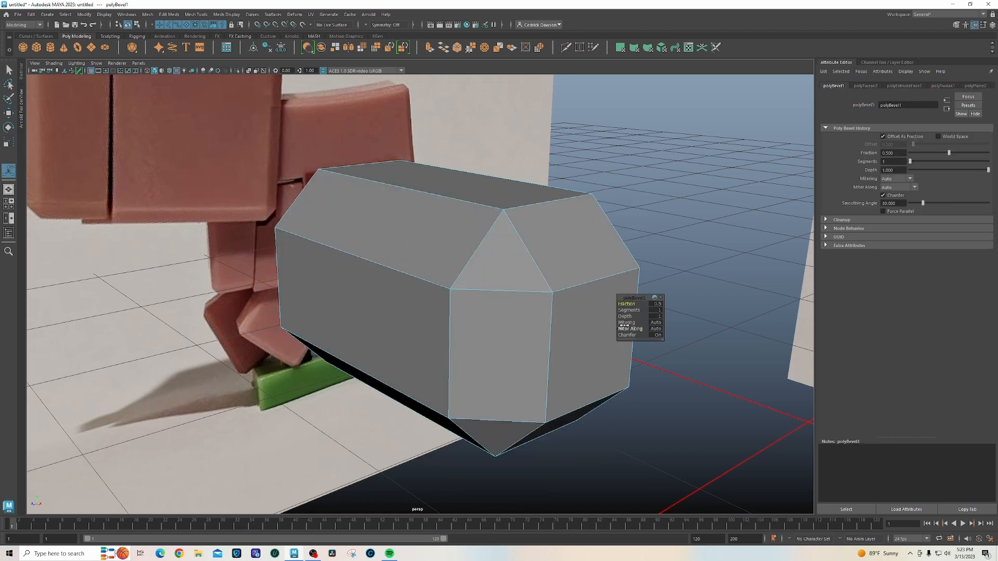
pyautogui.moveTo(626, 304); pyautogui.dragTo(627, 305)
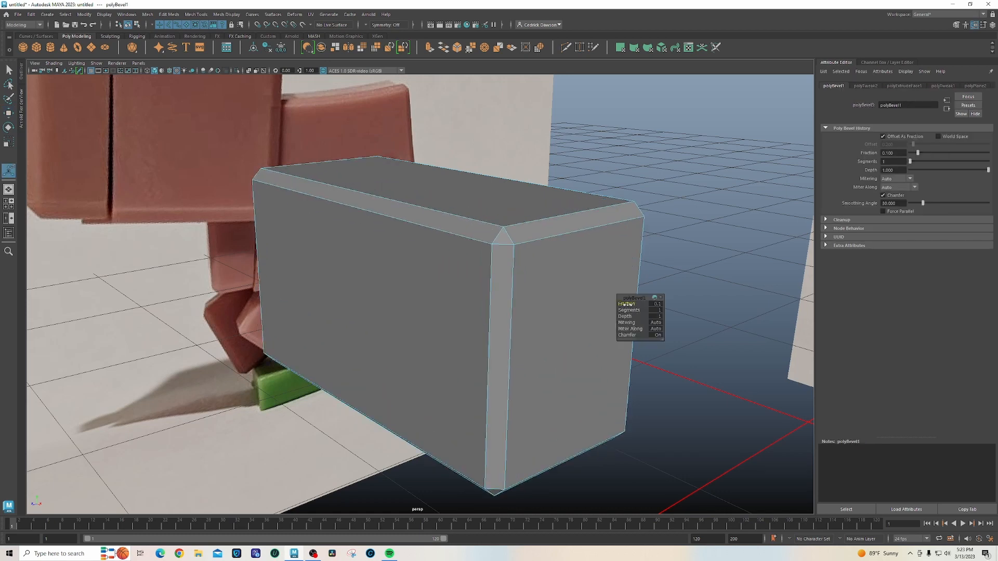
# Try a snout bevel fraction of 0.2, comparing it with the reference in the front view.
pyautogui.press('space')
pyautogui.press('space')
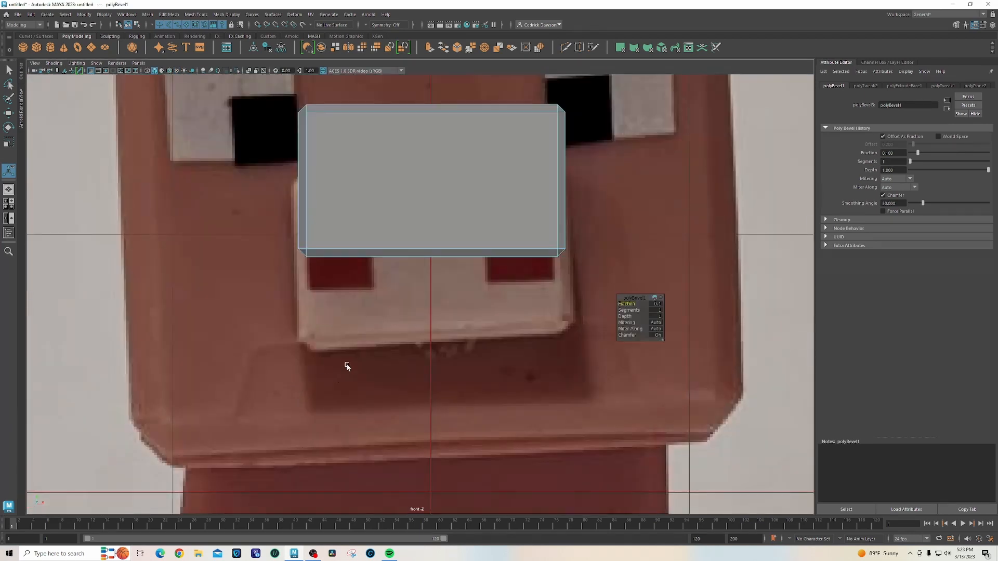
pyautogui.scroll(3, 345, 363)
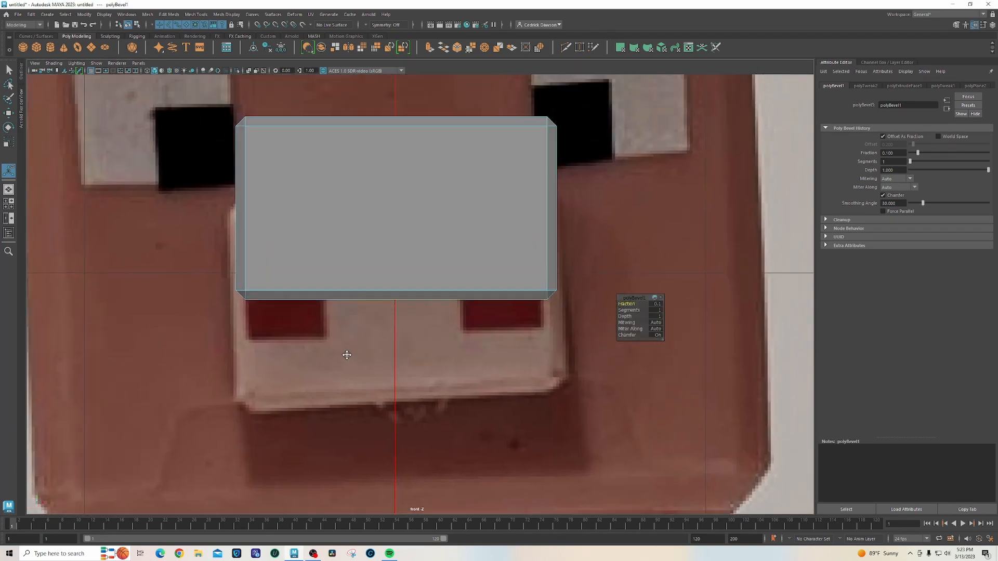
pyautogui.keyDown('alt'); pyautogui.moveTo(347, 355); pyautogui.dragTo(353, 377, button='middle'); pyautogui.keyUp('alt')
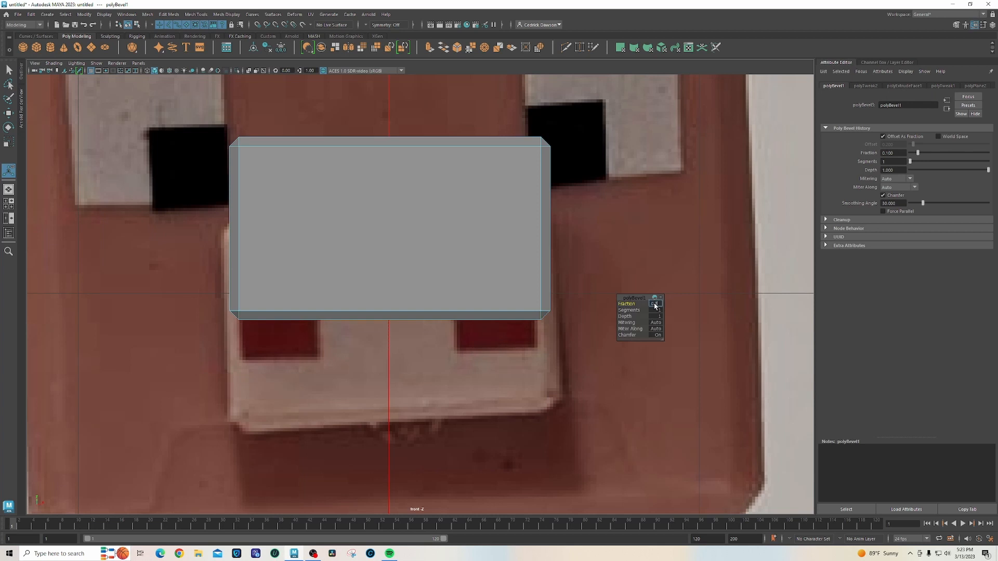
pyautogui.write('0.2')
pyautogui.press('Return')
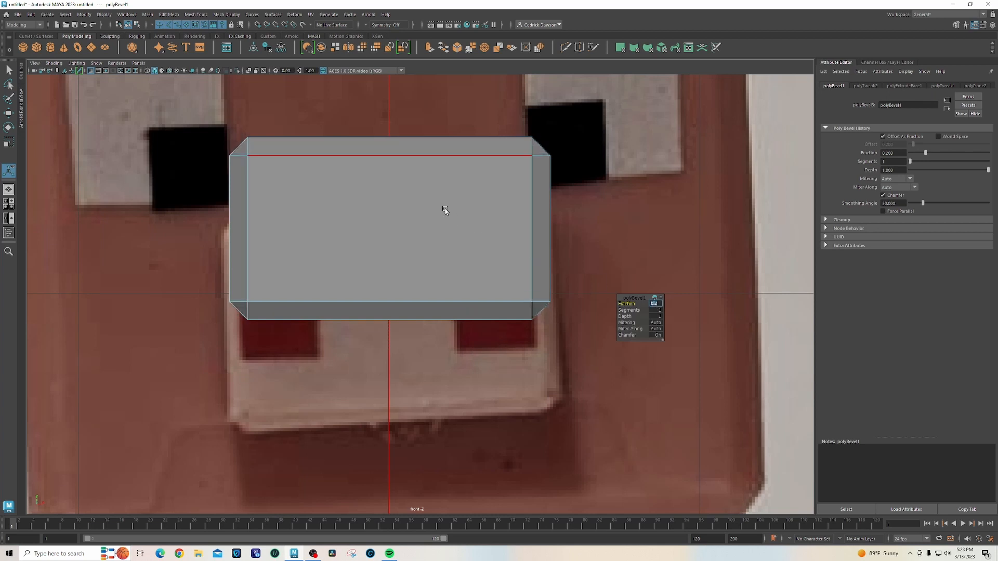
pyautogui.moveTo(353, 198)
pyautogui.mouseDown(button='right')
pyautogui.moveTo(379, 188)
pyautogui.moveTo(354, 197)
pyautogui.mouseUp(button='right')
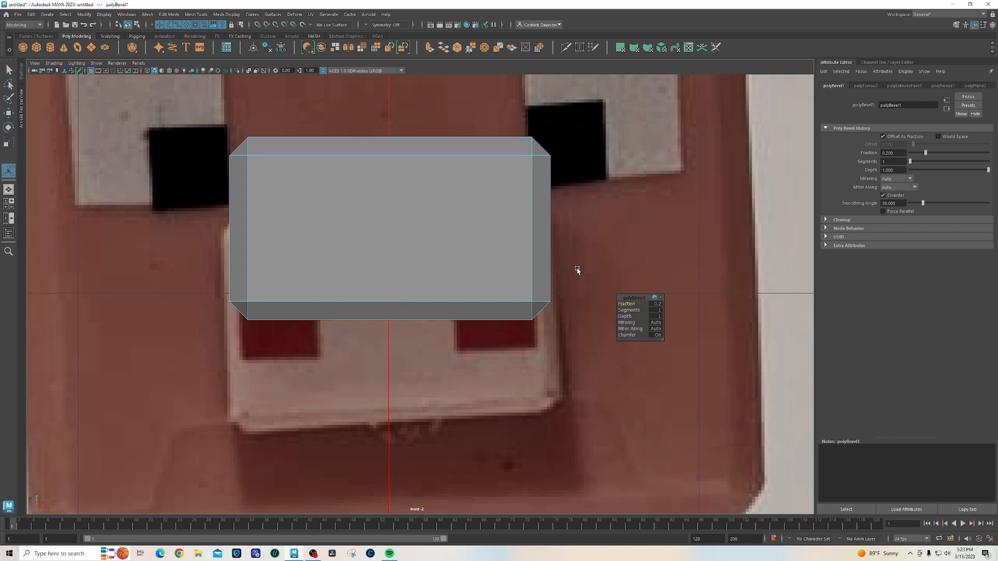
# Set the snout's bevel fraction to 0.15 and return to object mode.
pyautogui.click(655, 306)
pyautogui.write('.15')
pyautogui.press('Return')
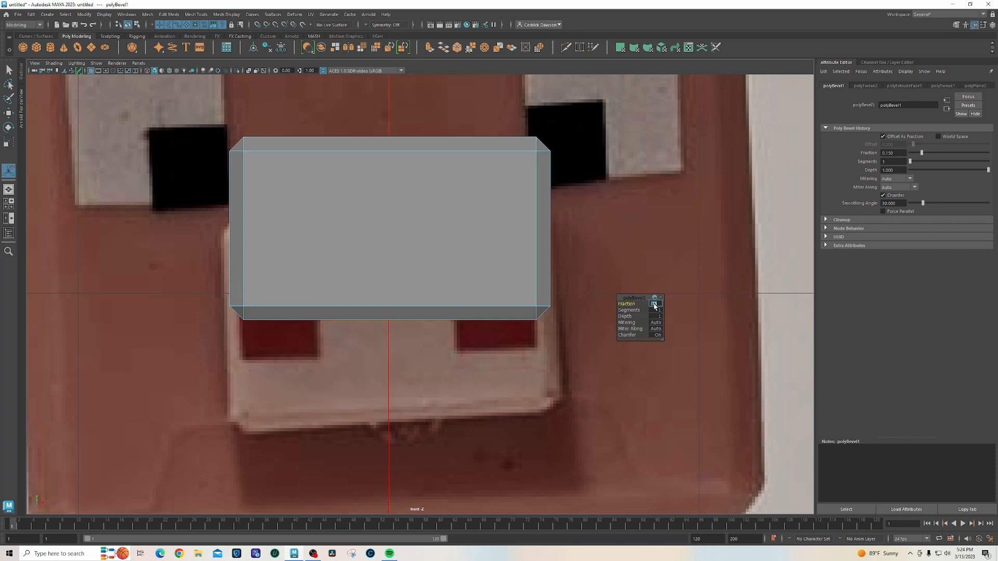
pyautogui.moveTo(319, 254); pyautogui.dragTo(347, 244, button='right')
# Move the side reference image down so its snout lines up with the snout block, and reselect the block.
pyautogui.press('space')
pyautogui.click(662, 391)
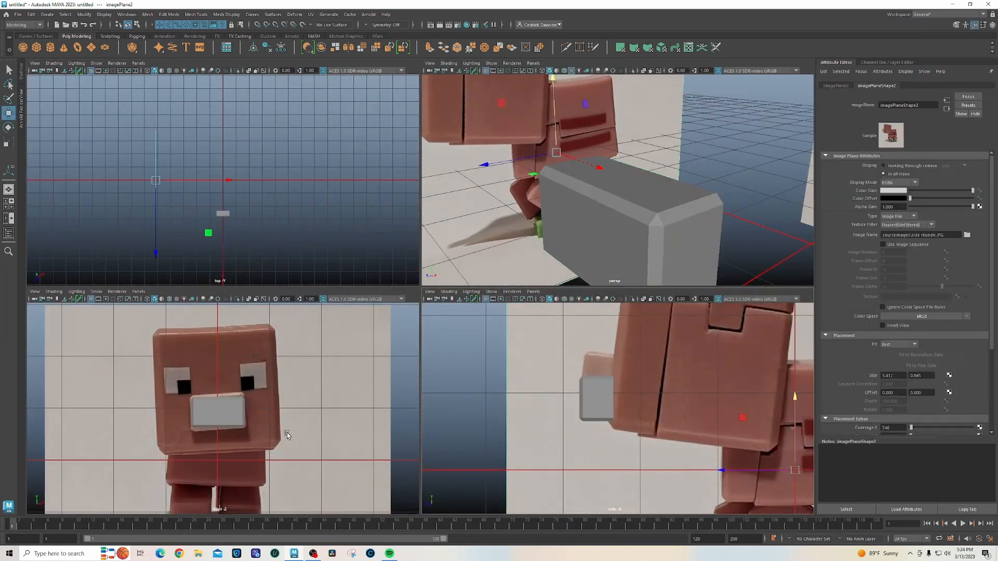
pyautogui.keyDown('alt'); pyautogui.moveTo(656, 390); pyautogui.dragTo(560, 398, button='middle'); pyautogui.keyUp('alt')
pyautogui.scroll(1, 682, 409)
pyautogui.moveTo(709, 415); pyautogui.dragTo(698, 438)
pyautogui.click(481, 396)
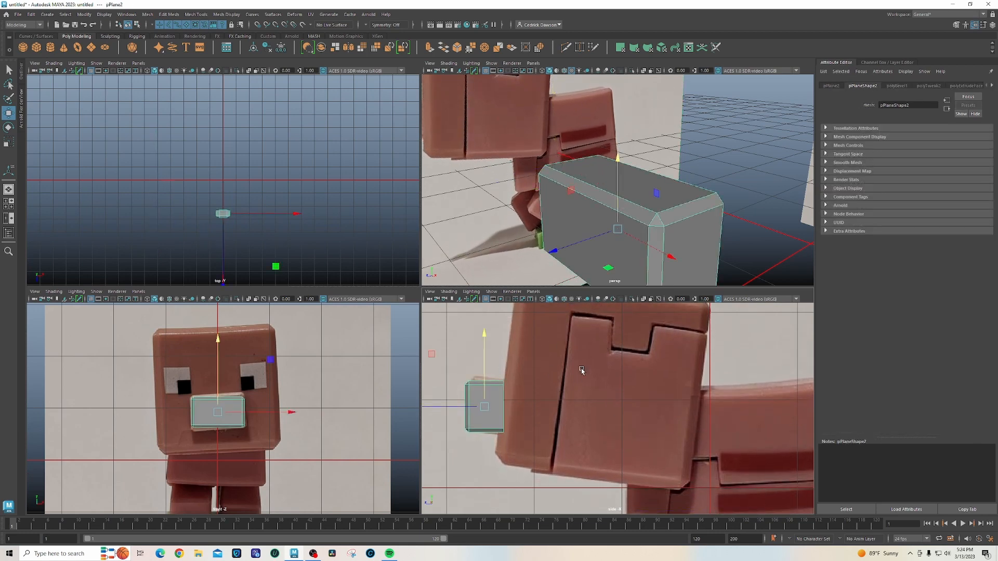
# Create a polygon cube in the front view that covers the pig's head.
pyautogui.press('space')
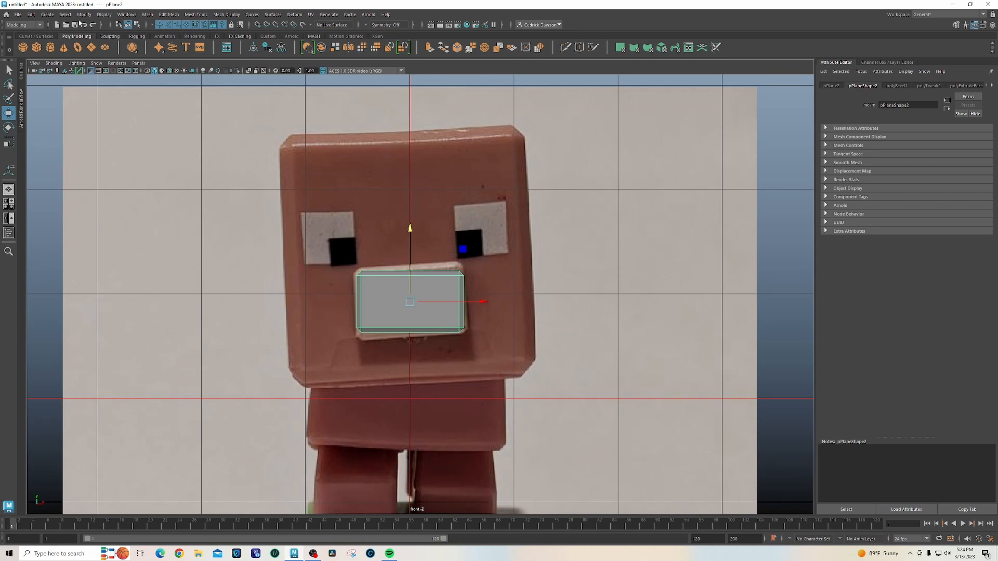
pyautogui.click(37, 47)
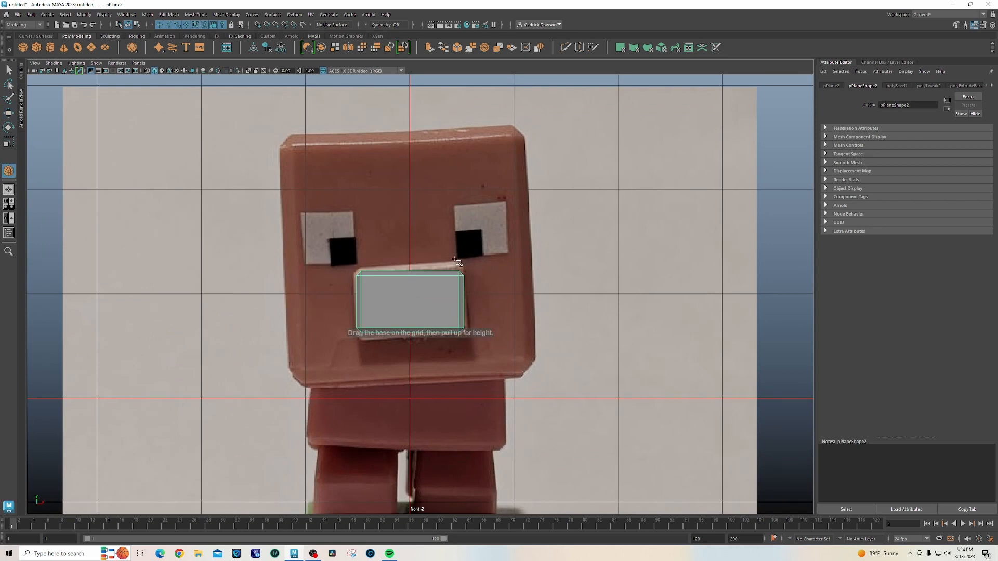
pyautogui.moveTo(406, 257); pyautogui.dragTo(535, 291)
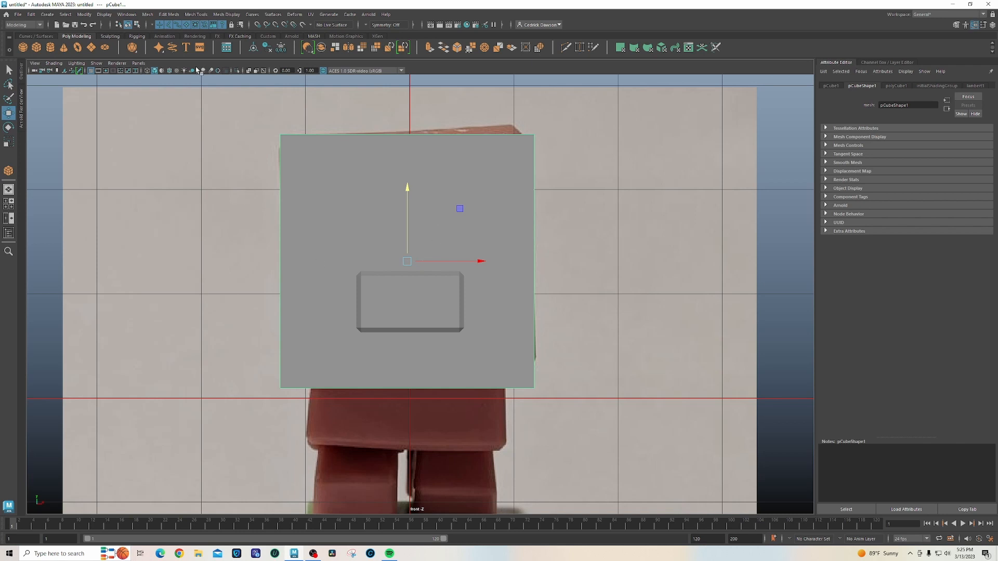
# Turn on X-ray display in the front and side views to see the reference head through the cube.
pyautogui.click(248, 70)
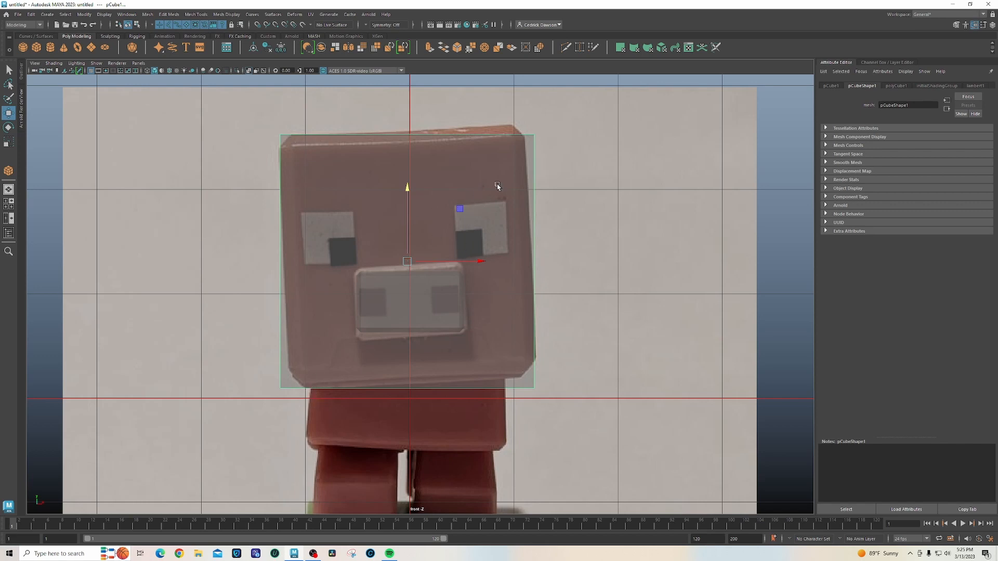
pyautogui.press('space')
pyautogui.press('space')
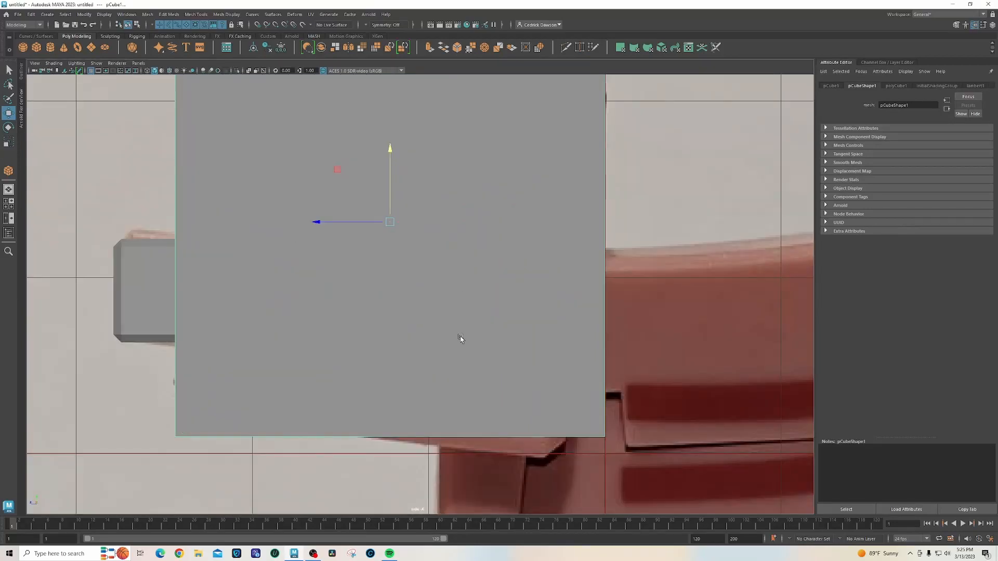
pyautogui.scroll(-5, 460, 338)
pyautogui.scroll(2, 461, 338)
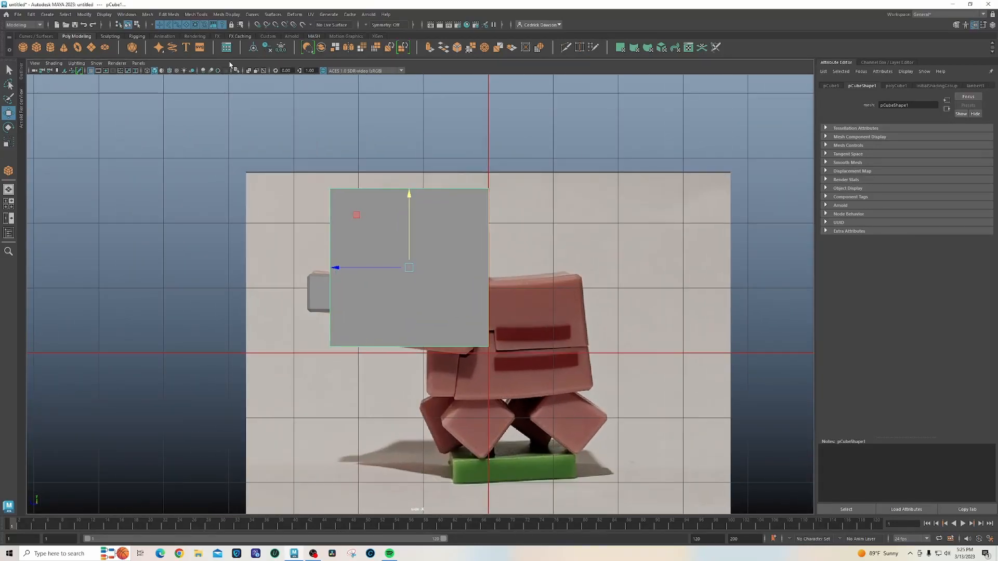
pyautogui.click(248, 70)
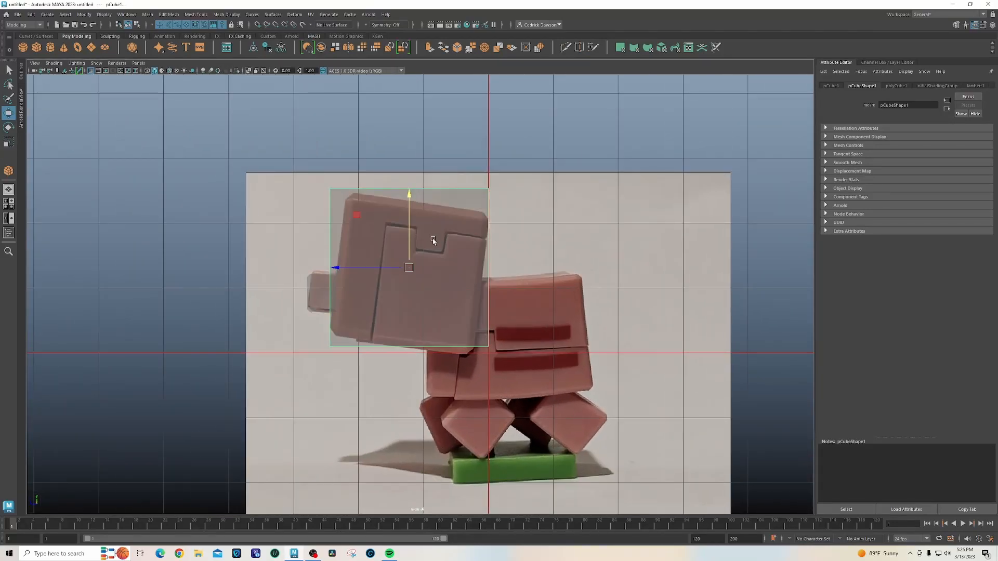
pyautogui.scroll(1, 361, 295)
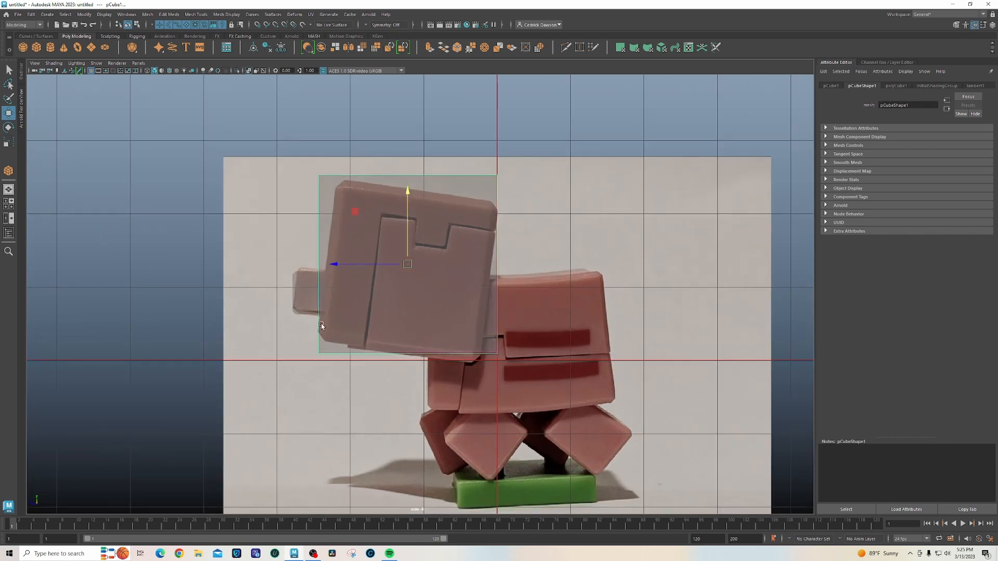
# Select all edges of the head cube, show wireframe on shaded, and bevel the edges with a fraction of 0.1.
pyautogui.moveTo(445, 209); pyautogui.dragTo(370, 182, button='right')
pyautogui.moveTo(291, 142); pyautogui.dragTo(590, 463)
pyautogui.scroll(1, 485, 341)
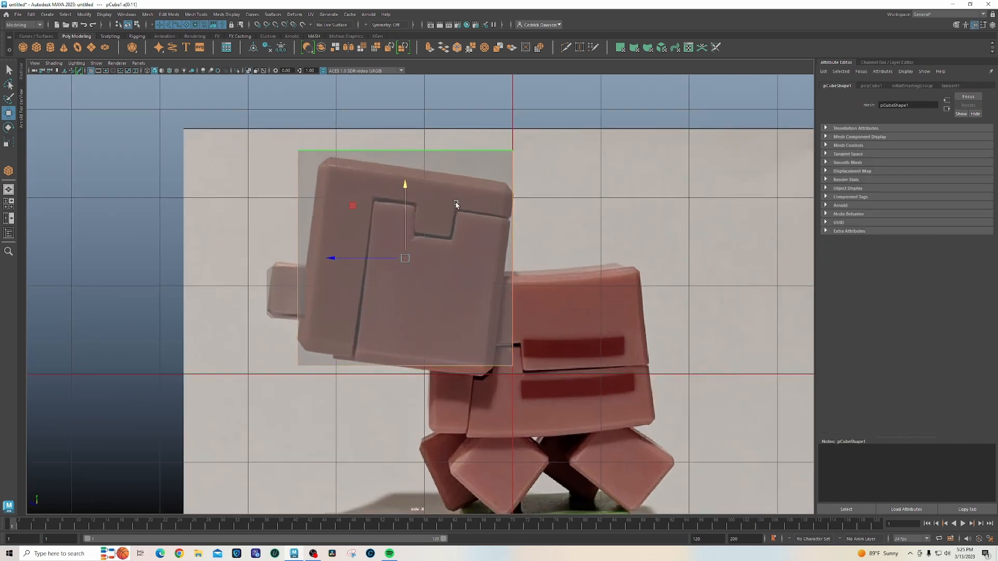
pyautogui.click(171, 71)
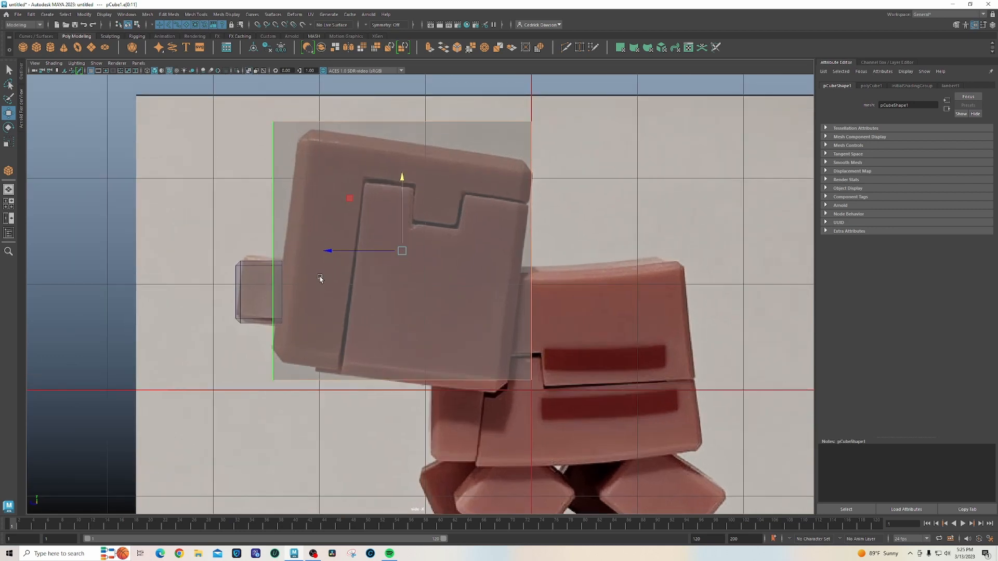
pyautogui.keyDown('shift'); pyautogui.moveTo(399, 298); pyautogui.dragTo(435, 298, button='right'); pyautogui.keyUp('shift')
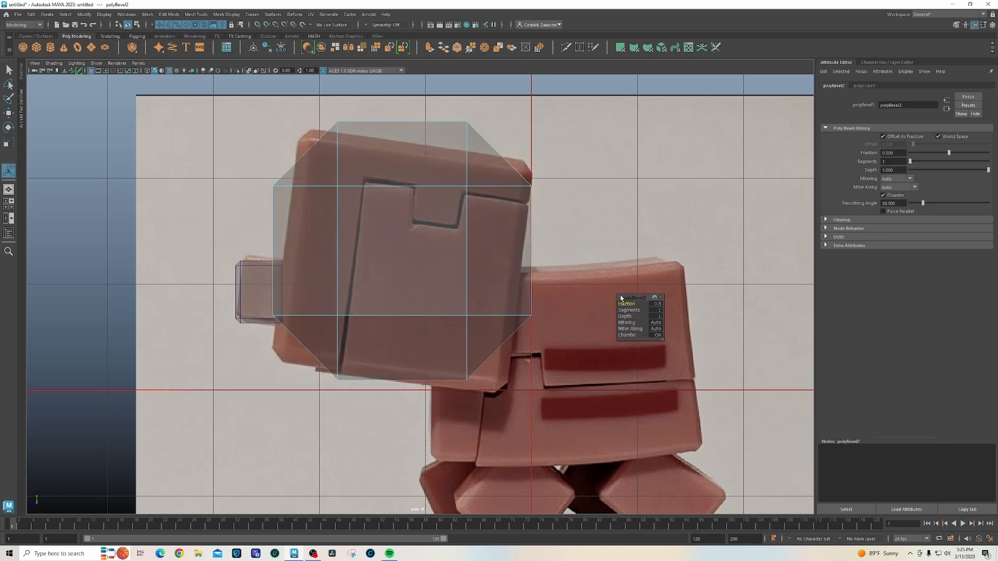
pyautogui.moveTo(626, 303); pyautogui.dragTo(626, 304)
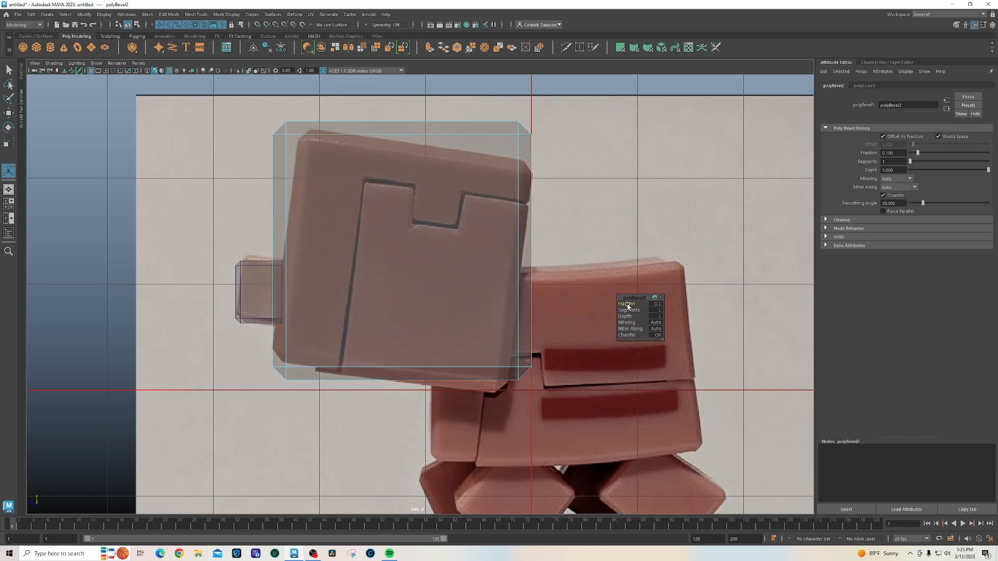
# Try rotating the head cube in the side view to match the reference head's tilt, and scale it to fit.
pyautogui.moveTo(447, 268); pyautogui.dragTo(470, 253, button='right')
pyautogui.press('e')
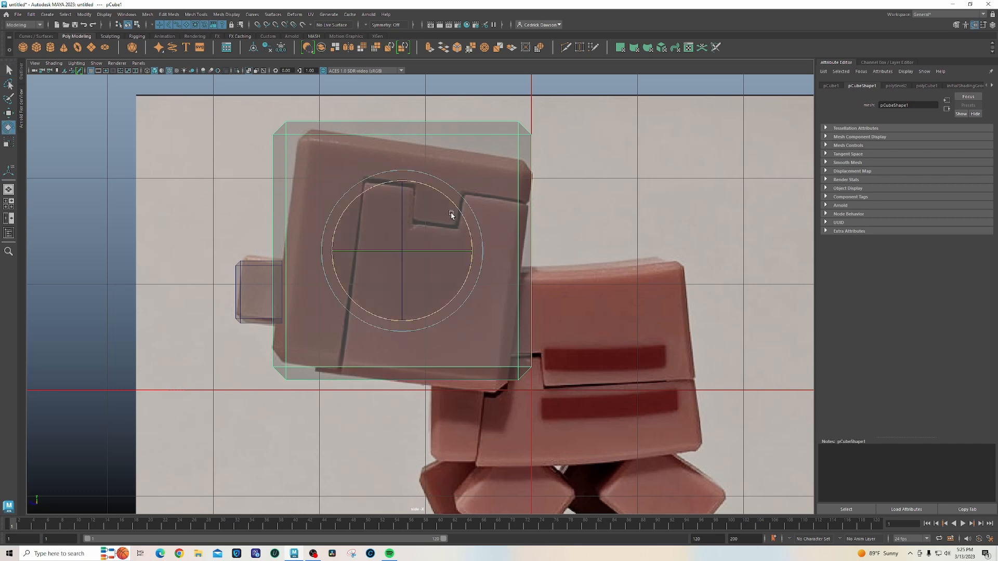
pyautogui.moveTo(451, 215); pyautogui.dragTo(462, 212)
pyautogui.press('r')
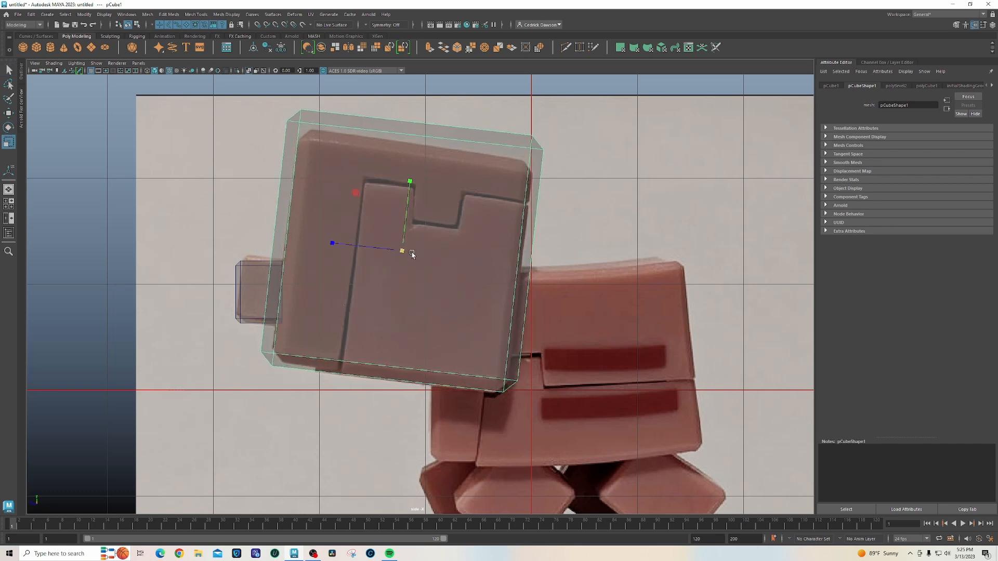
pyautogui.moveTo(401, 251)
pyautogui.mouseDown()
pyautogui.moveTo(382, 255)
pyautogui.moveTo(404, 258)
pyautogui.mouseUp()
pyautogui.press('w')
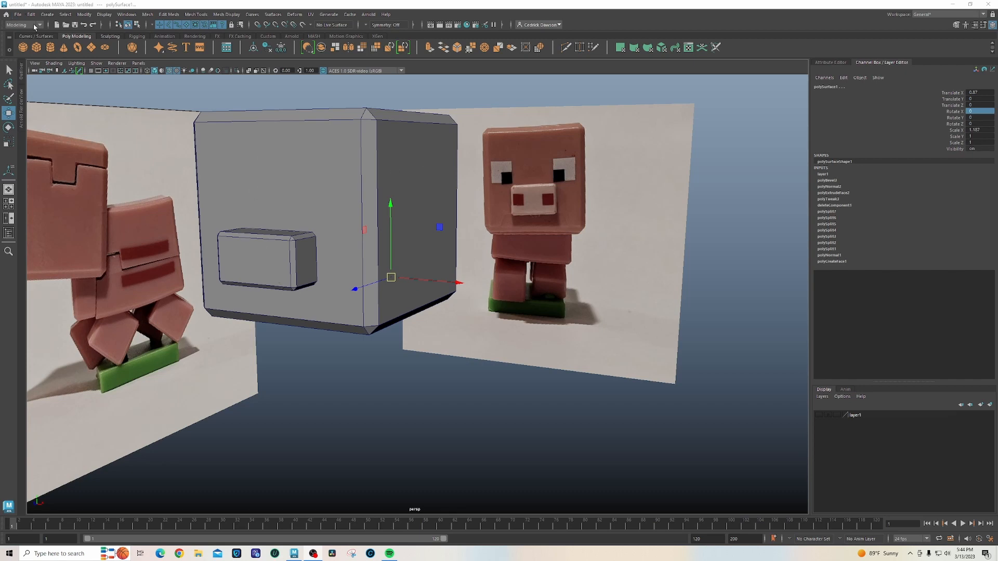
# Create a polygon in the front view with the Create Polygon tool, tracing the outline of the reference pig's left-hand eye including its pupil.
pyautogui.click(238, 170)
pyautogui.press('space')
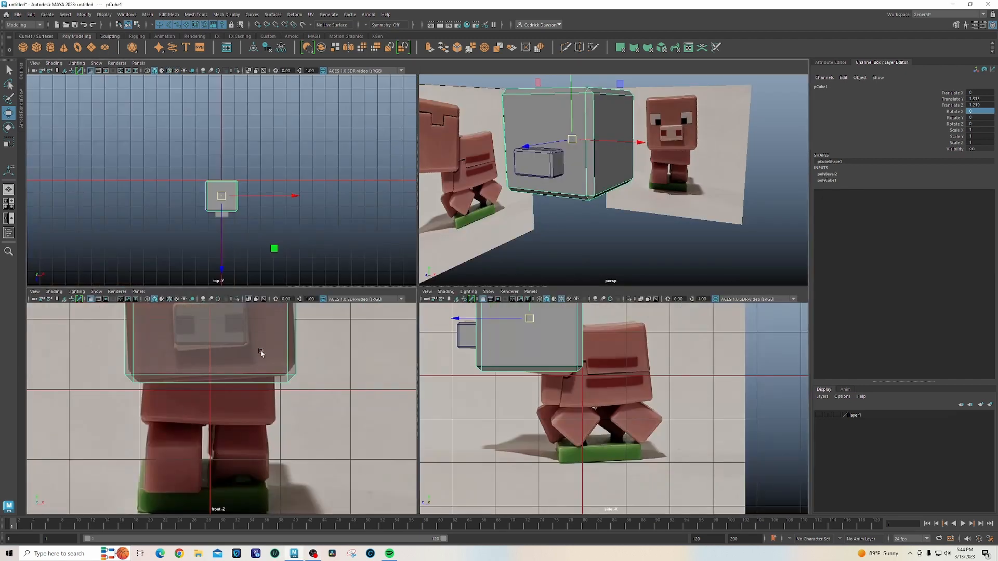
pyautogui.press('space')
pyautogui.scroll(6, 334, 234)
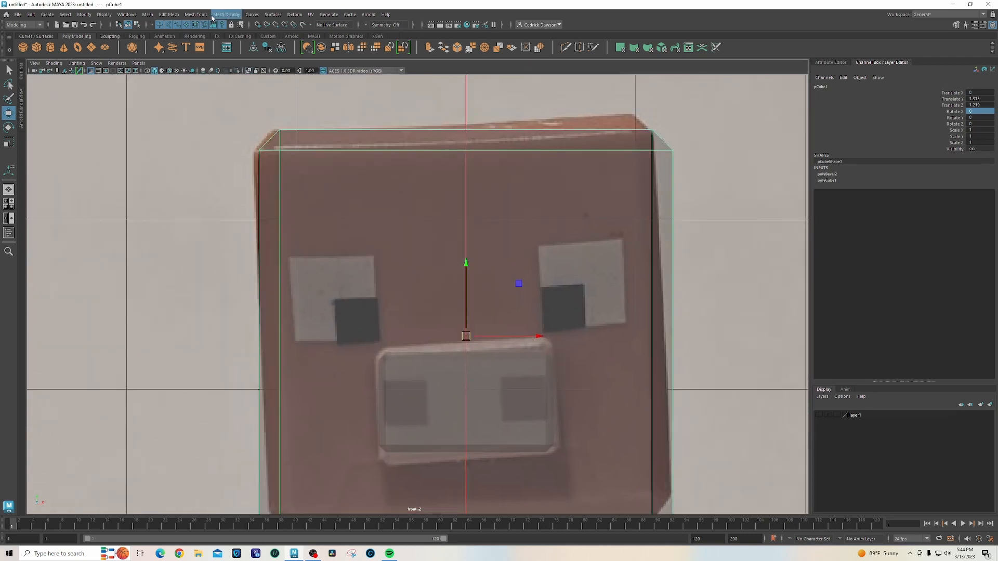
pyautogui.click(227, 14)
pyautogui.moveTo(196, 14)
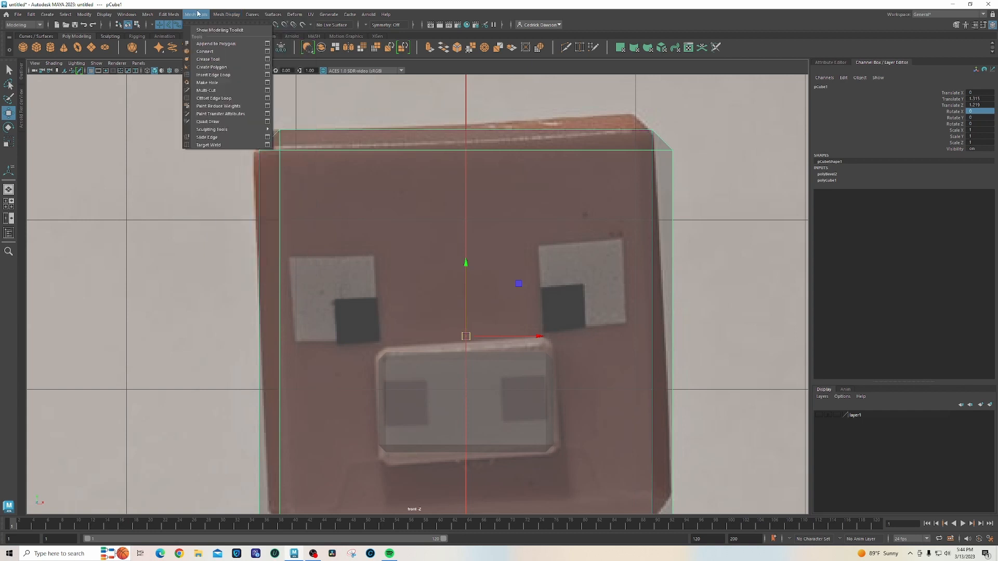
pyautogui.click(219, 67)
pyautogui.scroll(4, 322, 267)
pyautogui.scroll(3, 369, 242)
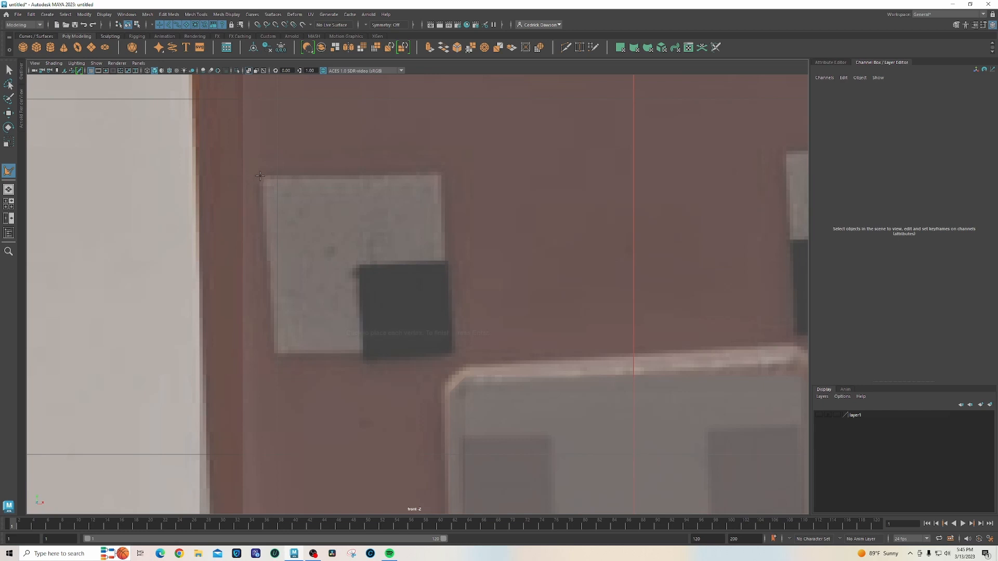
pyautogui.click(442, 174)
pyautogui.click(445, 262)
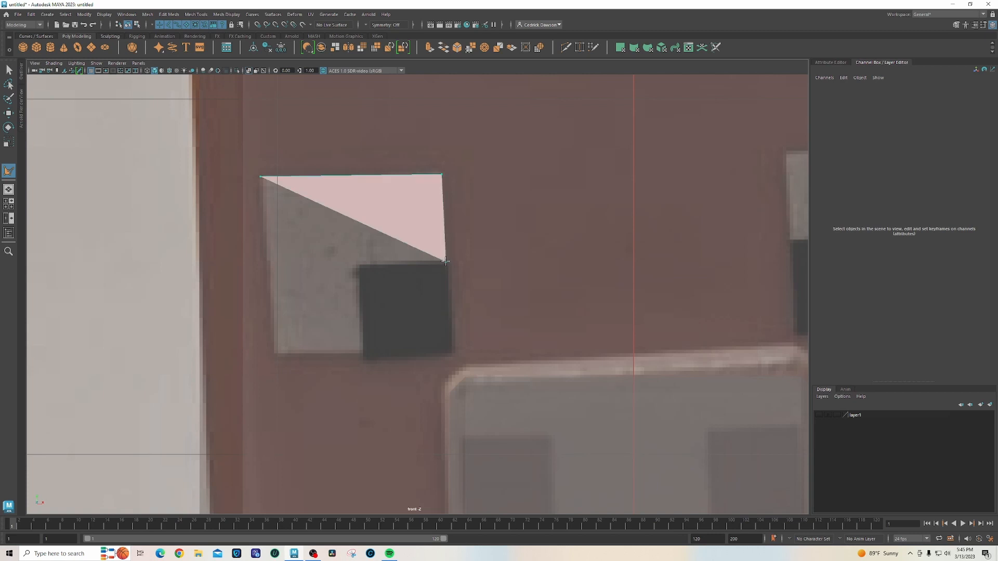
pyautogui.click(452, 353)
pyautogui.click(362, 356)
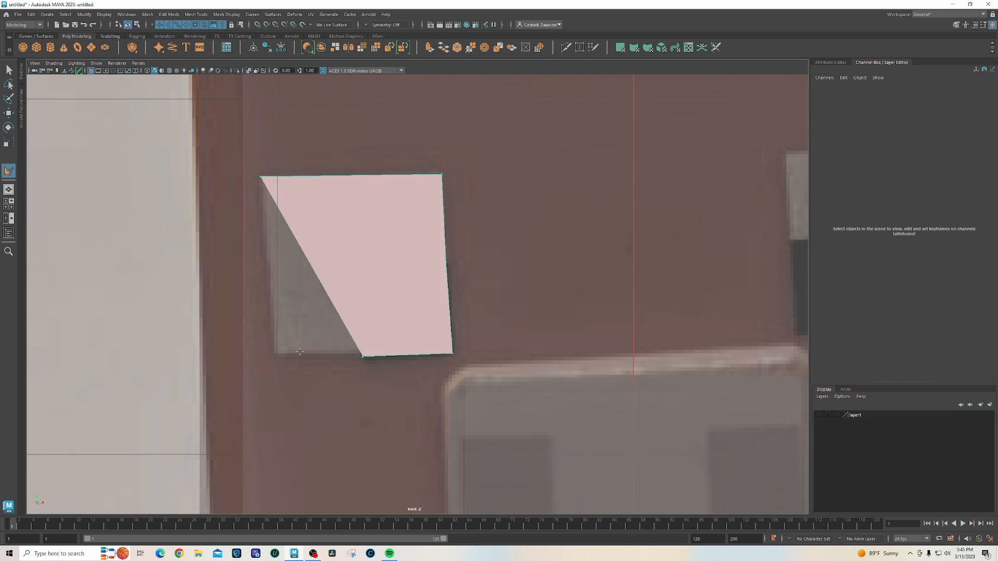
pyautogui.click(270, 353)
pyautogui.press('4')
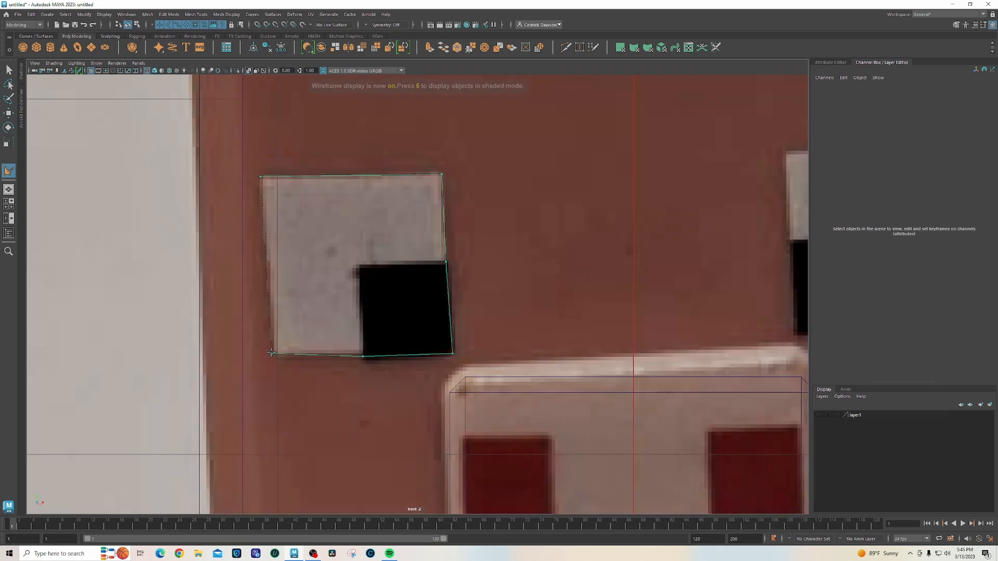
pyautogui.press('Return')
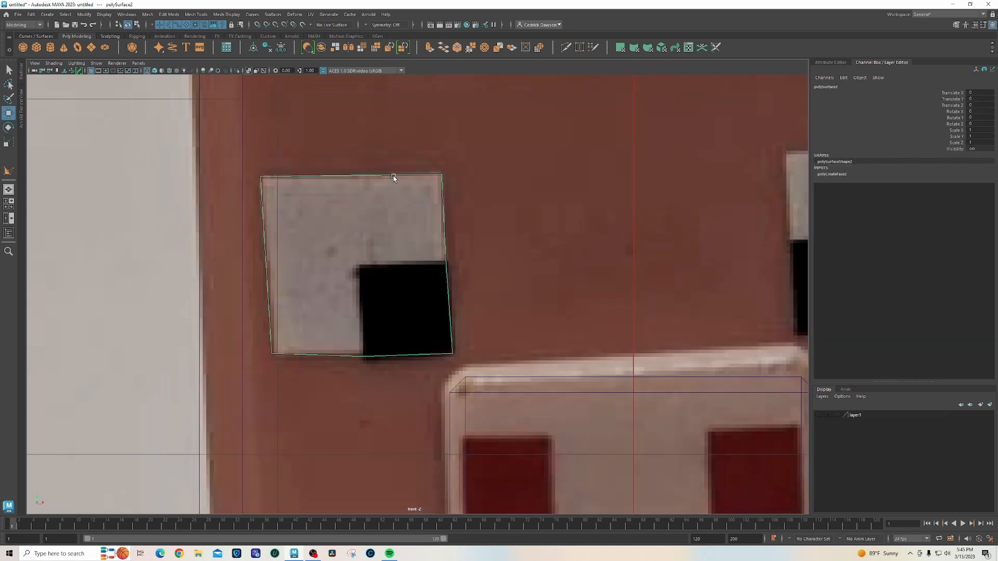
# Straighten the eye polygon's two vertical sides by scaling each side's vertices flat along the horizontal axis.
pyautogui.moveTo(398, 179); pyautogui.dragTo(357, 175, button='right')
pyautogui.moveTo(253, 162); pyautogui.dragTo(296, 414)
pyautogui.press('r')
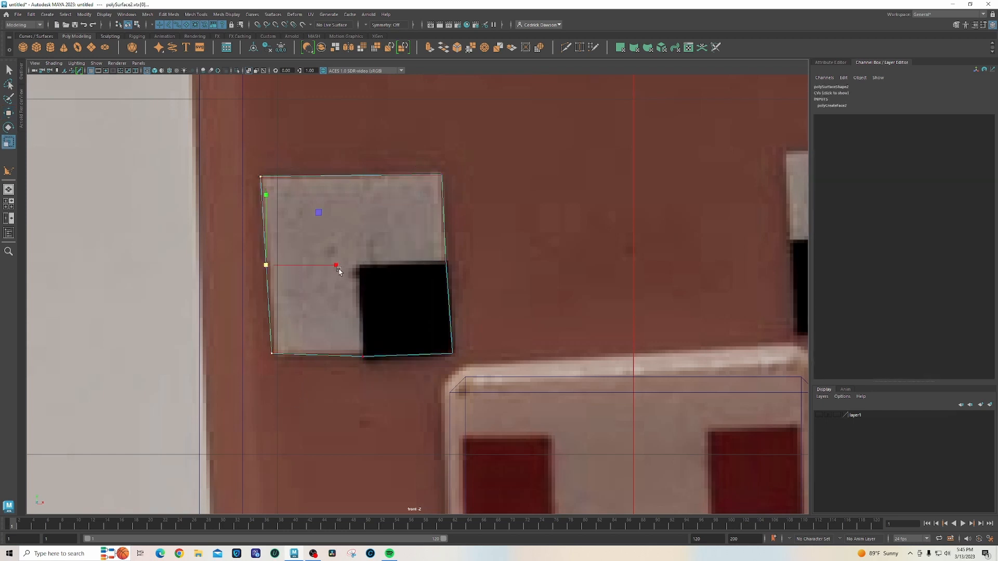
pyautogui.moveTo(338, 265); pyautogui.dragTo(262, 266)
pyautogui.moveTo(439, 155); pyautogui.dragTo(515, 424)
pyautogui.moveTo(519, 256); pyautogui.dragTo(451, 257)
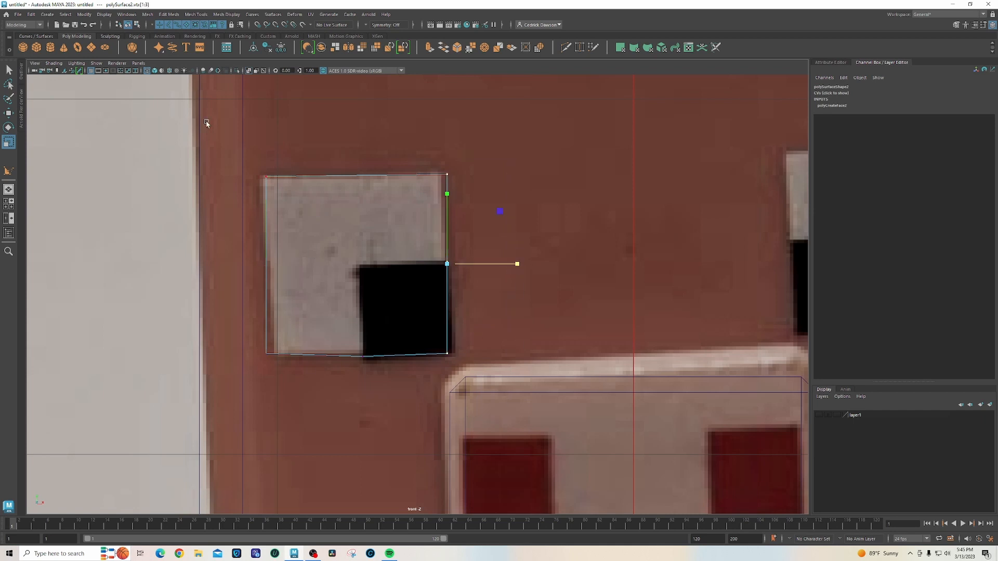
# Flatten the eye polygon's top and bottom vertices along the vertical axis, and return to shaded display and object mode.
pyautogui.moveTo(205, 119); pyautogui.dragTo(478, 223)
pyautogui.click(357, 106)
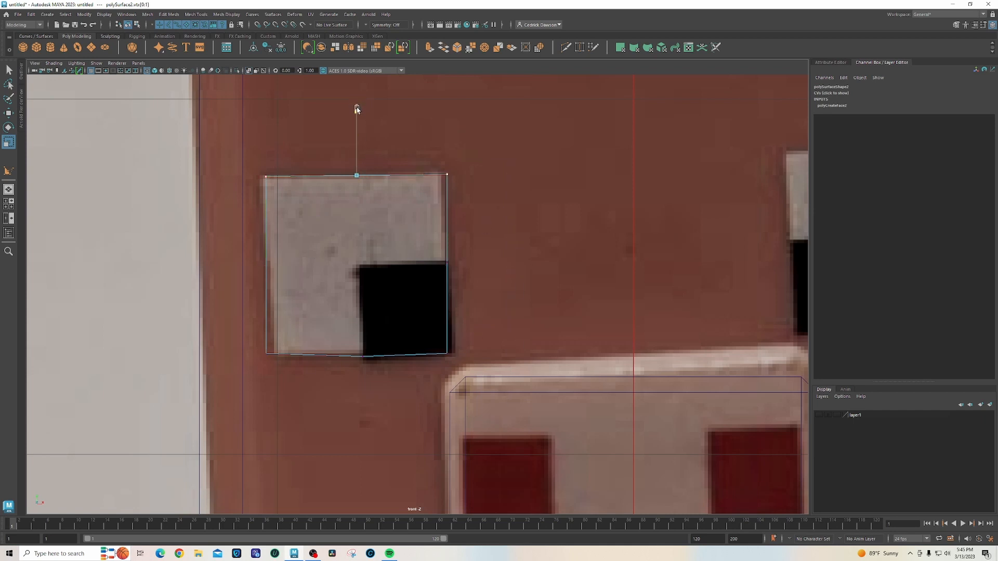
pyautogui.moveTo(243, 332); pyautogui.dragTo(517, 393)
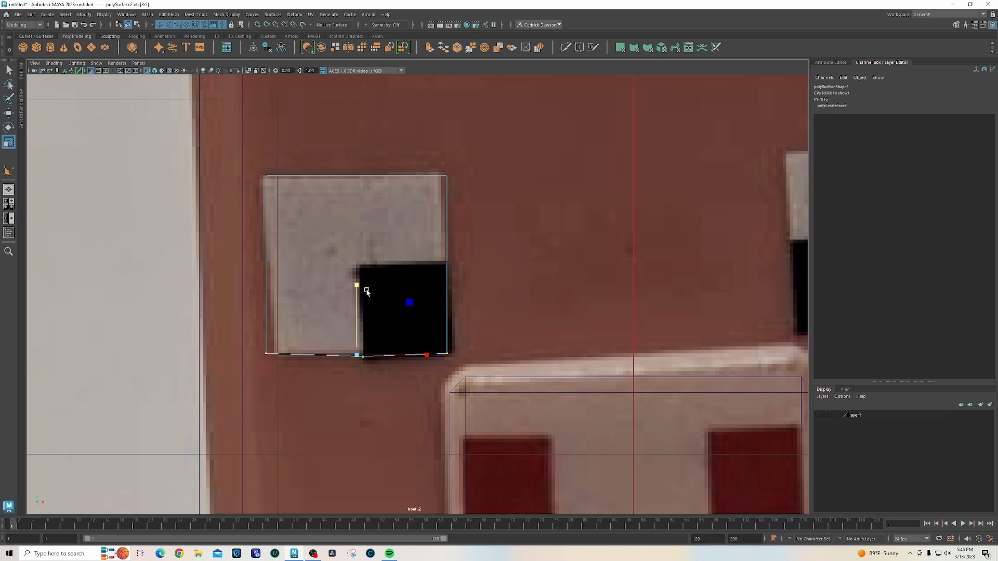
pyautogui.moveTo(356, 286); pyautogui.dragTo(365, 386)
pyautogui.rightClick(330, 204)
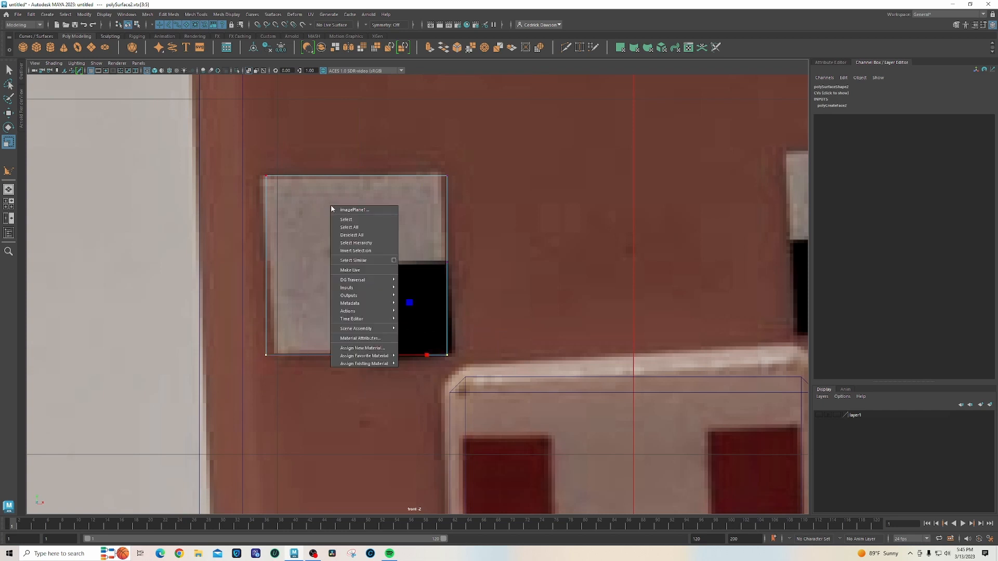
pyautogui.click(340, 210)
pyautogui.press('5')
pyautogui.rightClick(331, 225)
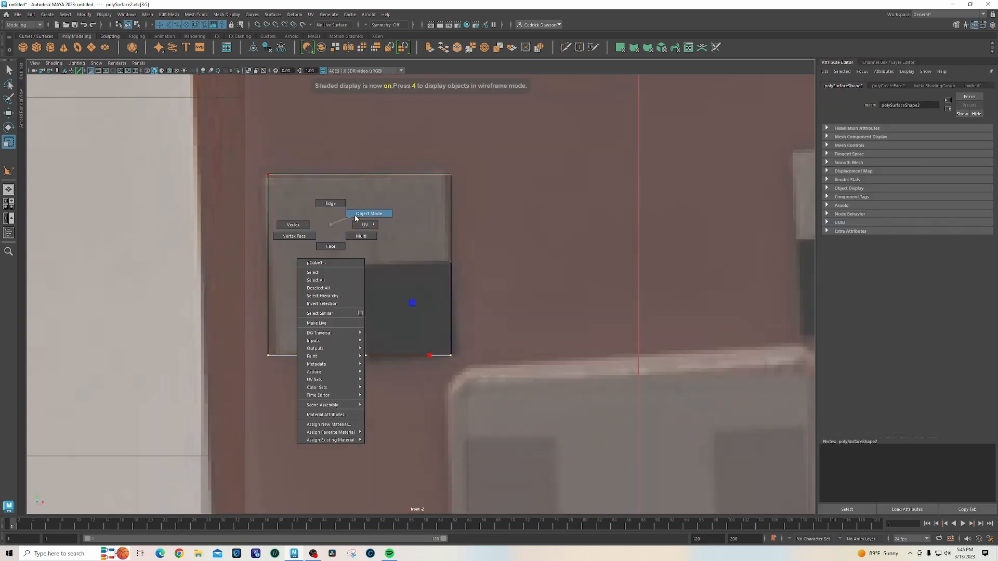
pyautogui.click(366, 216)
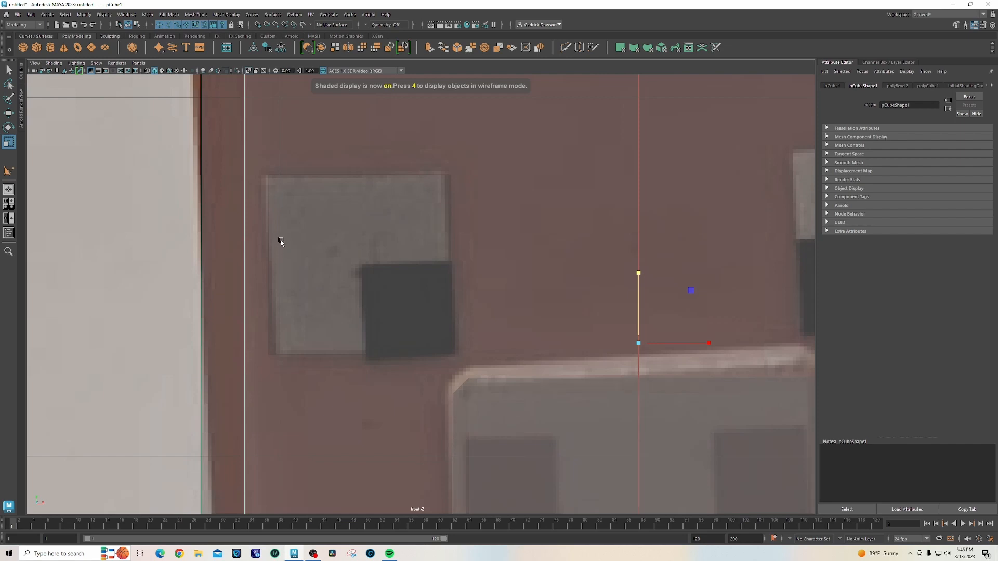
# Select the eye polygon in the perspective view and move it forward along Z until it sits just in front of the head's face.
pyautogui.press('space')
pyautogui.press('space')
pyautogui.press('4')
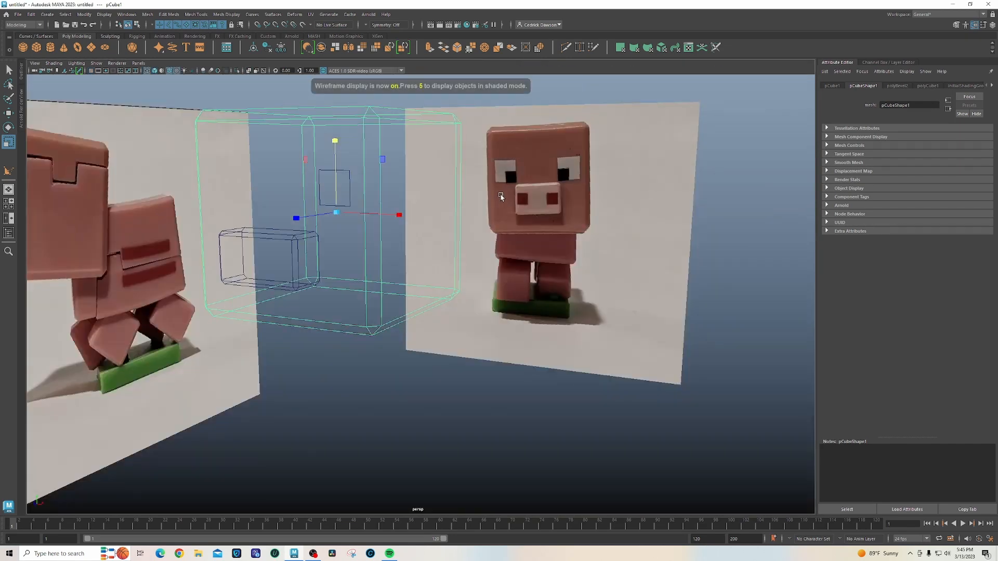
pyautogui.click(348, 197)
pyautogui.press('w')
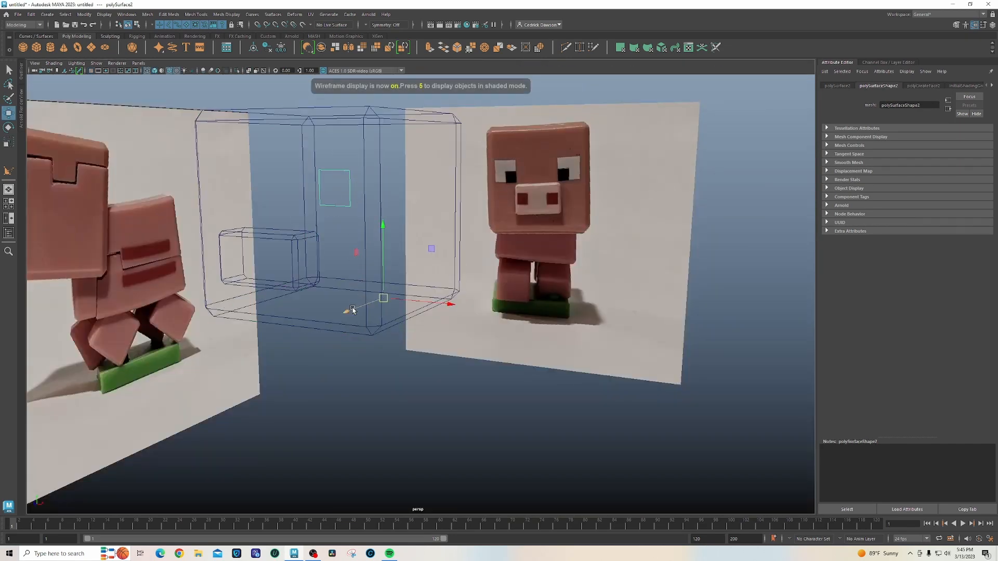
pyautogui.click(312, 327)
pyautogui.press('5')
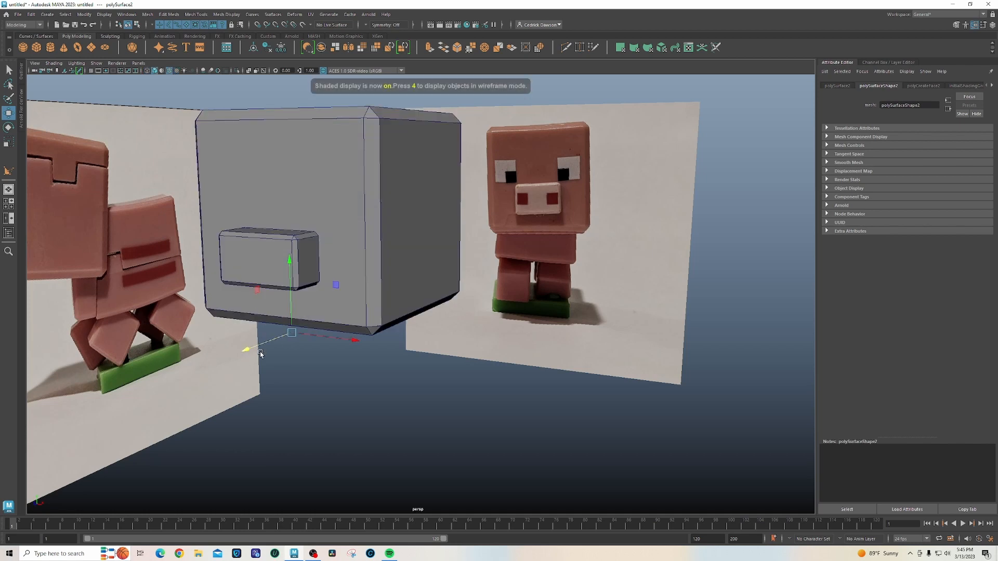
pyautogui.moveTo(259, 346); pyautogui.dragTo(250, 355)
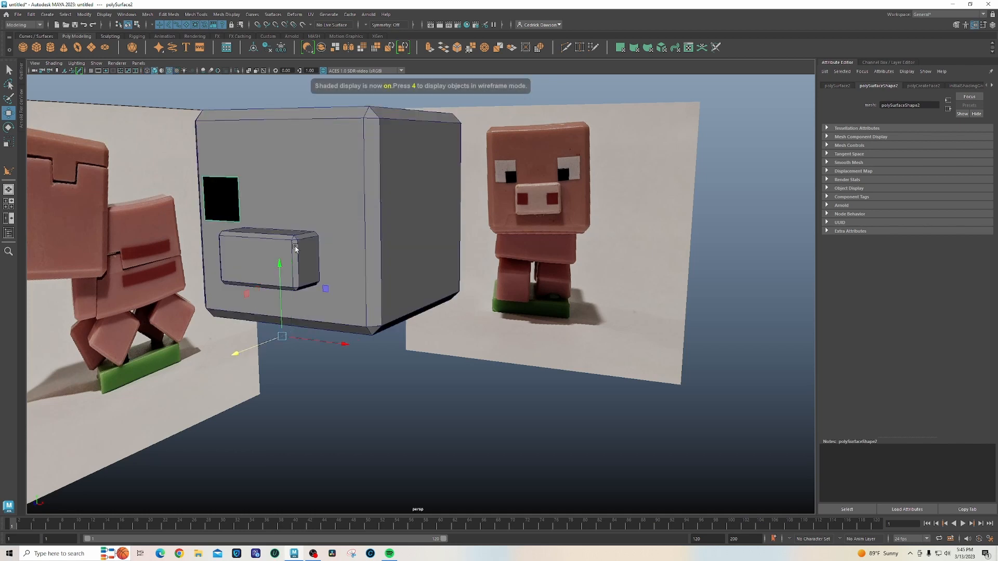
# Reverse the normals of the eye polygon so that its front side faces outward, and return to object mode.
pyautogui.press('space')
pyautogui.press('space')
pyautogui.keyDown('alt'); pyautogui.moveTo(306, 273); pyautogui.dragTo(398, 308, button='middle'); pyautogui.keyUp('alt')
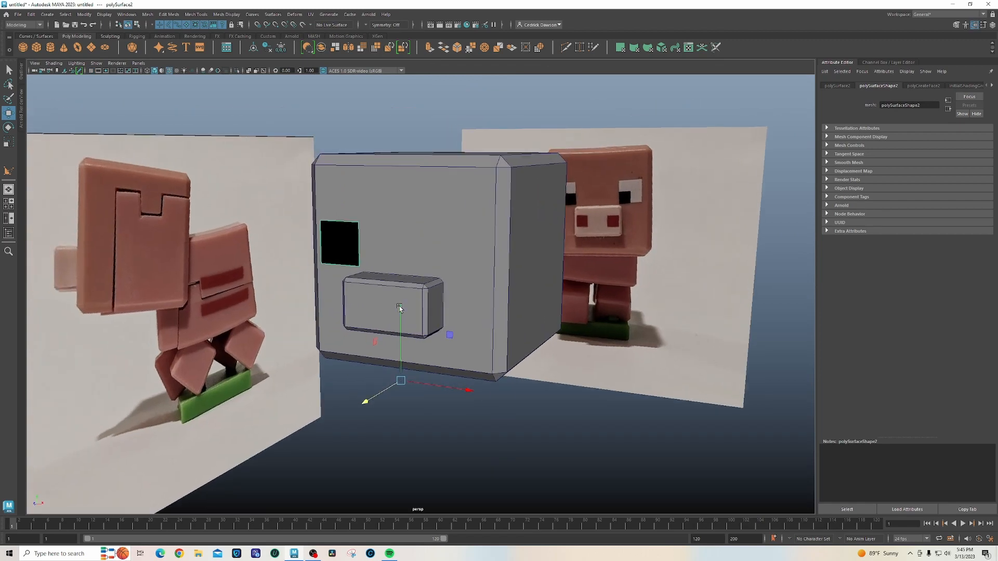
pyautogui.scroll(3, 396, 310)
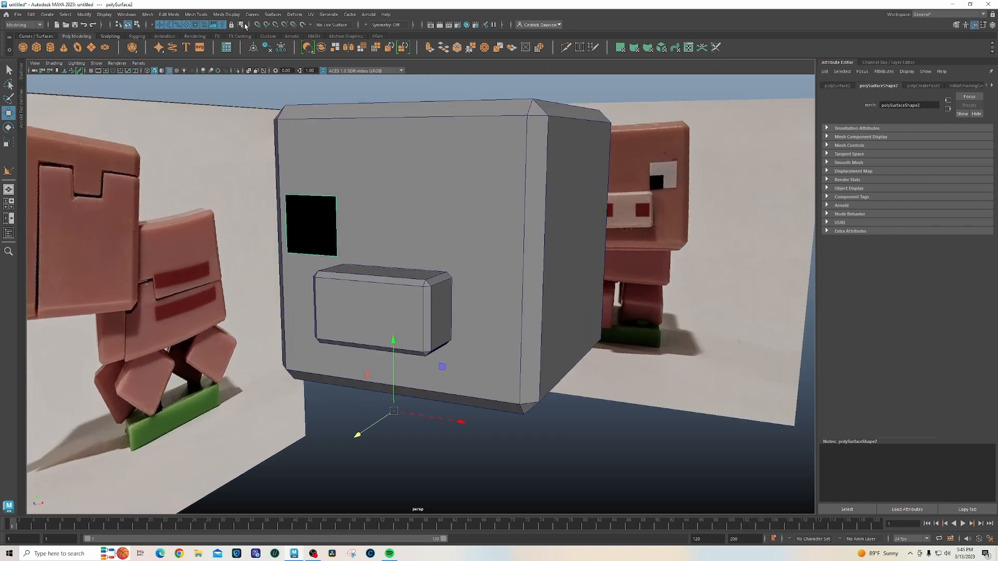
pyautogui.click(227, 14)
pyautogui.click(240, 53)
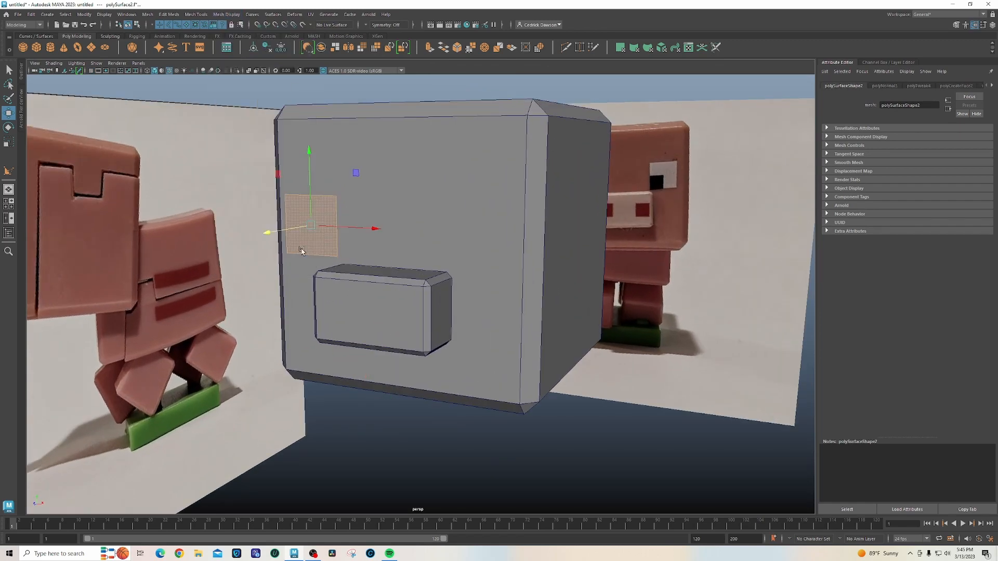
pyautogui.scroll(3, 327, 287)
pyautogui.keyDown('alt'); pyautogui.moveTo(326, 286); pyautogui.dragTo(395, 318, button='middle'); pyautogui.keyUp('alt')
pyautogui.scroll(3, 398, 314)
pyautogui.press('F8')
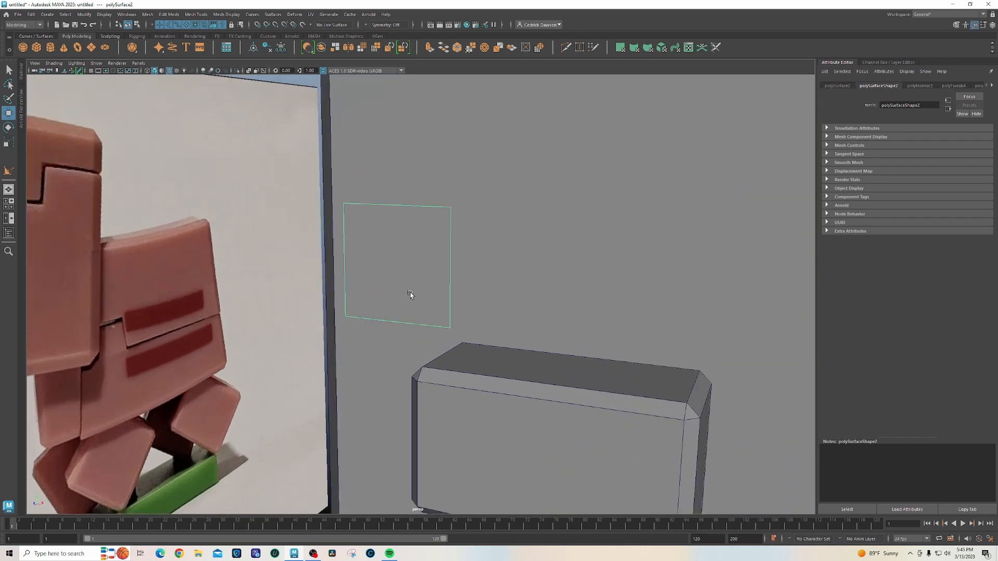
# Start the Multi-Cut tool on the eye polygon in the front view.
pyautogui.press('space')
pyautogui.press('space')
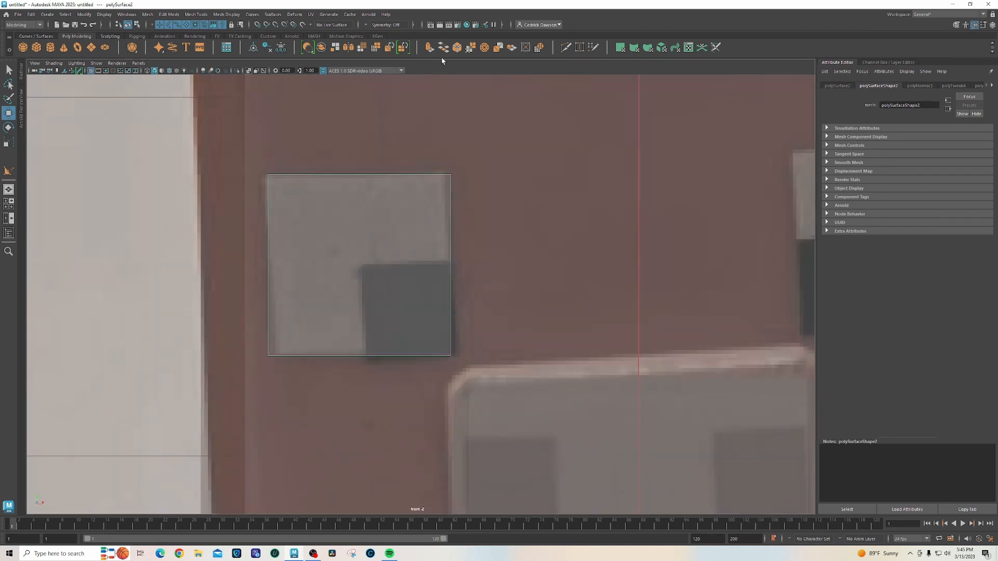
pyautogui.click(565, 48)
pyautogui.scroll(1, 326, 310)
pyautogui.click(259, 359)
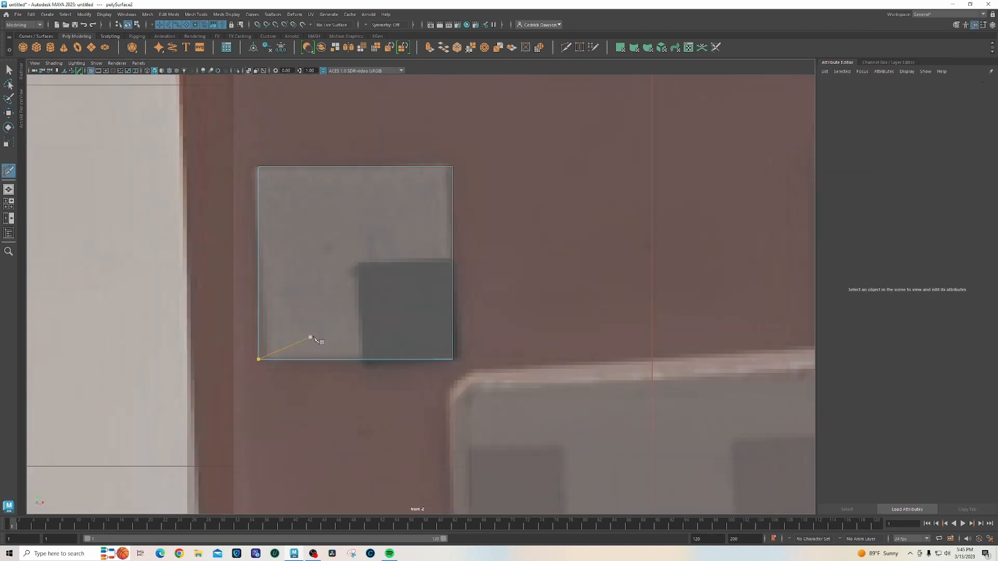
pyautogui.scroll(1, 322, 340)
pyautogui.click(352, 368)
pyautogui.click(357, 151)
pyautogui.hotkey('ctrl', 'z')
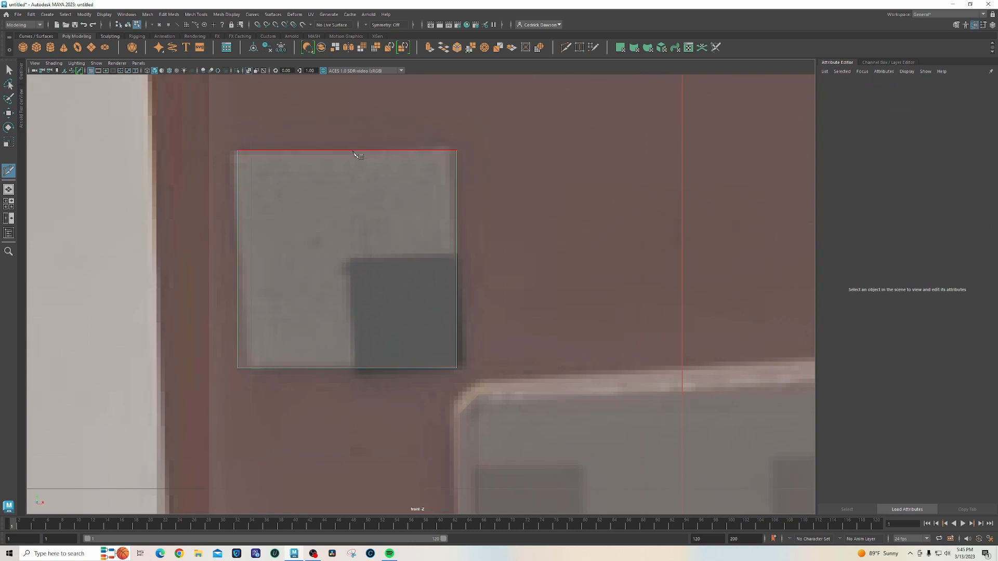
# Cut the eye polygon vertically from its top edge to its bottom edge along the pupil's inner vertical side.
pyautogui.click(353, 151)
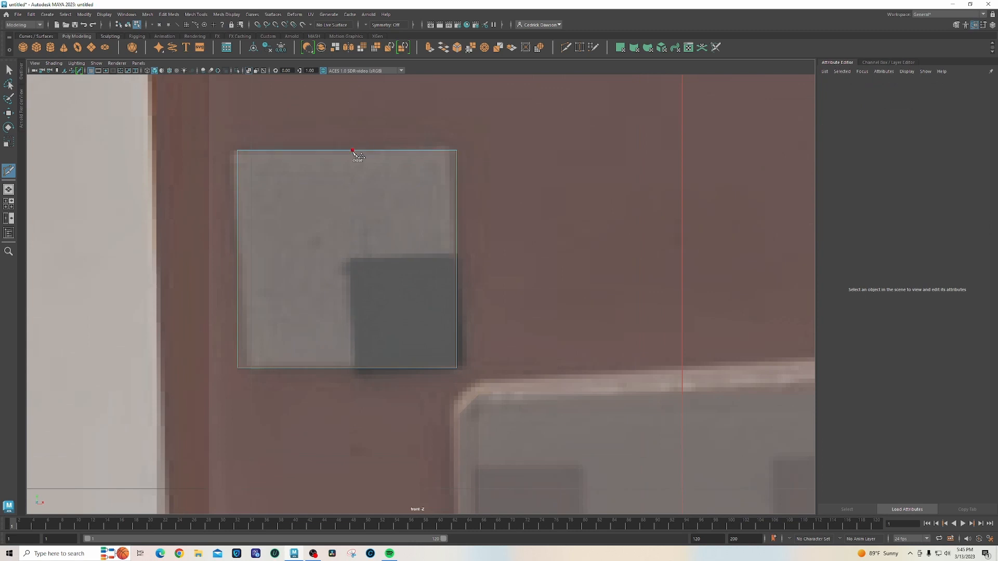
pyautogui.click(355, 369)
pyautogui.press('Return')
# Cut the eye polygon horizontally from side to side along the pupil's top edge, and leave the Multi-Cut tool.
pyautogui.click(456, 255)
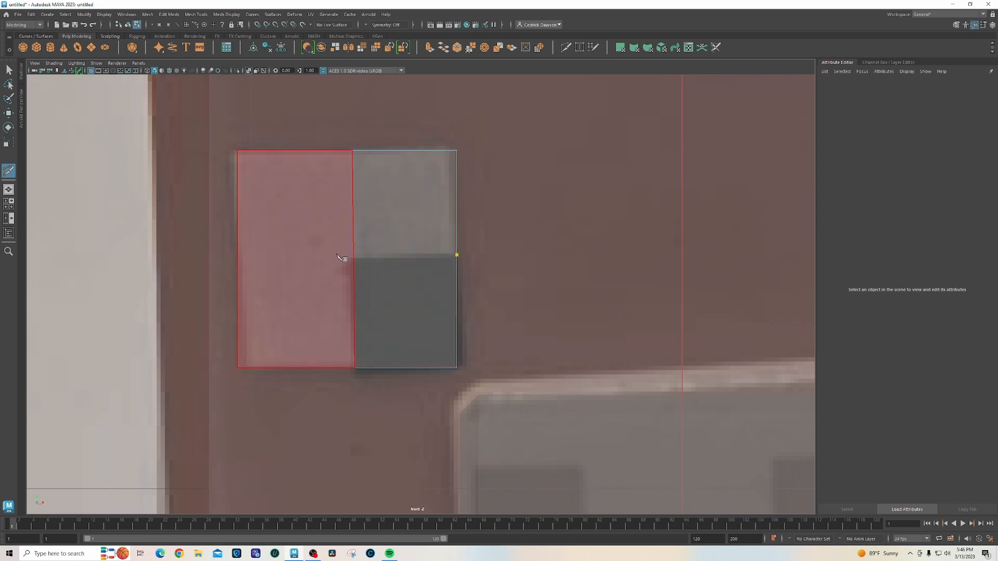
pyautogui.click(238, 258)
pyautogui.press('w')
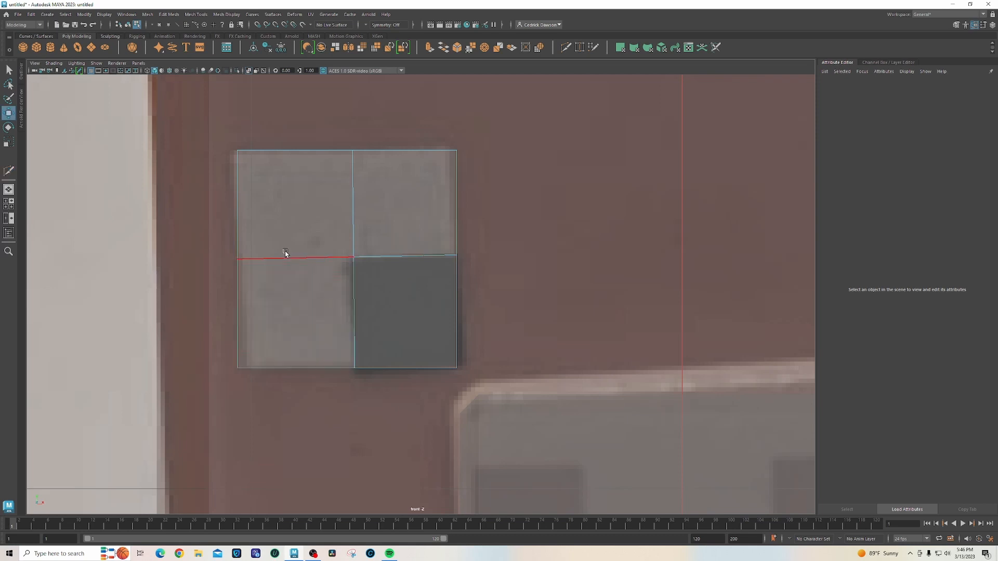
# Select the eye polygon and center its pivot.
pyautogui.click(315, 224)
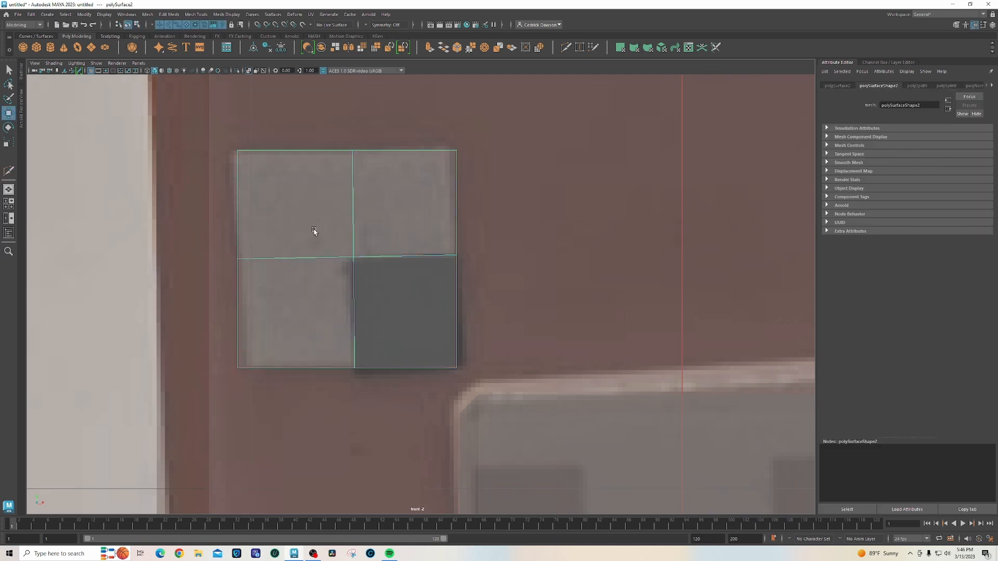
pyautogui.click(84, 14)
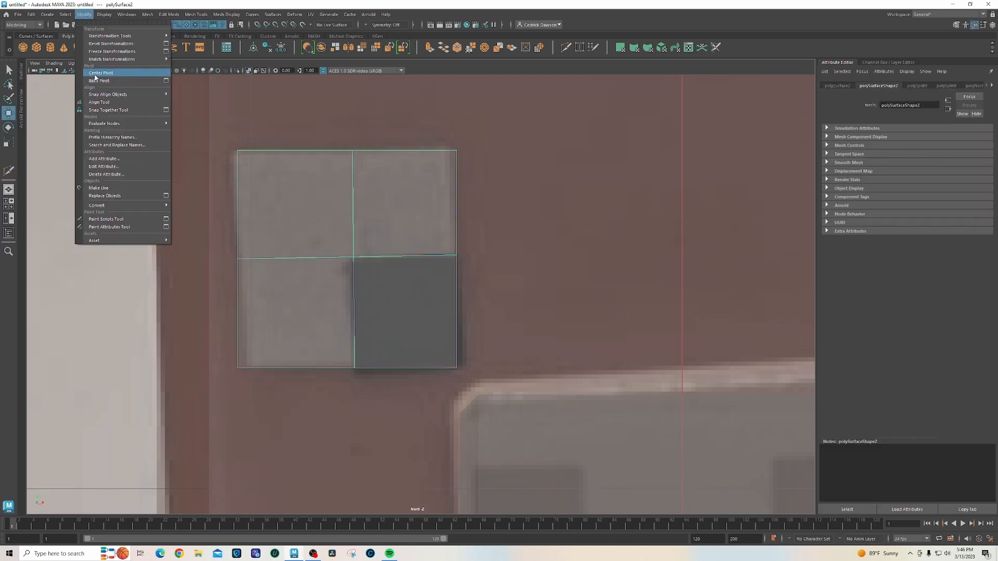
pyautogui.click(94, 75)
# Extrude the eye polygon's faces slightly forward in the perspective view with a local Z translation of about 0.007, and return to object mode.
pyautogui.press('space')
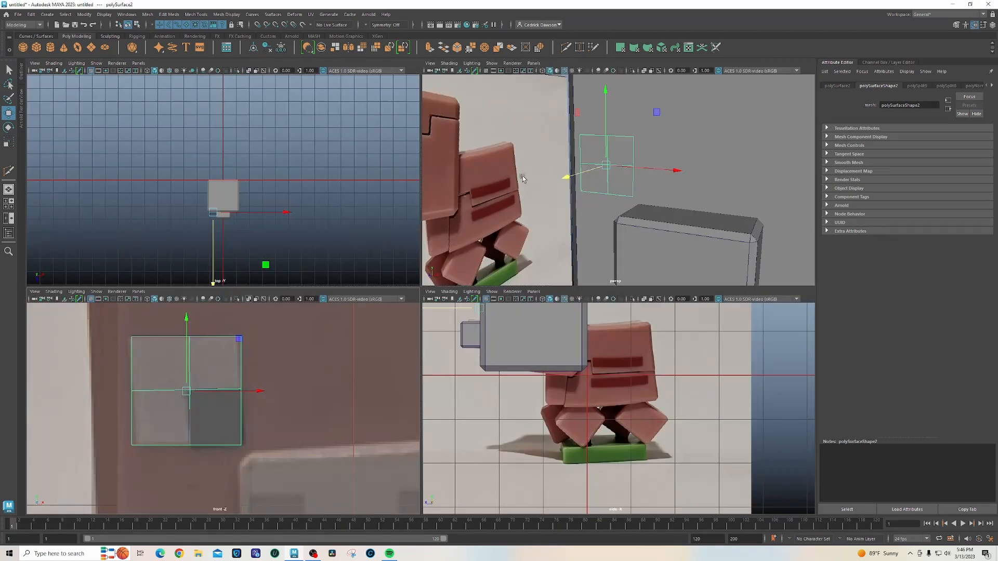
pyautogui.press('space')
pyautogui.keyDown('alt'); pyautogui.moveTo(573, 191); pyautogui.dragTo(329, 260); pyautogui.keyUp('alt')
pyautogui.keyDown('alt'); pyautogui.moveTo(265, 271); pyautogui.dragTo(299, 258, button='middle'); pyautogui.keyUp('alt')
pyautogui.hotkey('ctrl', 'e')
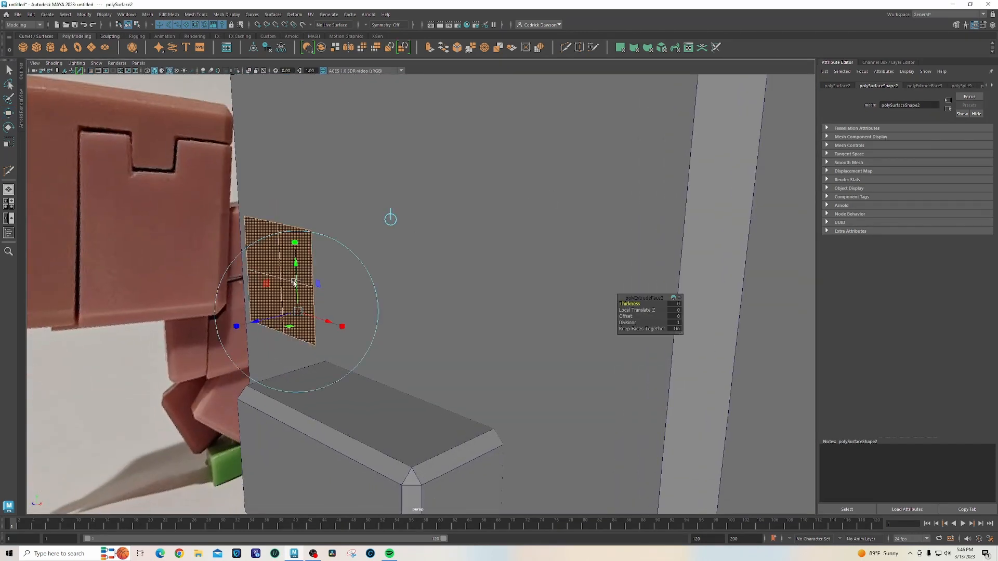
pyautogui.moveTo(259, 321); pyautogui.dragTo(258, 322)
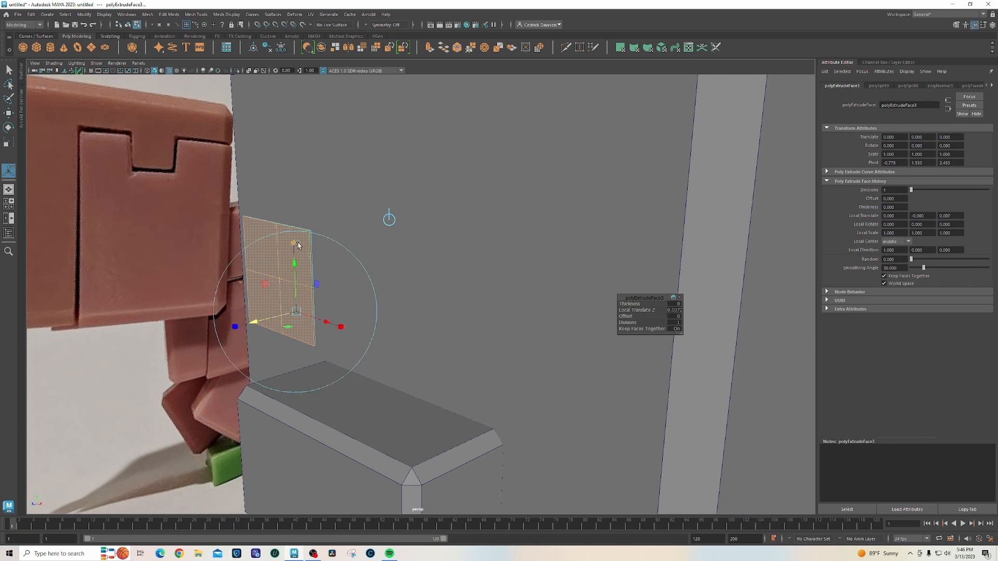
pyautogui.moveTo(276, 238); pyautogui.dragTo(296, 232, button='right')
pyautogui.keyDown('alt'); pyautogui.moveTo(290, 251); pyautogui.dragTo(476, 275); pyautogui.keyUp('alt')
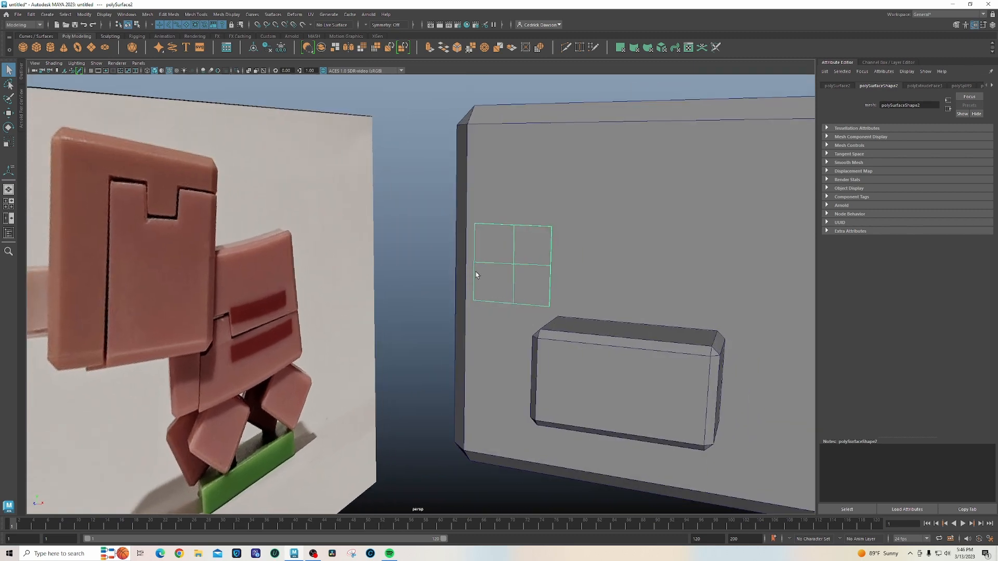
# Assign a new aiStandardSurface material to the eye polygon and replace its settings with the Plastic preset.
pyautogui.moveTo(500, 253); pyautogui.dragTo(504, 448, button='right')
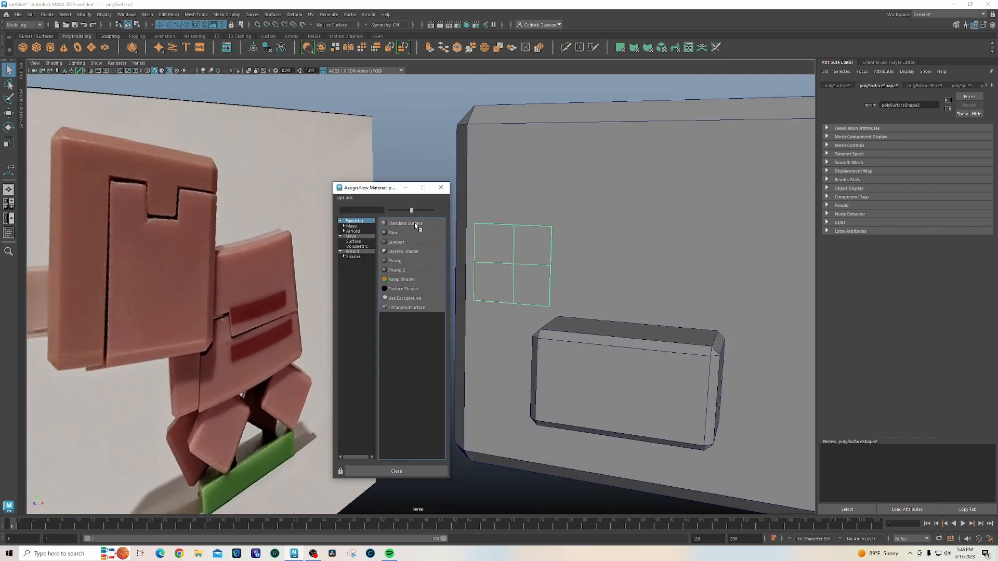
pyautogui.click(419, 306)
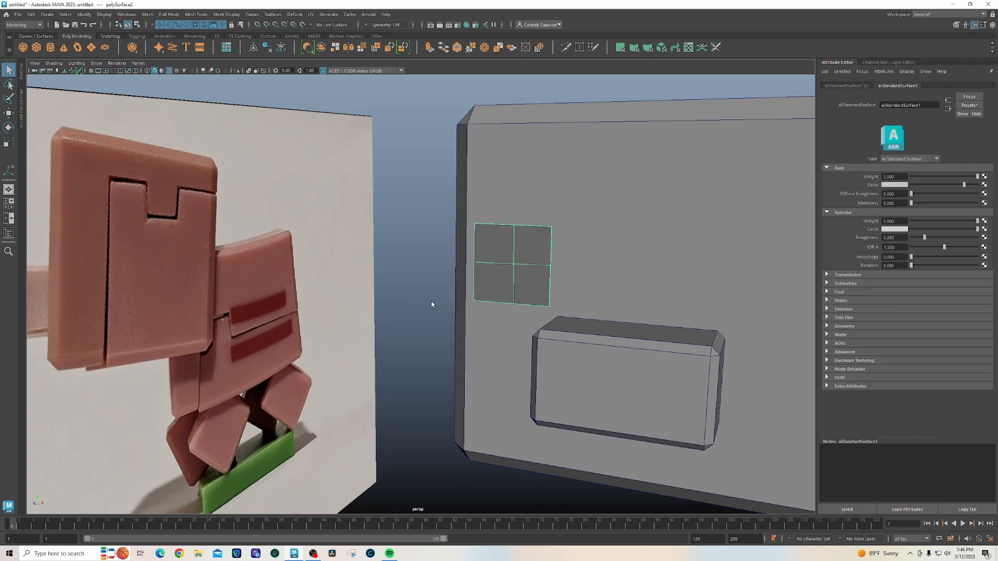
pyautogui.click(969, 105)
pyautogui.moveTo(936, 301)
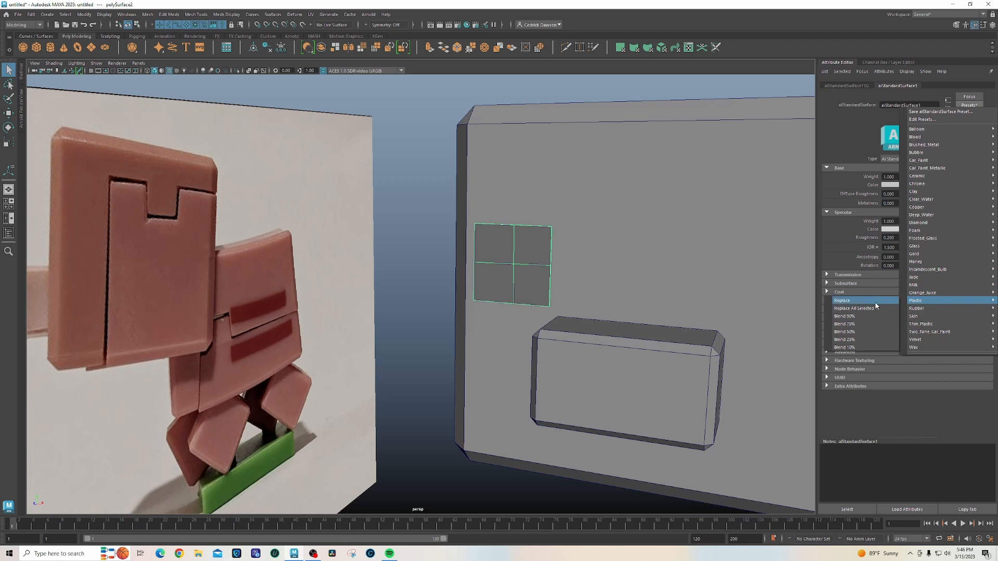
pyautogui.click(852, 301)
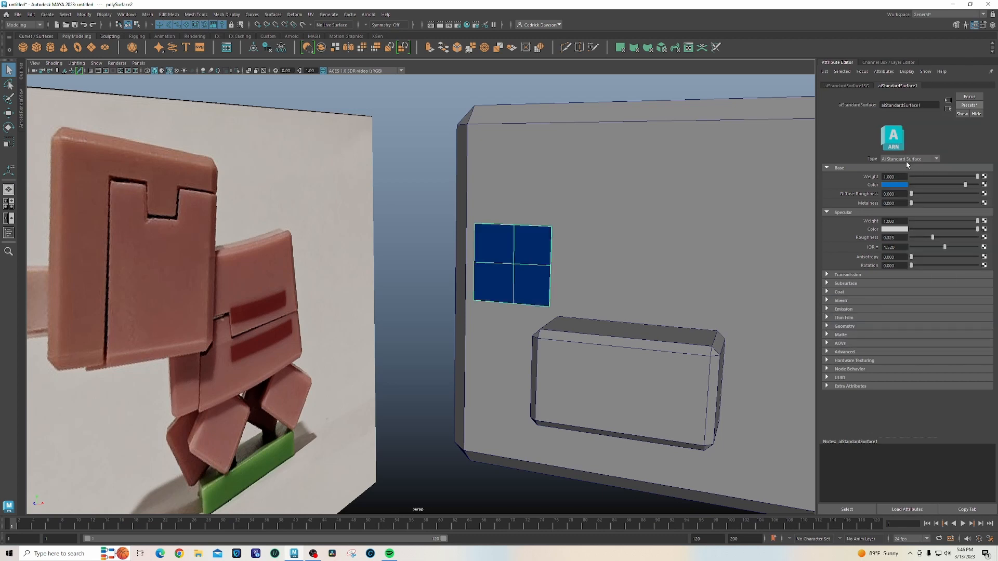
# Rename the eye's material WhiteEye and set its base color to white.
pyautogui.doubleClick(907, 104)
pyautogui.write('WhiteEye')
pyautogui.click(898, 186)
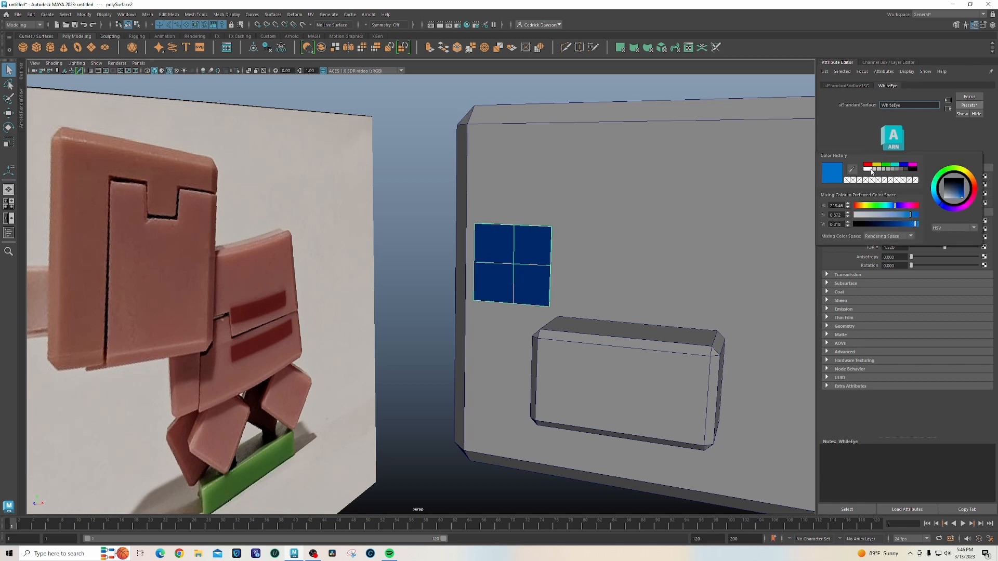
pyautogui.click(871, 169)
pyautogui.click(520, 273)
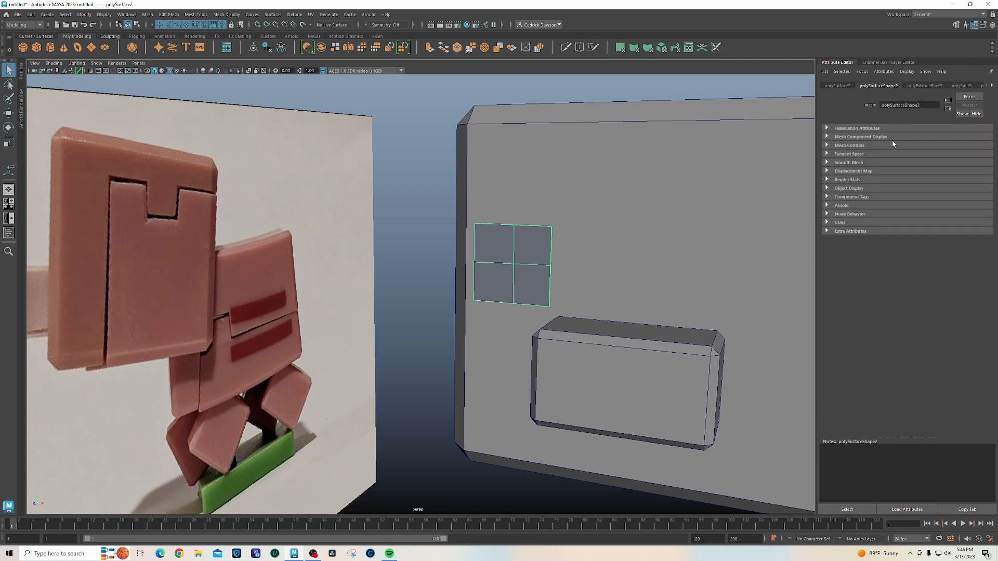
# Set the WhiteEye material's subsurface color to white.
pyautogui.click(992, 87)
pyautogui.click(970, 86)
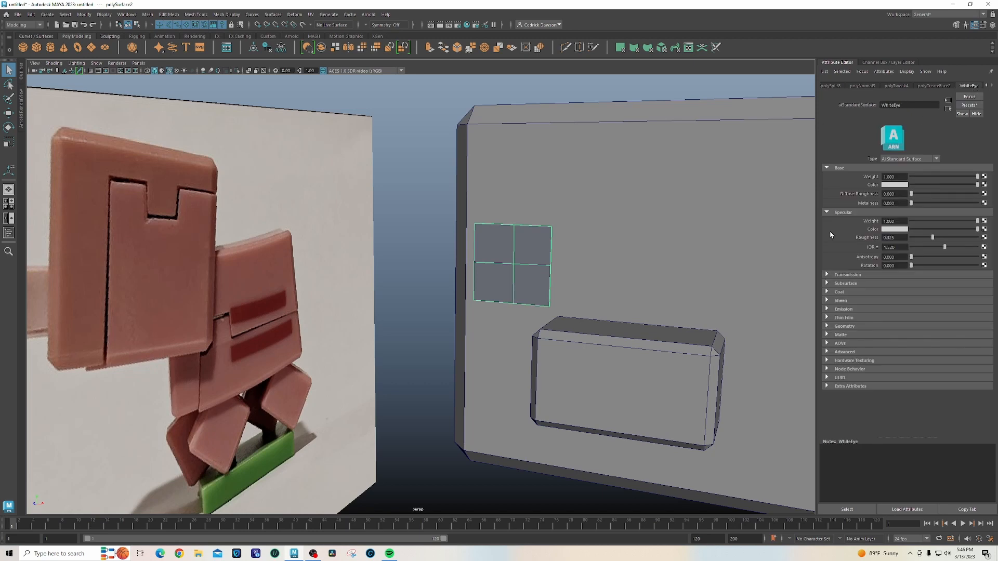
pyautogui.click(842, 284)
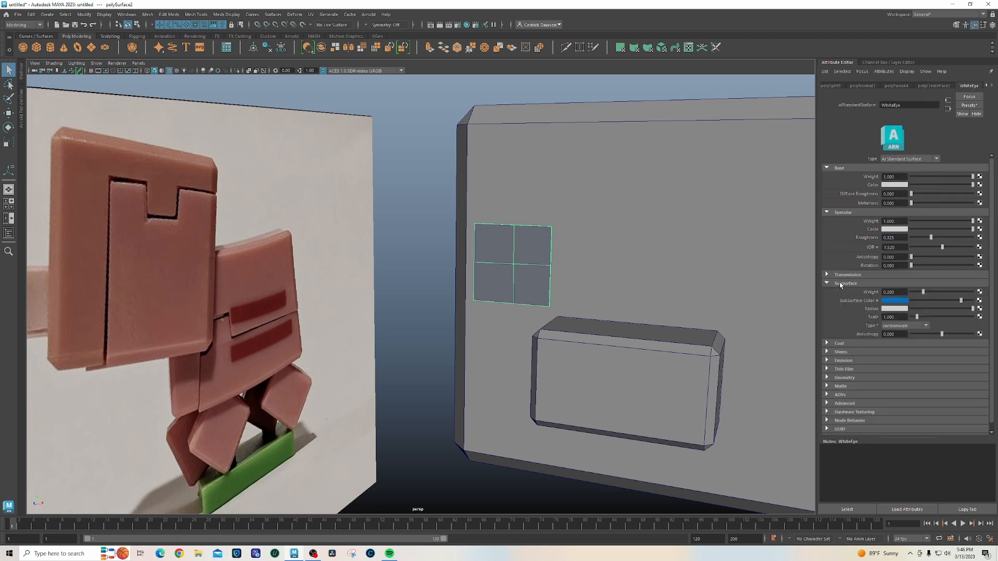
pyautogui.click(891, 302)
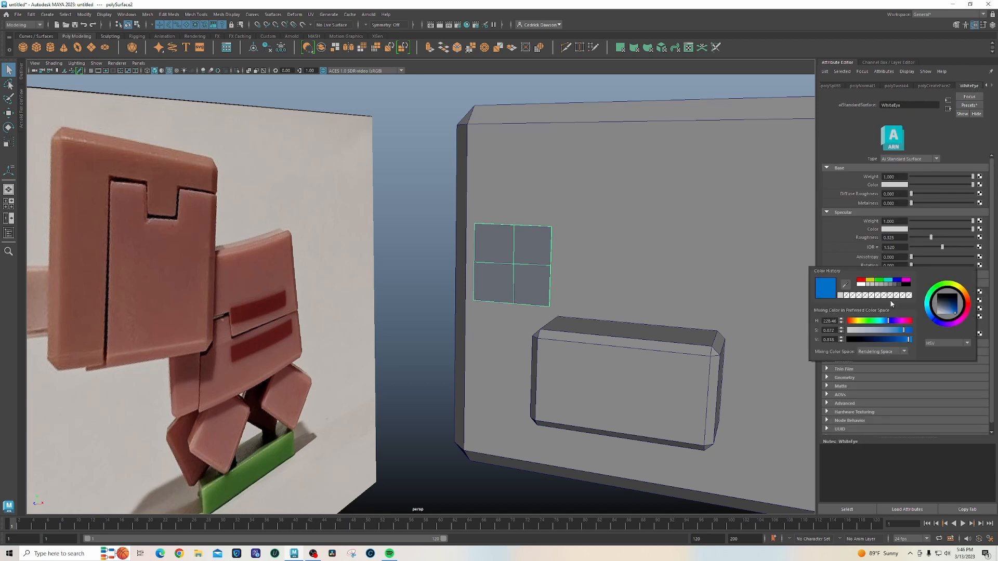
pyautogui.click(861, 285)
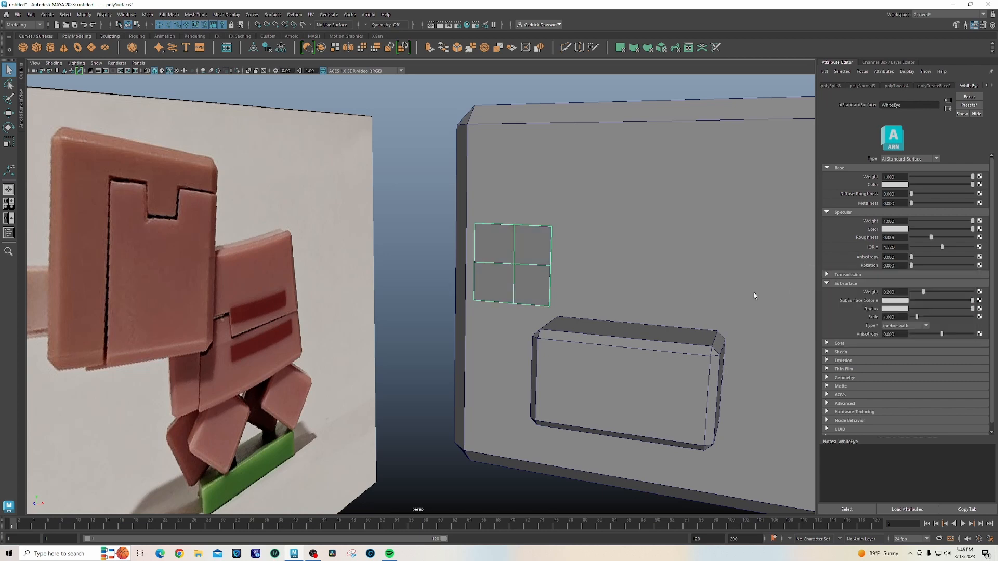
# Select the eye polygon's lower inner face, where the pupil belongs.
pyautogui.rightClick(531, 282)
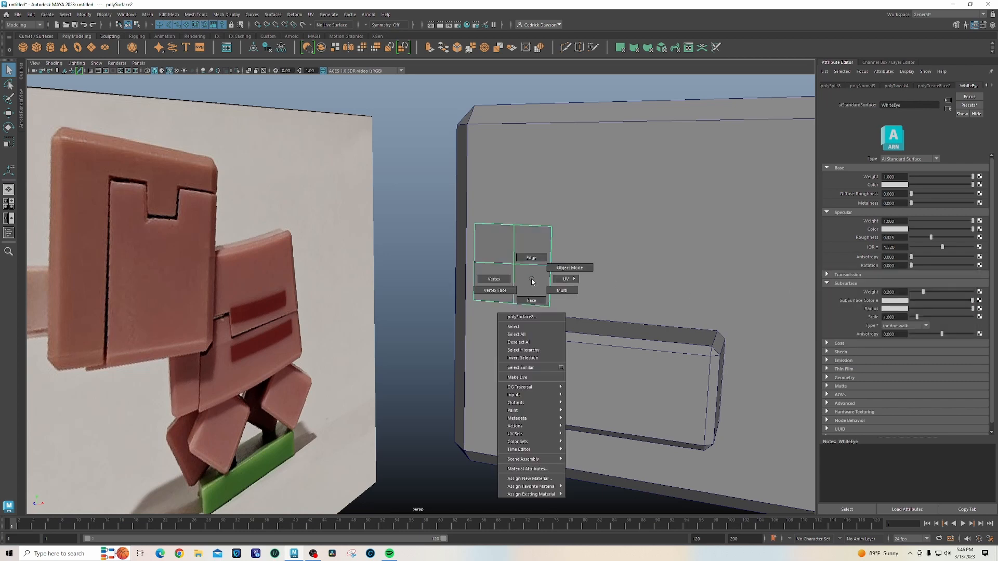
pyautogui.moveTo(533, 296); pyautogui.dragTo(533, 299, button='right')
pyautogui.moveTo(531, 285); pyautogui.dragTo(563, 321)
pyautogui.moveTo(578, 317)
pyautogui.keyDown('alt'); pyautogui.mouseDown()
pyautogui.moveTo(541, 303)
pyautogui.moveTo(507, 308)
pyautogui.moveTo(580, 298)
pyautogui.mouseUp(); pyautogui.keyUp('alt')
pyautogui.press('f')
pyautogui.scroll(-3, 572, 299)
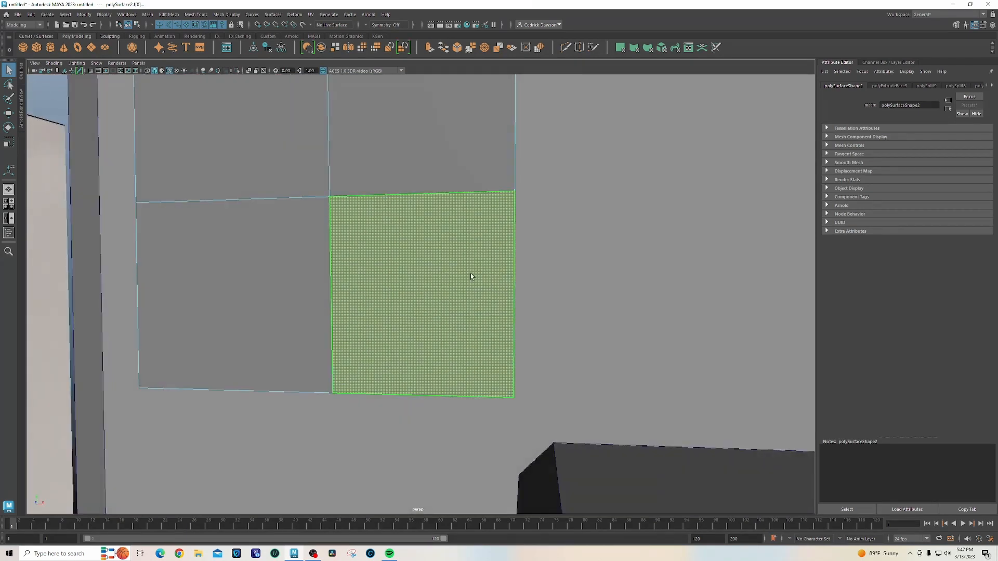
# Assign a new aiStandardSurface material to the selected pupil face and name it Pupil.
pyautogui.rightClick(469, 269)
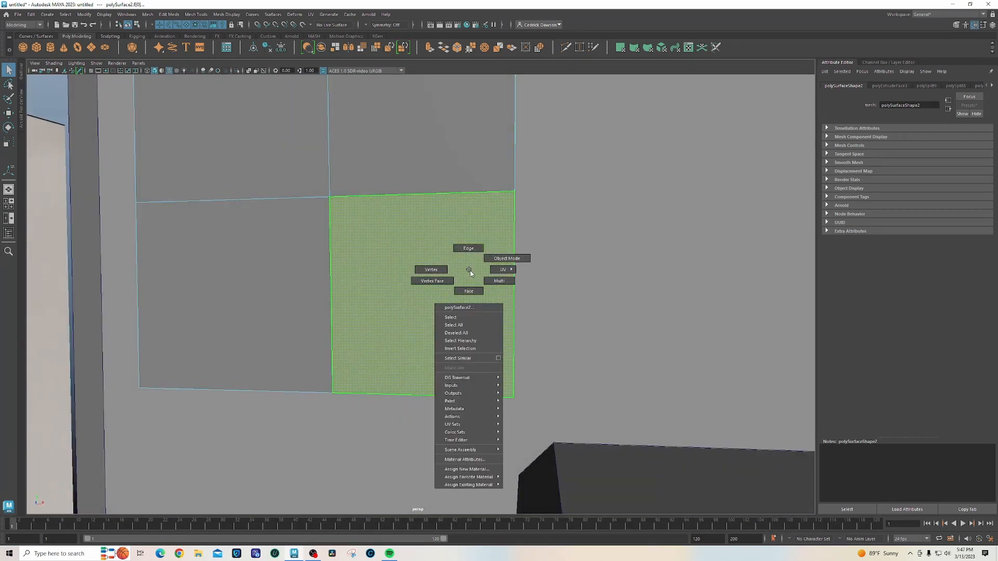
pyautogui.click(466, 470)
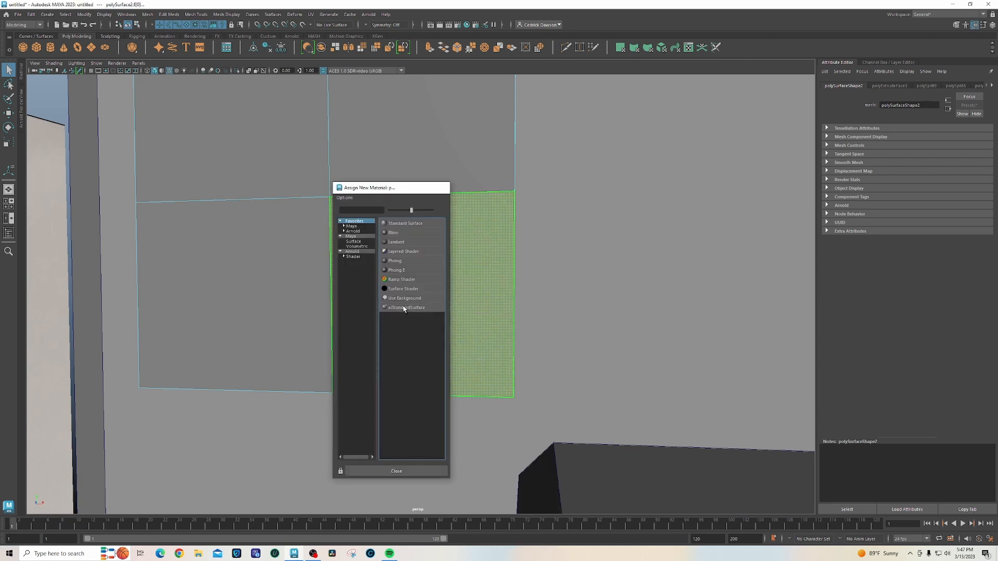
pyautogui.click(405, 307)
pyautogui.doubleClick(934, 104)
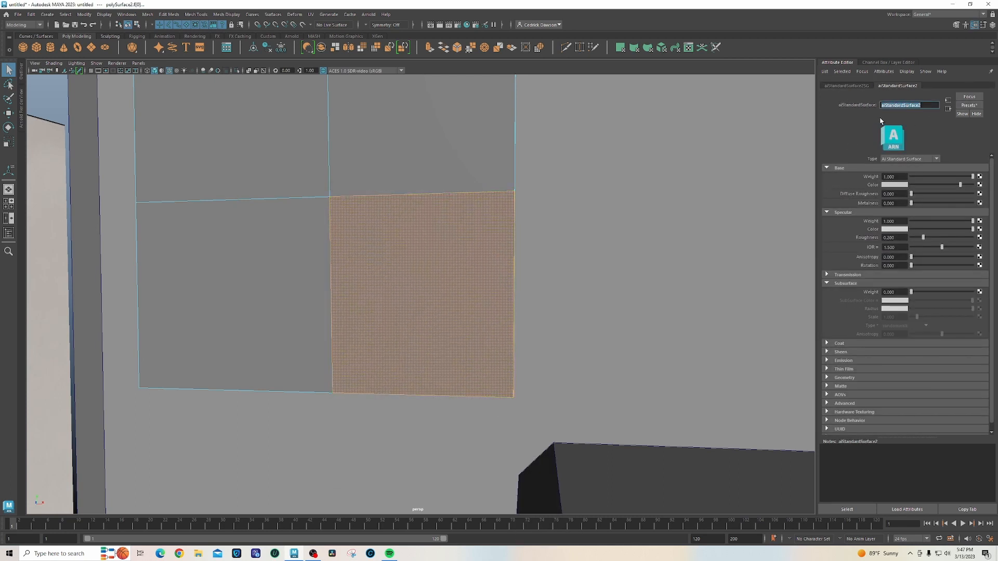
pyautogui.write('Pupil')
# Try to apply the Plastic preset to the Pupil material, and set its base color to black.
pyautogui.click(962, 105)
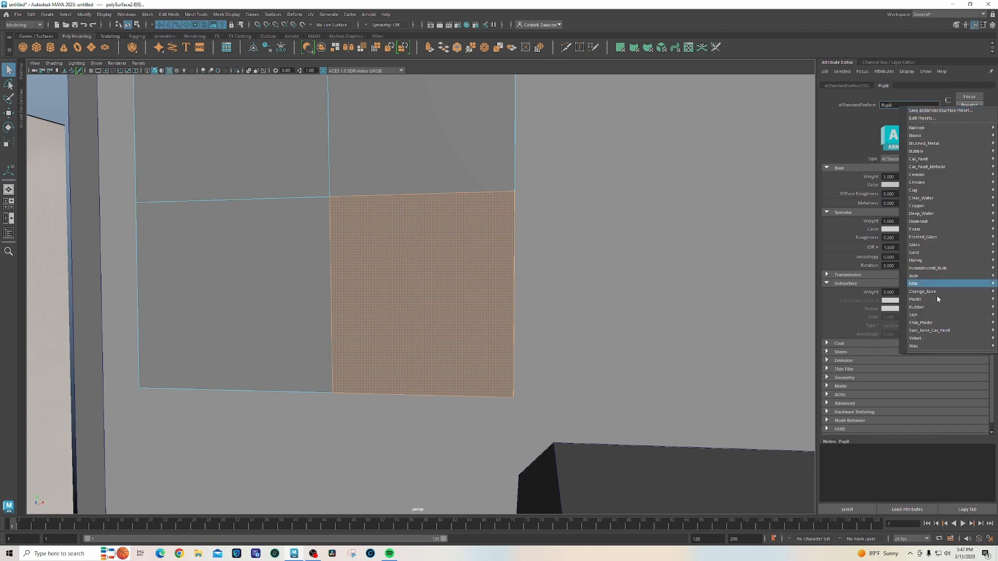
pyautogui.moveTo(936, 307)
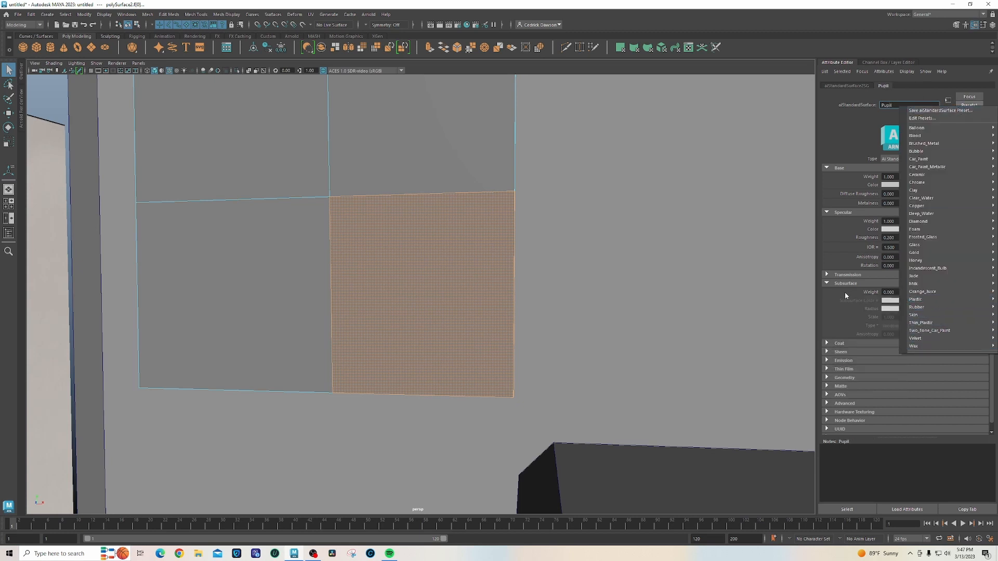
pyautogui.click(869, 303)
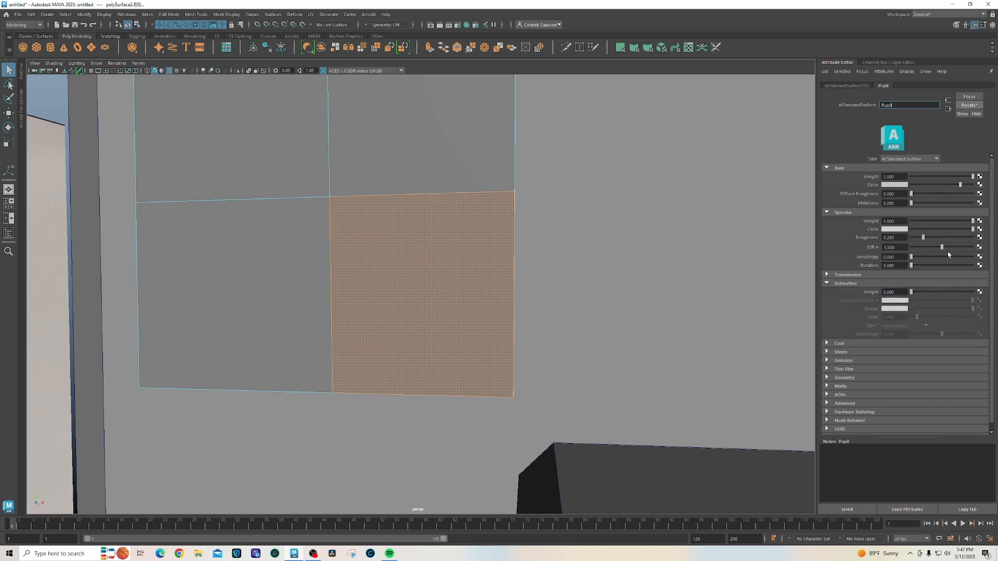
pyautogui.click(893, 185)
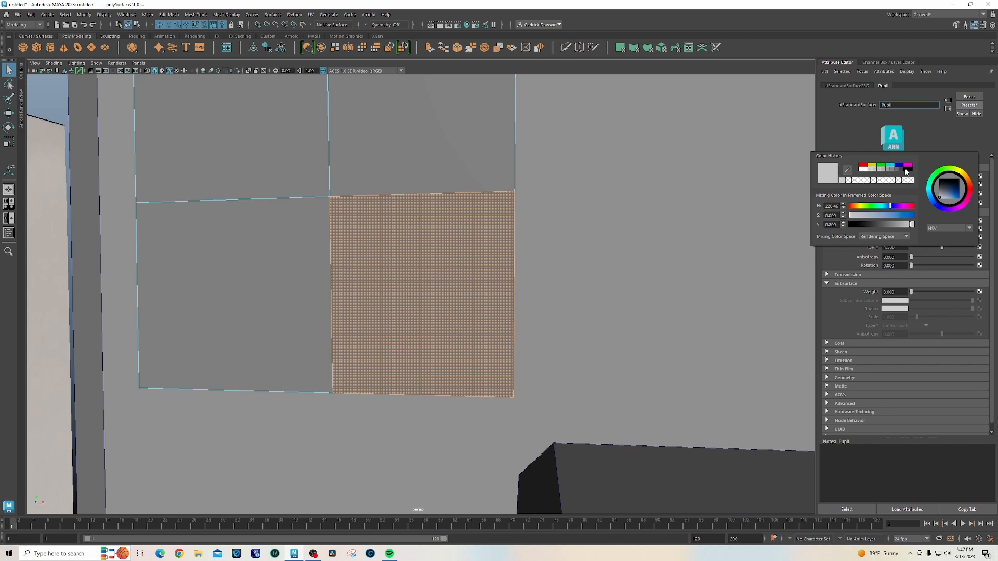
pyautogui.click(911, 172)
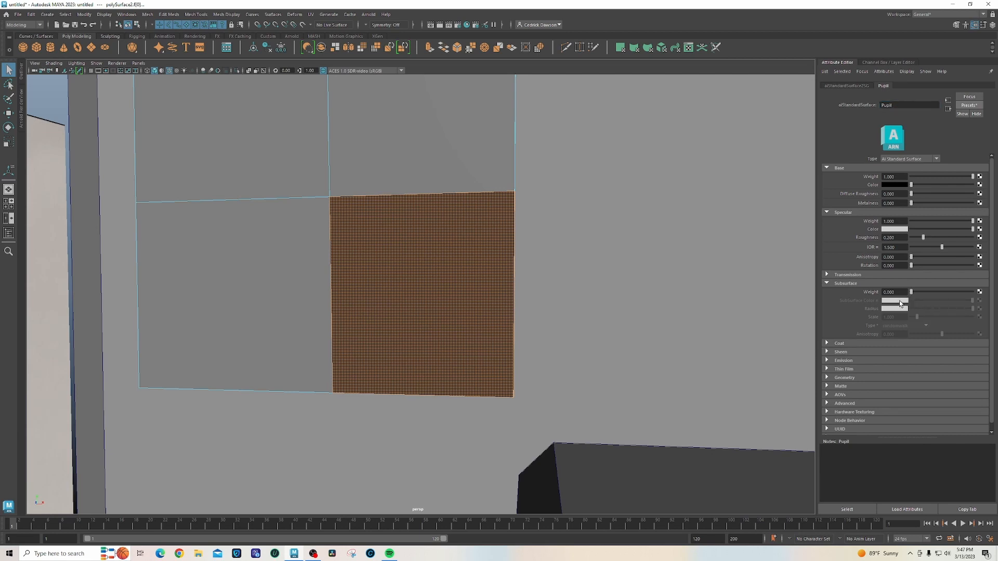
# Confirm the Pupil material's name and replace its settings with the Plastic preset.
pyautogui.click(903, 105)
pyautogui.press('Return')
pyautogui.click(969, 105)
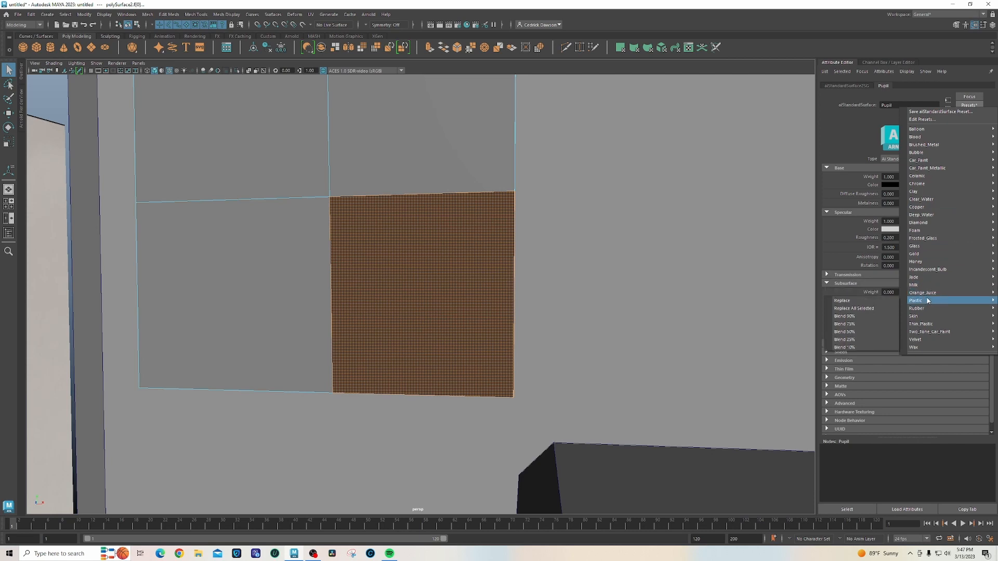
pyautogui.click(876, 297)
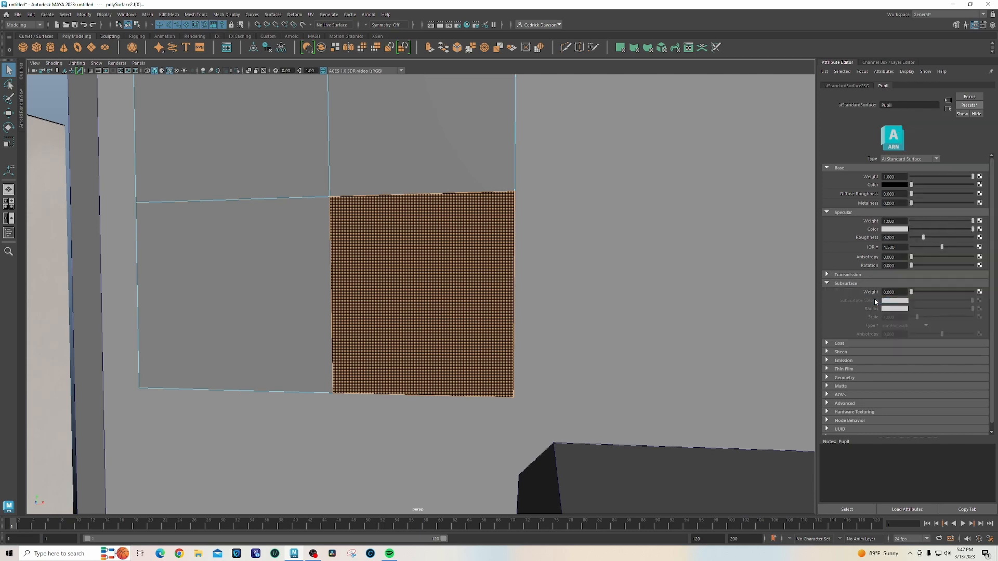
# Set the Pupil material's base color and subsurface color to black, then return to object mode and deselect the eye.
pyautogui.click(900, 186)
pyautogui.click(842, 185)
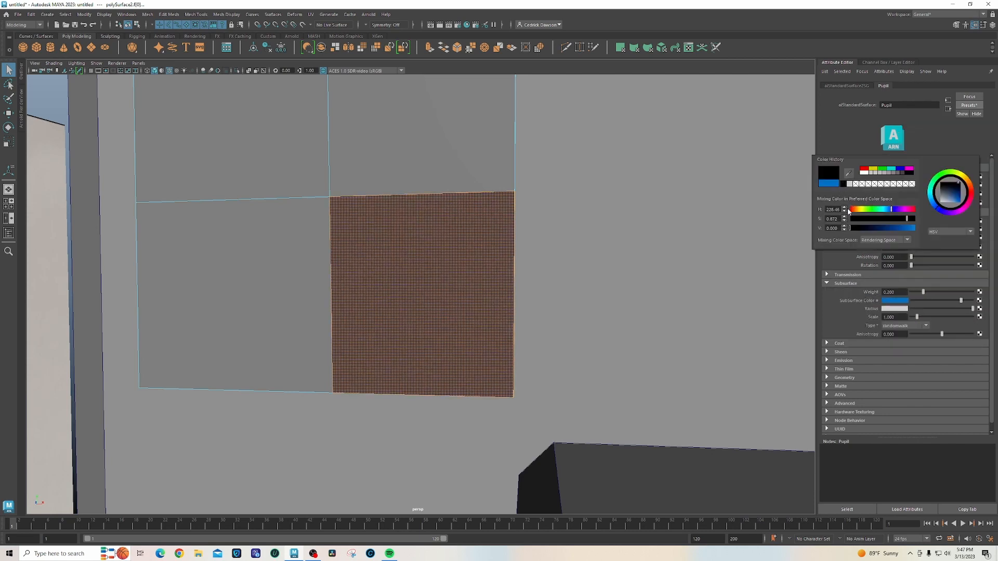
pyautogui.click(891, 302)
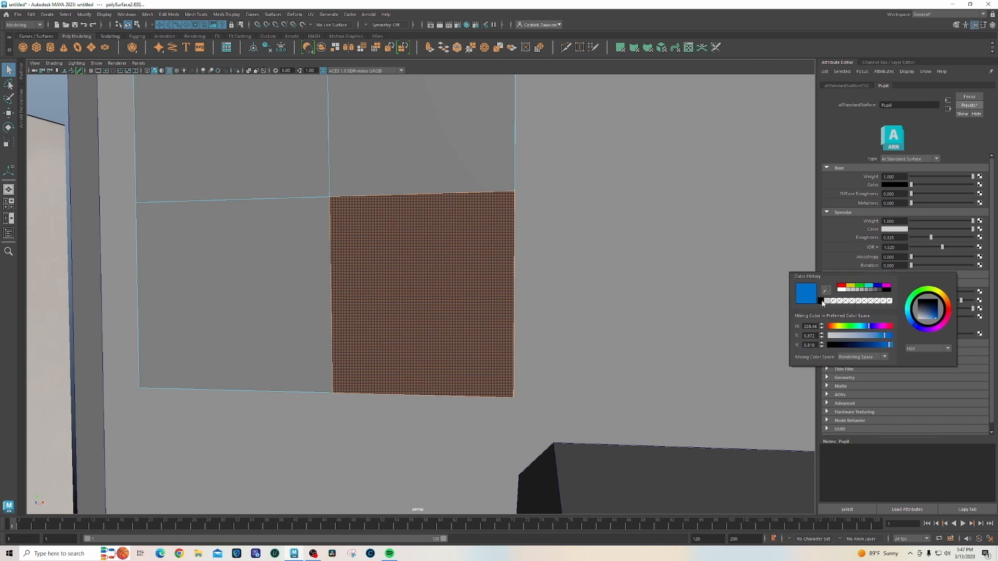
pyautogui.click(822, 301)
pyautogui.moveTo(400, 276); pyautogui.dragTo(421, 262, button='right')
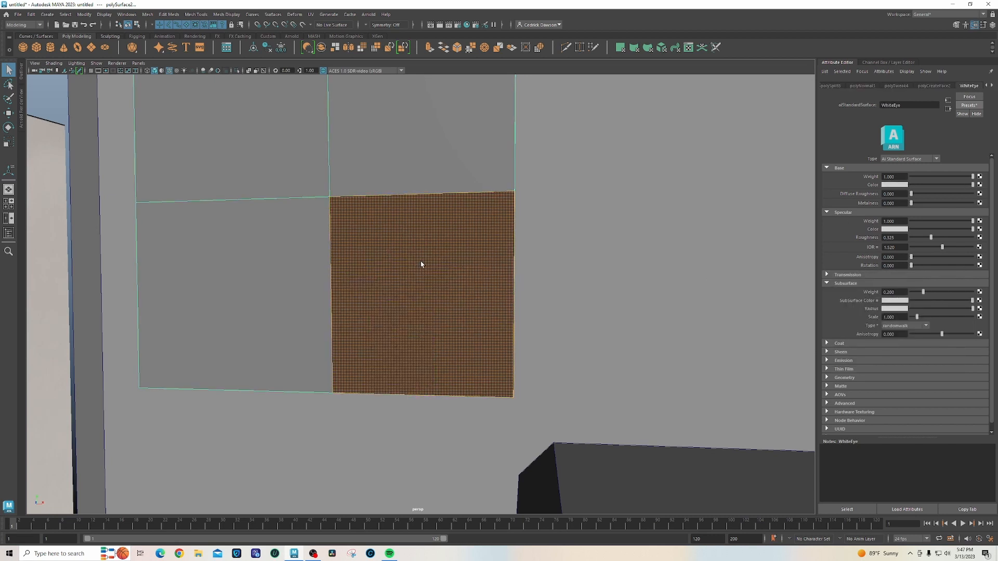
pyautogui.scroll(-4, 459, 316)
pyautogui.click(110, 136)
pyautogui.scroll(-2, 392, 244)
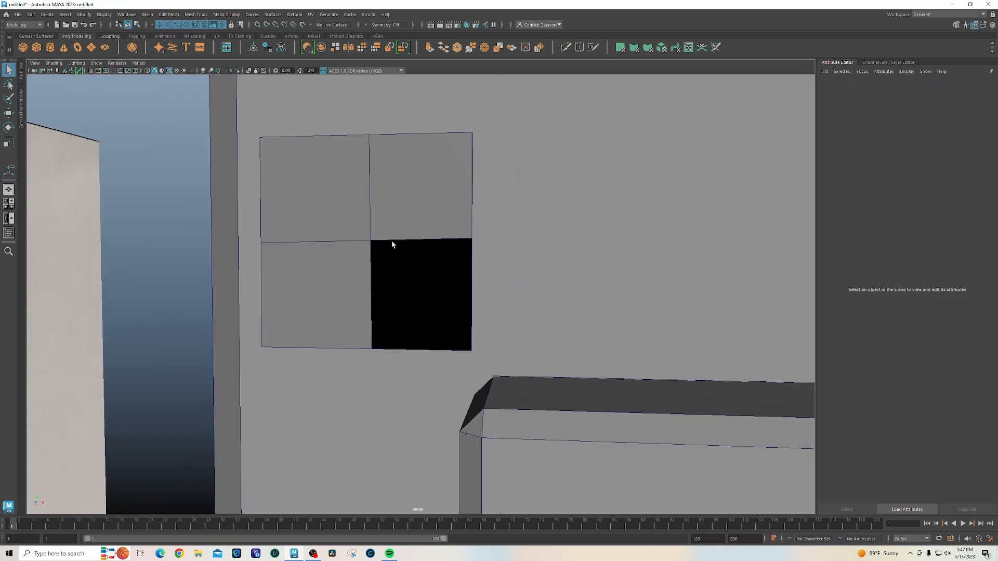
# Duplicate the eye and move the copy along X to the other side of the face, to a Translate X of about 1.24.
pyautogui.scroll(-2, 416, 270)
pyautogui.click(409, 245)
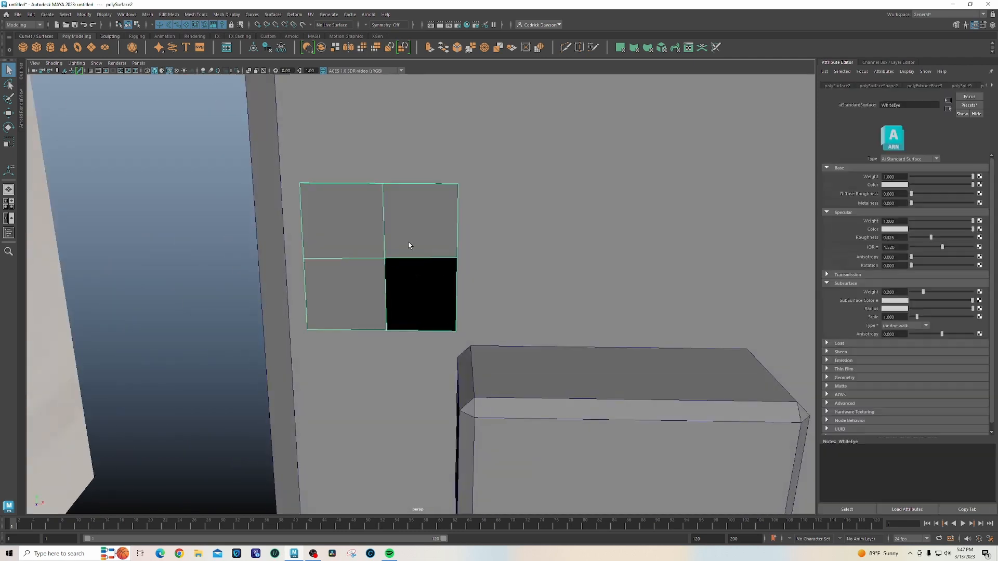
pyautogui.scroll(-3, 409, 245)
pyautogui.keyDown('alt'); pyautogui.moveTo(409, 245); pyautogui.dragTo(505, 329); pyautogui.keyUp('alt')
pyautogui.scroll(-2, 503, 332)
pyautogui.hotkey('ctrl', 'd')
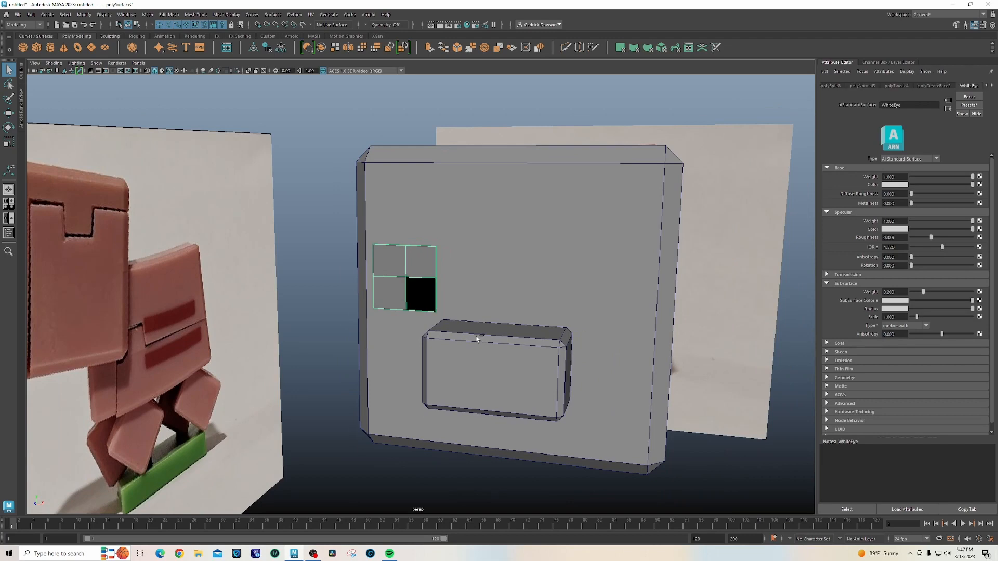
pyautogui.scroll(-3, 436, 311)
pyautogui.press('w')
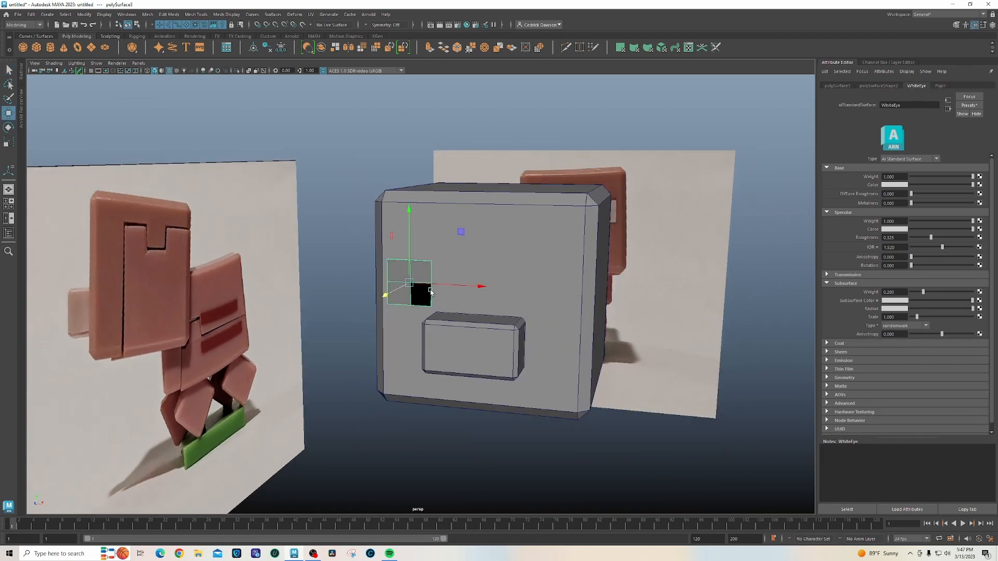
pyautogui.moveTo(448, 286); pyautogui.dragTo(554, 291)
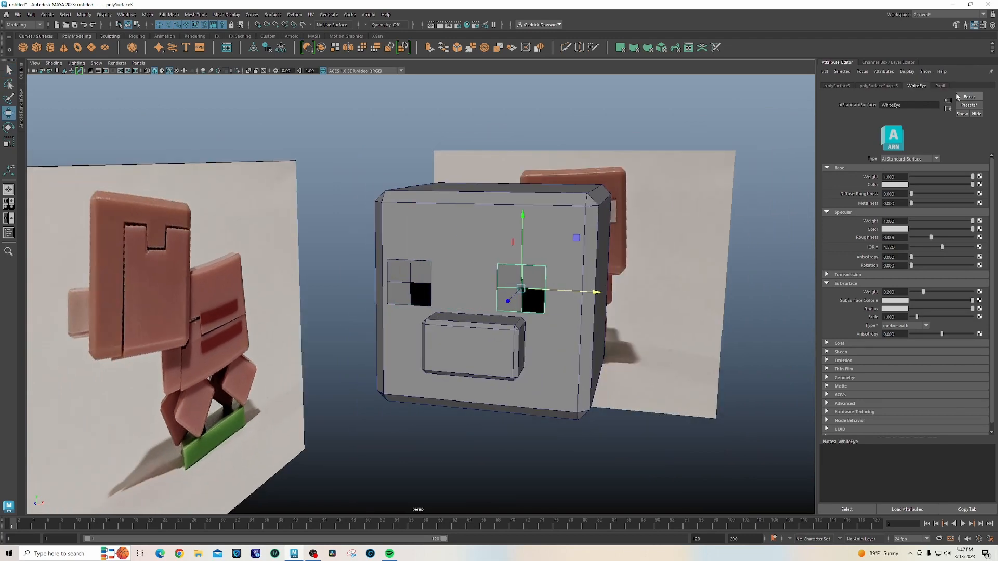
# Try to mirror the duplicated eye with a Scale Z of -1, and restore Scale Z to 1.
pyautogui.click(992, 25)
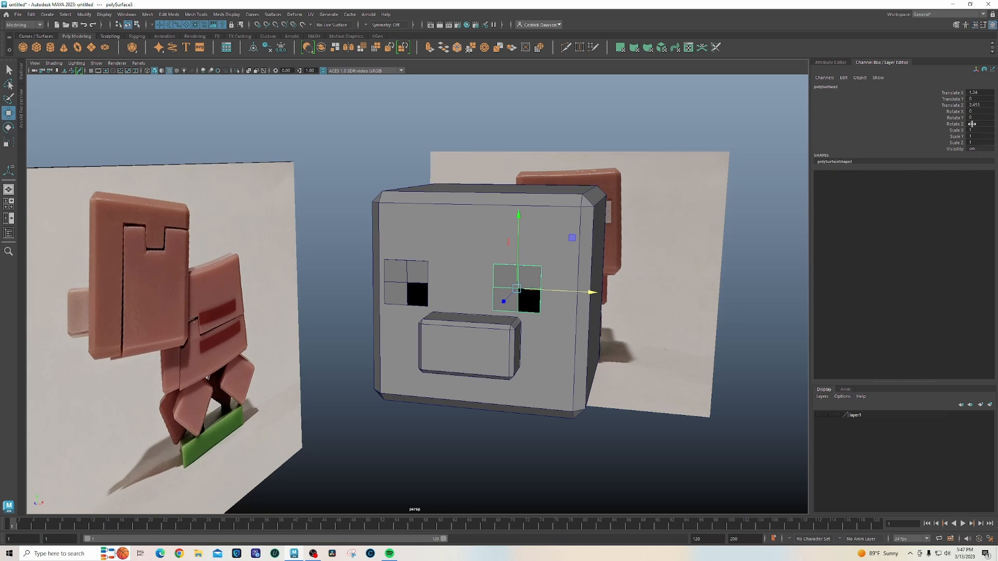
pyautogui.click(979, 147)
pyautogui.click(981, 142)
pyautogui.write('-1')
pyautogui.press('Return')
pyautogui.click(699, 147)
pyautogui.click(527, 296)
pyautogui.click(981, 142)
pyautogui.press('Return')
# Rotate the duplicated eye 180 degrees about the Y axis so its pupil faces the snout.
pyautogui.press('e')
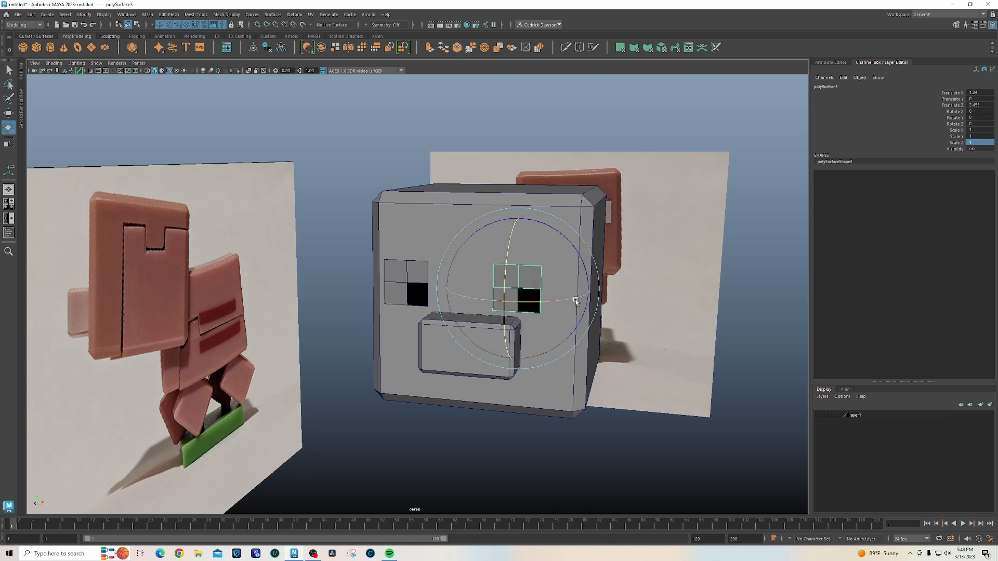
pyautogui.moveTo(572, 302); pyautogui.dragTo(477, 304)
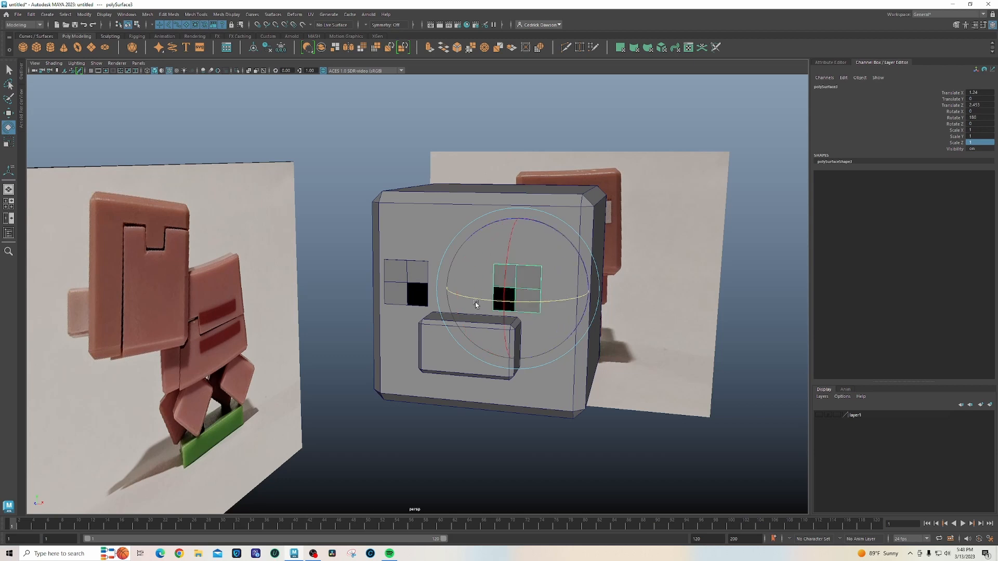
# Move the duplicated eye along X in the front view to match the reference eye, to a Translate X of about 1.494.
pyautogui.press('w')
pyautogui.press('space')
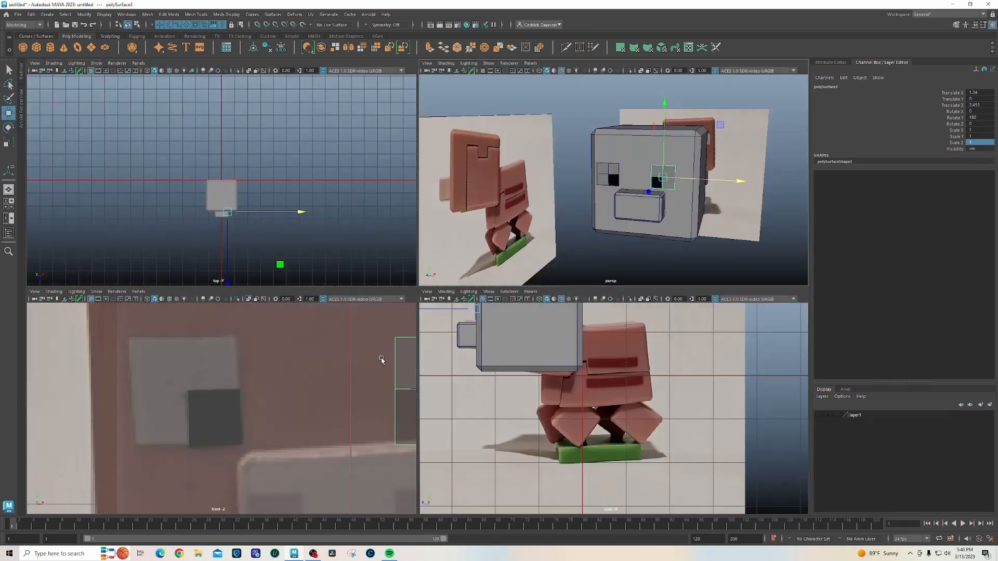
pyautogui.press('space')
pyautogui.scroll(-10, 344, 383)
pyautogui.keyDown('alt'); pyautogui.moveTo(396, 346); pyautogui.dragTo(330, 342, button='middle'); pyautogui.keyUp('alt')
pyautogui.scroll(9, 389, 332)
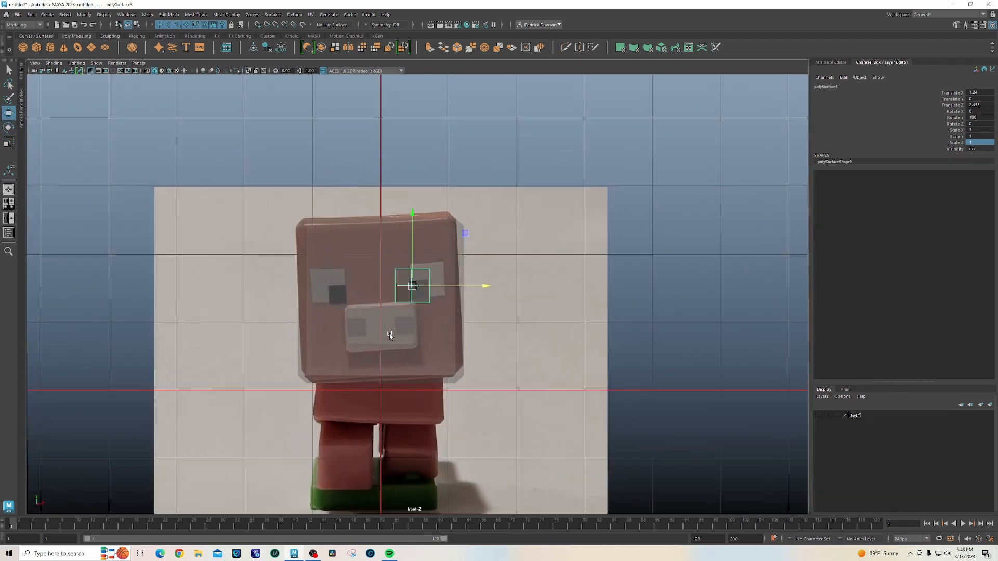
pyautogui.moveTo(463, 256); pyautogui.dragTo(546, 230)
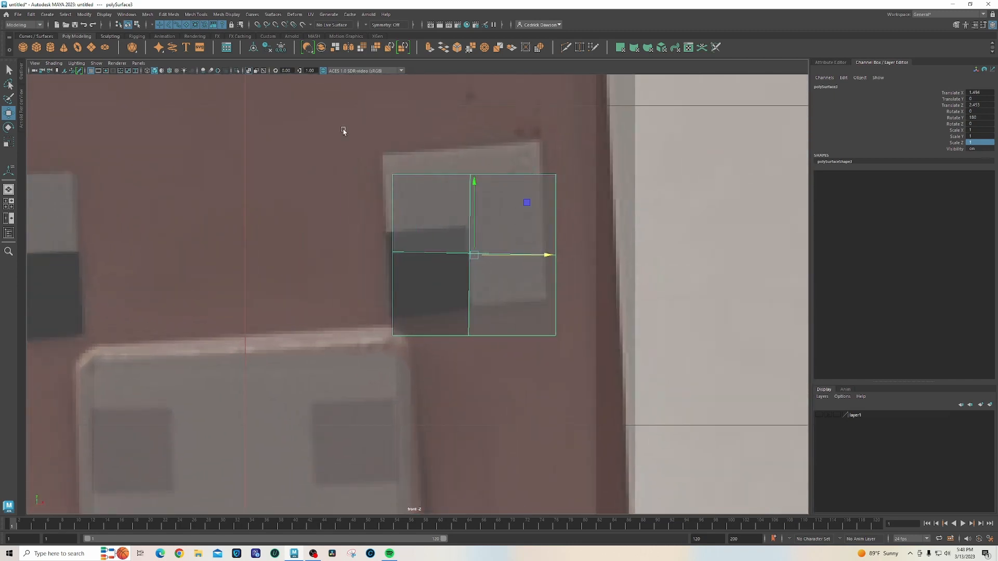
# Turn off X-ray and show wireframe on shaded in the front view, then deselect the eye.
pyautogui.click(250, 72)
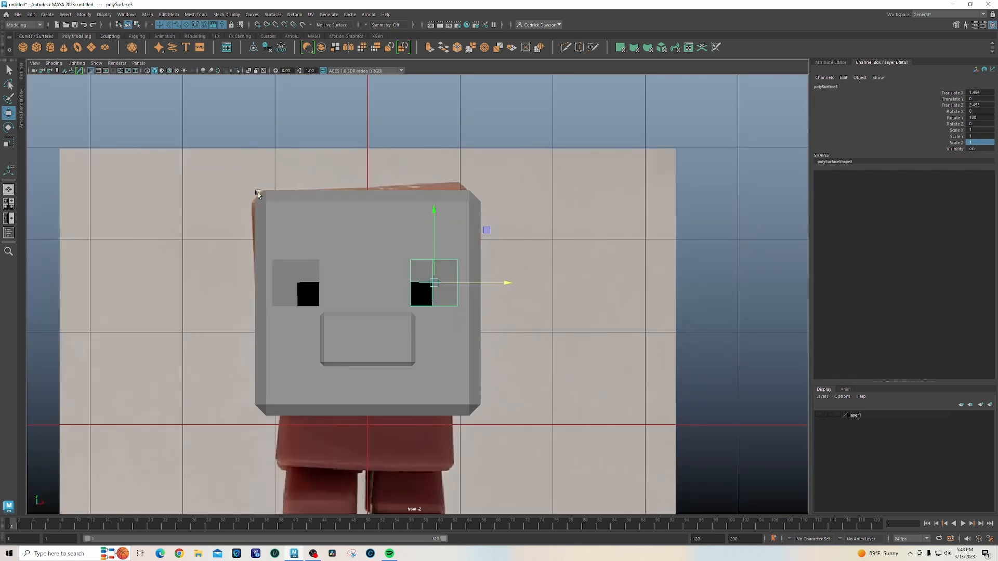
pyautogui.click(170, 73)
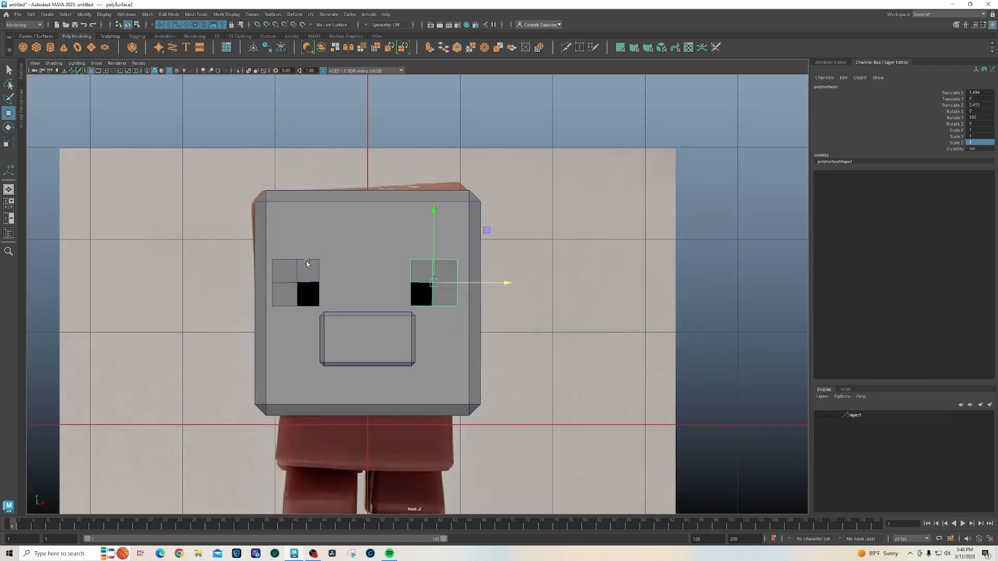
pyautogui.click(588, 130)
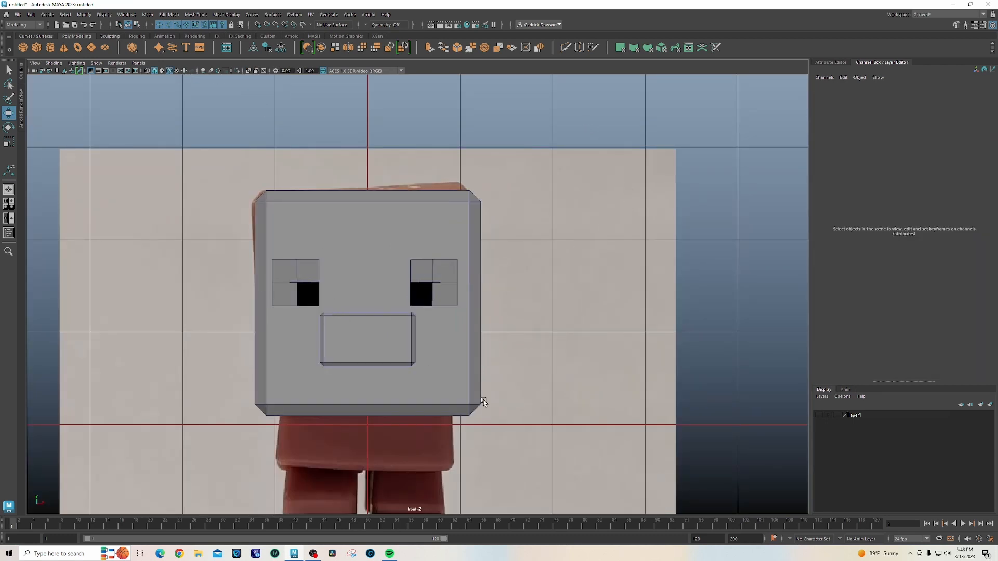
# Start a Create Polygon outline of the pig's body in the side view, tracing the reference's upper edge and rear edge down to the lower rear corner.
pyautogui.keyDown('alt'); pyautogui.moveTo(482, 403); pyautogui.dragTo(477, 322, button='middle'); pyautogui.keyUp('alt')
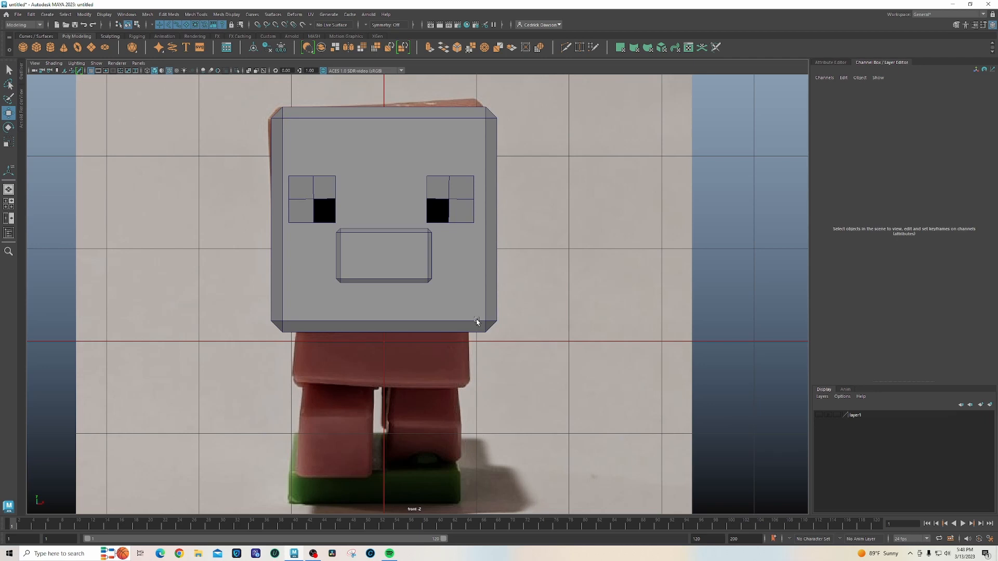
pyautogui.press('space')
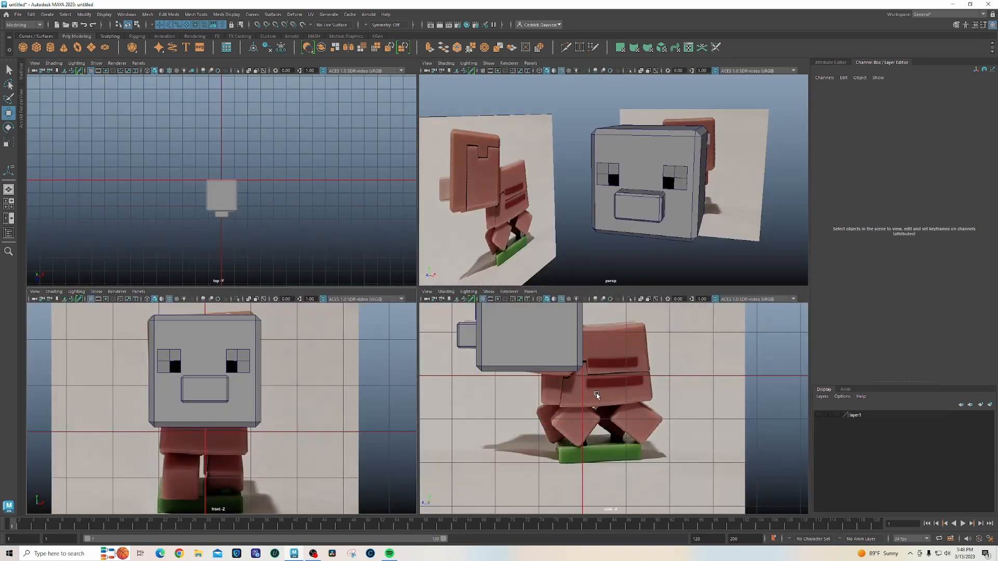
pyautogui.press('space')
pyautogui.scroll(4, 436, 333)
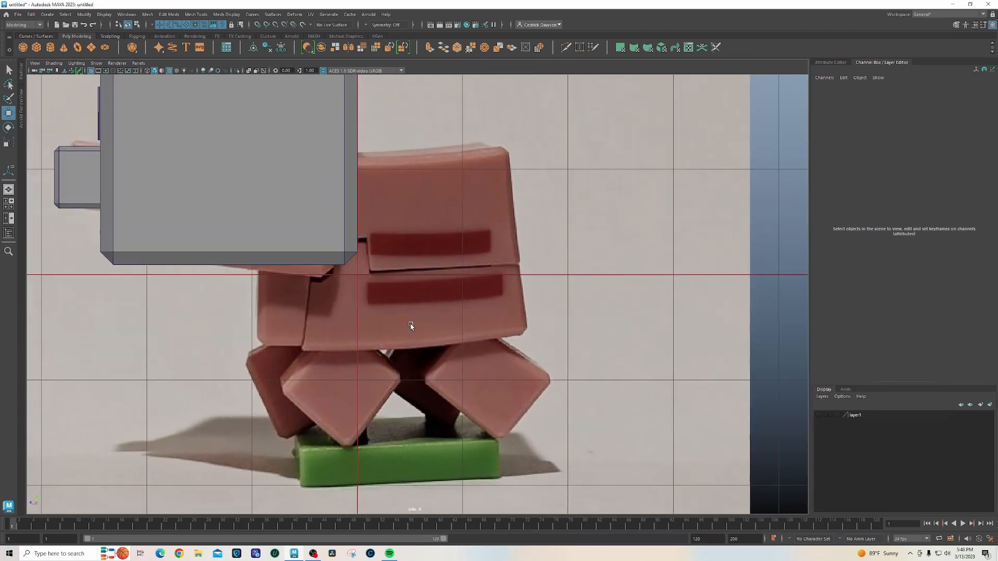
pyautogui.click(218, 16)
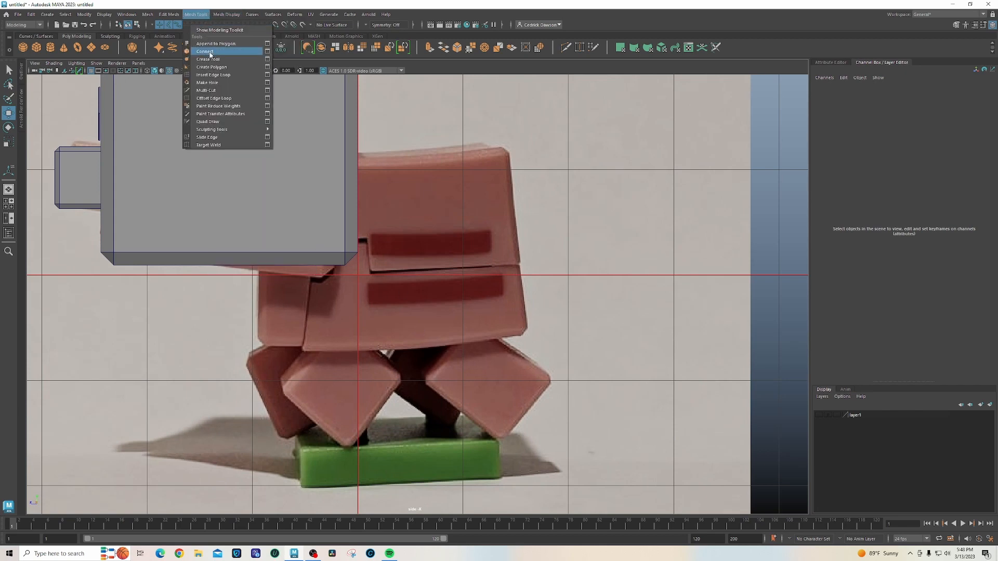
pyautogui.click(213, 69)
pyautogui.scroll(5, 363, 171)
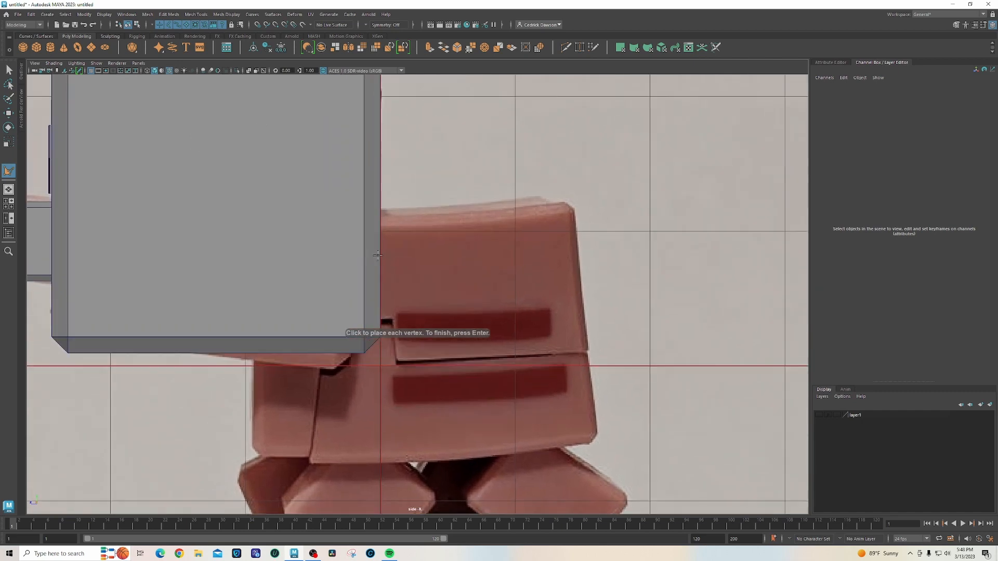
pyautogui.scroll(1, 398, 174)
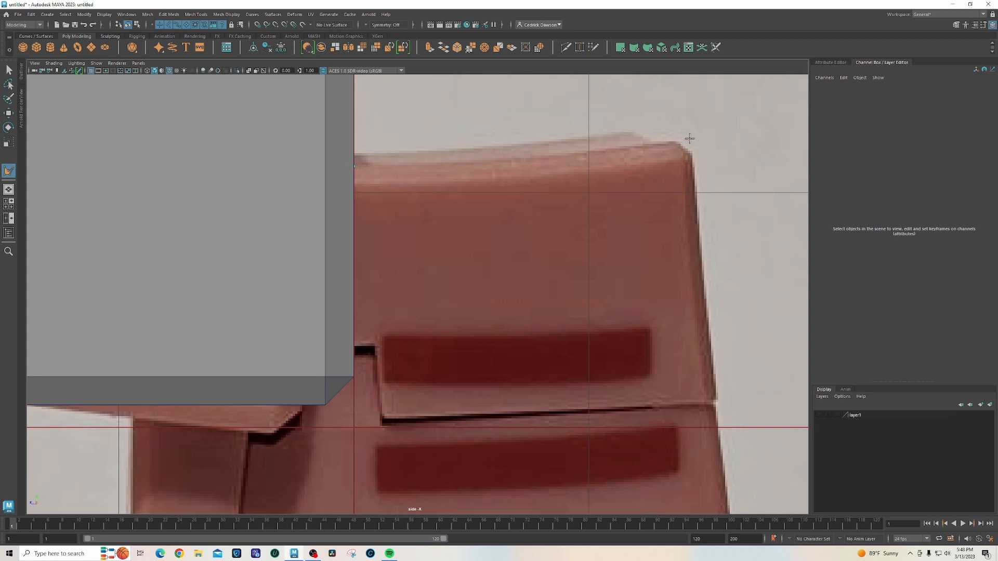
pyautogui.keyDown('alt'); pyautogui.moveTo(687, 272); pyautogui.dragTo(650, 188, button='middle'); pyautogui.keyUp('alt')
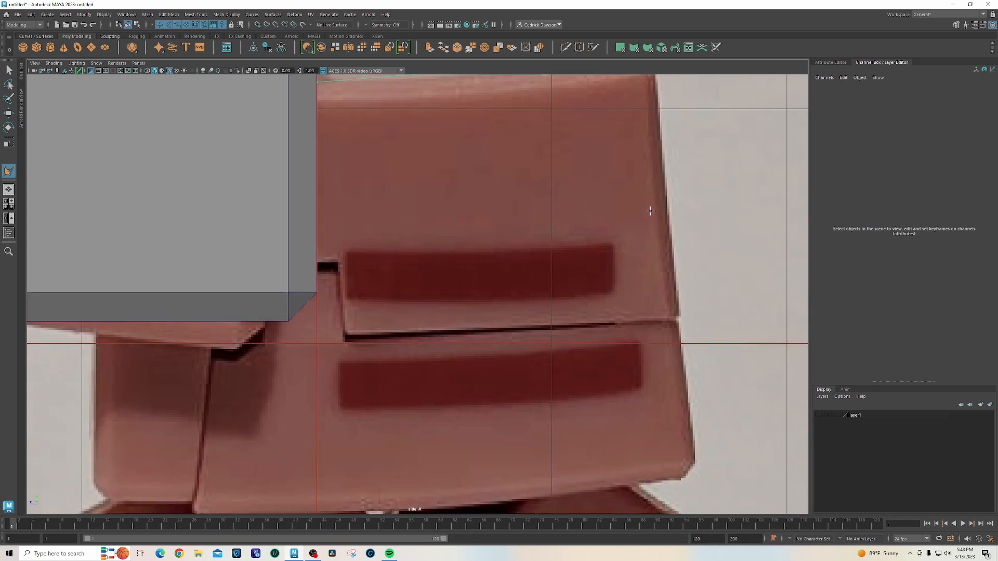
pyautogui.keyDown('alt'); pyautogui.moveTo(692, 441); pyautogui.dragTo(648, 332, button='middle'); pyautogui.keyUp('alt')
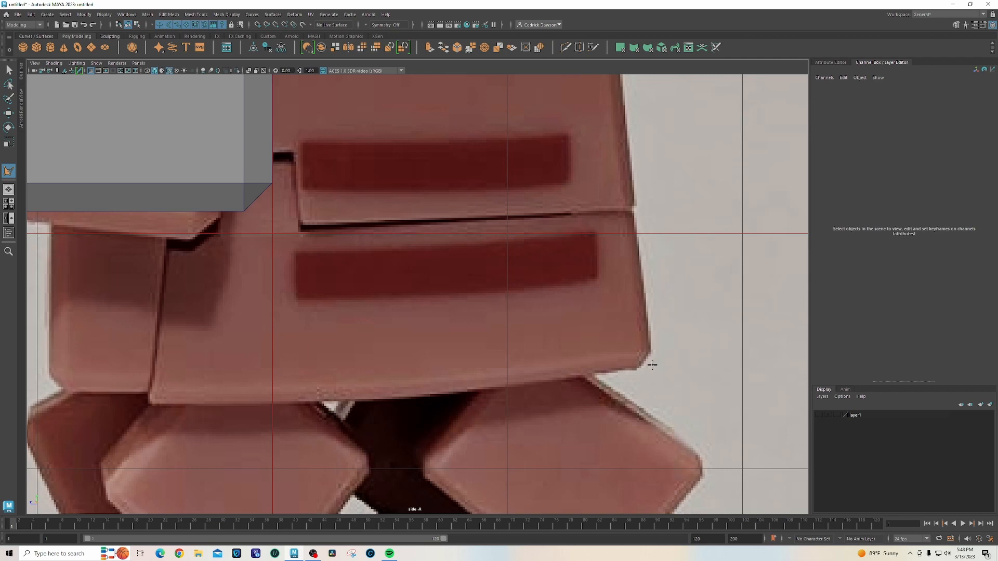
pyautogui.click(653, 365)
pyautogui.keyDown('alt'); pyautogui.moveTo(450, 391); pyautogui.dragTo(554, 354, button='middle'); pyautogui.keyUp('alt')
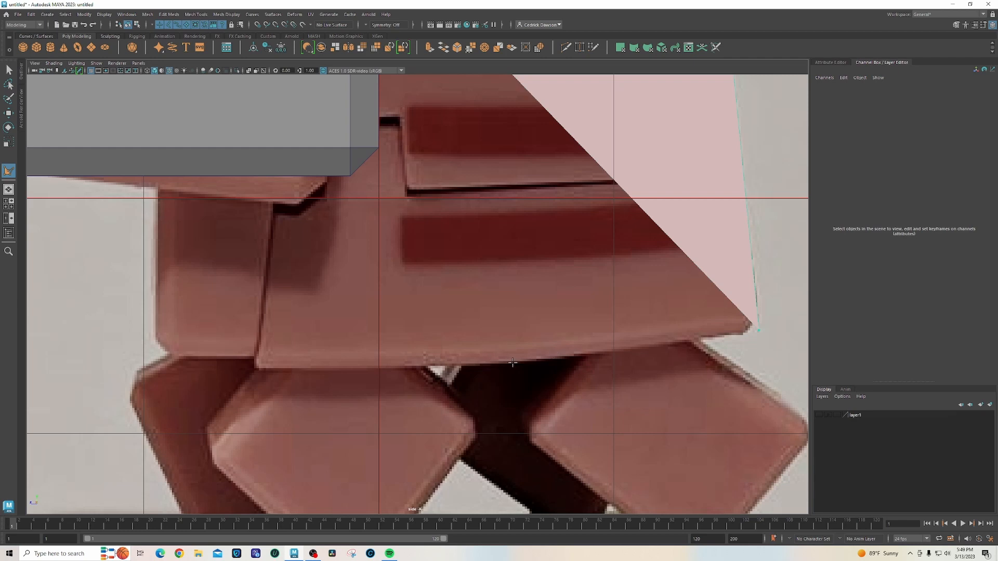
# Continue the body outline along the curved belly to the lower front corner and up the chest to the underside of the head.
pyautogui.click(581, 355)
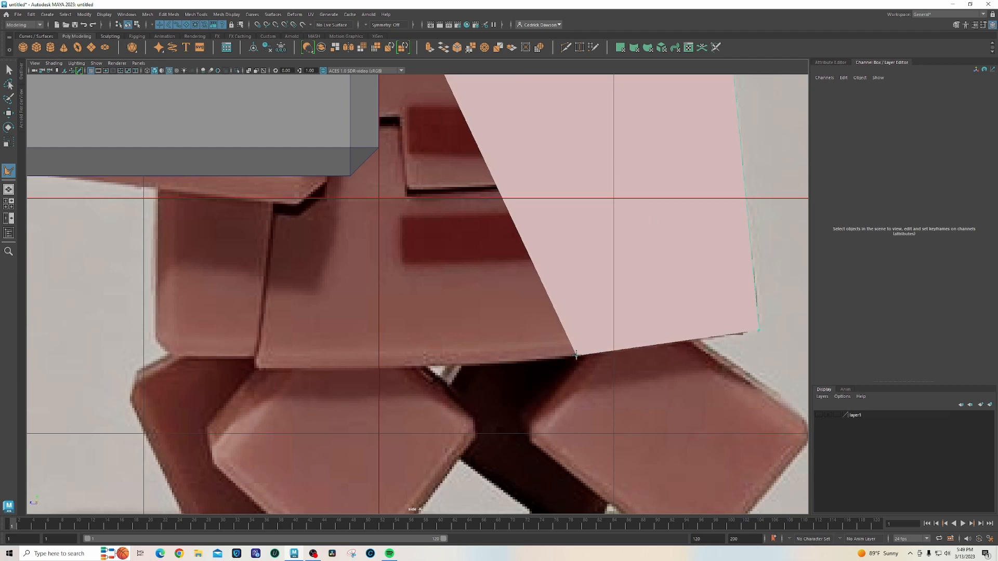
pyautogui.moveTo(469, 363); pyautogui.dragTo(431, 361)
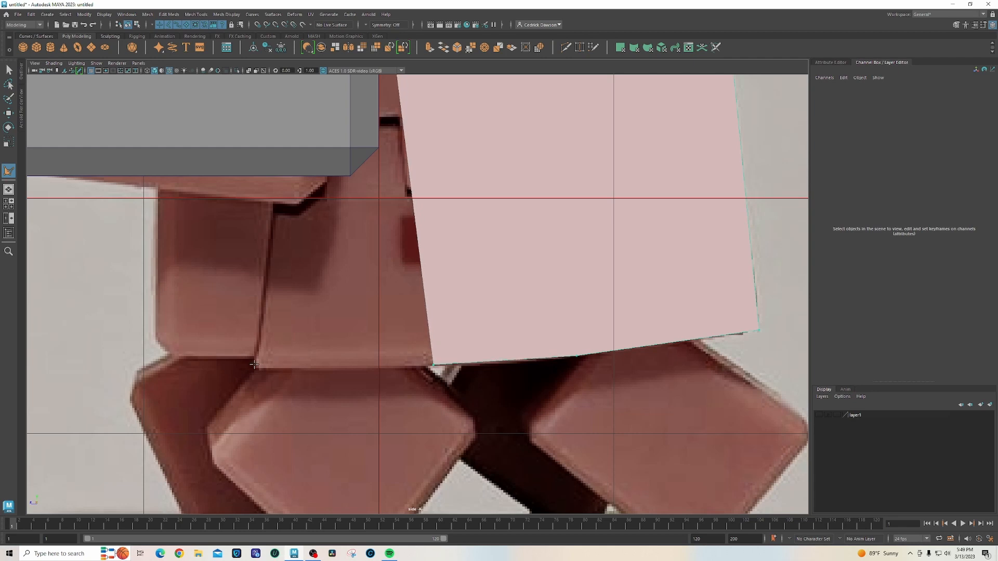
pyautogui.click(162, 355)
pyautogui.moveTo(162, 355); pyautogui.dragTo(162, 356)
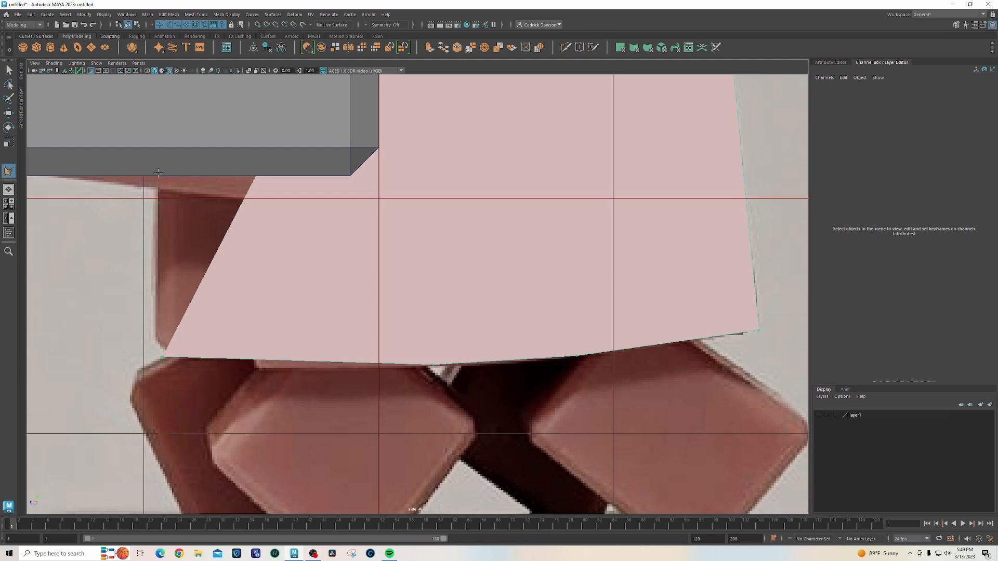
pyautogui.click(157, 189)
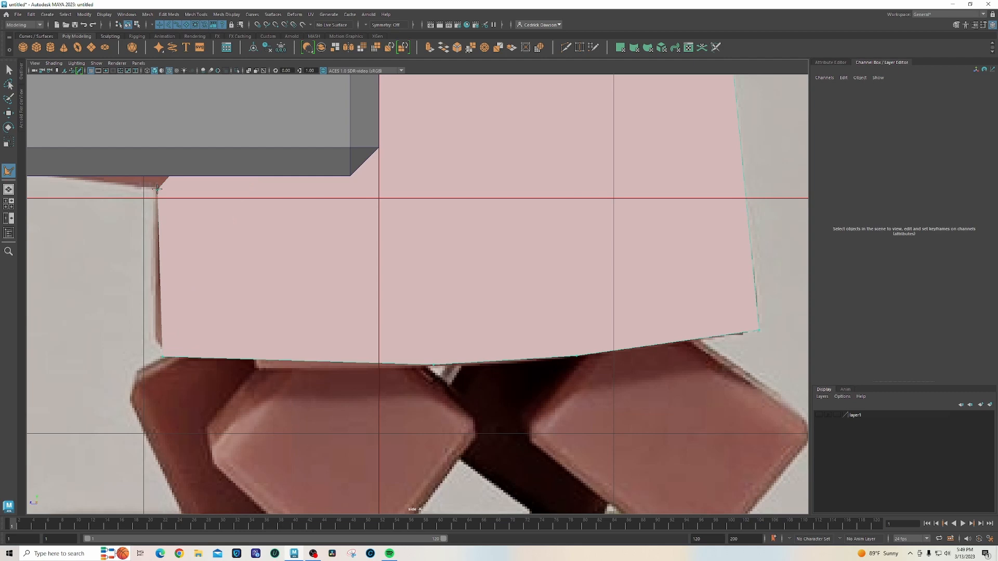
# Switch to wireframe display and finish the body polygon by tracing the angled notch under the back of the head.
pyautogui.press('4')
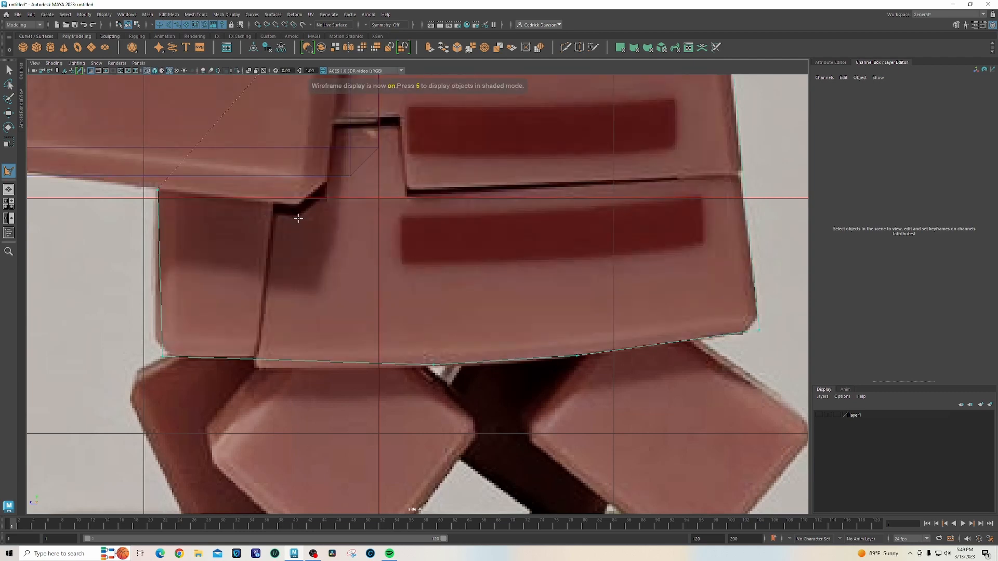
pyautogui.click(298, 218)
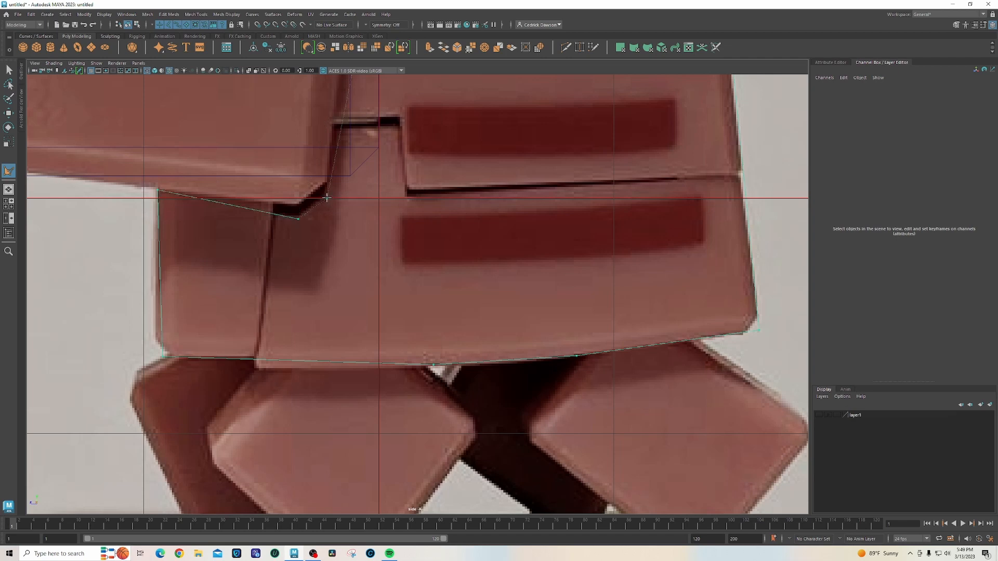
pyautogui.keyDown('alt'); pyautogui.moveTo(339, 192); pyautogui.dragTo(342, 404, button='middle'); pyautogui.keyUp('alt')
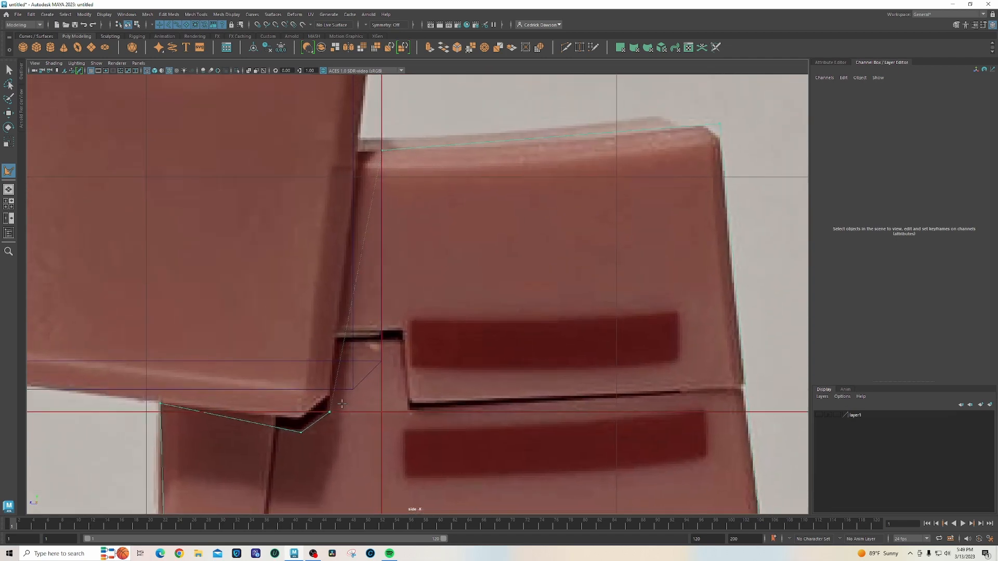
pyautogui.press('w')
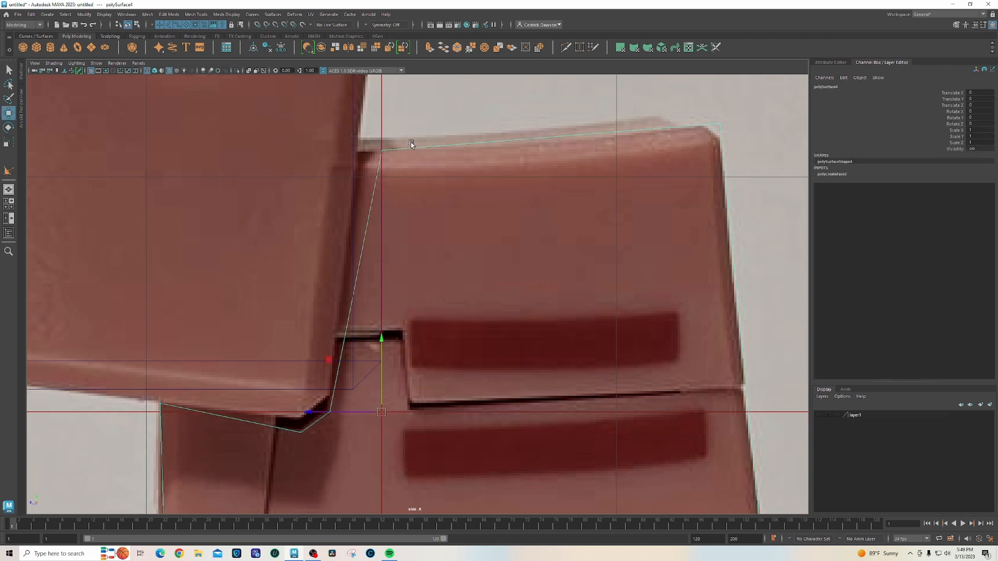
# Shift the body polygon's upper front vertex forward to the reference's neck edge, then restore shaded display and object mode.
pyautogui.moveTo(410, 149); pyautogui.dragTo(376, 145, button='right')
pyautogui.moveTo(367, 133); pyautogui.dragTo(406, 169)
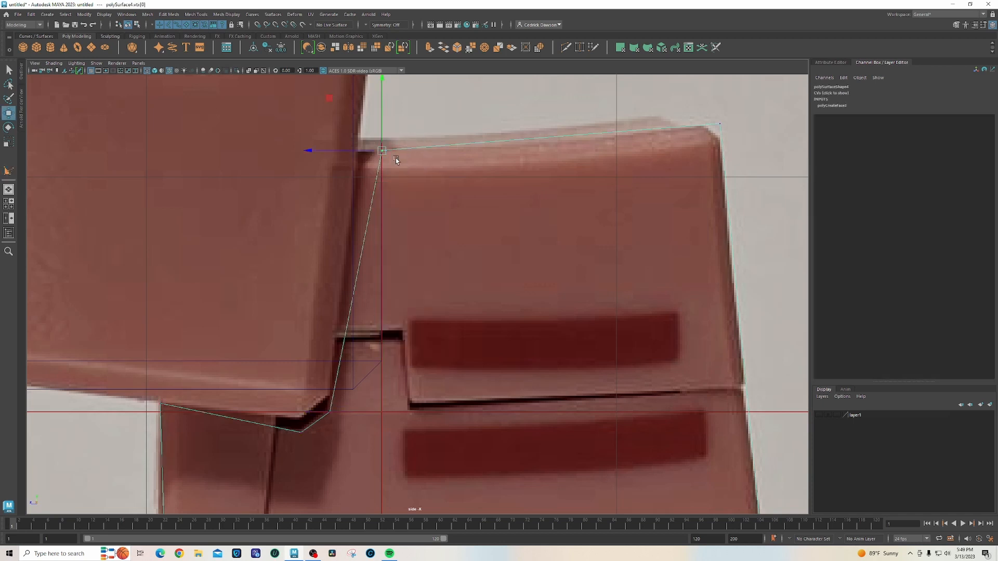
pyautogui.moveTo(352, 153); pyautogui.dragTo(328, 153)
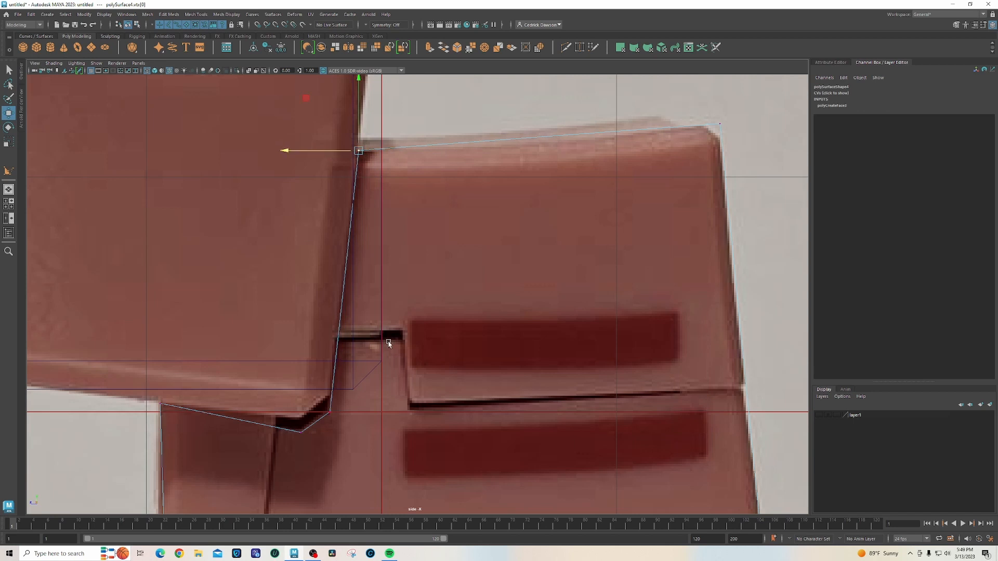
pyautogui.press('5')
pyautogui.moveTo(432, 273); pyautogui.dragTo(456, 257, button='right')
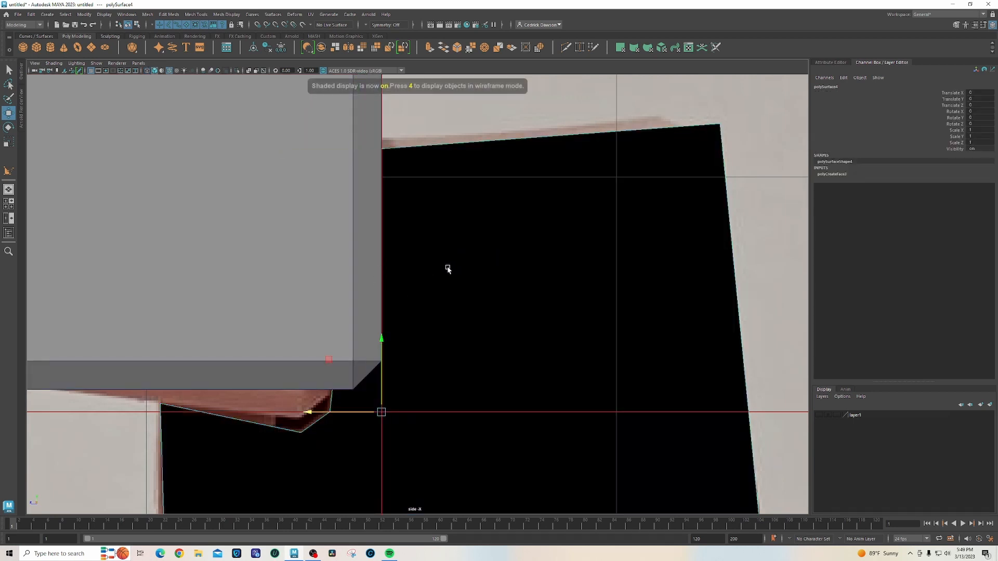
# Isolate the body polygon in the side view and hide the grid, keeping shaded display on.
pyautogui.hotkey('ctrl', '1')
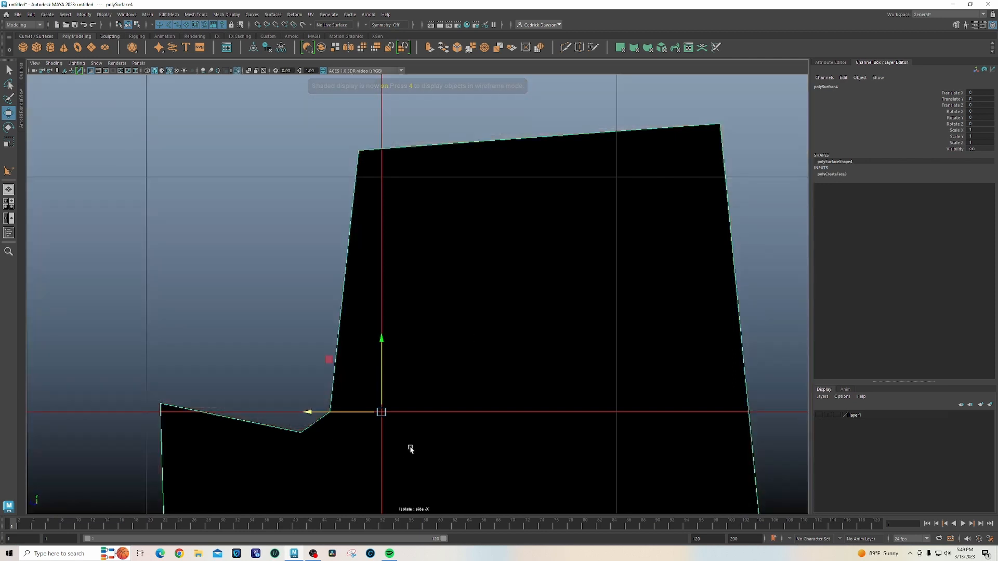
pyautogui.keyDown('alt'); pyautogui.moveTo(408, 445); pyautogui.dragTo(424, 296, button='middle'); pyautogui.keyUp('alt')
pyautogui.press('4')
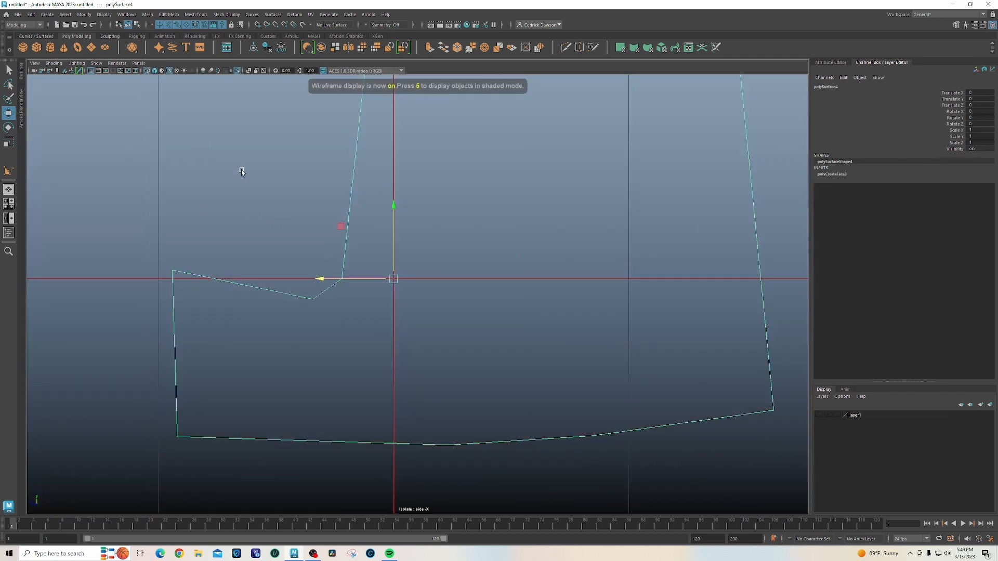
pyautogui.keyDown('alt'); pyautogui.moveTo(241, 169); pyautogui.dragTo(189, 221, button='middle'); pyautogui.keyUp('alt')
pyautogui.click(222, 202)
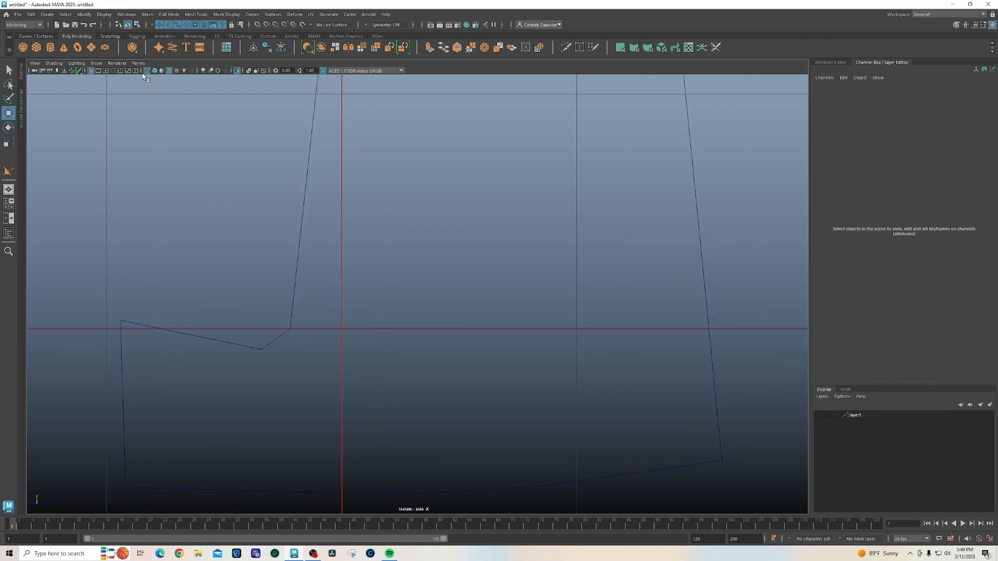
pyautogui.click(91, 71)
pyautogui.keyDown('alt'); pyautogui.moveTo(251, 299); pyautogui.dragTo(250, 276, button='middle'); pyautogui.keyUp('alt')
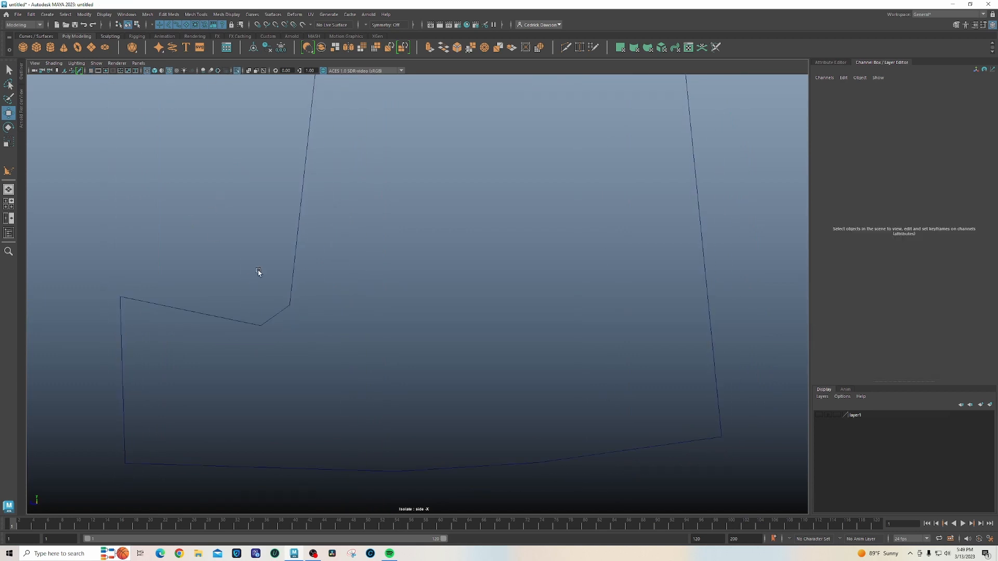
pyautogui.press('5')
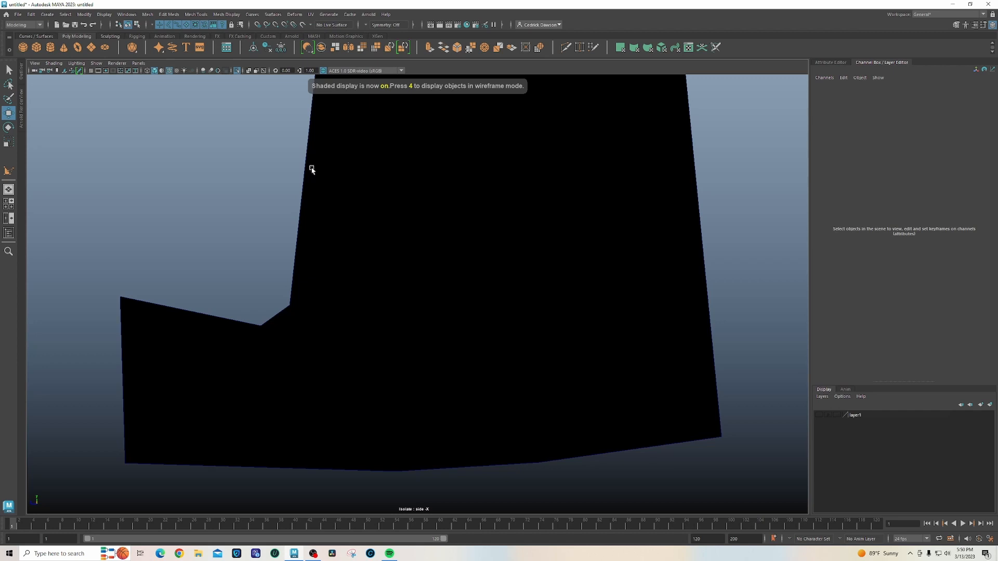
# Reverse the normals of the body polygon.
pyautogui.click(370, 179)
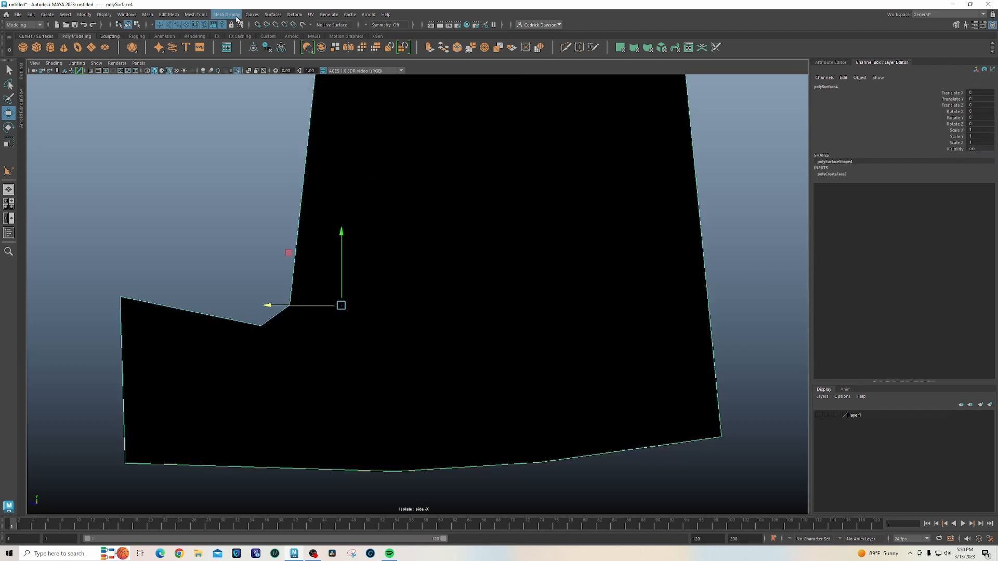
pyautogui.click(236, 14)
pyautogui.click(229, 53)
pyautogui.click(230, 134)
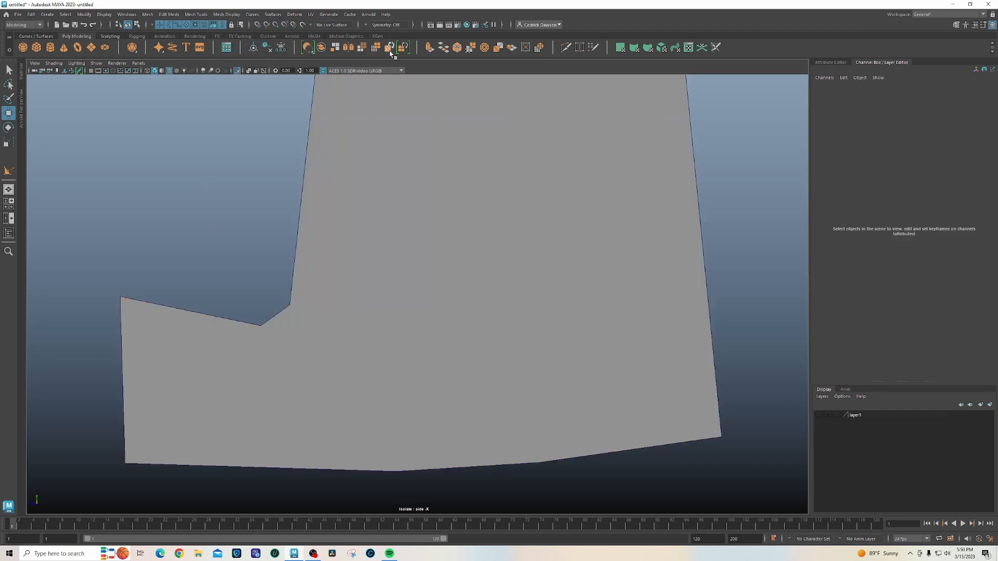
# Cut the body polygon with Multi-Cut from each of the notch's two lower corners down to the bottom edge.
pyautogui.click(455, 134)
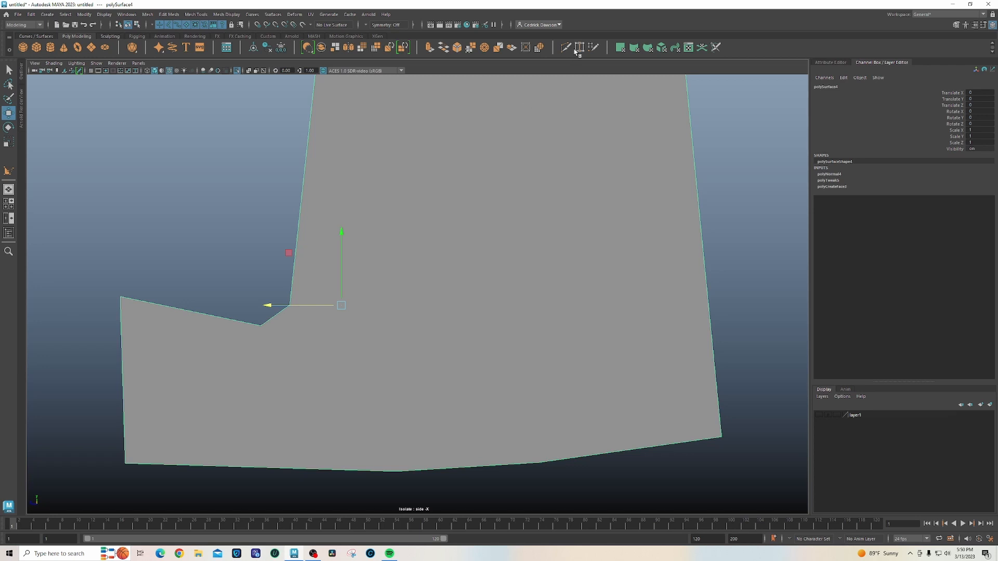
pyautogui.press('y')
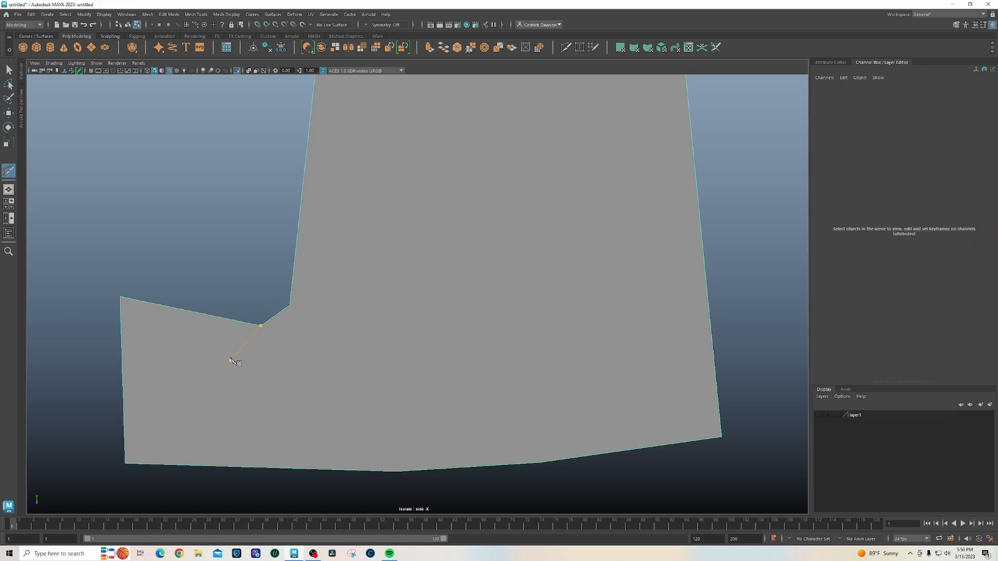
pyautogui.click(260, 326)
pyautogui.hotkey('ctrl', 'z')
pyautogui.click(289, 305)
pyautogui.click(322, 469)
pyautogui.press('Return')
# Cut two more edges from the bottom edge's middle vertices up to the body polygon's top edge.
pyautogui.click(396, 472)
pyautogui.scroll(-5, 401, 319)
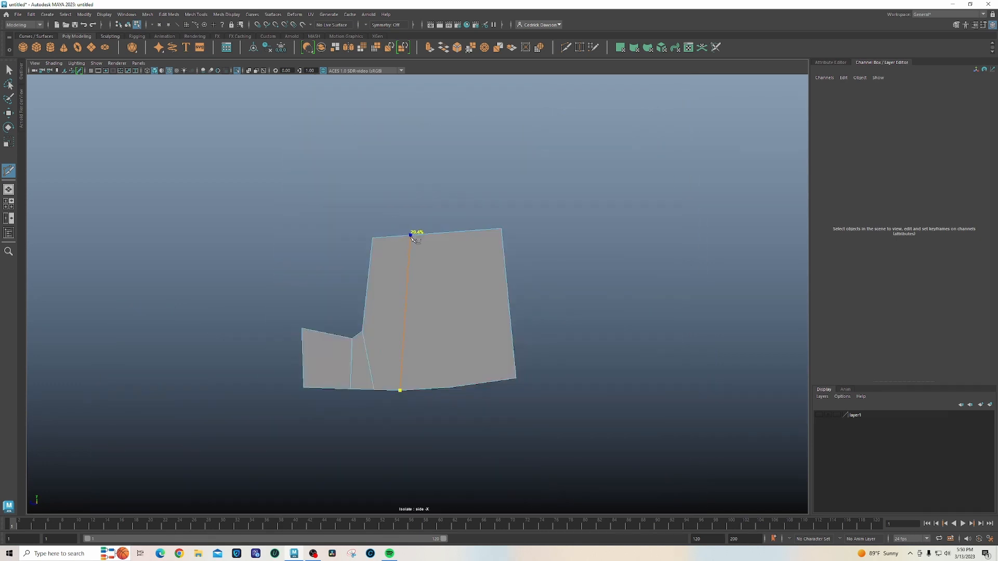
pyautogui.click(412, 235)
pyautogui.press('Return')
pyautogui.click(459, 233)
pyautogui.press('Return')
# Cut two roughly horizontal edges from the body's front edge to its rear edge, then return to object mode with all objects shown.
pyautogui.click(367, 283)
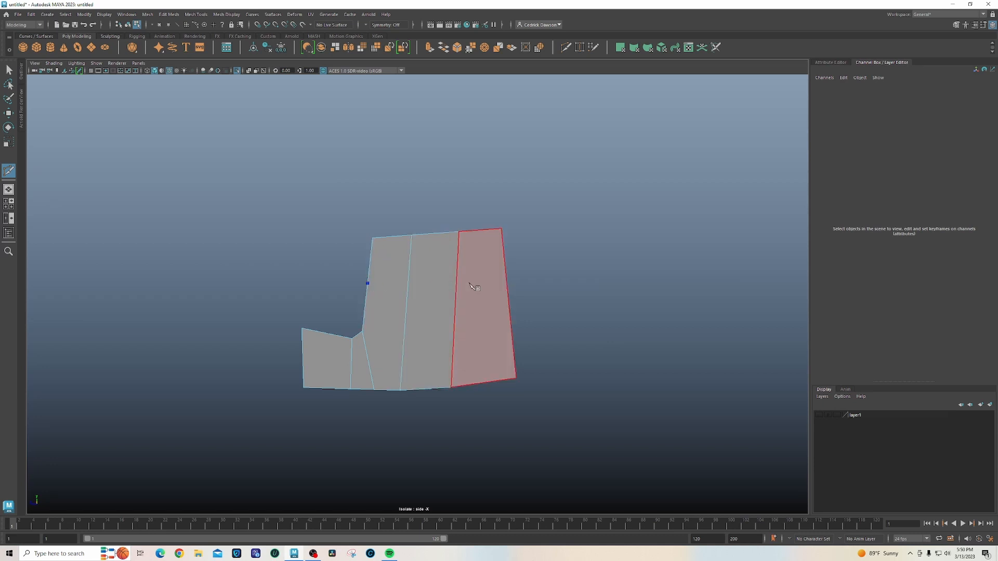
pyautogui.click(506, 273)
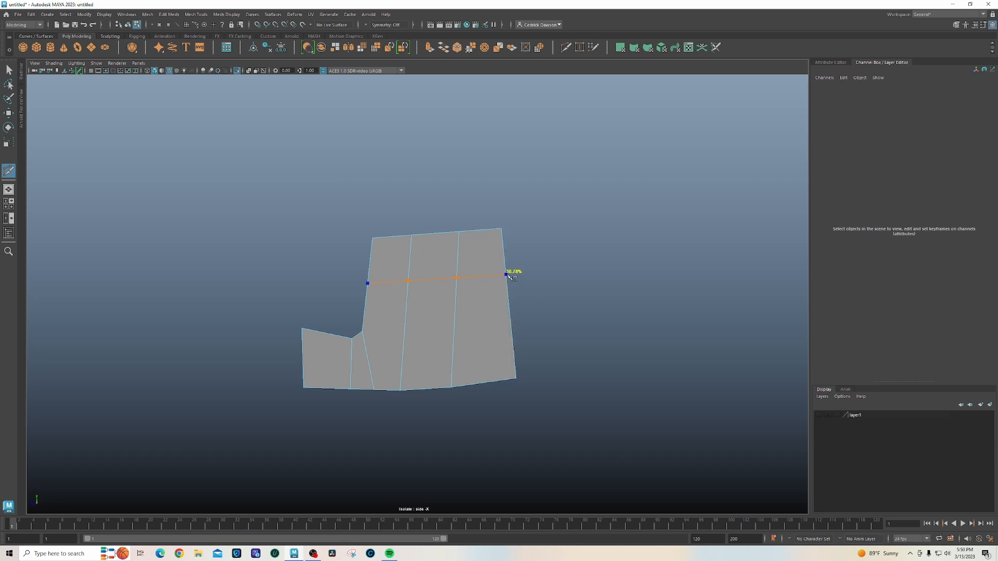
pyautogui.press('Return')
pyautogui.click(511, 328)
pyautogui.press('Return')
pyautogui.scroll(1, 382, 346)
pyautogui.press('w')
pyautogui.moveTo(383, 257); pyautogui.dragTo(392, 256, button='right')
pyautogui.hotkey('ctrl', '1')
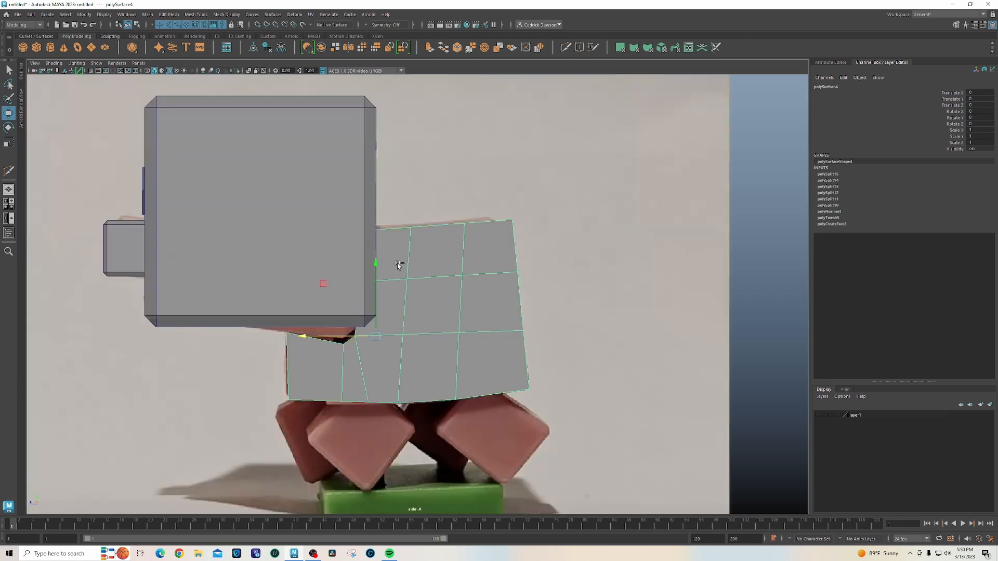
# In the perspective view, move the body polygon sideways along X to about -1.01, near the side of the head.
pyautogui.press('space')
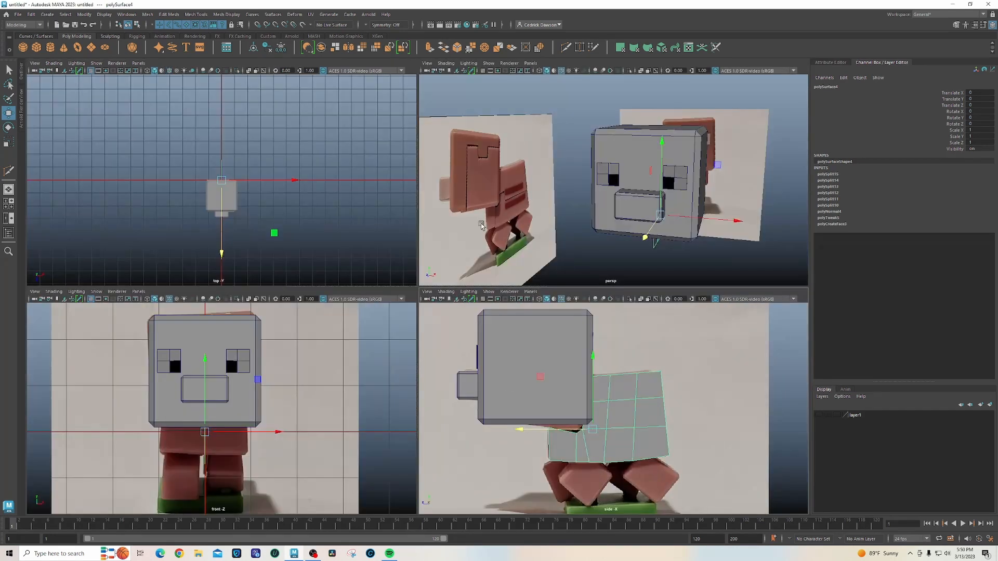
pyautogui.keyDown('alt'); pyautogui.moveTo(586, 202); pyautogui.dragTo(565, 193); pyautogui.keyUp('alt')
pyautogui.press('space')
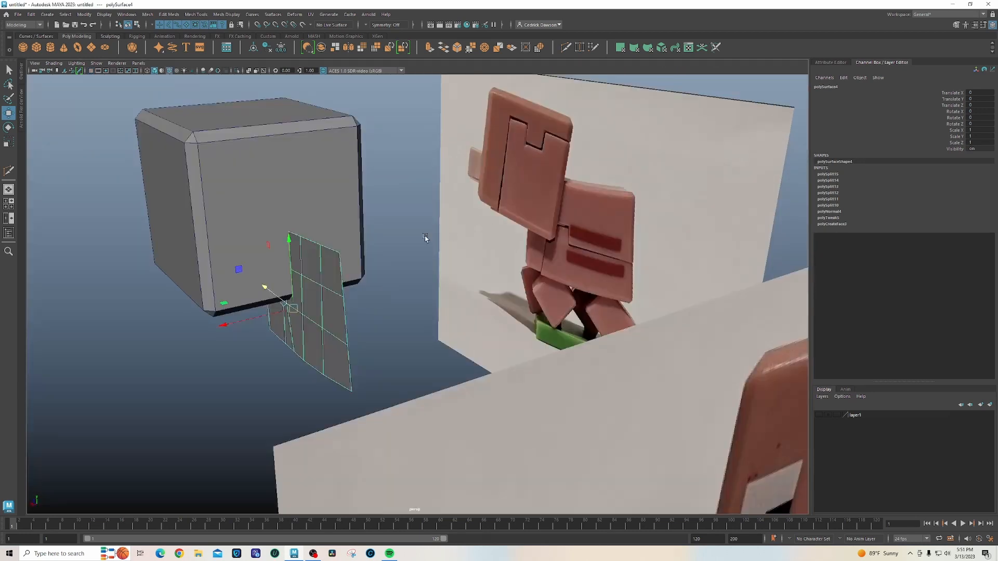
pyautogui.keyDown('alt'); pyautogui.moveTo(424, 238); pyautogui.dragTo(396, 256); pyautogui.keyUp('alt')
pyautogui.keyDown('alt'); pyautogui.moveTo(396, 255); pyautogui.dragTo(464, 267, button='middle'); pyautogui.keyUp('alt')
pyautogui.scroll(1, 464, 267)
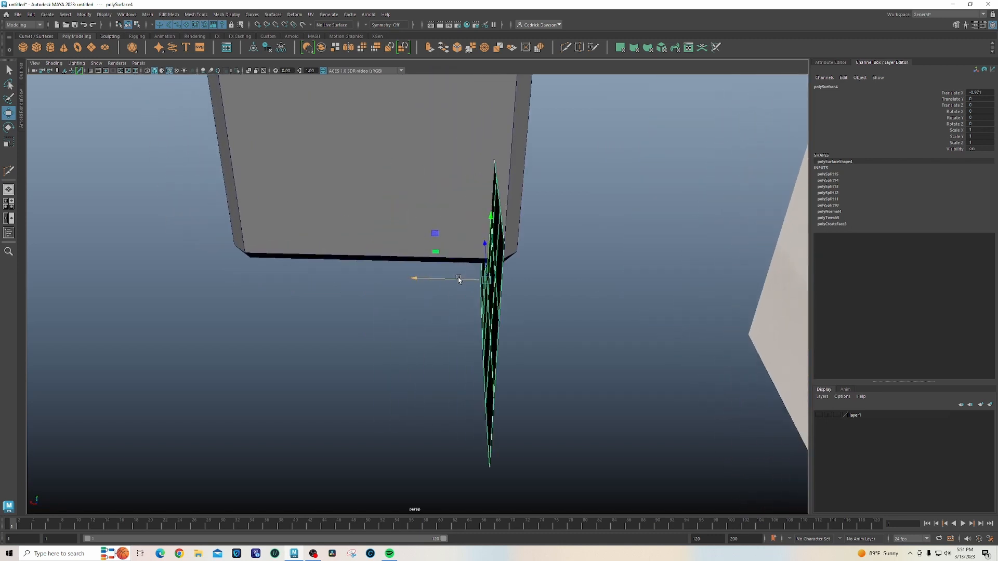
pyautogui.moveTo(458, 280); pyautogui.dragTo(460, 280)
# Extrude the body polygon about 2.03 units across the head's width, then centre the body's pivot in object mode.
pyautogui.hotkey('ctrl', 'e')
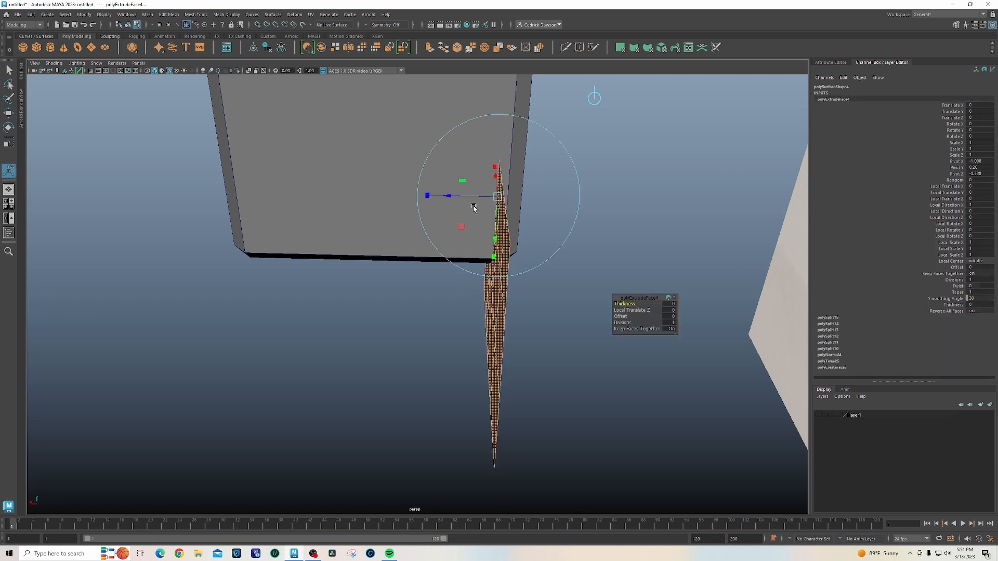
pyautogui.moveTo(468, 199); pyautogui.dragTo(219, 247)
pyautogui.moveTo(350, 218); pyautogui.dragTo(369, 217, button='right')
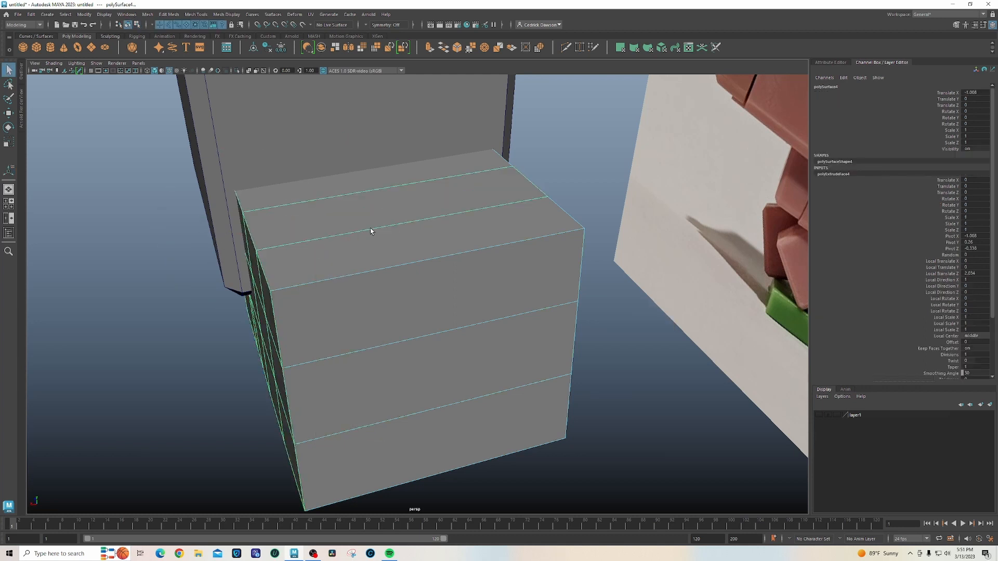
pyautogui.click(84, 14)
pyautogui.click(115, 74)
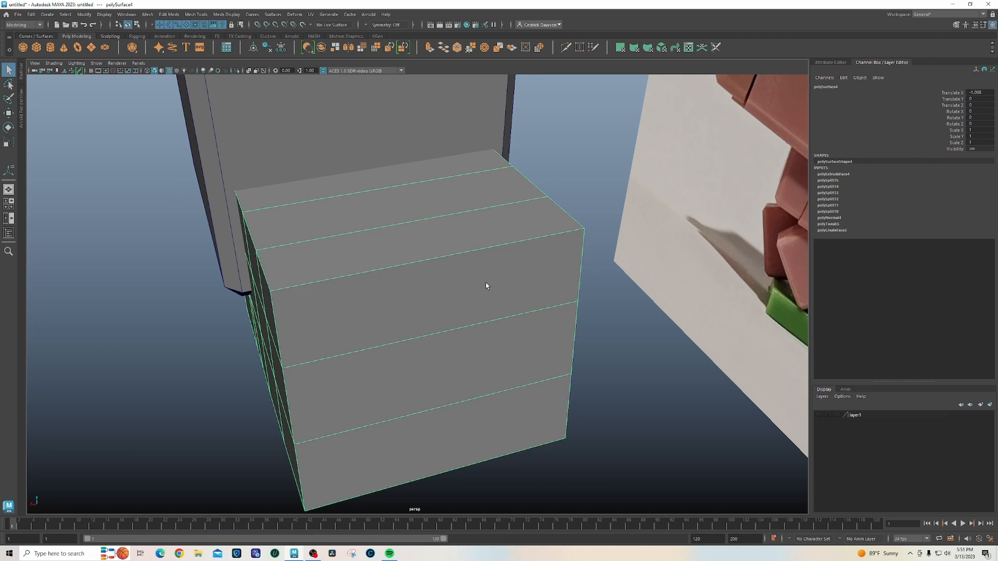
pyautogui.press('w')
# Show the grid and snap the body along X so its centre sits on the grid's centre line.
pyautogui.keyDown('alt'); pyautogui.moveTo(441, 274); pyautogui.dragTo(420, 301); pyautogui.keyUp('alt')
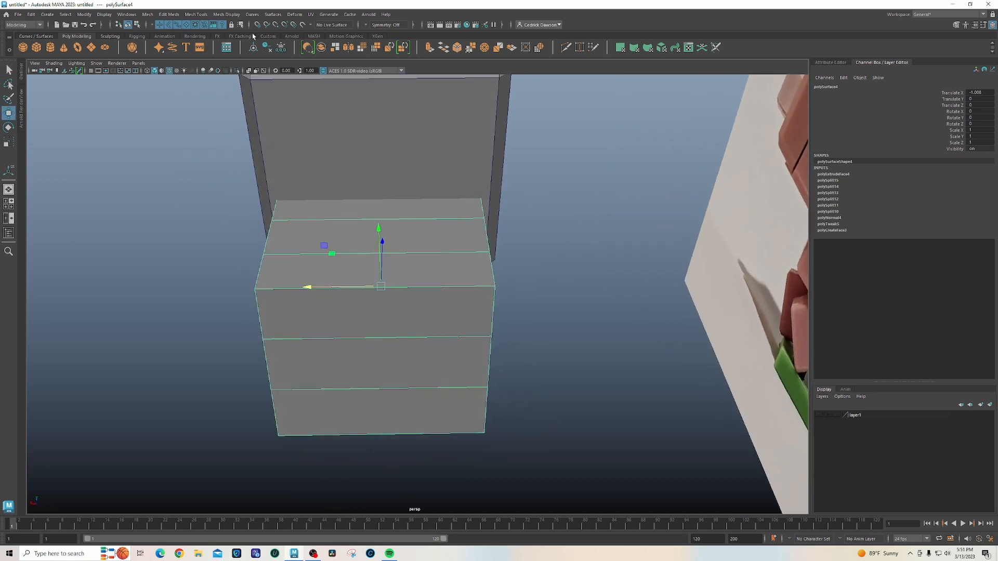
pyautogui.click(91, 70)
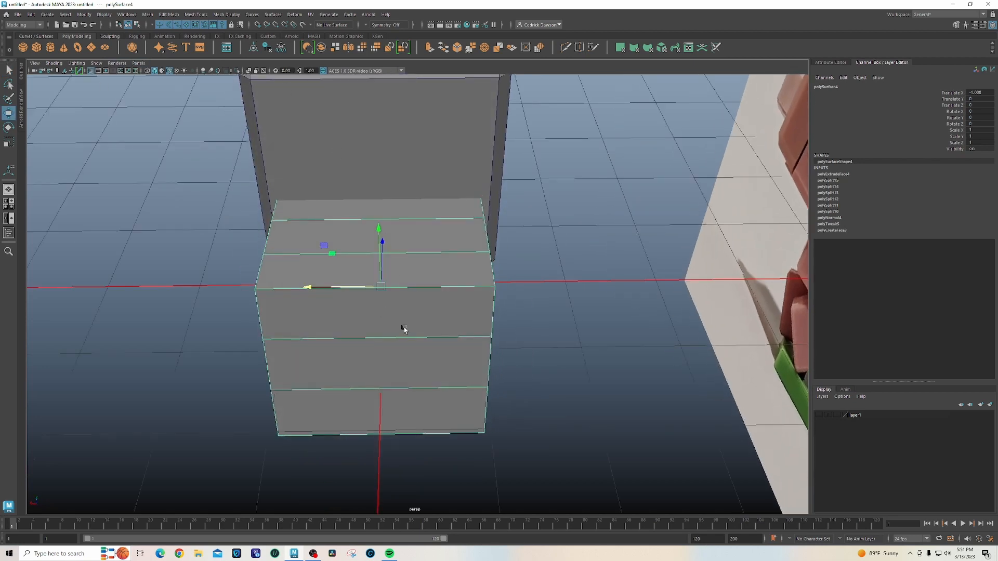
pyautogui.keyDown('alt'); pyautogui.moveTo(386, 346); pyautogui.dragTo(396, 309, button='middle'); pyautogui.keyUp('alt')
pyautogui.scroll(2, 394, 308)
pyautogui.press('x')
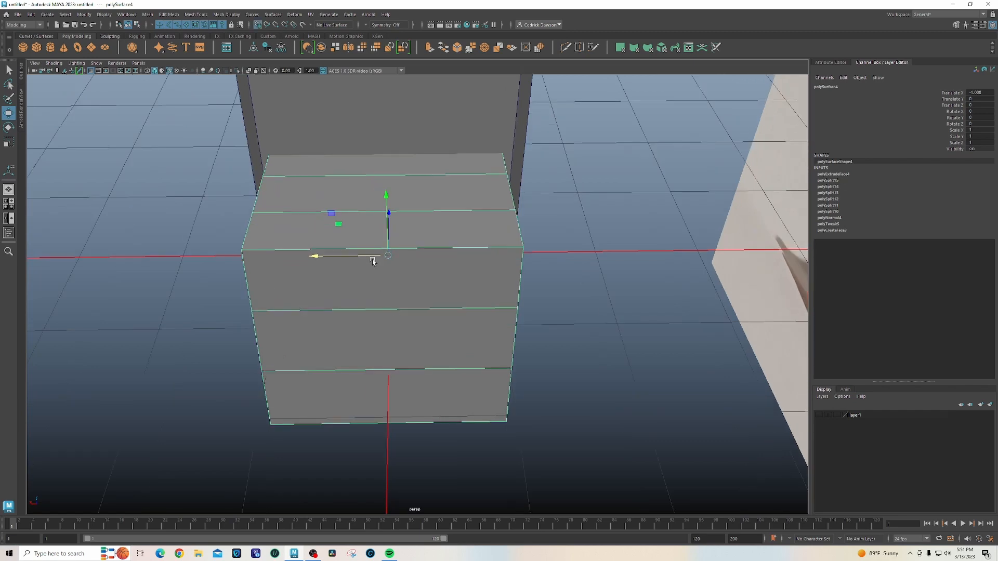
pyautogui.moveTo(372, 260); pyautogui.dragTo(443, 255)
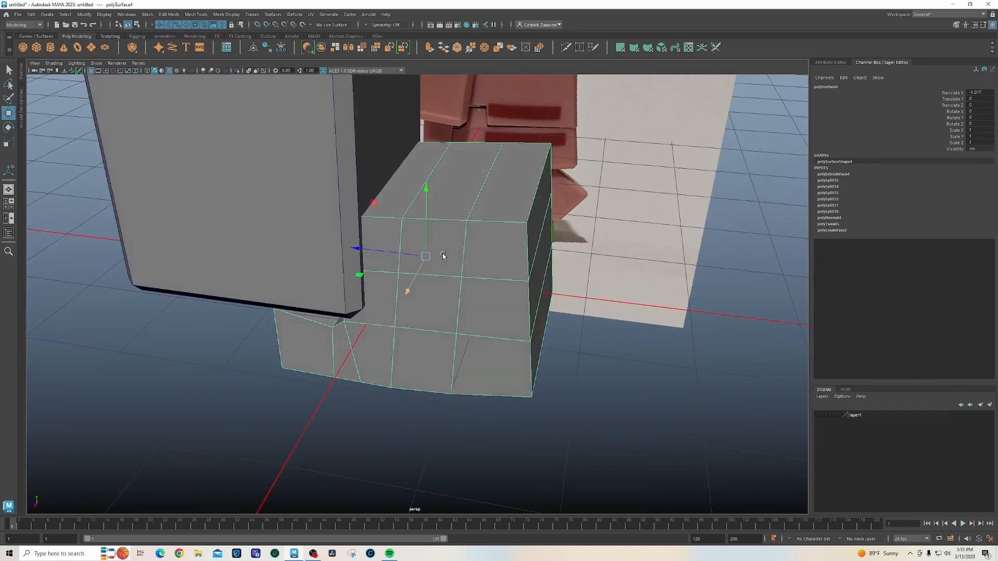
# Isolate the body in edge selection mode and hide the grid.
pyautogui.hotkey('ctrl', '1')
pyautogui.moveTo(451, 198); pyautogui.dragTo(301, 184, button='right')
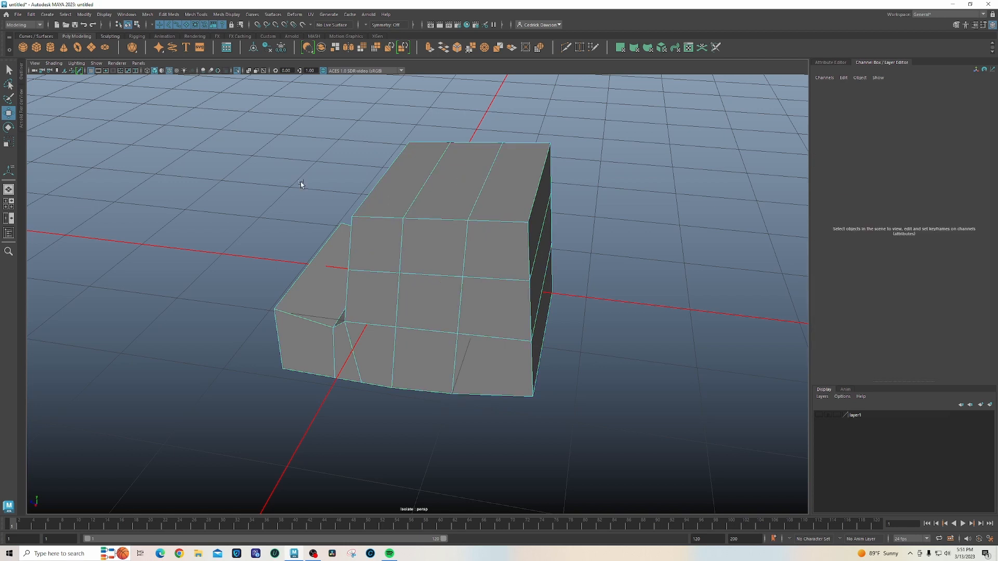
pyautogui.click(90, 71)
pyautogui.keyDown('alt'); pyautogui.moveTo(434, 319); pyautogui.dragTo(512, 323); pyautogui.keyUp('alt')
# Select the edges along both sides of the body's top and the vertical edges at both rear corners.
pyautogui.click(421, 234)
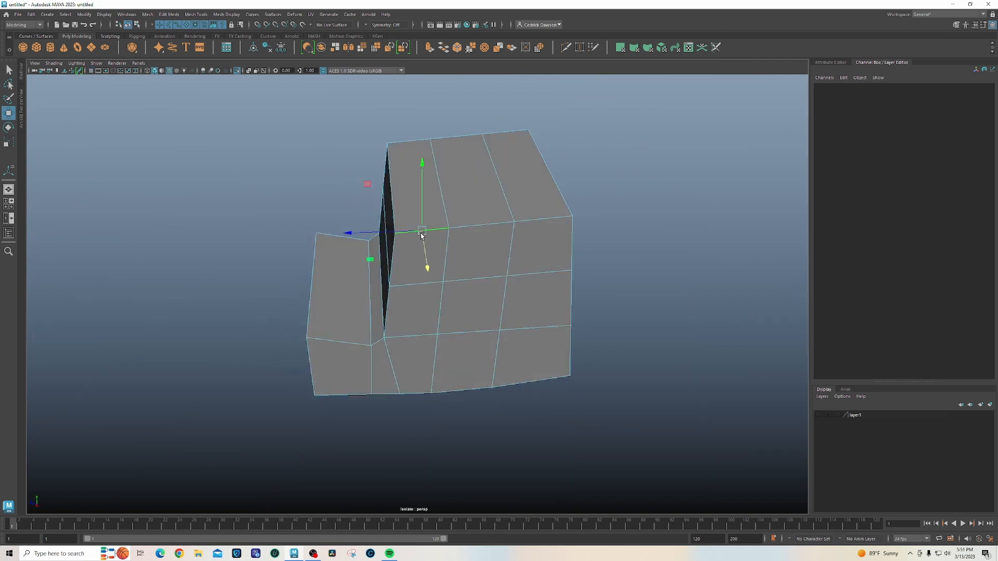
pyautogui.keyDown('shift'); pyautogui.click(487, 227); pyautogui.keyUp('shift')
pyautogui.keyDown('shift'); pyautogui.click(526, 222); pyautogui.keyUp('shift')
pyautogui.keyDown('shift'); pyautogui.click(406, 142); pyautogui.keyUp('shift')
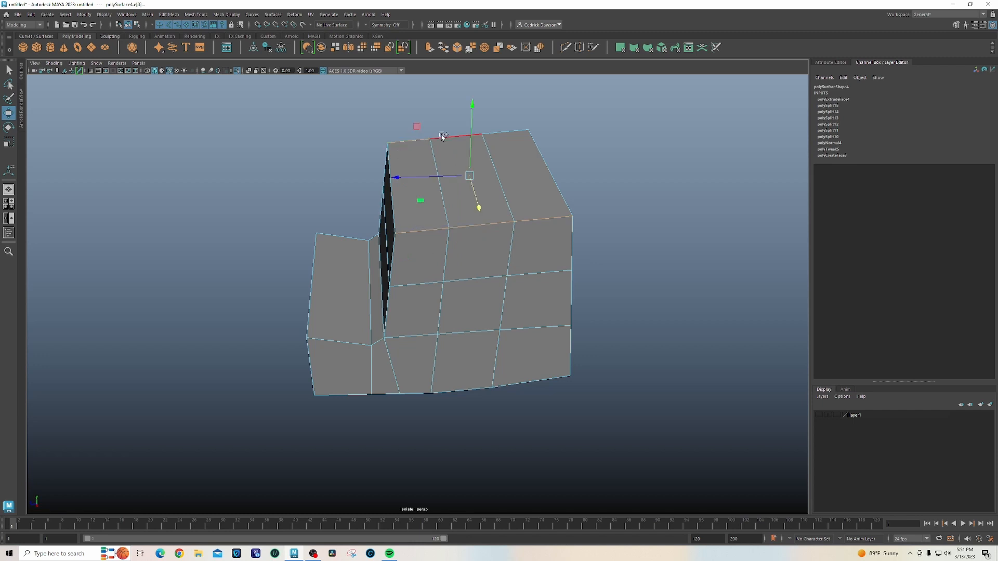
pyautogui.keyDown('alt'); pyautogui.moveTo(553, 276); pyautogui.dragTo(550, 207); pyautogui.keyUp('alt')
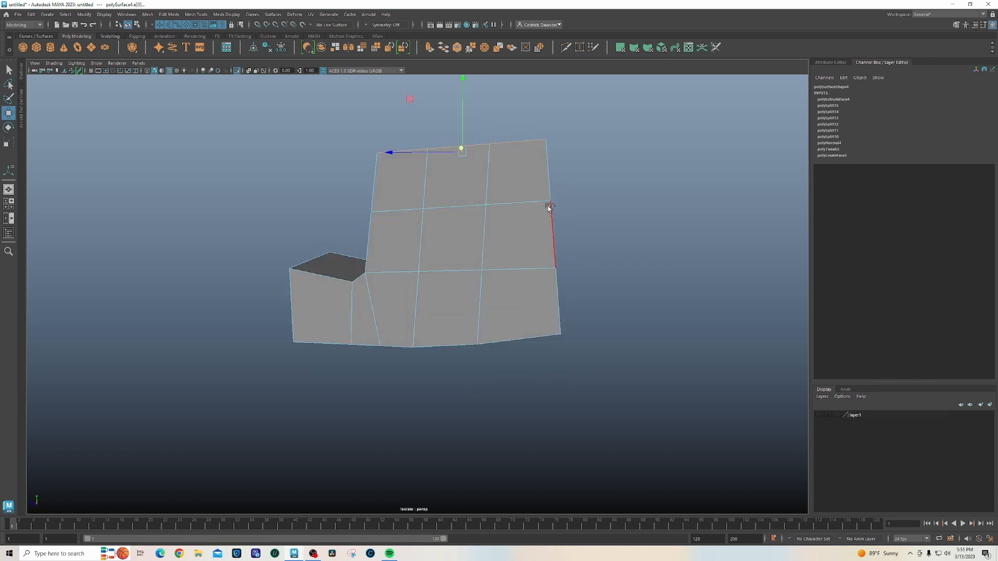
pyautogui.keyDown('shift'); pyautogui.doubleClick(551, 218); pyautogui.keyUp('shift')
pyautogui.keyDown('alt'); pyautogui.moveTo(564, 313); pyautogui.dragTo(560, 237); pyautogui.keyUp('alt')
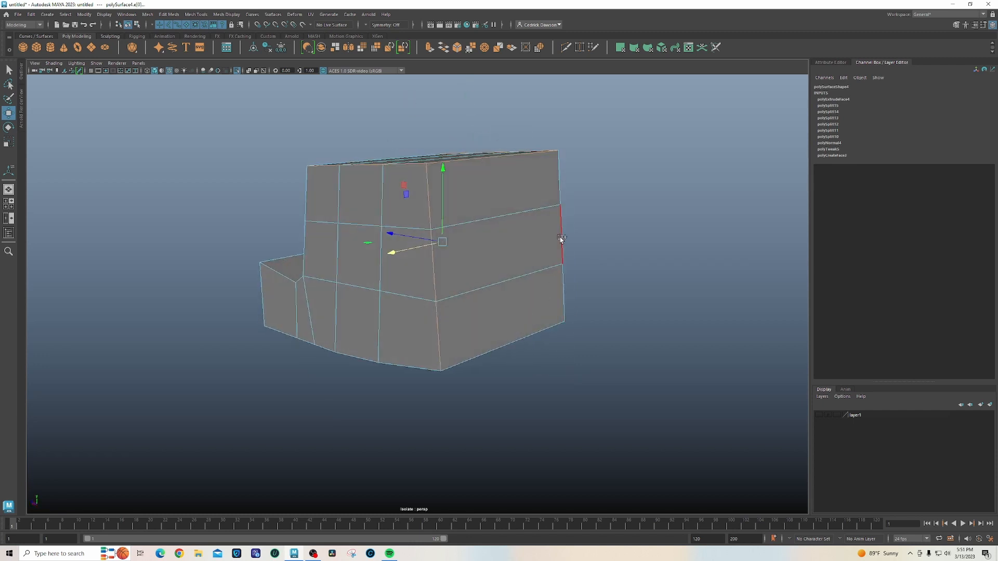
pyautogui.keyDown('shift'); pyautogui.doubleClick(561, 195); pyautogui.keyUp('shift')
pyautogui.keyDown('alt'); pyautogui.moveTo(358, 335); pyautogui.dragTo(353, 291); pyautogui.keyUp('alt')
# Add the body's outer underside edges and the border edges of its front face to the selection.
pyautogui.keyDown('shift'); pyautogui.doubleClick(408, 353); pyautogui.keyUp('shift')
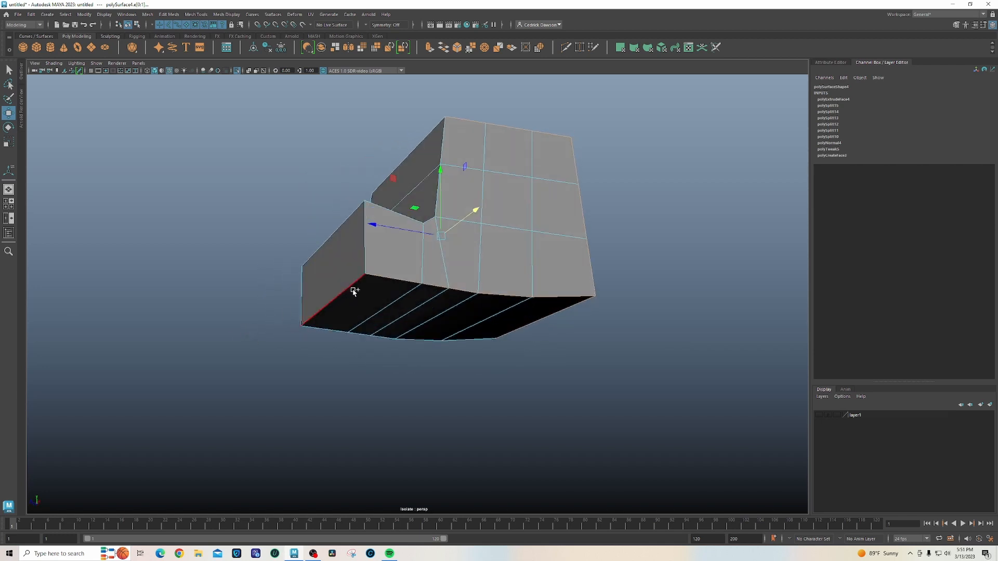
pyautogui.keyDown('shift'); pyautogui.click(353, 288); pyautogui.keyUp('shift')
pyautogui.keyDown('shift'); pyautogui.doubleClick(328, 328); pyautogui.keyUp('shift')
pyautogui.keyDown('alt'); pyautogui.moveTo(526, 370); pyautogui.dragTo(455, 371); pyautogui.keyUp('alt')
pyautogui.keyDown('alt'); pyautogui.moveTo(289, 325); pyautogui.dragTo(356, 336); pyautogui.keyUp('alt')
pyautogui.keyDown('shift'); pyautogui.click(360, 314); pyautogui.keyUp('shift')
pyautogui.keyDown('shift'); pyautogui.click(299, 298); pyautogui.keyUp('shift')
pyautogui.keyDown('shift'); pyautogui.click(355, 334); pyautogui.keyUp('shift')
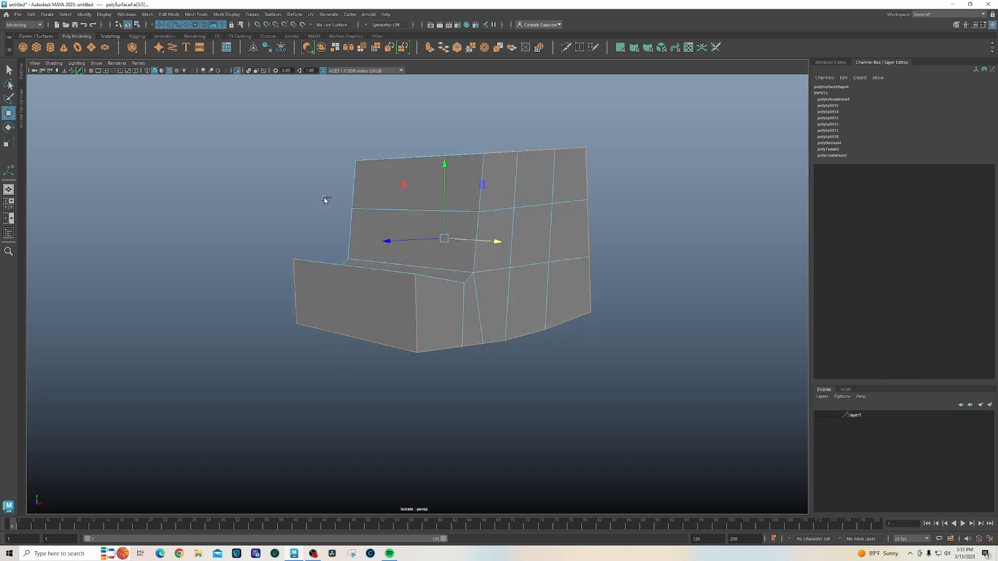
# Show all objects again and bevel the selected outer edges of the body.
pyautogui.hotkey('ctrl', '1')
pyautogui.moveTo(406, 279)
pyautogui.keyDown('alt'); pyautogui.mouseDown()
pyautogui.moveTo(410, 267)
pyautogui.moveTo(413, 285)
pyautogui.moveTo(399, 282)
pyautogui.mouseUp(); pyautogui.keyUp('alt')
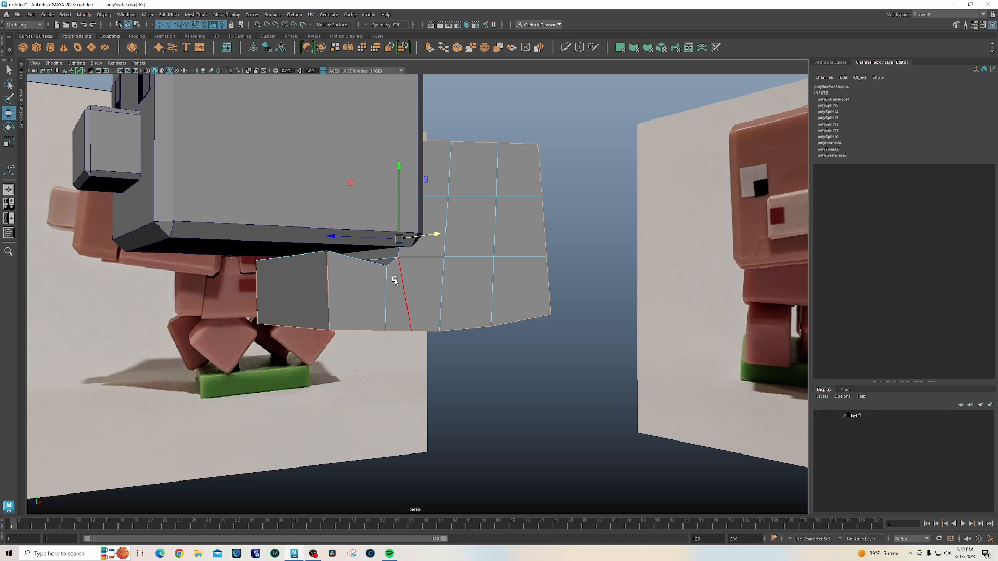
pyautogui.keyDown('shift'); pyautogui.moveTo(372, 288); pyautogui.dragTo(399, 290, button='right'); pyautogui.keyUp('shift')
pyautogui.keyDown('alt'); pyautogui.moveTo(398, 290); pyautogui.dragTo(400, 343); pyautogui.keyUp('alt')
# Compare the bevel with the reference in the side view, set its Fraction to 0.15 and return to object mode.
pyautogui.press('space')
pyautogui.press('space')
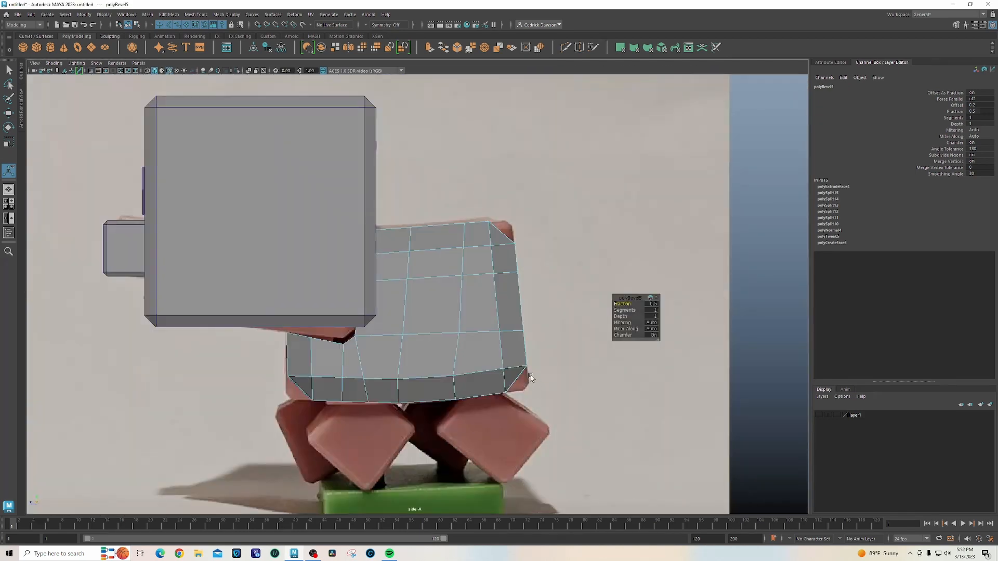
pyautogui.scroll(2, 527, 375)
pyautogui.scroll(-4, 525, 322)
pyautogui.keyDown('alt'); pyautogui.moveTo(445, 320); pyautogui.dragTo(418, 311, button='middle'); pyautogui.keyUp('alt')
pyautogui.scroll(6, 417, 309)
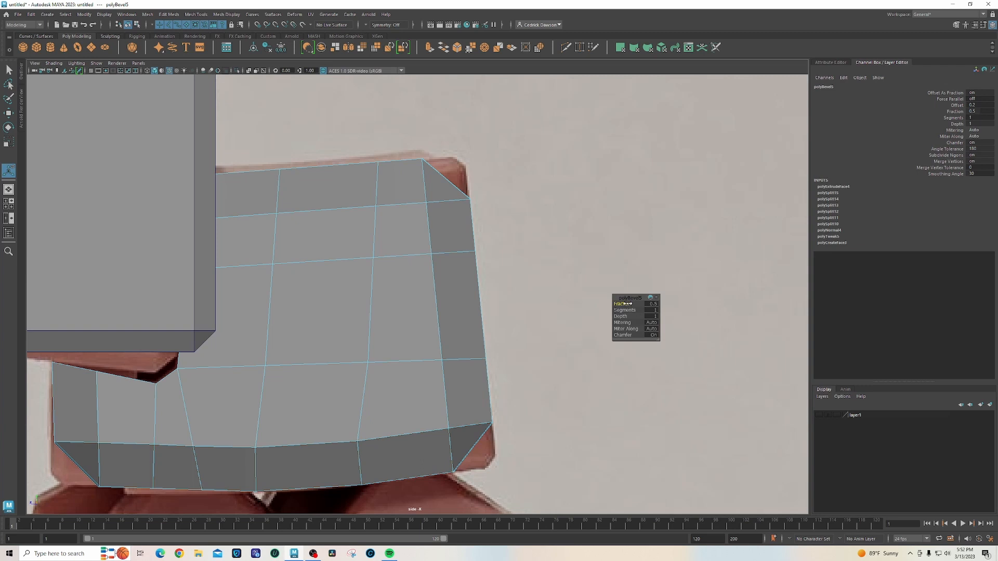
pyautogui.moveTo(628, 303); pyautogui.dragTo(625, 303)
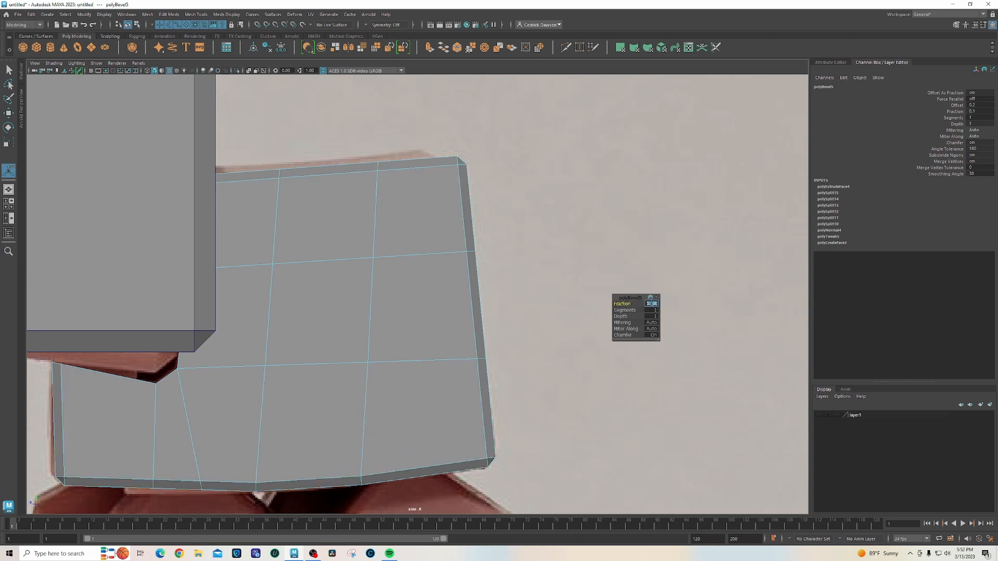
pyautogui.write('0.15')
pyautogui.press('Return')
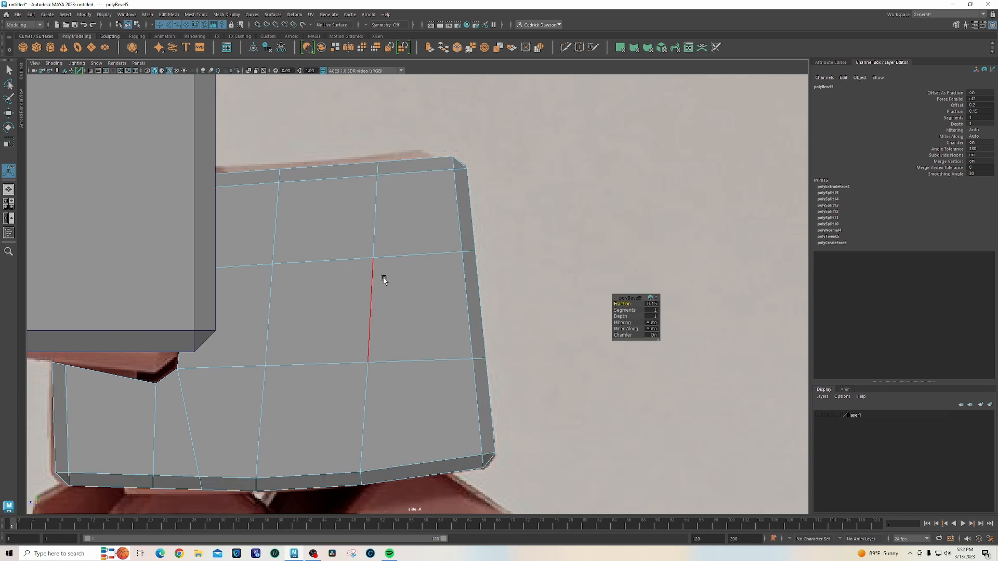
pyautogui.moveTo(422, 205); pyautogui.dragTo(464, 190, button='right')
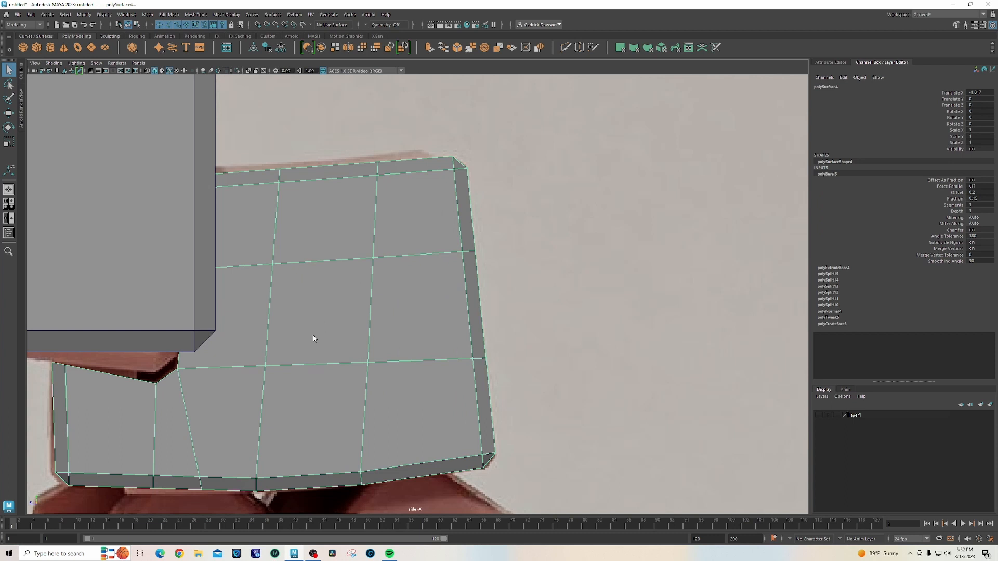
# Select the head together with the snout and eye pieces and freeze their transformations.
pyautogui.scroll(-10, 313, 335)
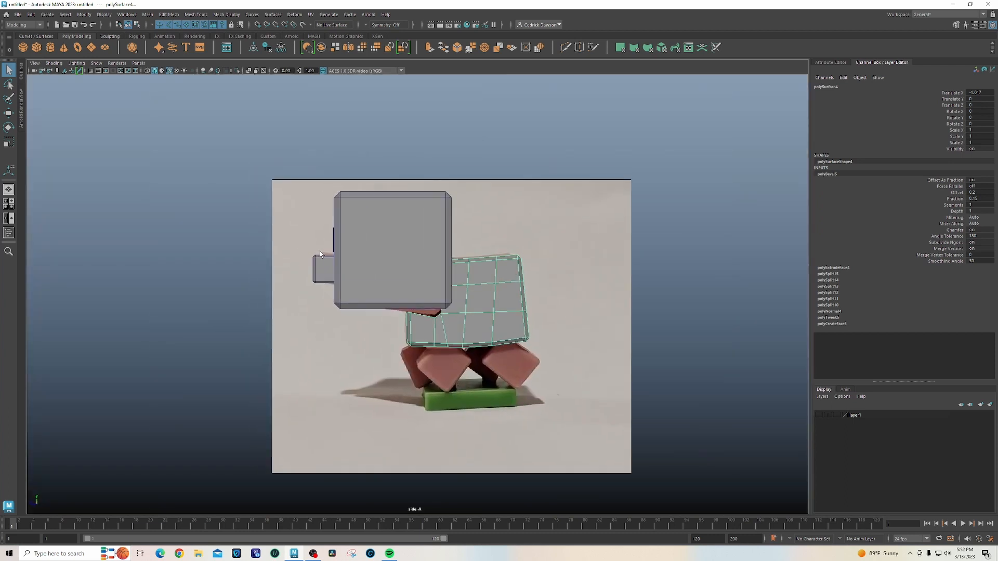
pyautogui.scroll(2, 320, 253)
pyautogui.click(334, 287)
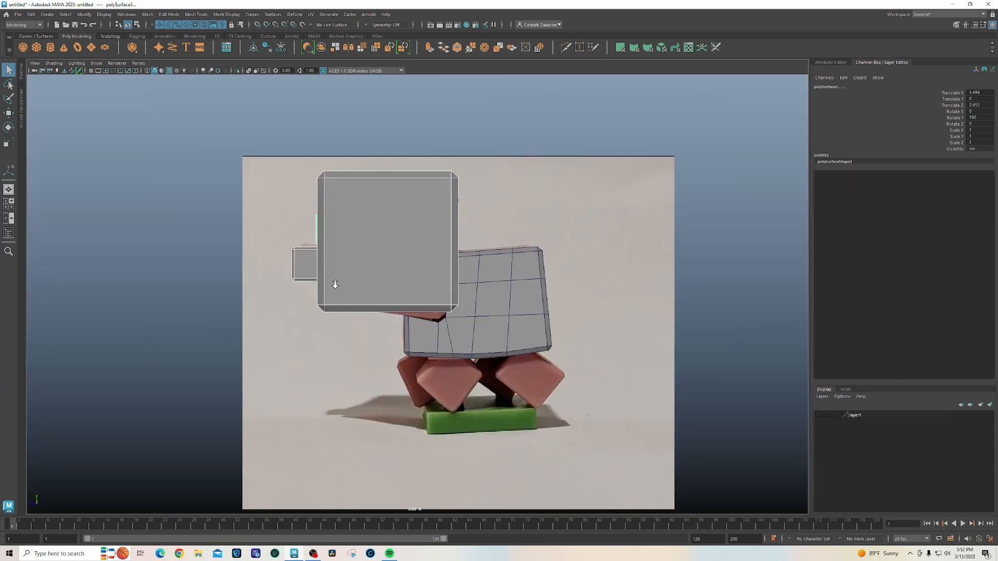
pyautogui.scroll(1, 335, 285)
pyautogui.press('w')
pyautogui.scroll(3, 359, 275)
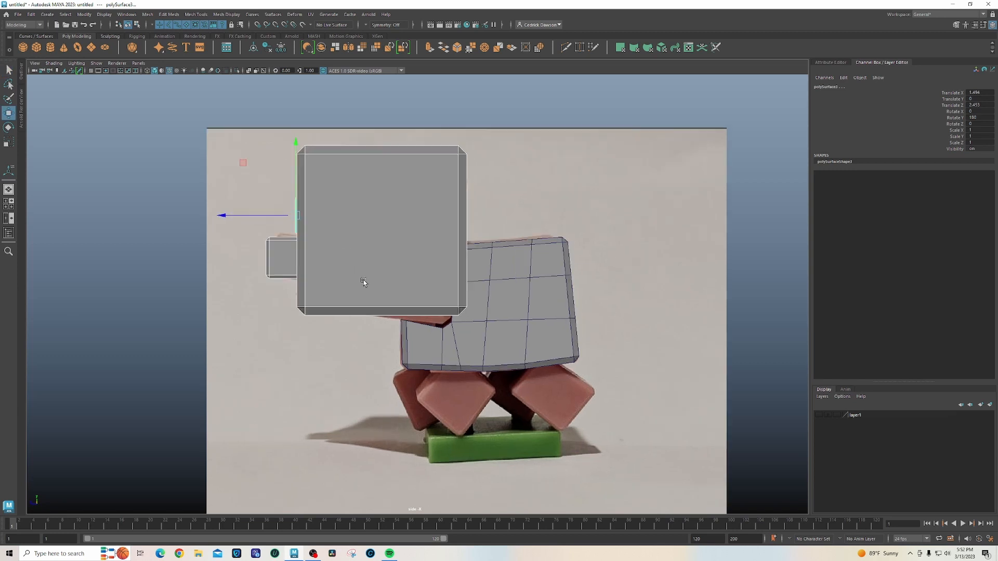
pyautogui.keyDown('alt'); pyautogui.moveTo(332, 251); pyautogui.dragTo(333, 254, button='middle'); pyautogui.keyUp('alt')
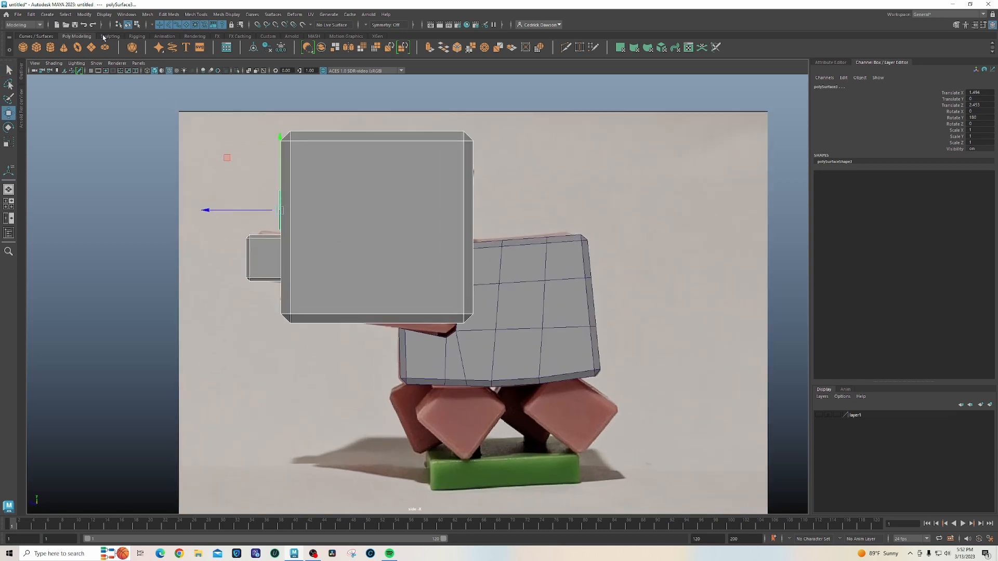
pyautogui.click(85, 14)
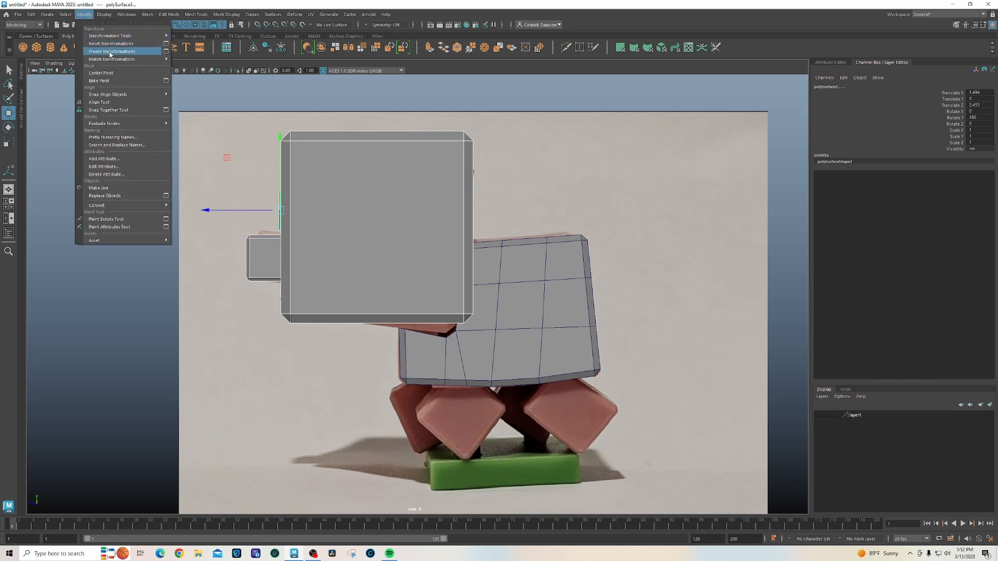
pyautogui.click(111, 51)
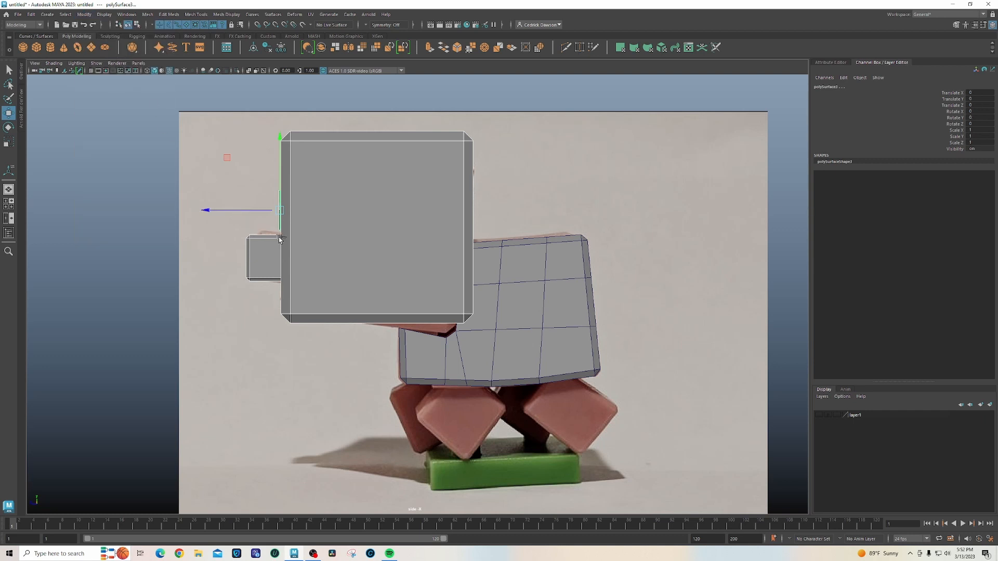
# Move the eye piece that sits further back along Z to 0.007 in the side view, lining it up with the other eye.
pyautogui.scroll(4, 254, 228)
pyautogui.keyDown('alt'); pyautogui.moveTo(223, 192); pyautogui.dragTo(428, 295, button='middle'); pyautogui.keyUp('alt')
pyautogui.scroll(9, 472, 371)
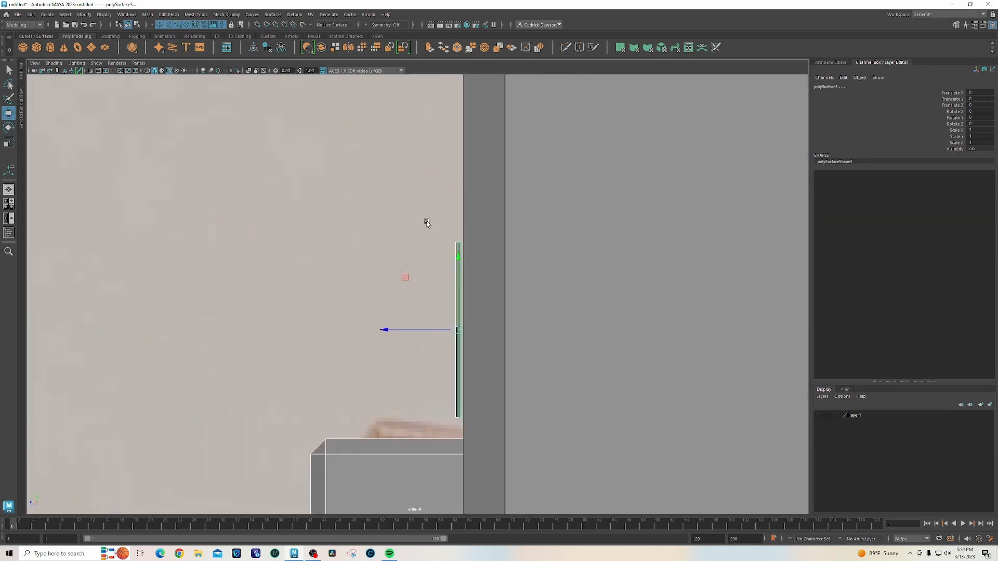
pyautogui.moveTo(460, 294); pyautogui.dragTo(459, 295)
pyautogui.scroll(6, 460, 311)
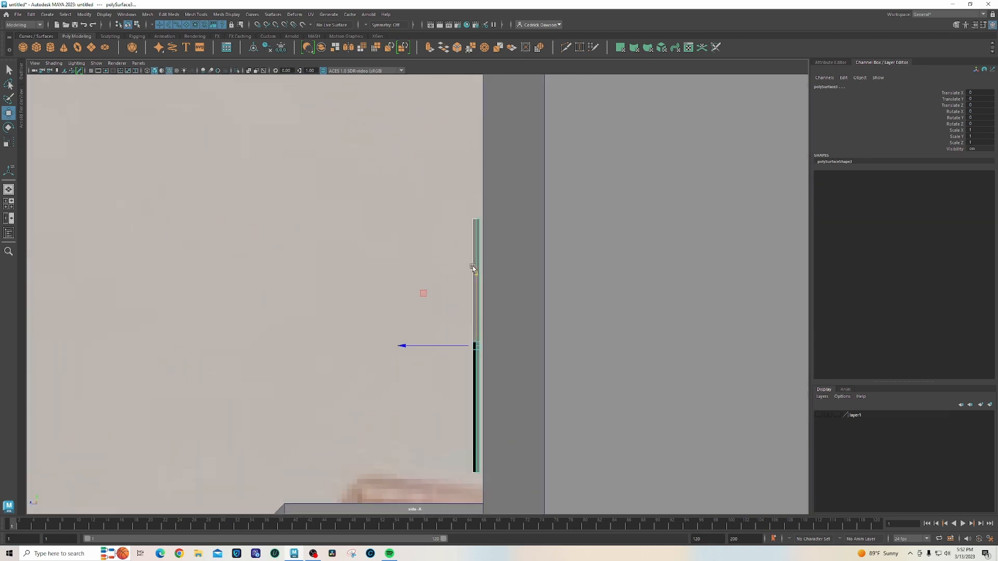
pyautogui.click(477, 238)
pyautogui.click(477, 239)
pyautogui.keyDown('alt'); pyautogui.moveTo(479, 236); pyautogui.dragTo(418, 229, button='middle'); pyautogui.keyUp('alt')
pyautogui.scroll(2, 414, 252)
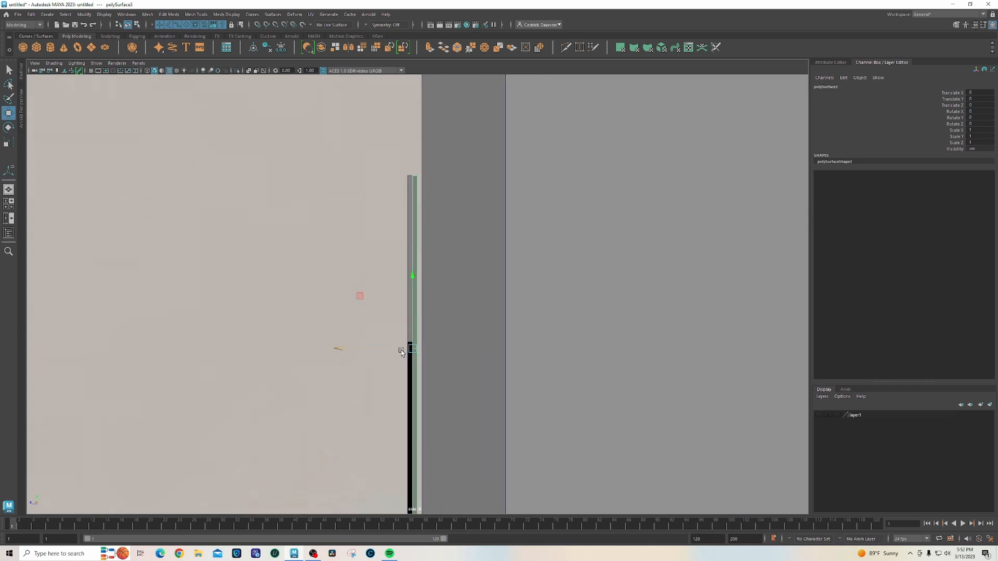
pyautogui.scroll(3, 400, 364)
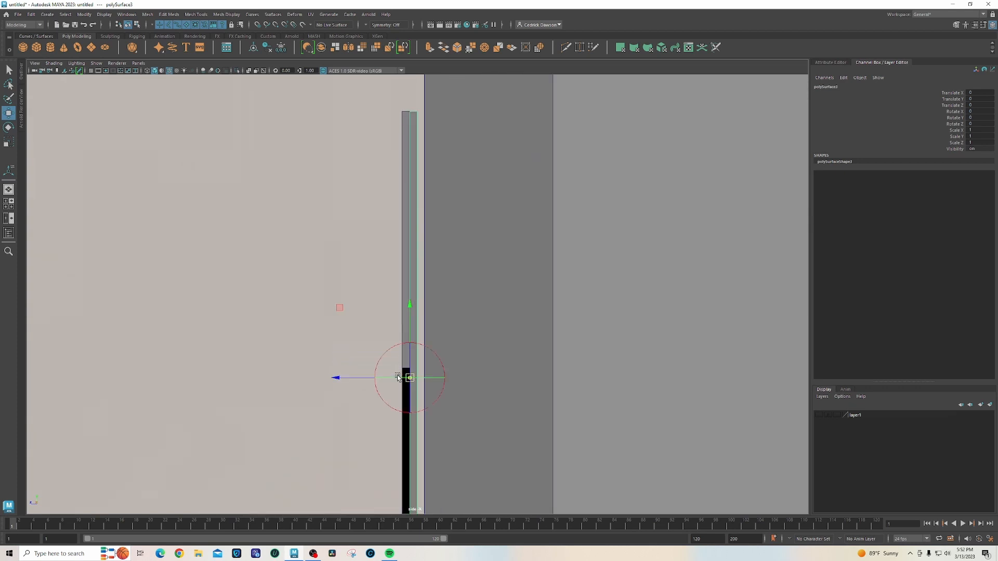
pyautogui.moveTo(397, 376); pyautogui.dragTo(384, 380)
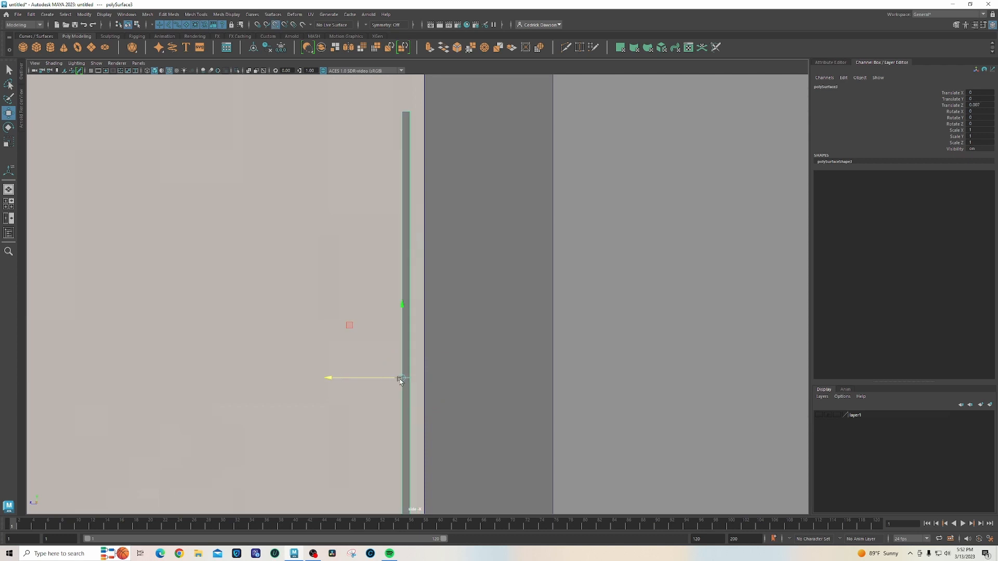
# Select both eye pieces and isolate them in the perspective view, seen from behind.
pyautogui.moveTo(402, 136); pyautogui.dragTo(410, 146)
pyautogui.press('space')
pyautogui.press('space')
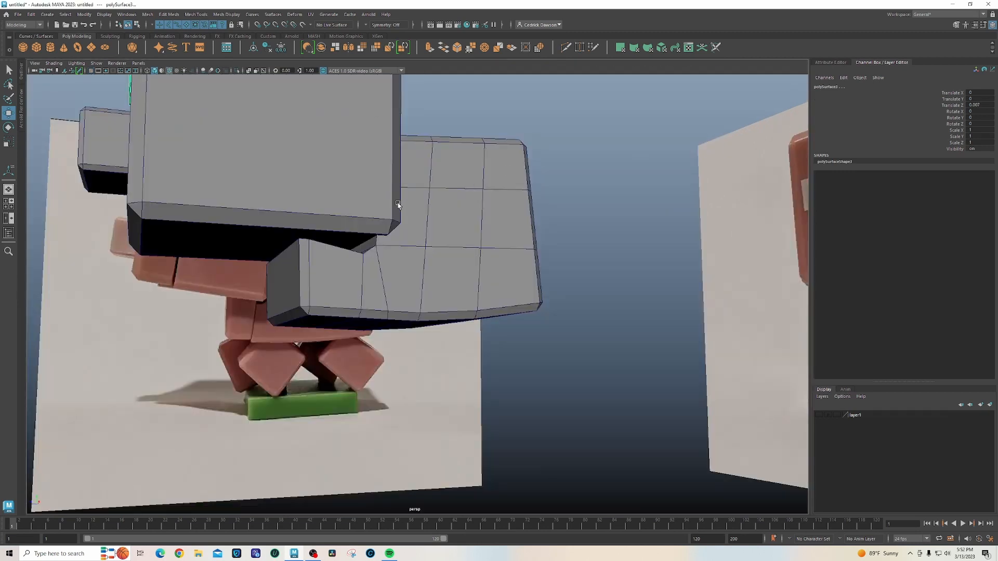
pyautogui.press('f')
pyautogui.hotkey('ctrl', '1')
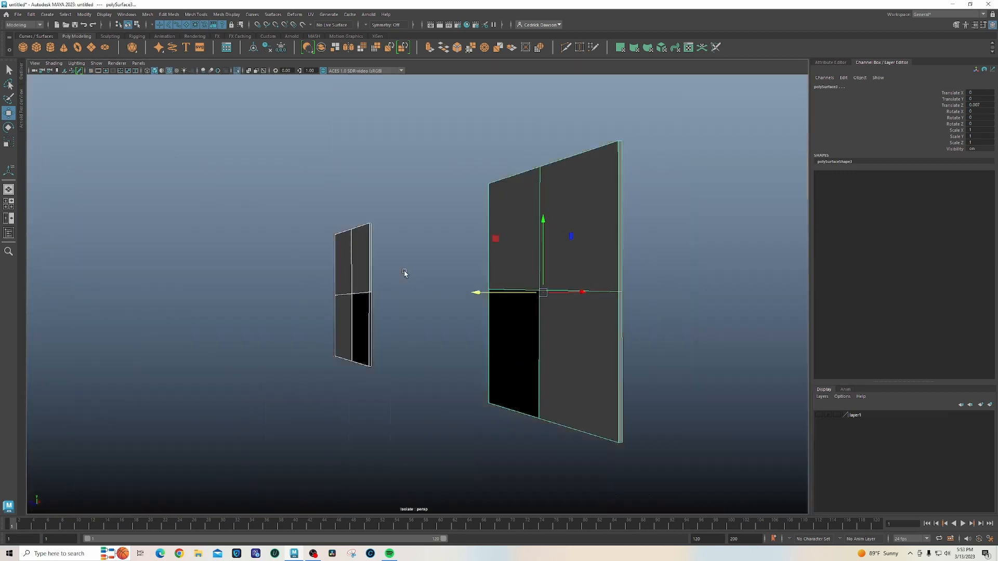
pyautogui.moveTo(406, 274)
pyautogui.keyDown('alt'); pyautogui.mouseDown()
pyautogui.moveTo(460, 291)
pyautogui.moveTo(418, 287)
pyautogui.mouseUp(); pyautogui.keyUp('alt')
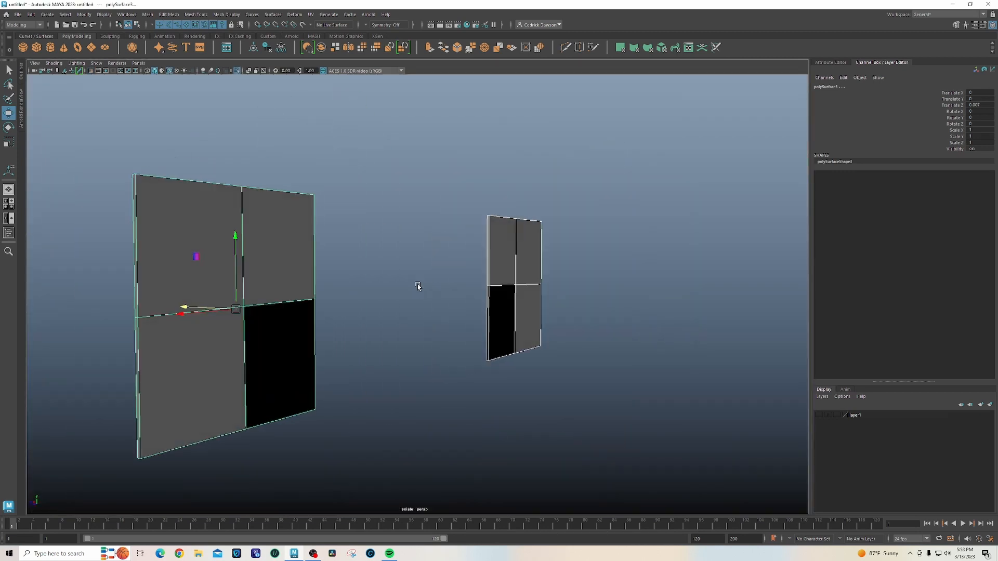
# Delete the four back faces of the eye piece farther from the camera.
pyautogui.moveTo(523, 255); pyautogui.dragTo(523, 263, button='right')
pyautogui.click(525, 258)
pyautogui.keyDown('shift'); pyautogui.click(508, 260); pyautogui.keyUp('shift')
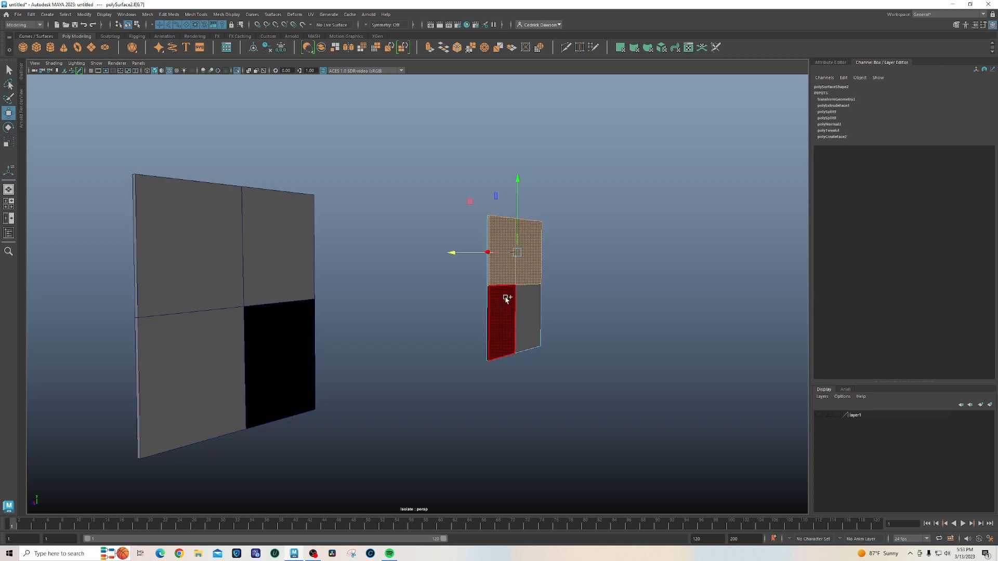
pyautogui.keyDown('shift'); pyautogui.click(505, 298); pyautogui.keyUp('shift')
pyautogui.keyDown('shift'); pyautogui.click(524, 300); pyautogui.keyUp('shift')
pyautogui.press('Delete')
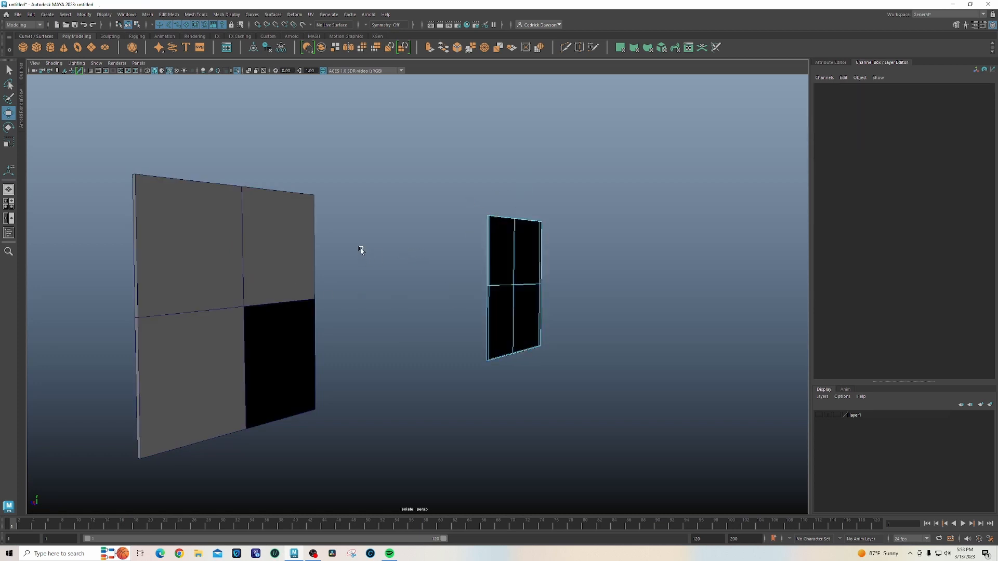
# Delete the four back faces of the nearer eye piece as well.
pyautogui.click(287, 252)
pyautogui.moveTo(287, 251); pyautogui.dragTo(268, 261, button='right')
pyautogui.click(283, 259)
pyautogui.keyDown('shift'); pyautogui.click(216, 262); pyautogui.keyUp('shift')
pyautogui.keyDown('shift'); pyautogui.click(225, 349); pyautogui.keyUp('shift')
pyautogui.keyDown('shift'); pyautogui.click(256, 350); pyautogui.keyUp('shift')
pyautogui.press('Delete')
# Combine the two eye pieces into one mesh and delete its construction history.
pyautogui.click(525, 252)
pyautogui.keyDown('alt'); pyautogui.moveTo(392, 291); pyautogui.dragTo(425, 282); pyautogui.keyUp('alt')
pyautogui.click(148, 14)
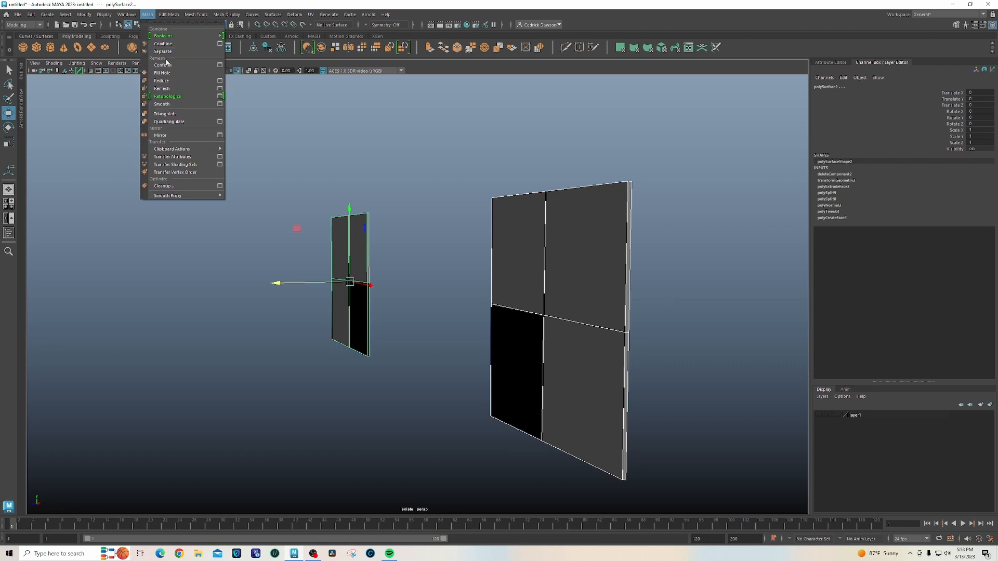
pyautogui.click(165, 43)
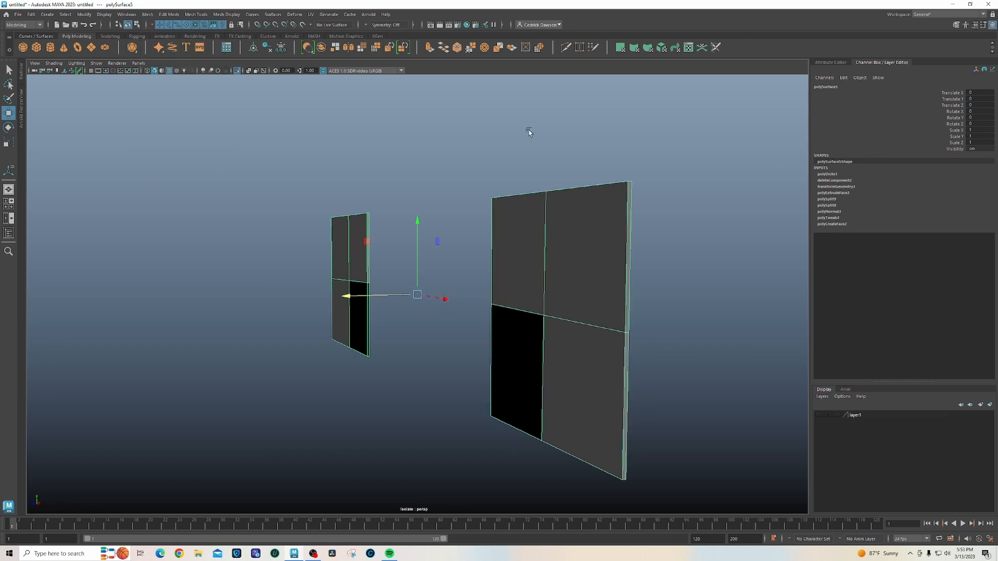
pyautogui.click(31, 14)
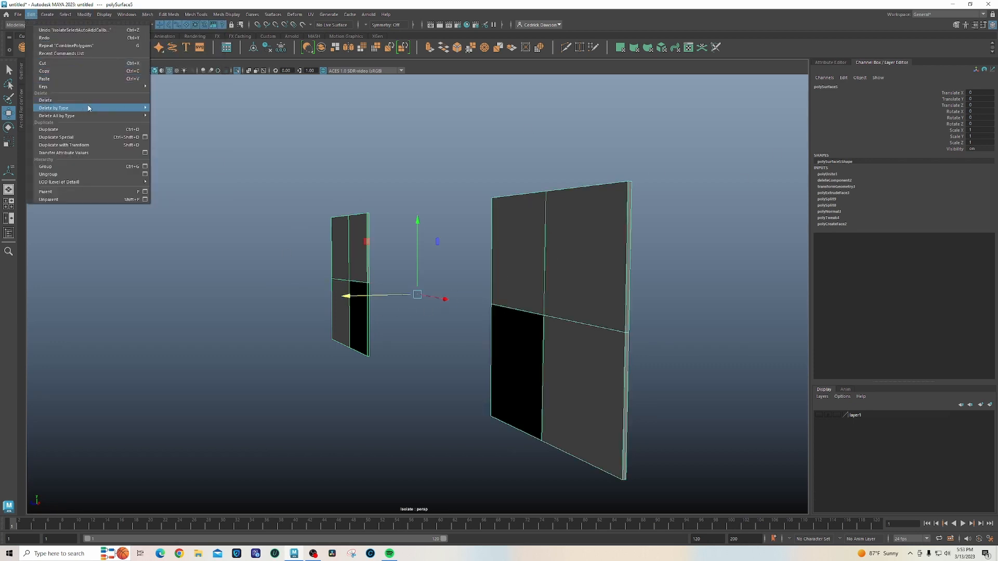
pyautogui.click(178, 112)
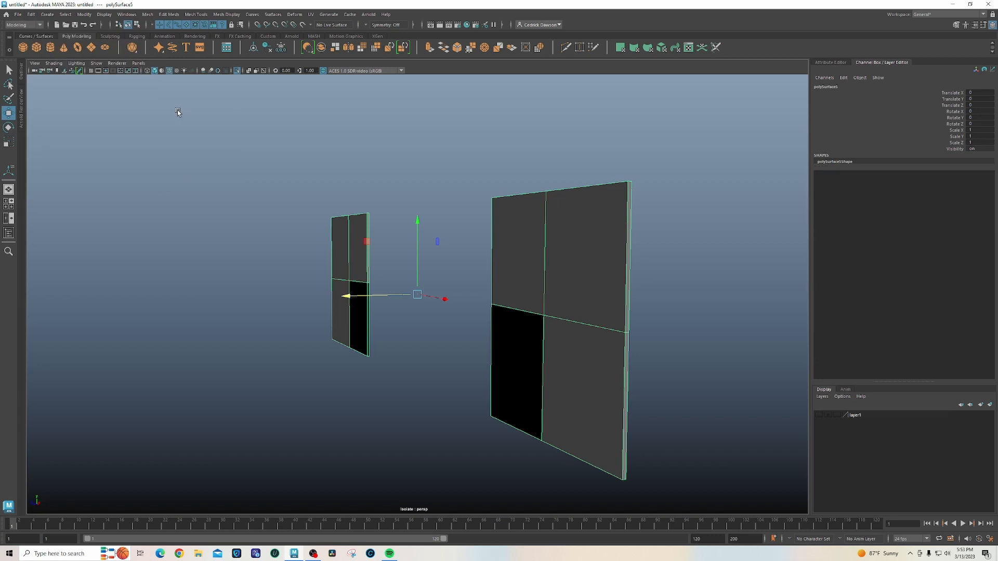
# Rename the combined eye mesh as Eyes and show all objects again.
pyautogui.doubleClick(863, 86)
pyautogui.write('Eye')
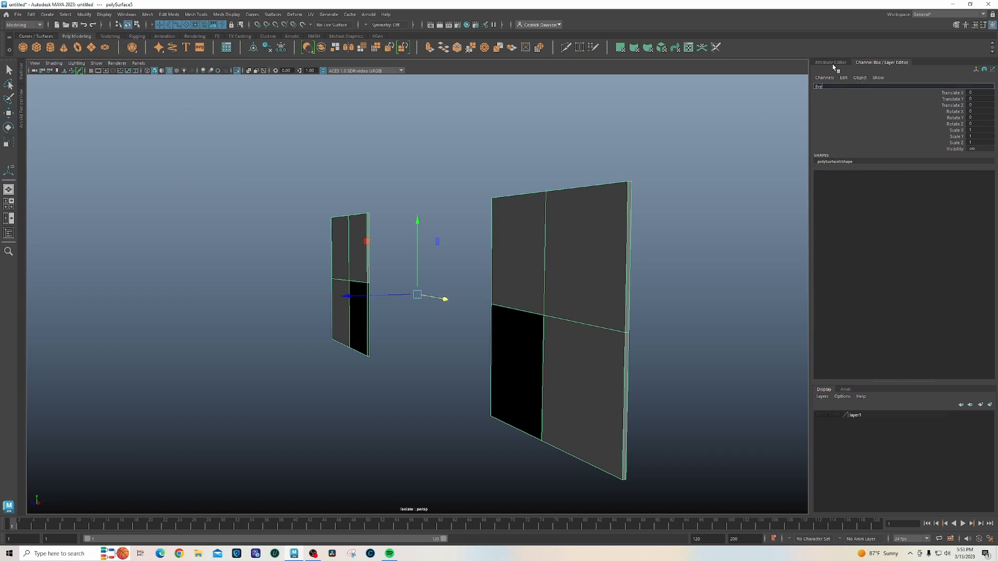
pyautogui.write('s')
pyautogui.press('Return')
pyautogui.click(360, 194)
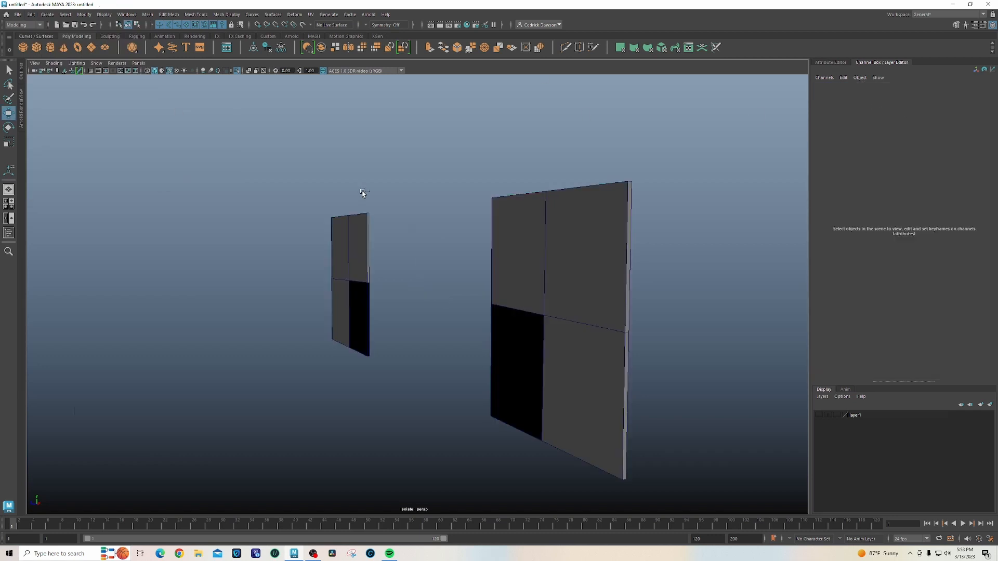
pyautogui.hotkey('ctrl', '1')
# Delete the construction history of the head cube and of the snout.
pyautogui.scroll(-5, 454, 269)
pyautogui.click(445, 269)
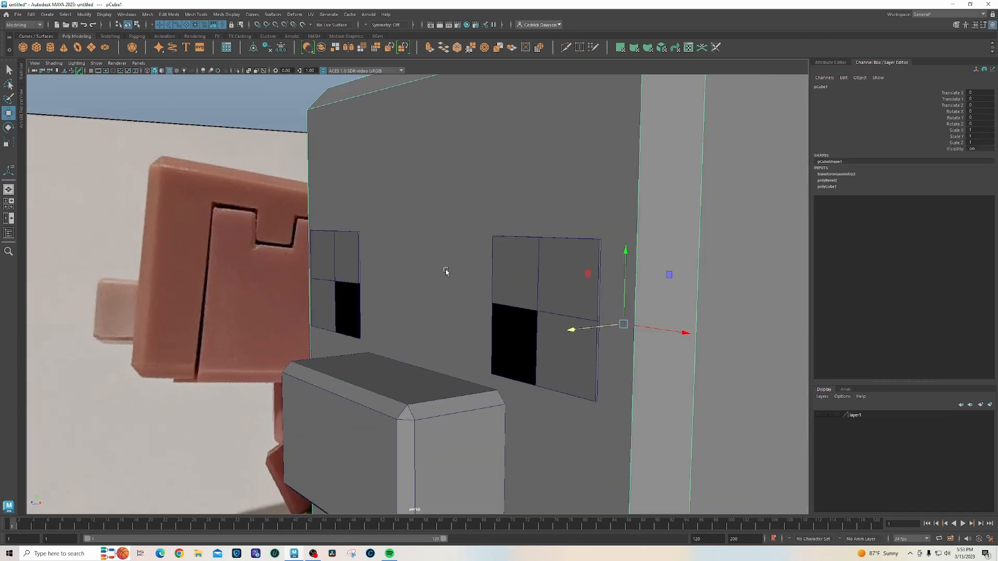
pyautogui.click(31, 14)
pyautogui.moveTo(102, 108)
pyautogui.click(161, 108)
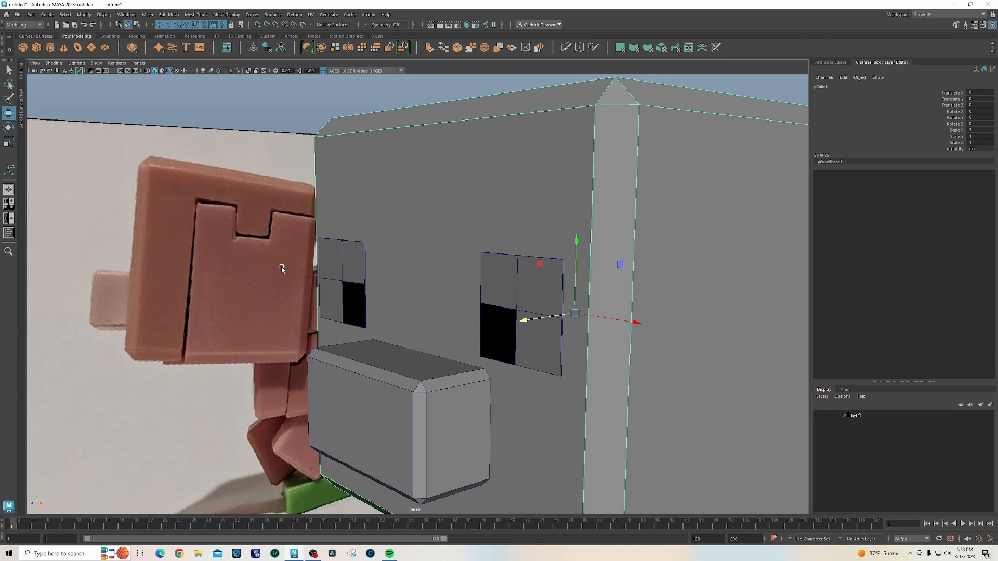
pyautogui.click(355, 394)
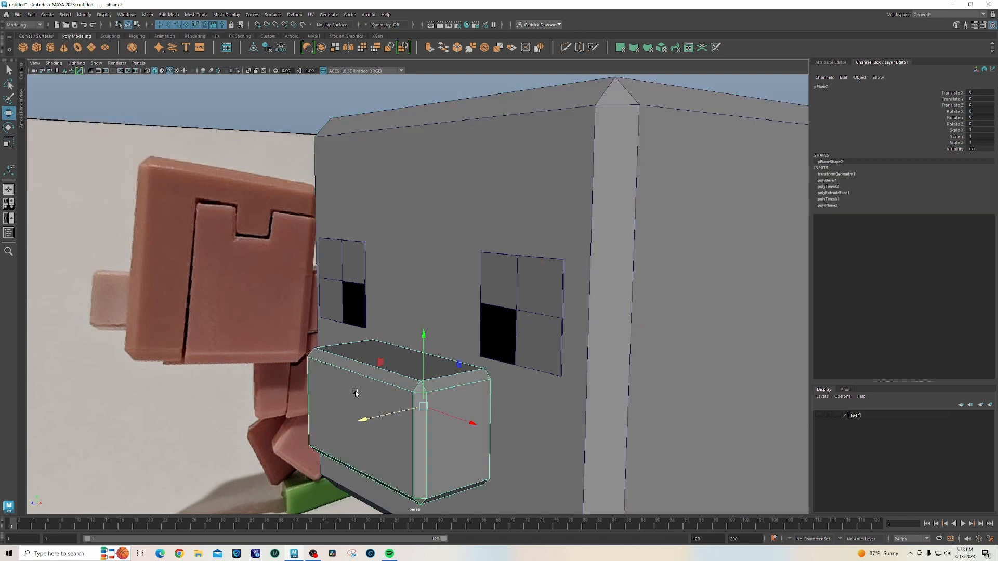
pyautogui.hotkey('alt', 'shift', 'd')
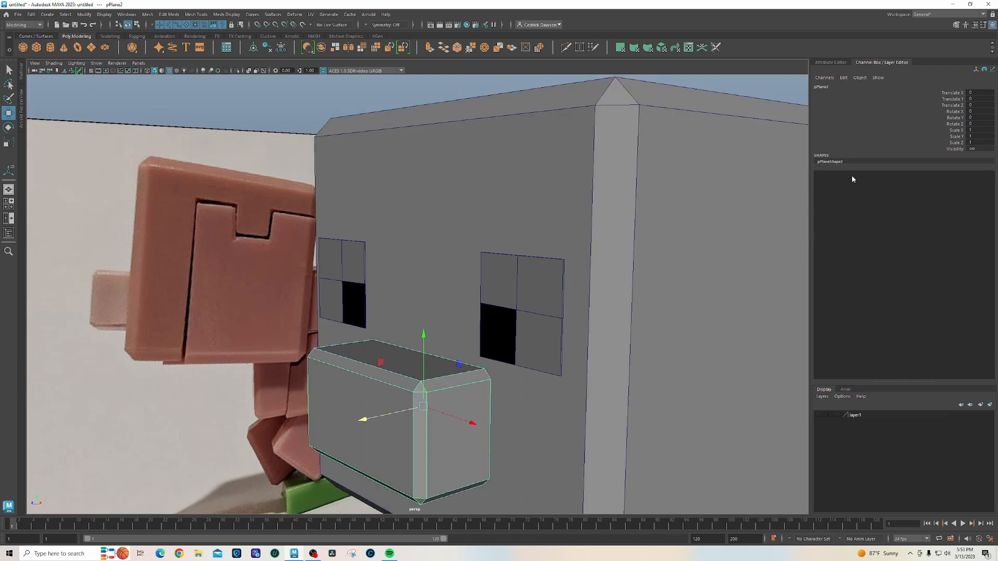
pyautogui.doubleClick(822, 86)
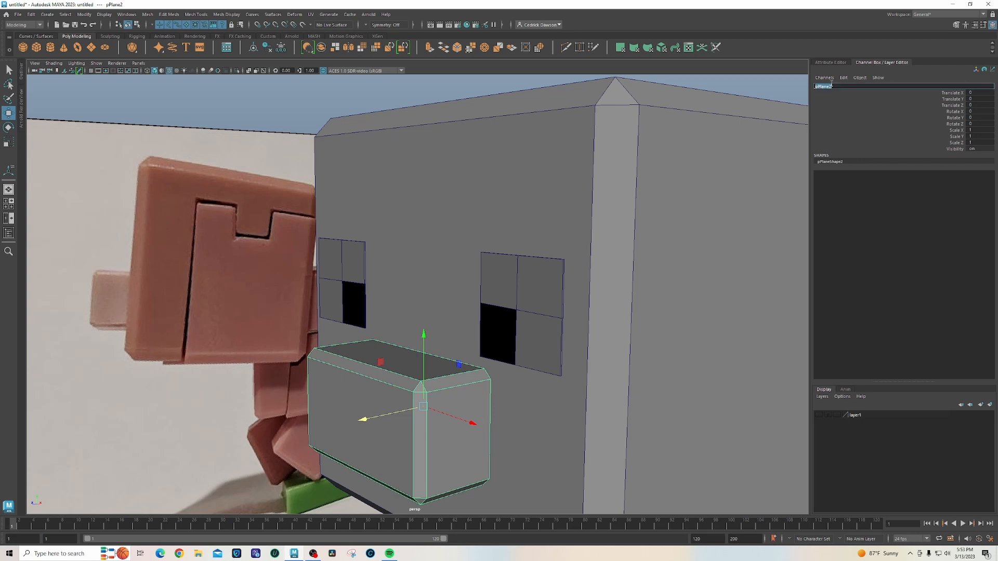
pyautogui.scroll(-3, 483, 214)
pyautogui.keyDown('alt'); pyautogui.moveTo(470, 220); pyautogui.dragTo(475, 229); pyautogui.keyUp('alt')
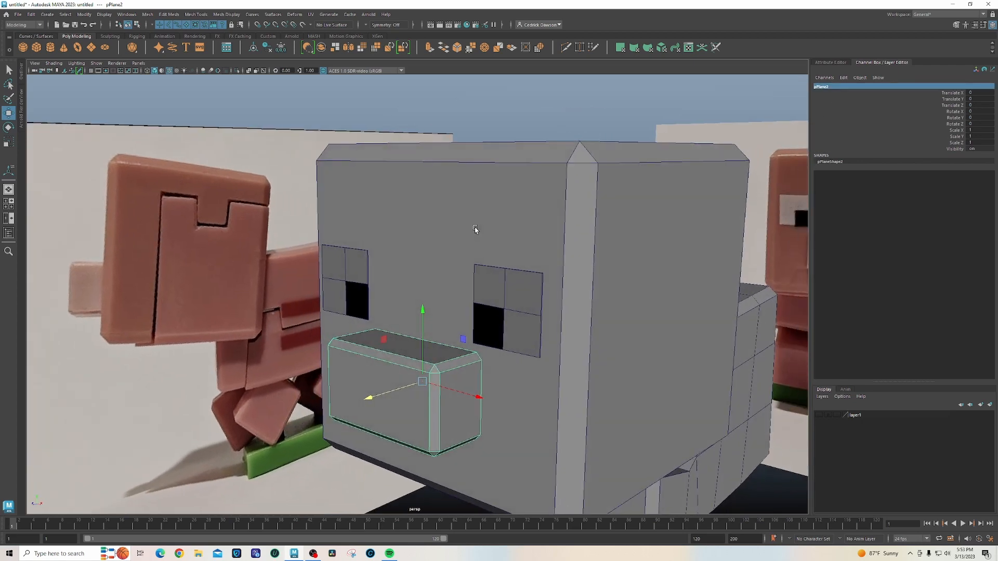
# Combine the head and snout, and combine the result with the Eyes mesh into a single object.
pyautogui.click(442, 226)
pyautogui.click(407, 372)
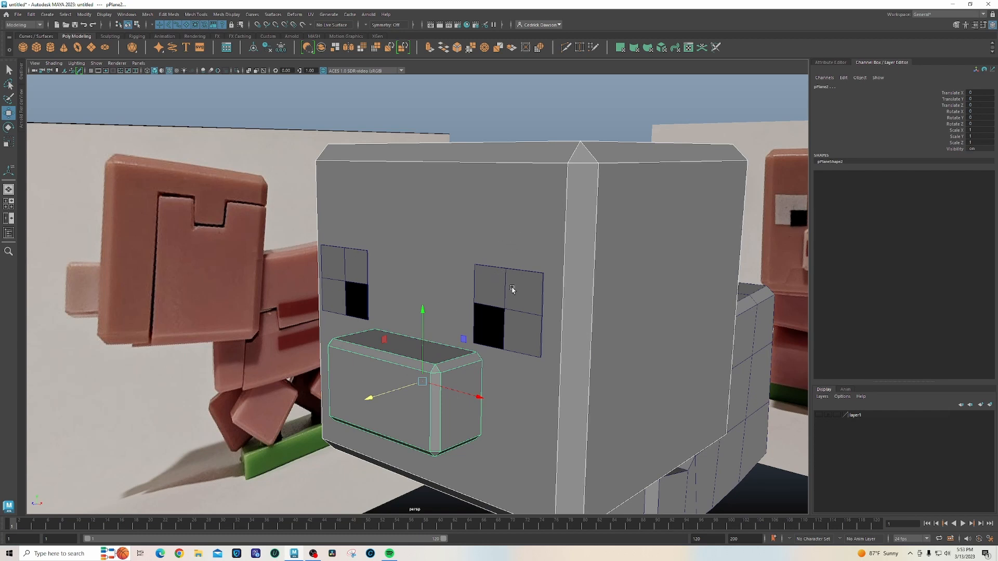
pyautogui.scroll(-3, 512, 289)
pyautogui.keyDown('alt'); pyautogui.moveTo(539, 297); pyautogui.dragTo(528, 303); pyautogui.keyUp('alt')
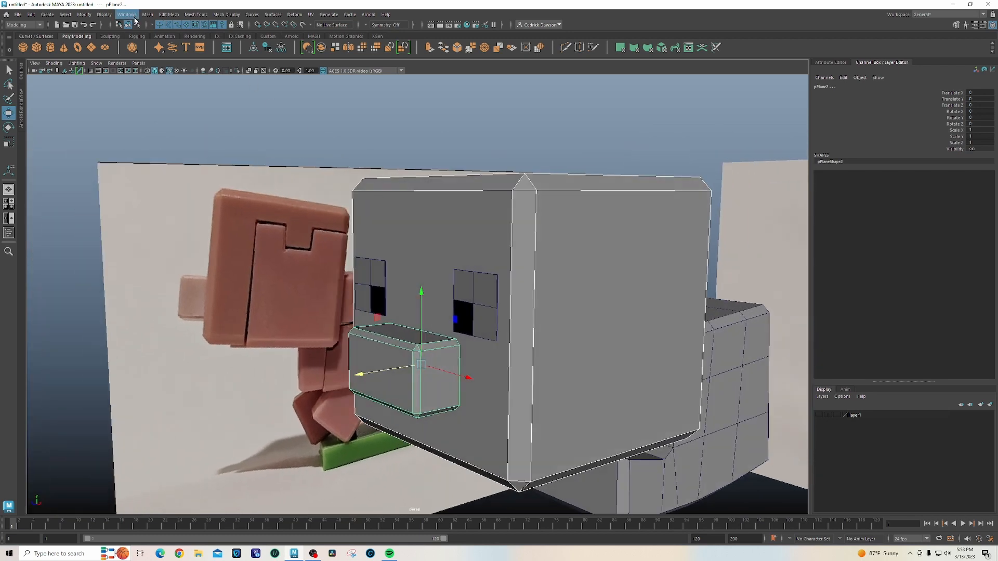
pyautogui.click(148, 14)
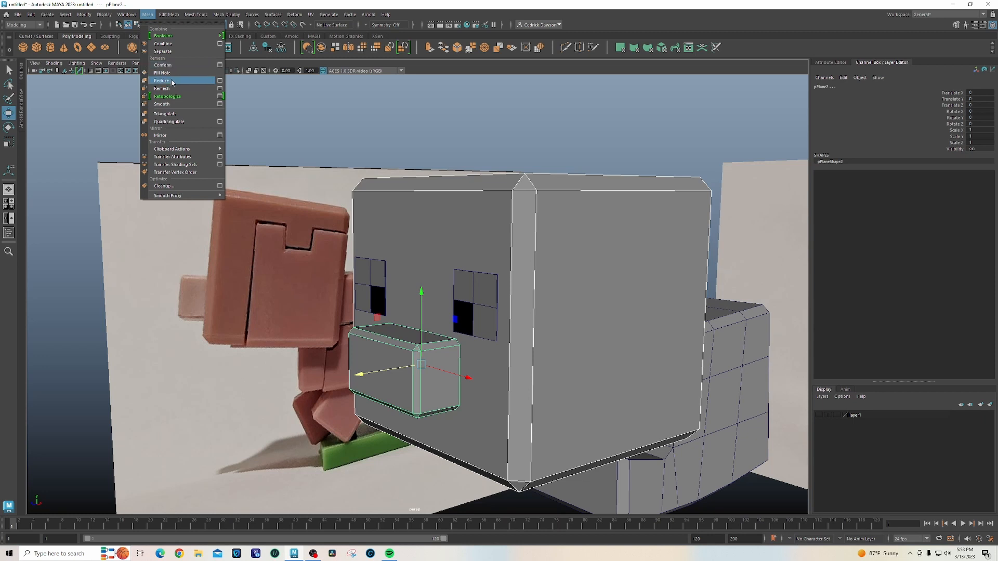
pyautogui.click(162, 43)
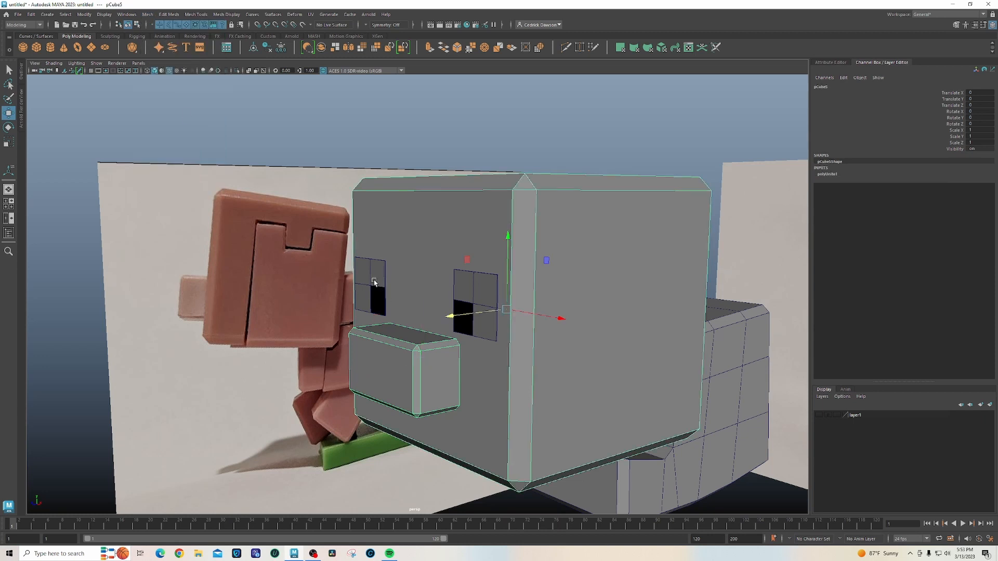
pyautogui.click(374, 282)
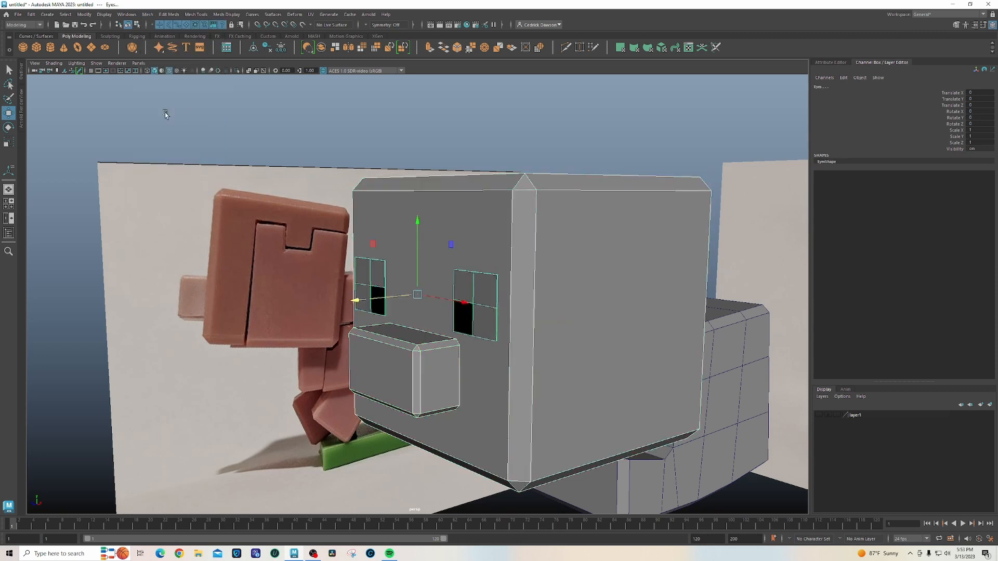
pyautogui.press('g')
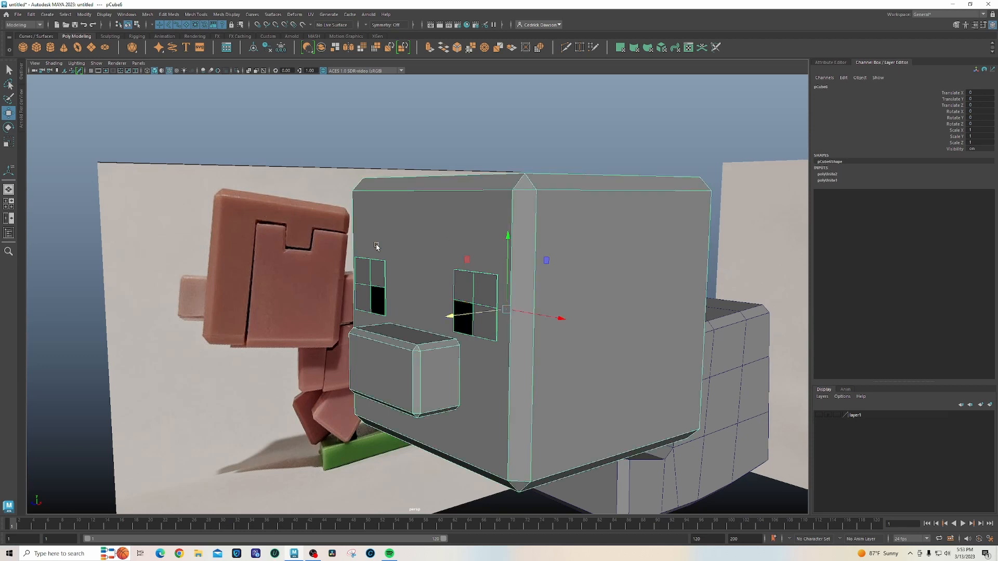
# Delete the combined mesh's construction history and rename it as Head.
pyautogui.moveTo(430, 314)
pyautogui.keyDown('alt'); pyautogui.mouseDown()
pyautogui.moveTo(404, 311)
pyautogui.moveTo(424, 315)
pyautogui.mouseUp(); pyautogui.keyUp('alt')
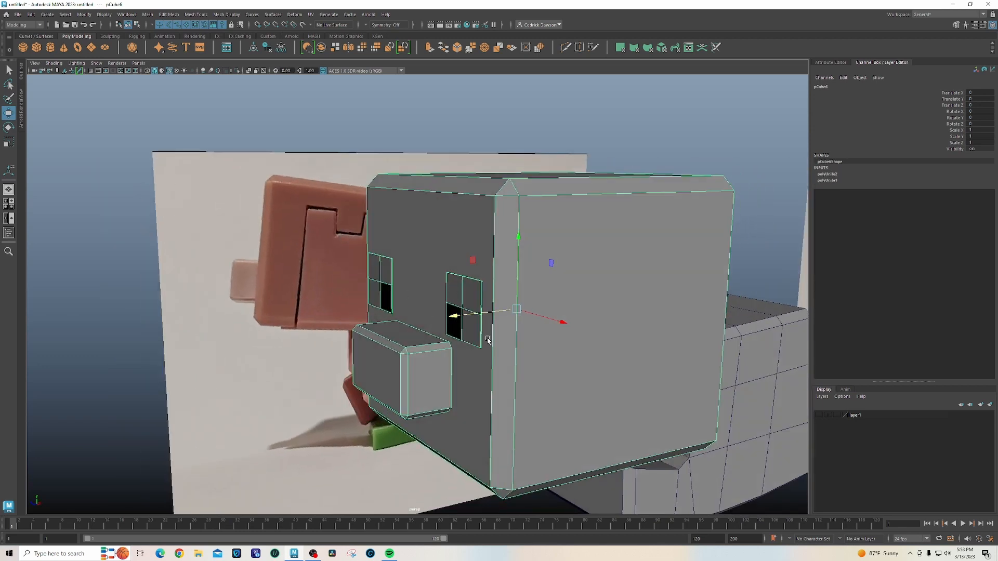
pyautogui.keyDown('alt'); pyautogui.moveTo(488, 340); pyautogui.dragTo(517, 341); pyautogui.keyUp('alt')
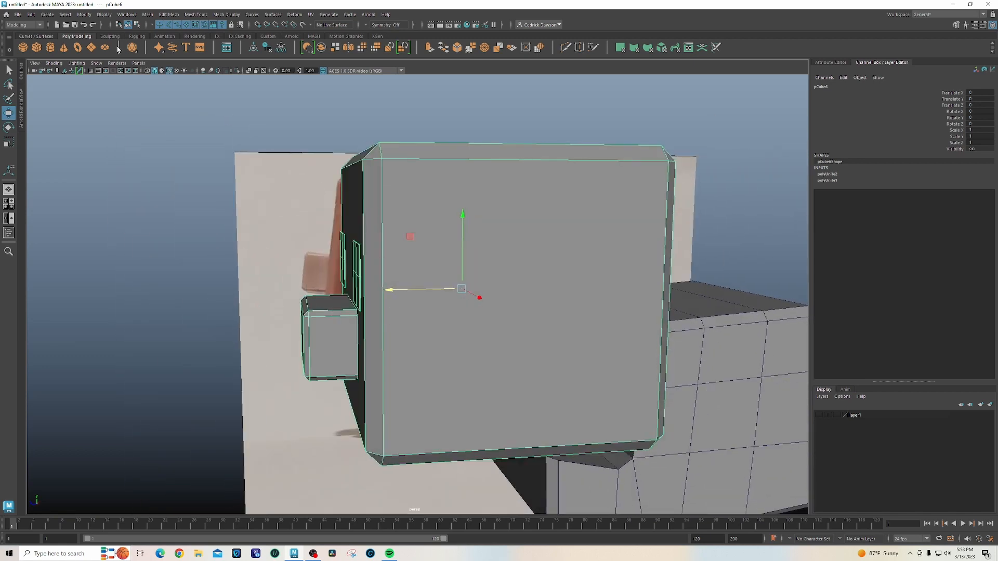
pyautogui.click(43, 16)
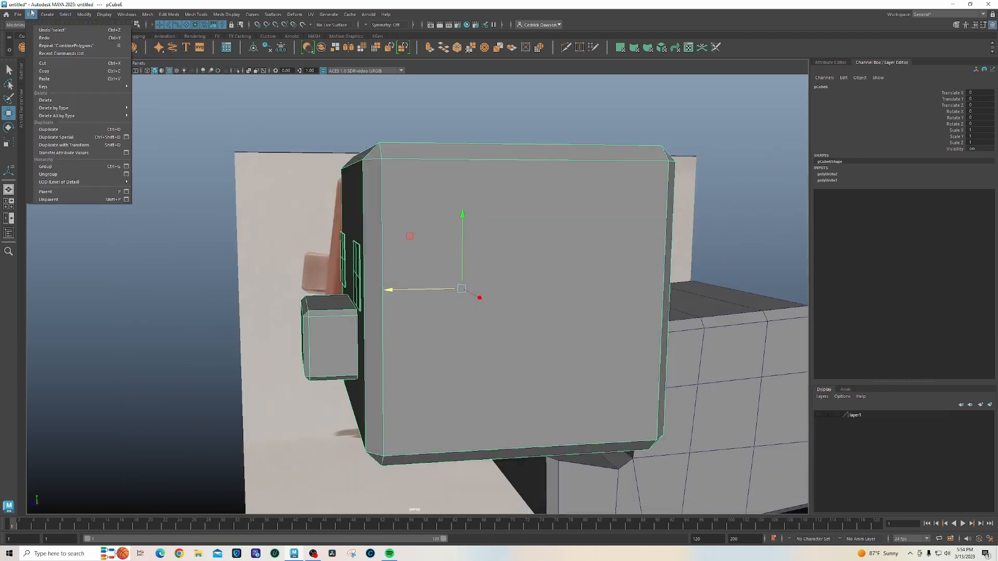
pyautogui.moveTo(110, 114)
pyautogui.click(153, 106)
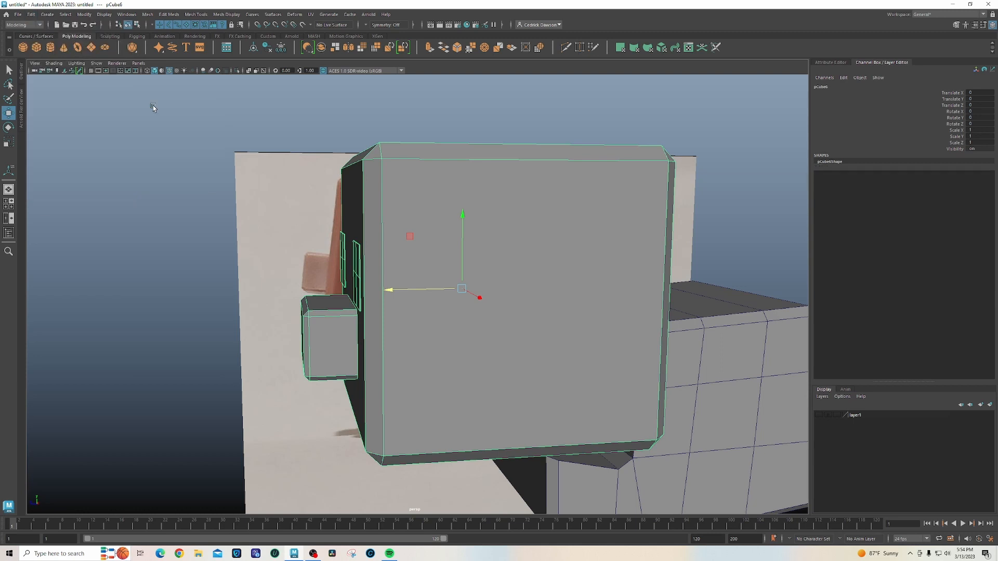
pyautogui.doubleClick(821, 86)
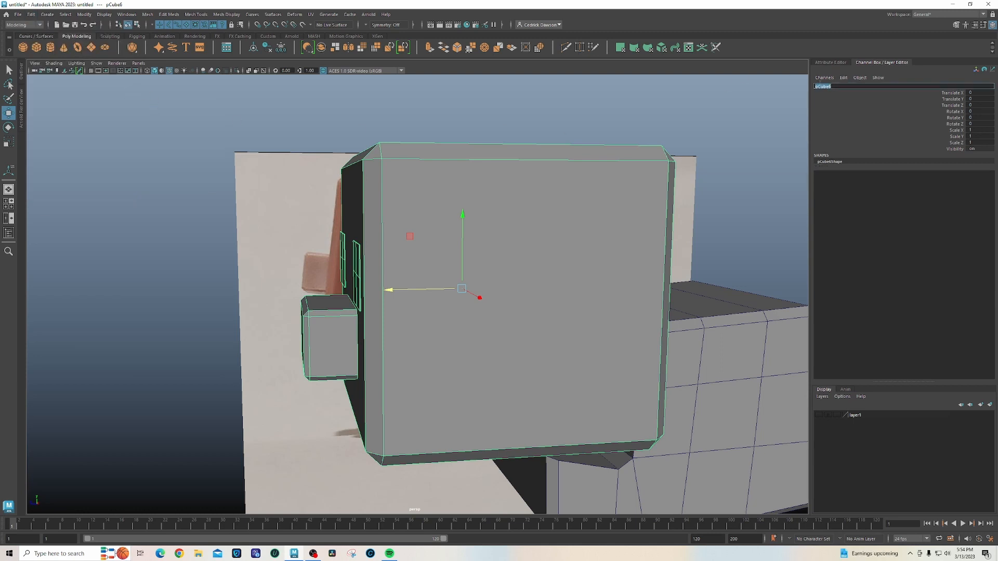
pyautogui.press('Return')
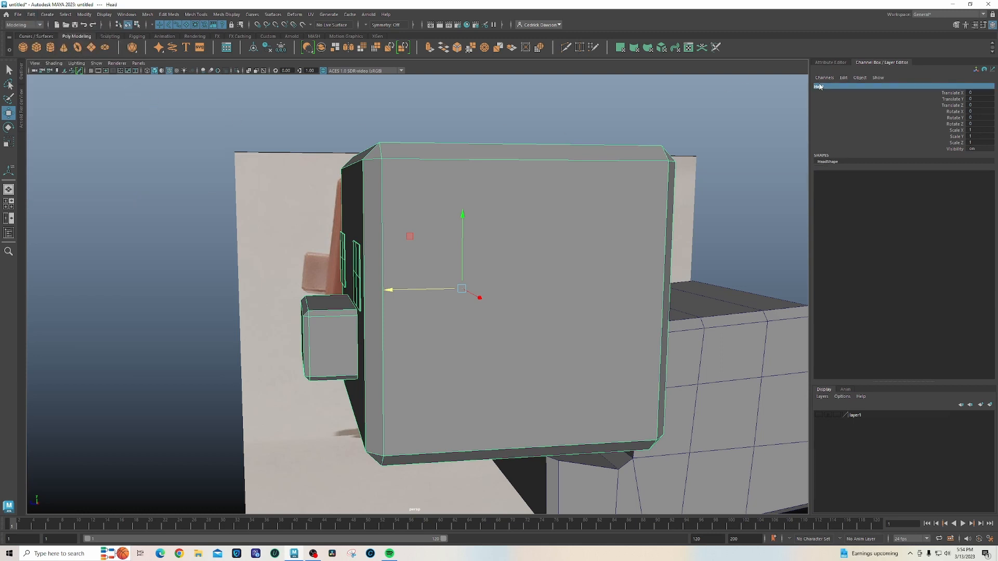
# Move the vertices of both eyes back in the side view until they sit almost flush with the head's front face.
pyautogui.keyDown('alt'); pyautogui.moveTo(505, 262); pyautogui.dragTo(488, 279); pyautogui.keyUp('alt')
pyautogui.press('space')
pyautogui.press('space')
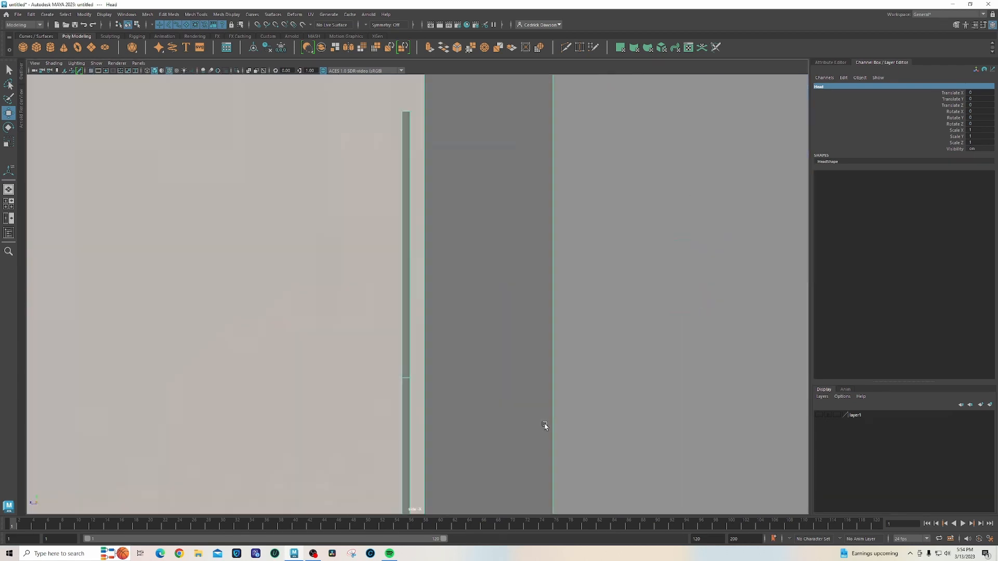
pyautogui.press('space')
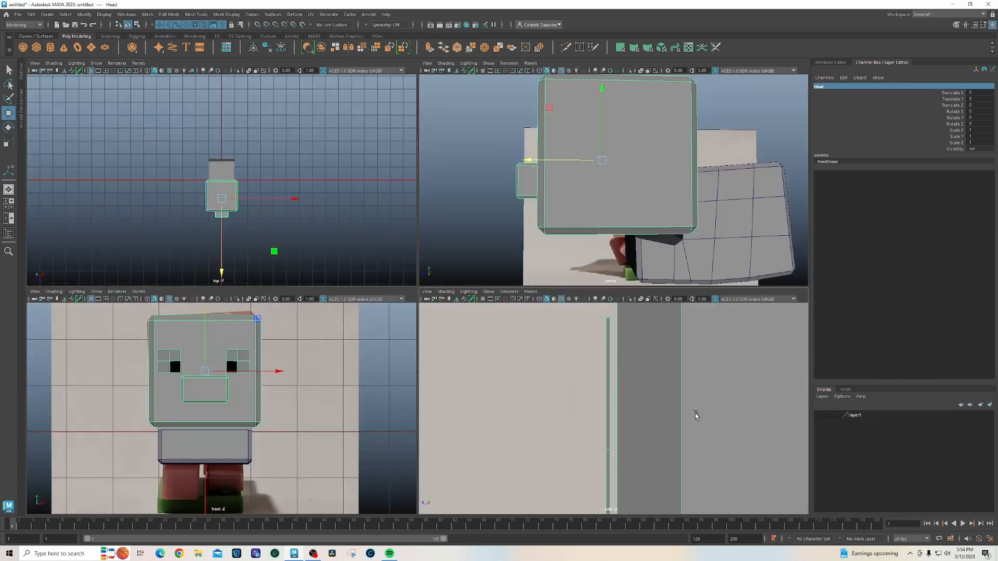
pyautogui.press('space')
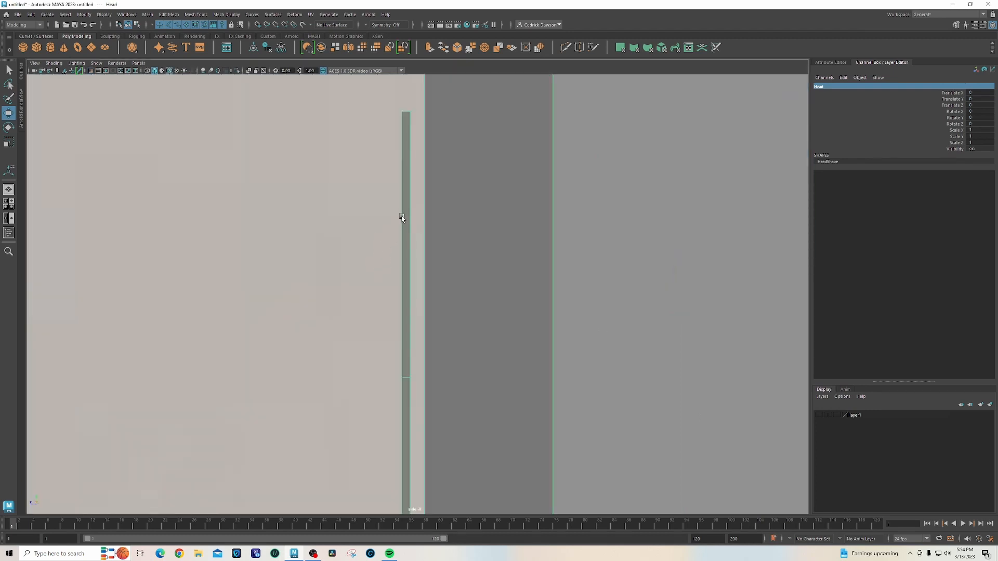
pyautogui.moveTo(407, 214); pyautogui.dragTo(376, 214, button='right')
pyautogui.scroll(-10, 402, 257)
pyautogui.keyDown('alt'); pyautogui.moveTo(405, 261); pyautogui.dragTo(394, 234, button='middle'); pyautogui.keyUp('alt')
pyautogui.scroll(2, 395, 255)
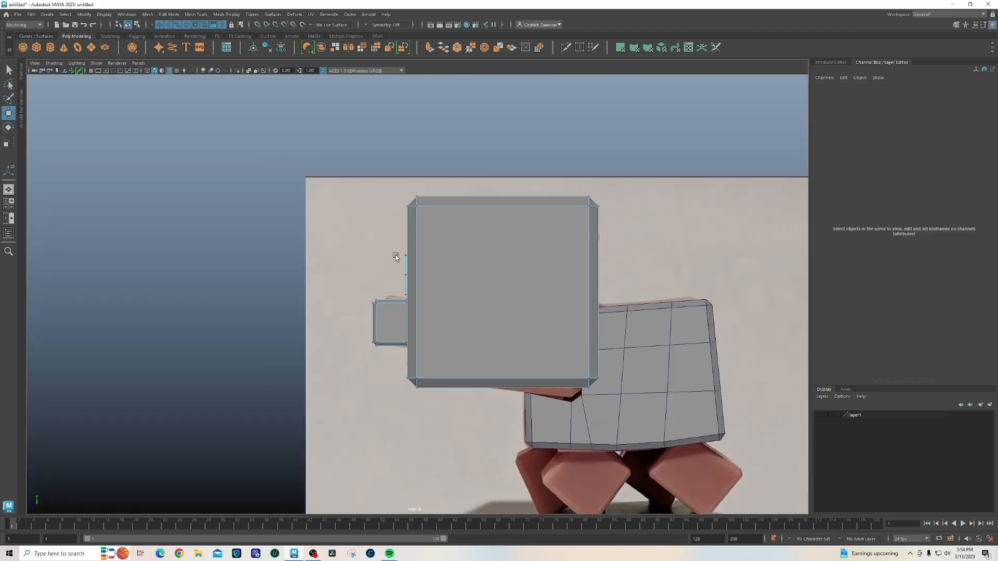
pyautogui.scroll(3, 396, 256)
pyautogui.moveTo(384, 217); pyautogui.dragTo(414, 298)
pyautogui.scroll(5, 415, 303)
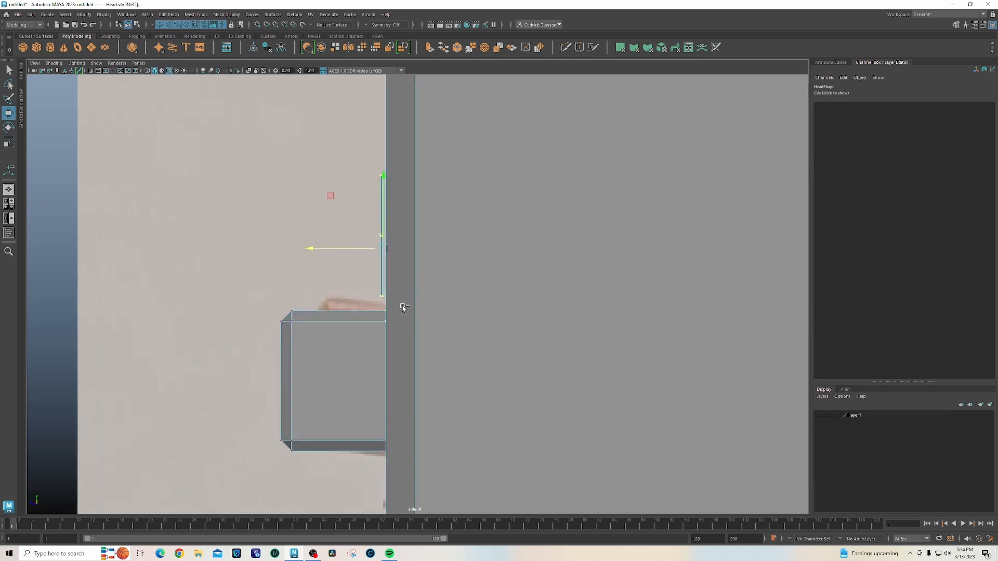
pyautogui.keyDown('alt'); pyautogui.moveTo(343, 223); pyautogui.dragTo(346, 259, button='middle'); pyautogui.keyUp('alt')
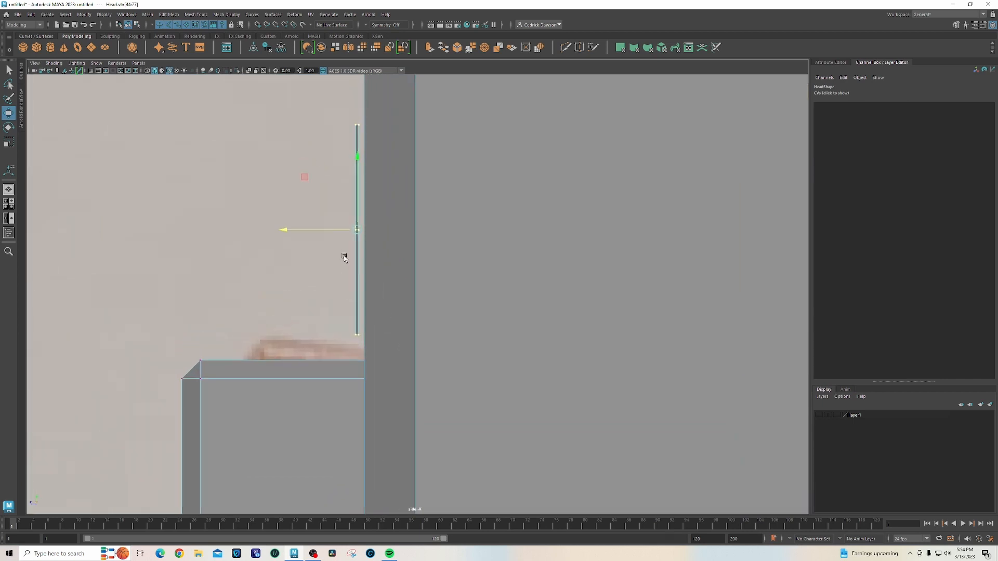
pyautogui.moveTo(342, 231); pyautogui.dragTo(347, 230)
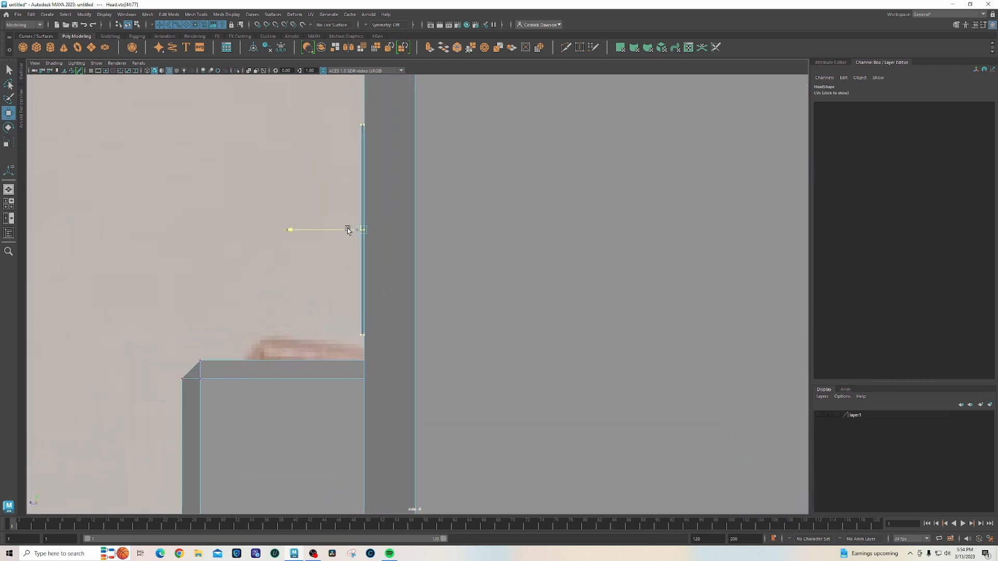
pyautogui.moveTo(379, 182); pyautogui.dragTo(421, 171, button='right')
# Rotate the head to about 2.77° around Z and raise it to Translate Y 0.053 to match the front reference.
pyautogui.press('space')
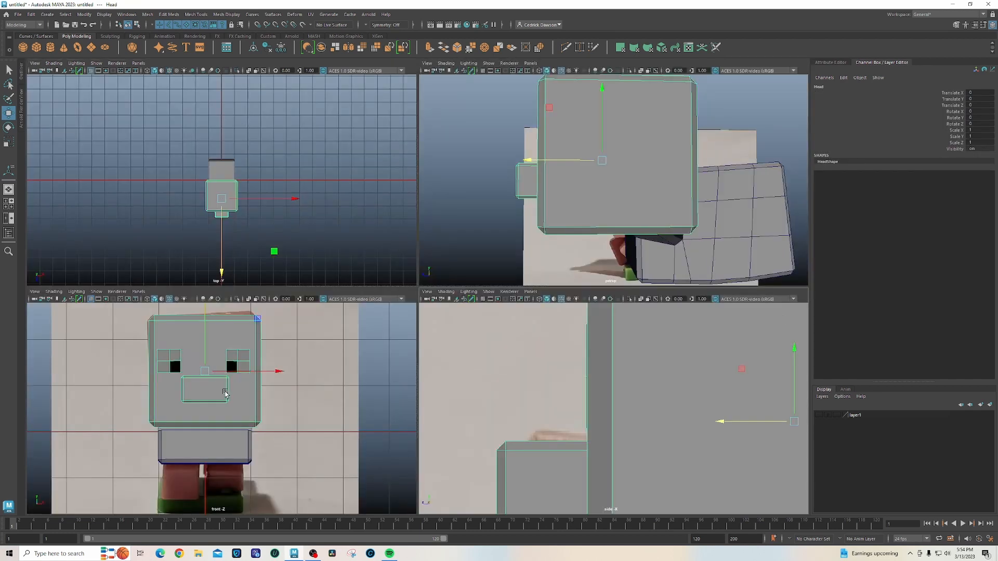
pyautogui.press('4')
pyautogui.scroll(3, 240, 394)
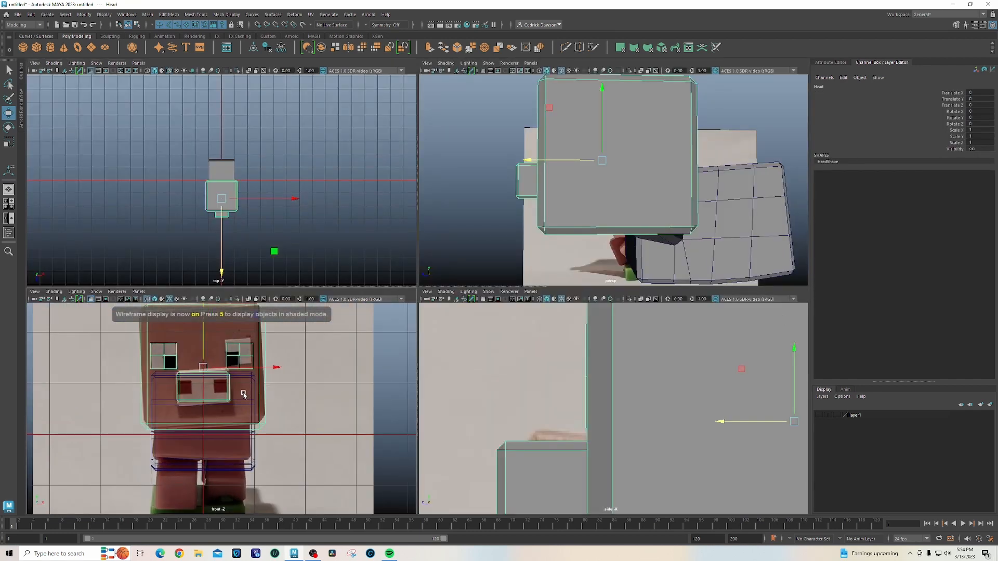
pyautogui.press('e')
pyautogui.press('space')
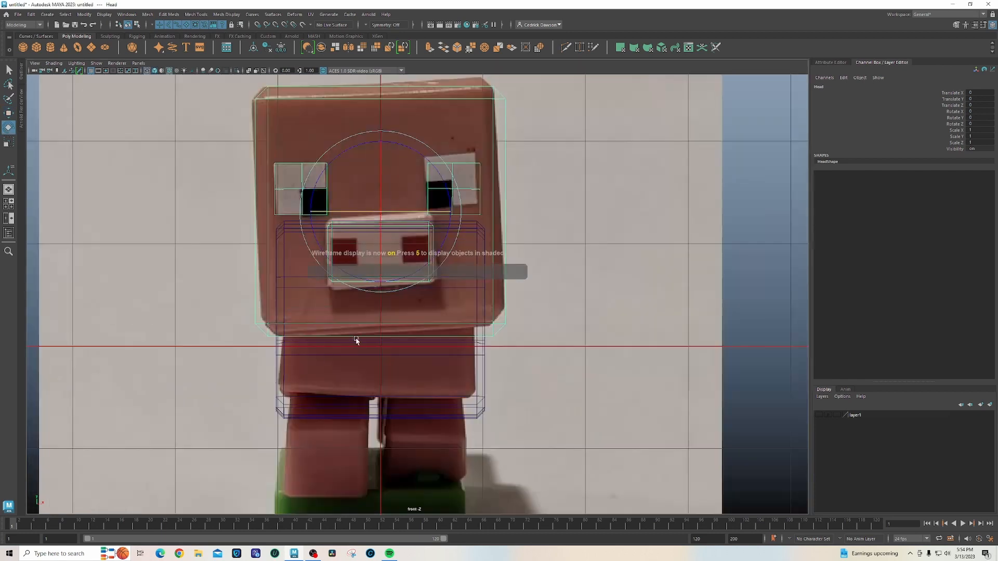
pyautogui.keyDown('alt'); pyautogui.moveTo(356, 340); pyautogui.dragTo(343, 382, button='middle'); pyautogui.keyUp('alt')
pyautogui.moveTo(442, 226); pyautogui.dragTo(442, 222)
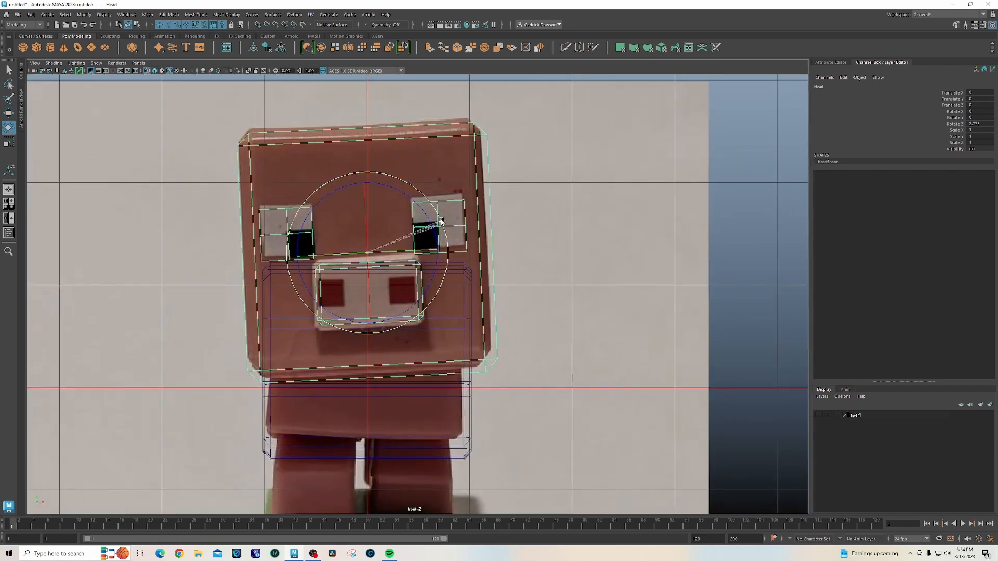
pyautogui.press('w')
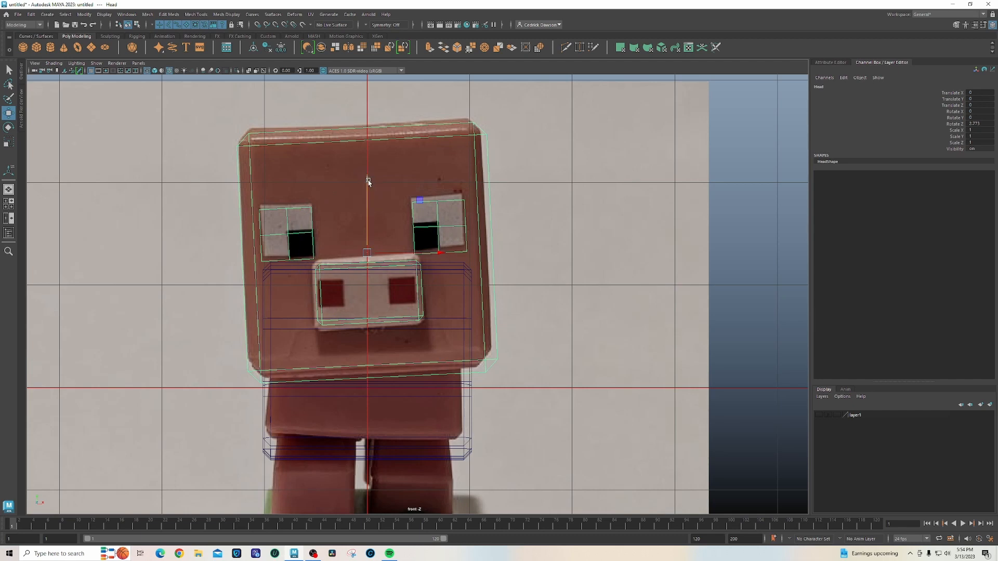
pyautogui.moveTo(368, 181); pyautogui.dragTo(367, 177)
pyautogui.scroll(3, 345, 282)
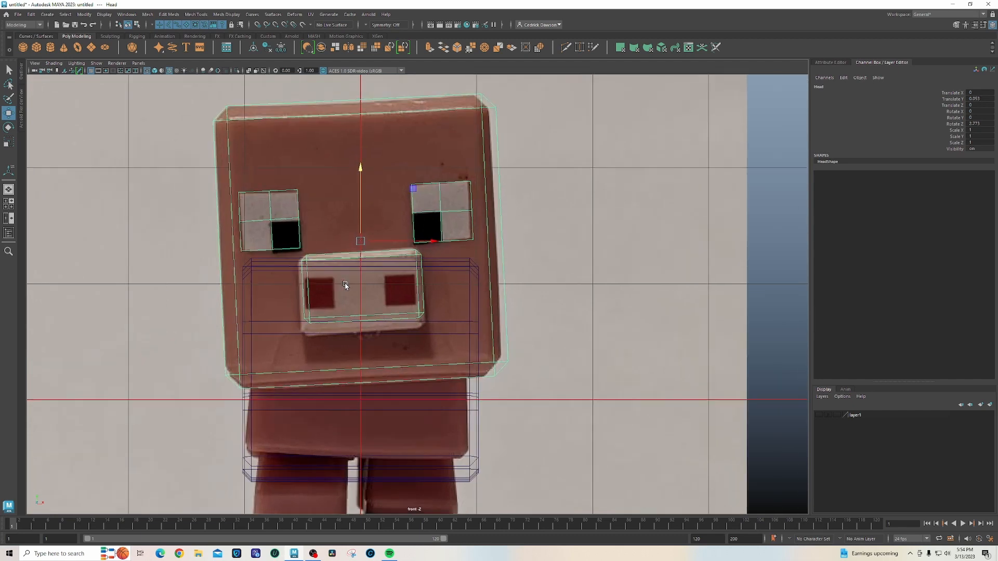
# Lower the snout's faces on the head and scale them up uniformly to fit the snout in the front reference.
pyautogui.click(403, 251)
pyautogui.scroll(3, 402, 263)
pyautogui.scroll(2, 408, 252)
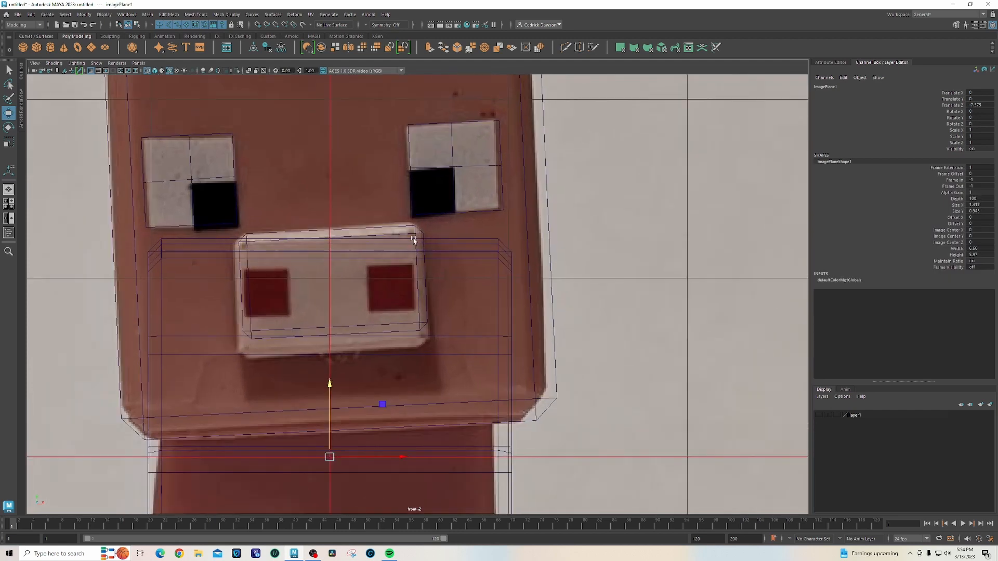
pyautogui.click(415, 230)
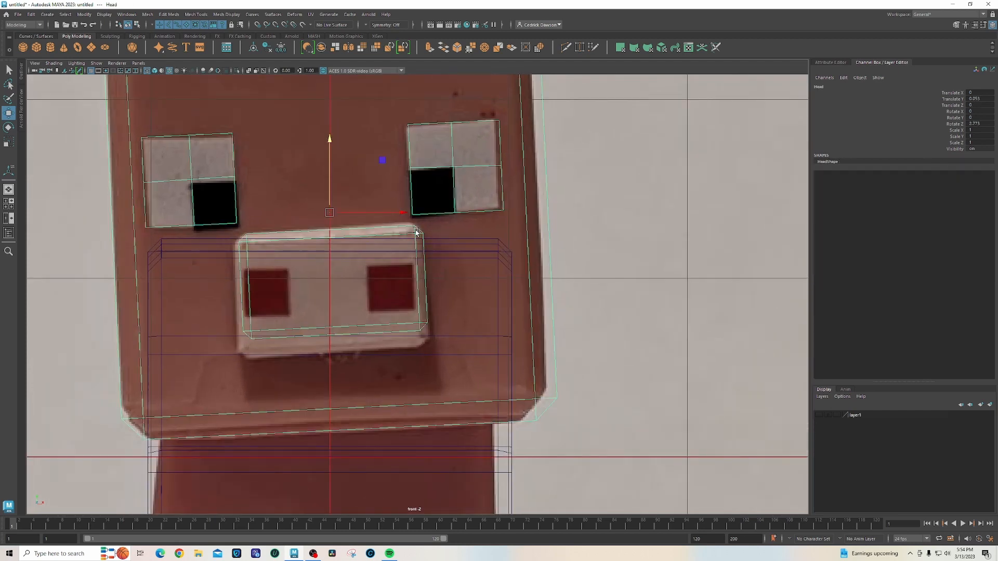
pyautogui.moveTo(418, 231); pyautogui.dragTo(364, 242, button='right')
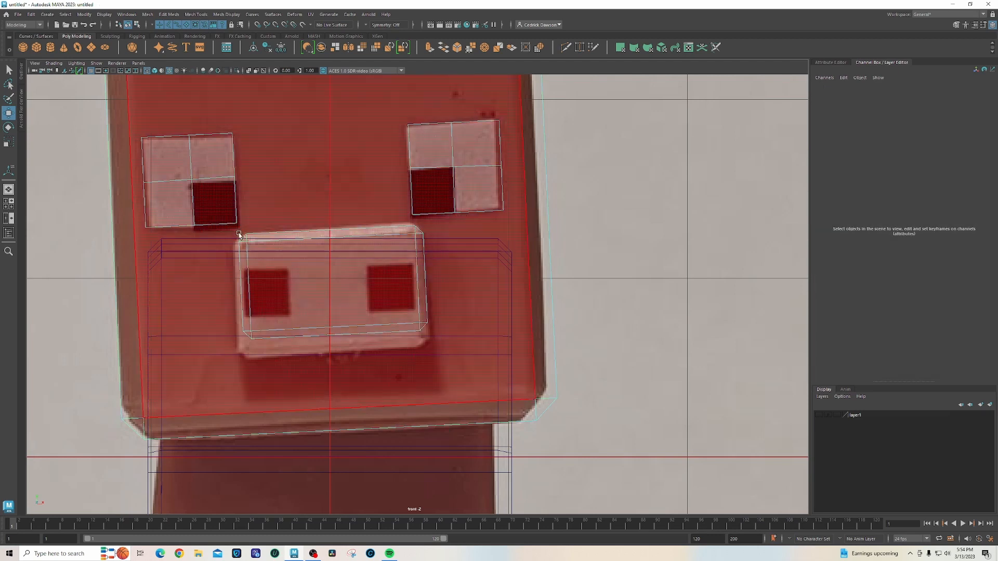
pyautogui.click(474, 283)
pyautogui.hotkey('ctrl', 'z')
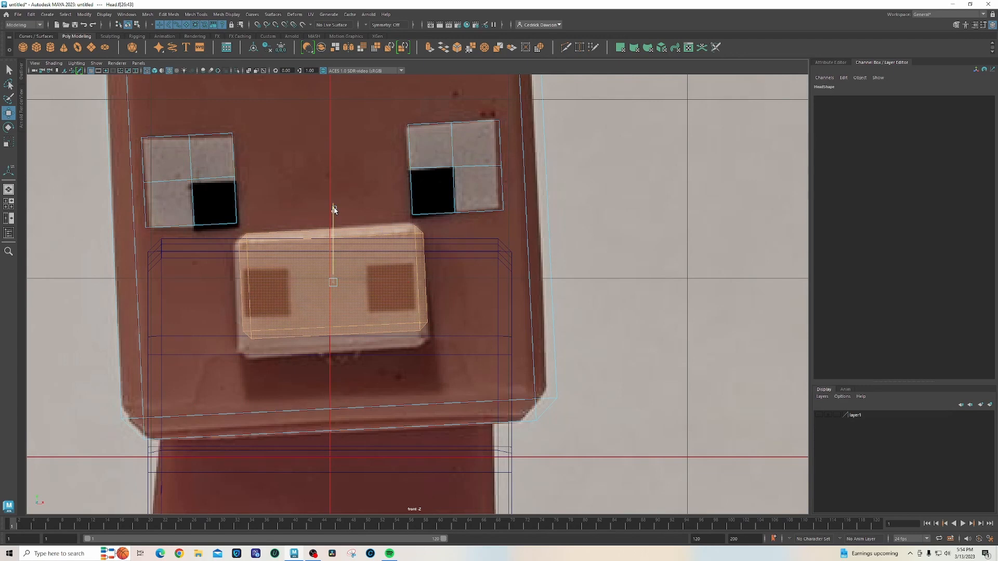
pyautogui.press('r')
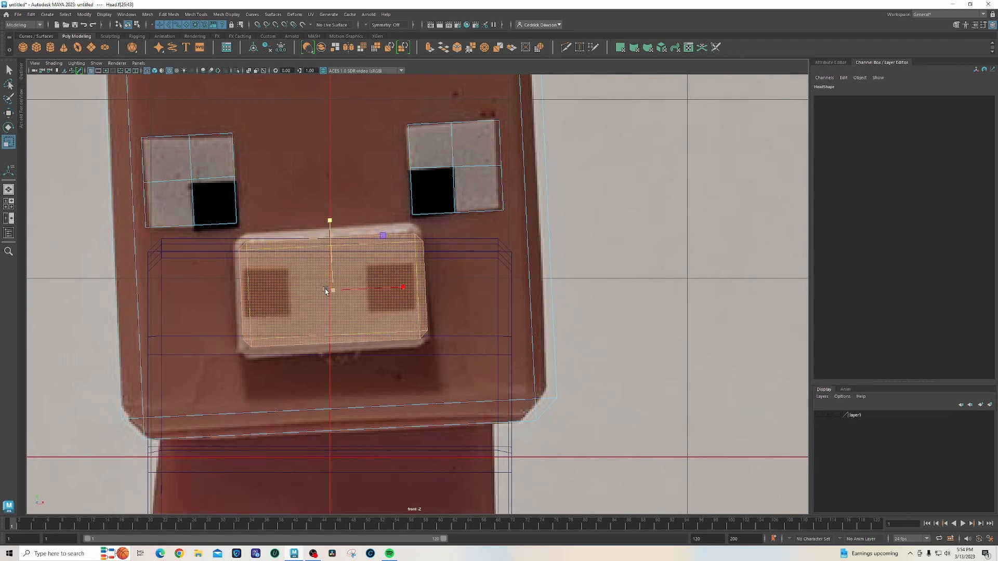
pyautogui.moveTo(334, 291); pyautogui.dragTo(342, 293)
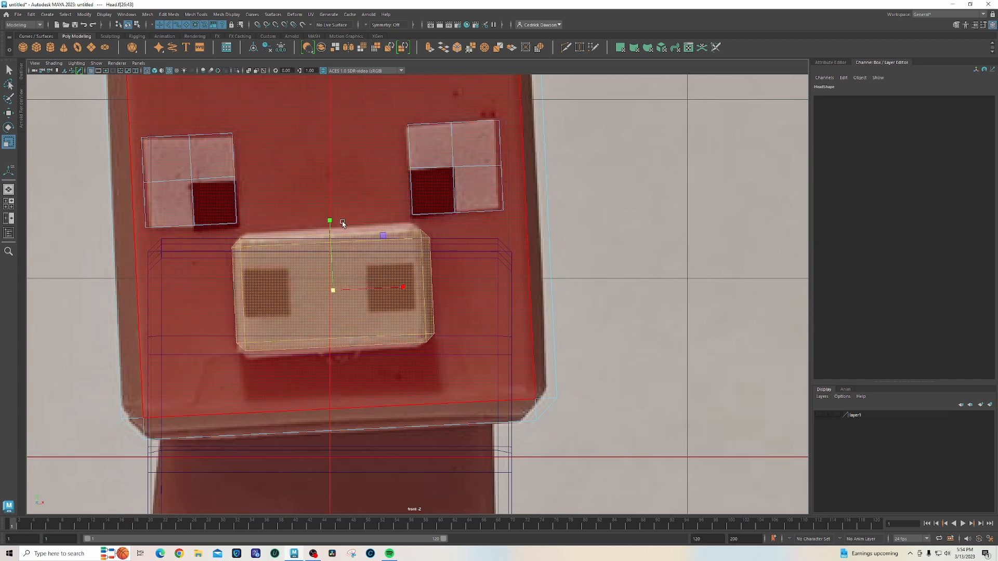
pyautogui.press('space')
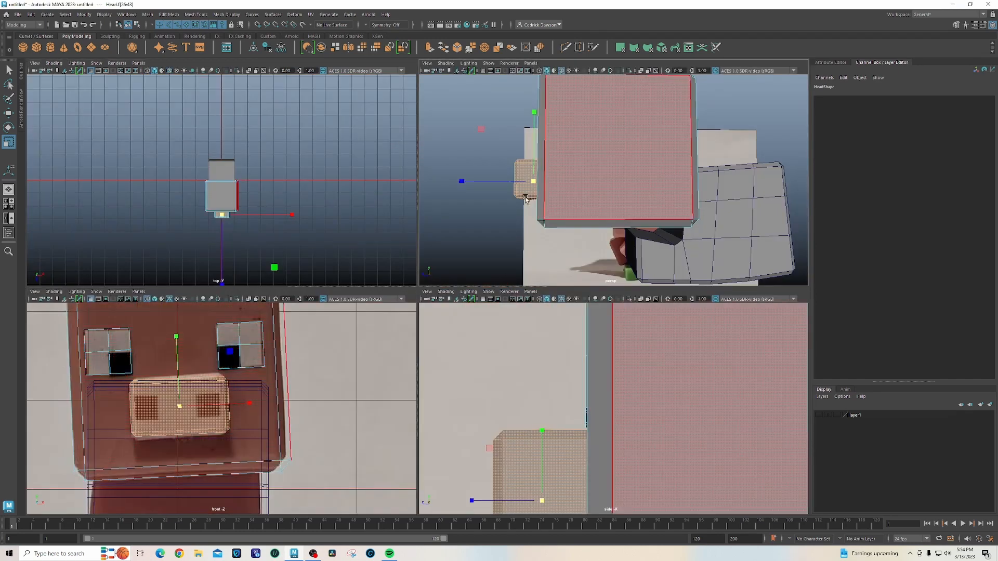
pyautogui.press('space')
pyautogui.moveTo(499, 190); pyautogui.dragTo(536, 172, button='right')
# Tilt the head about 7.5° snout-up to match the side reference and lower it to Translate Y 0.002.
pyautogui.press('space')
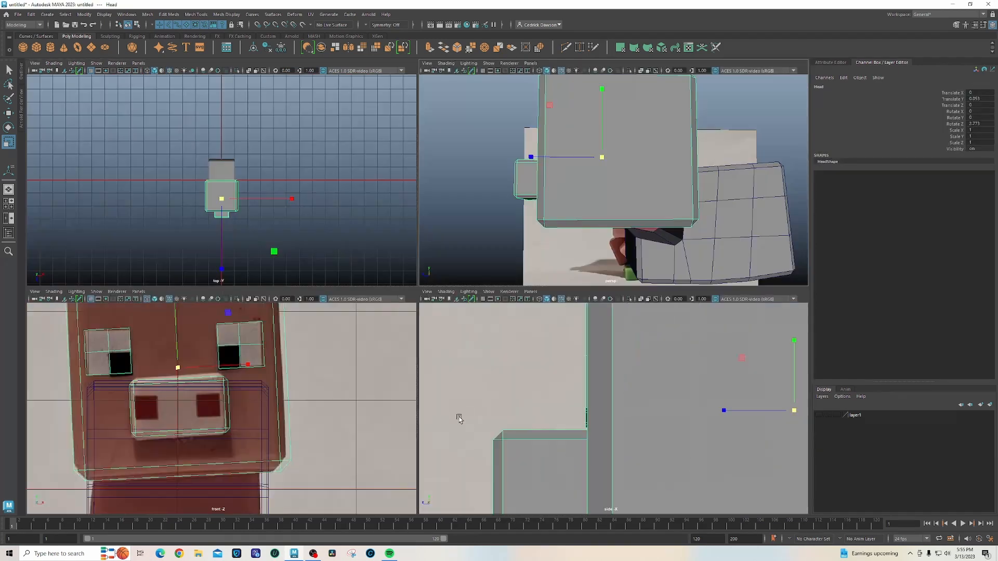
pyautogui.press('space')
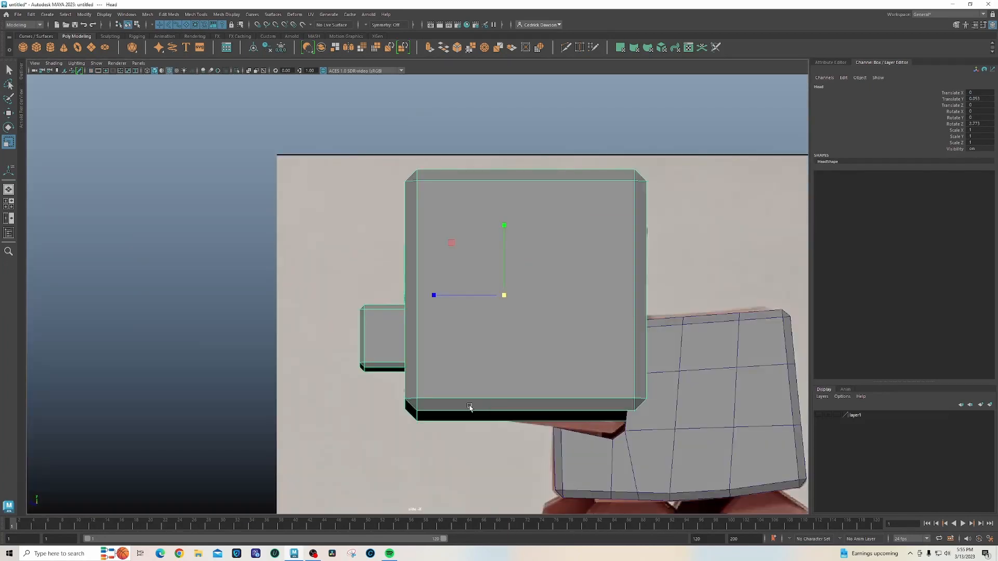
pyautogui.press('4')
pyautogui.keyDown('alt'); pyautogui.moveTo(536, 421); pyautogui.dragTo(513, 409, button='middle'); pyautogui.keyUp('alt')
pyautogui.press('e')
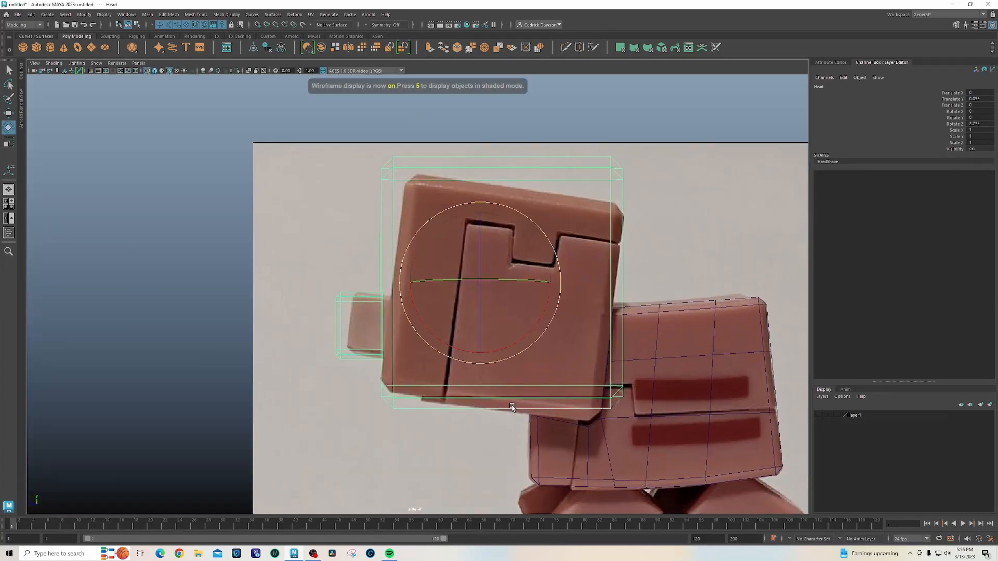
pyautogui.moveTo(541, 225); pyautogui.dragTo(552, 231)
pyautogui.press('w')
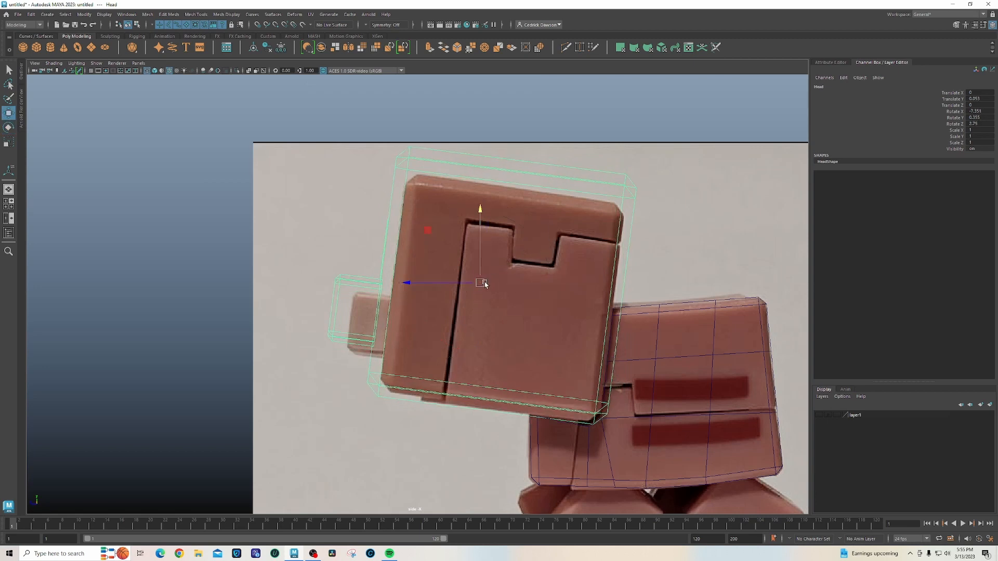
pyautogui.moveTo(480, 208); pyautogui.dragTo(481, 218)
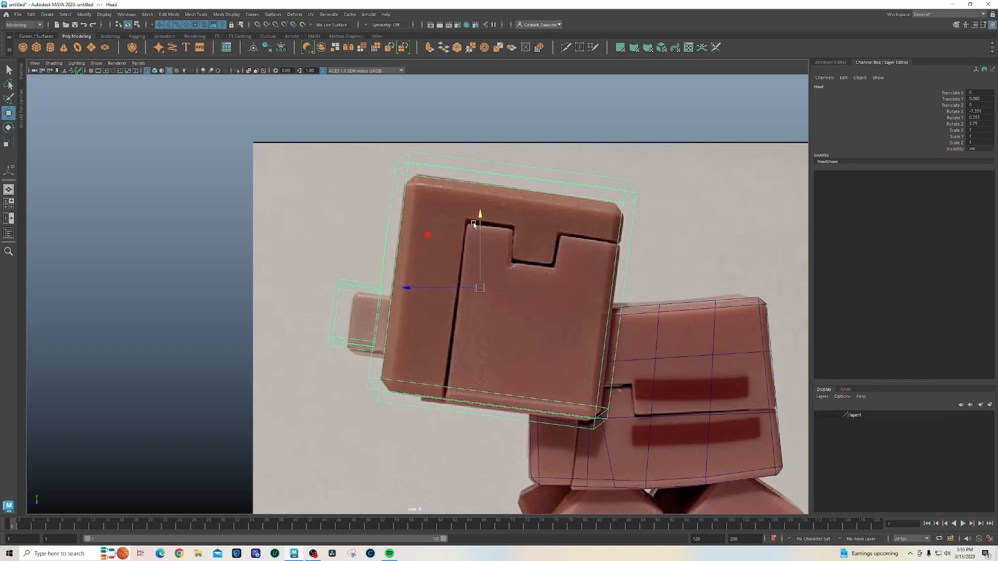
# Scale the head uniformly to 0.912 and shift it down and back to fit the outline in the side reference.
pyautogui.keyDown('alt'); pyautogui.moveTo(628, 419); pyautogui.dragTo(592, 399, button='middle'); pyautogui.keyUp('alt')
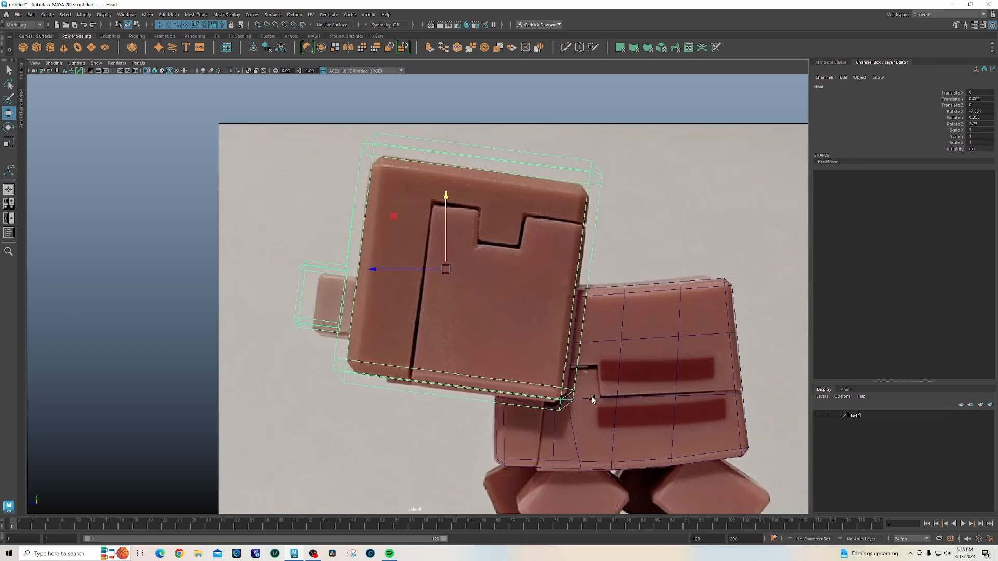
pyautogui.press('r')
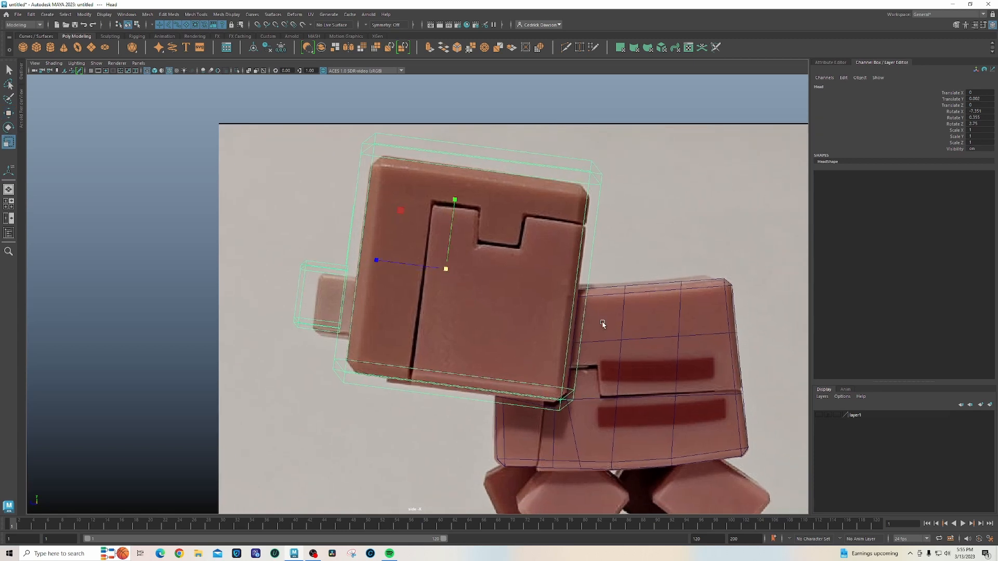
pyautogui.click(625, 301)
pyautogui.keyDown('alt'); pyautogui.moveTo(660, 327); pyautogui.dragTo(585, 318, button='middle'); pyautogui.keyUp('alt')
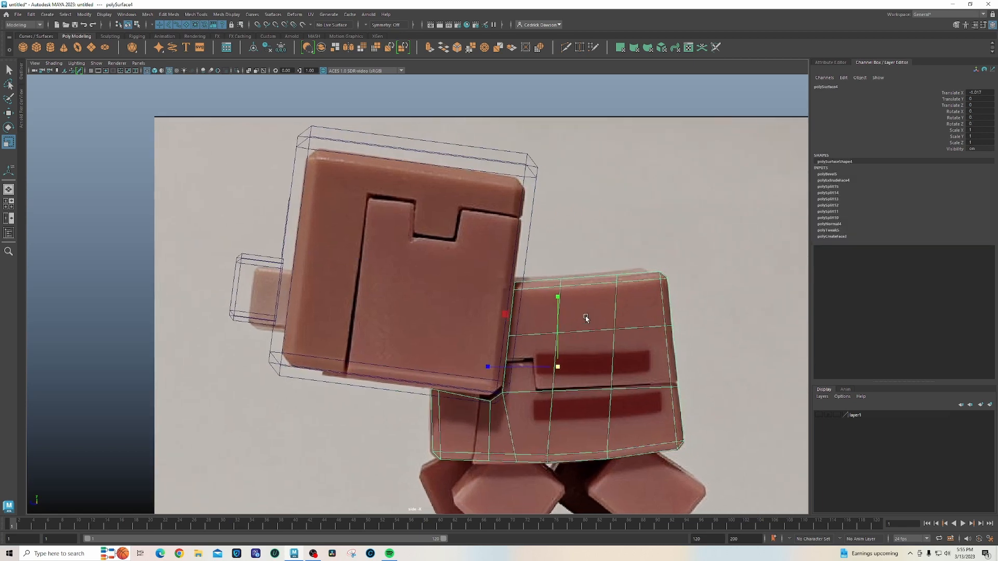
pyautogui.click(415, 200)
pyautogui.click(427, 165)
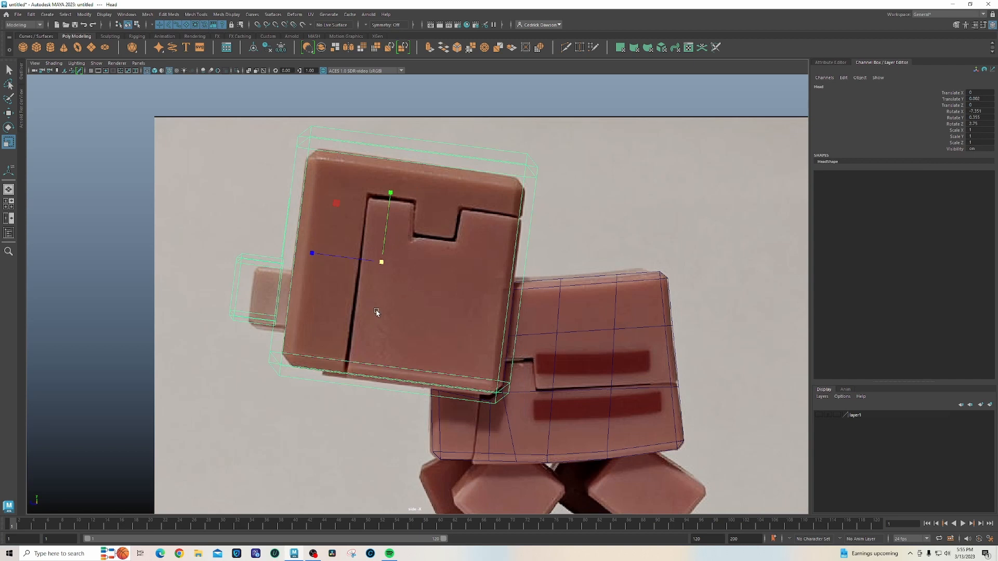
pyautogui.moveTo(387, 263); pyautogui.dragTo(363, 267)
pyautogui.press('w')
pyautogui.moveTo(384, 187); pyautogui.dragTo(383, 194)
pyautogui.moveTo(381, 266); pyautogui.dragTo(386, 270)
pyautogui.scroll(2, 512, 356)
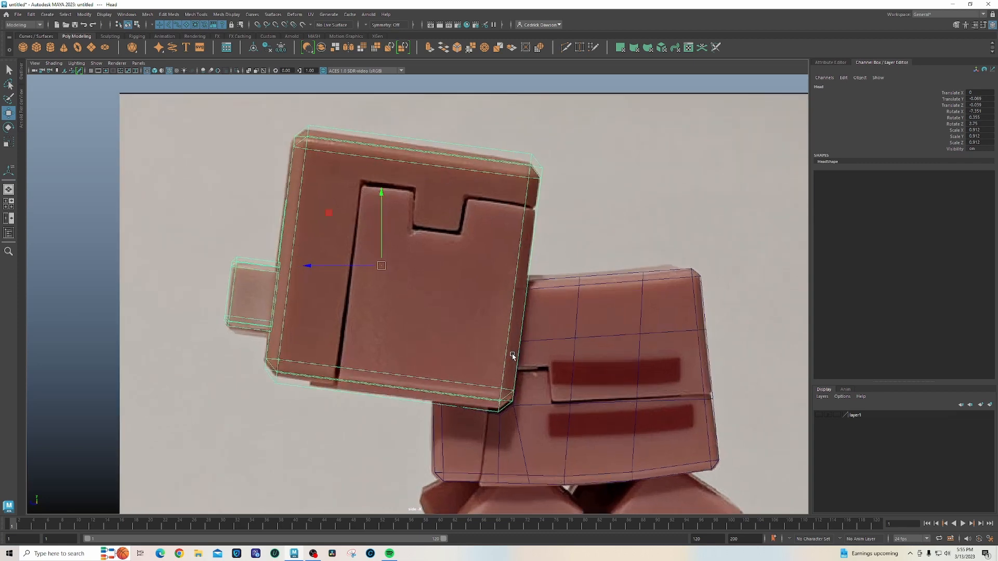
# Turn on shaded display in the side view and place a cube about 0.465 units wide on the green base in the reference.
pyautogui.press('5')
pyautogui.scroll(5, 537, 418)
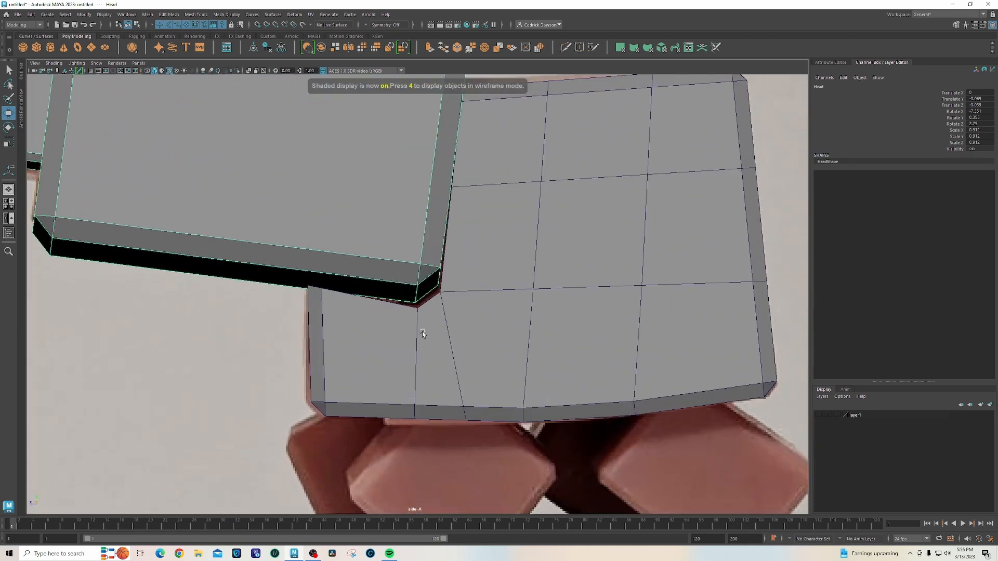
pyautogui.keyDown('alt'); pyautogui.moveTo(408, 236); pyautogui.dragTo(407, 259, button='middle'); pyautogui.keyUp('alt')
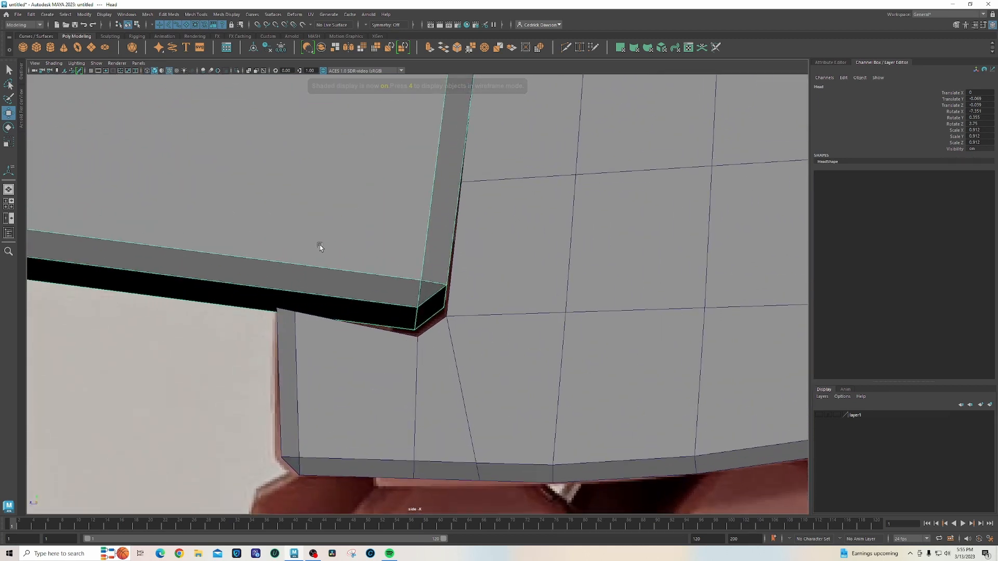
pyautogui.scroll(-4, 320, 245)
pyautogui.click(368, 354)
pyautogui.press('e')
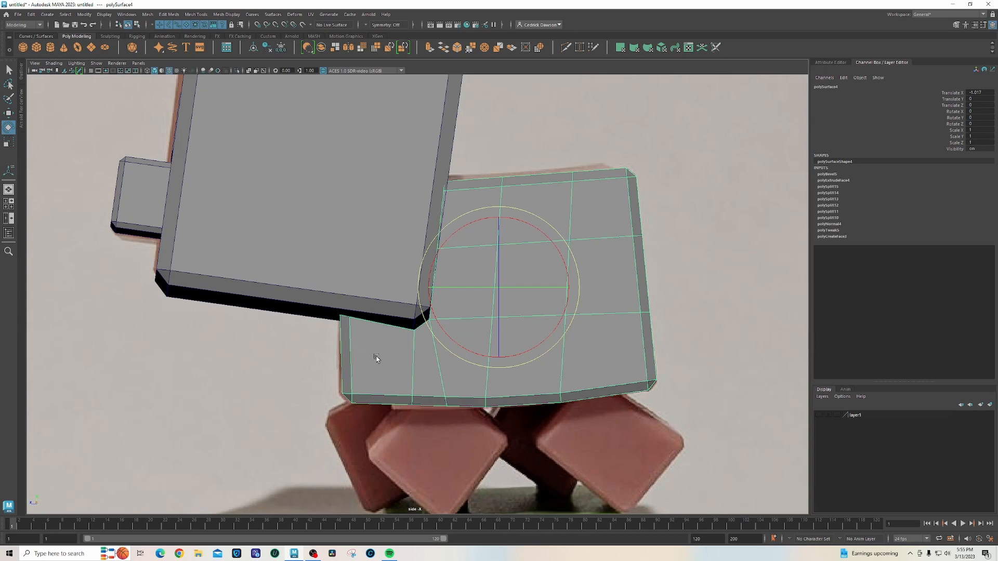
pyautogui.keyDown('alt'); pyautogui.moveTo(407, 403); pyautogui.dragTo(375, 326, button='middle'); pyautogui.keyUp('alt')
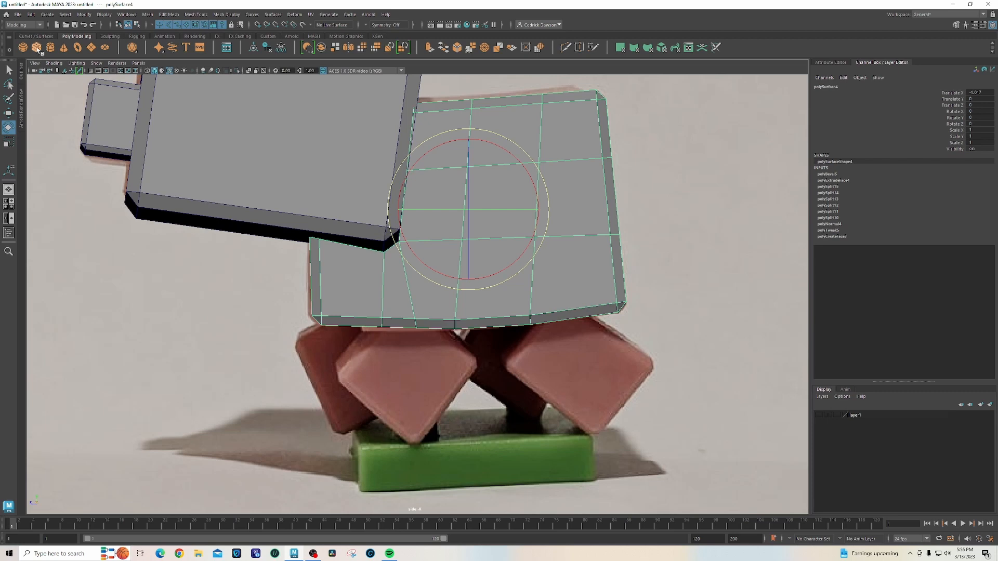
pyautogui.click(37, 48)
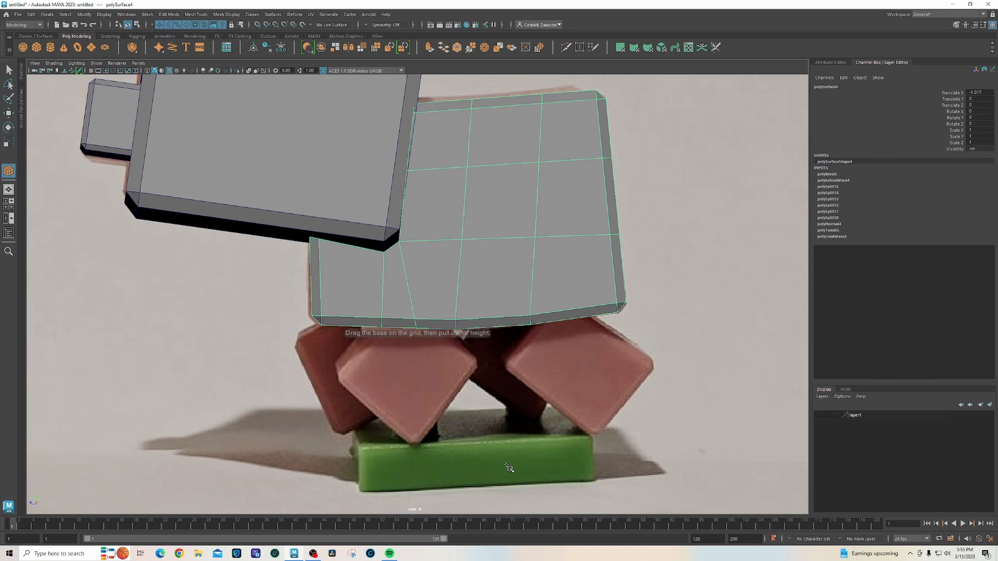
pyautogui.click(490, 469)
pyautogui.keyDown('alt'); pyautogui.moveTo(470, 453); pyautogui.dragTo(459, 401, button='middle'); pyautogui.keyUp('alt')
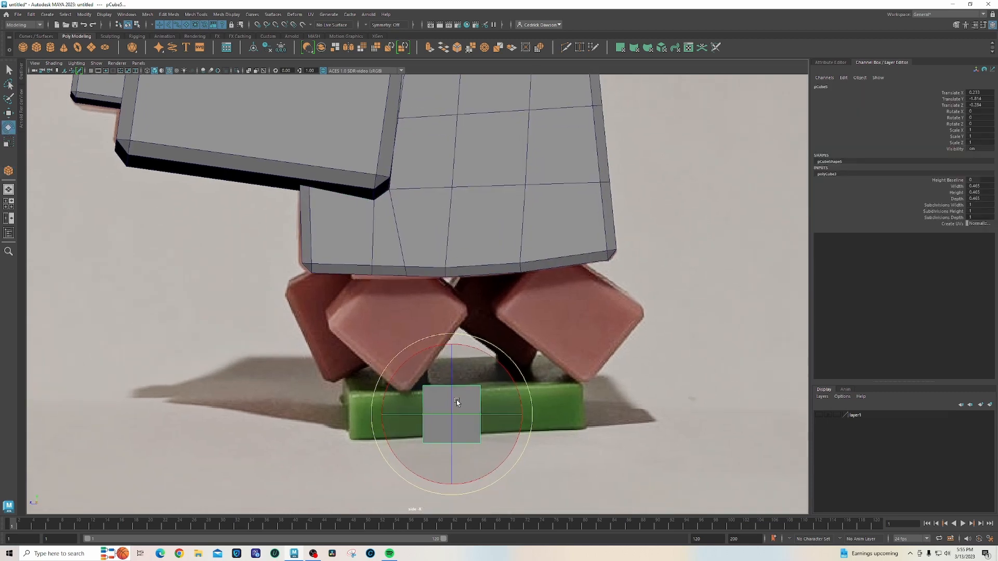
# Move the cube's top and bottom vertices to match the green base's height in the side reference.
pyautogui.moveTo(456, 400); pyautogui.dragTo(435, 323, button='right')
pyautogui.moveTo(364, 325); pyautogui.dragTo(583, 419)
pyautogui.press('w')
pyautogui.moveTo(453, 318); pyautogui.dragTo(455, 320)
pyautogui.moveTo(411, 456); pyautogui.dragTo(483, 430)
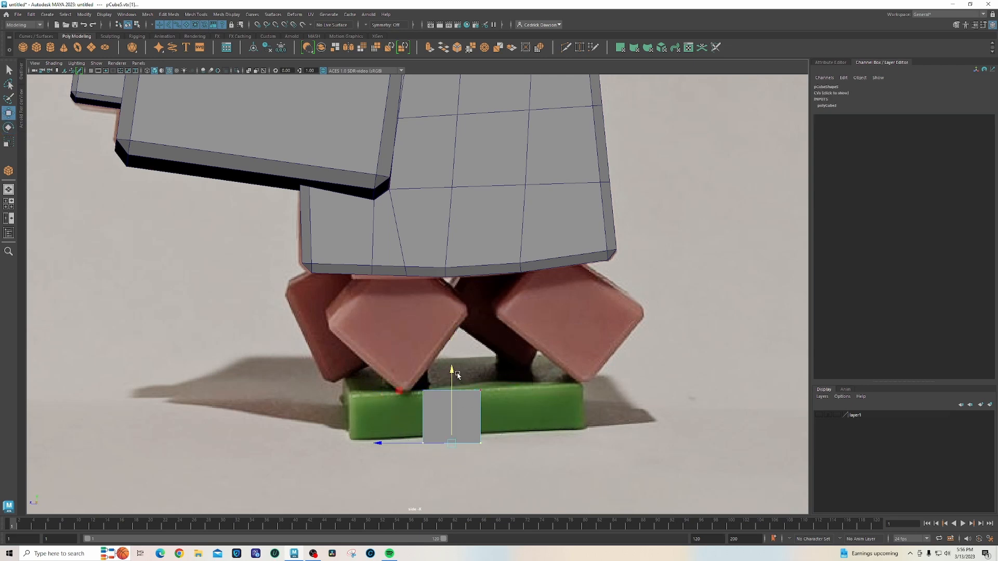
pyautogui.moveTo(454, 373); pyautogui.dragTo(453, 369)
# Extend the cube's front and back vertices to match the green base's length in the side reference.
pyautogui.moveTo(382, 370); pyautogui.dragTo(438, 461)
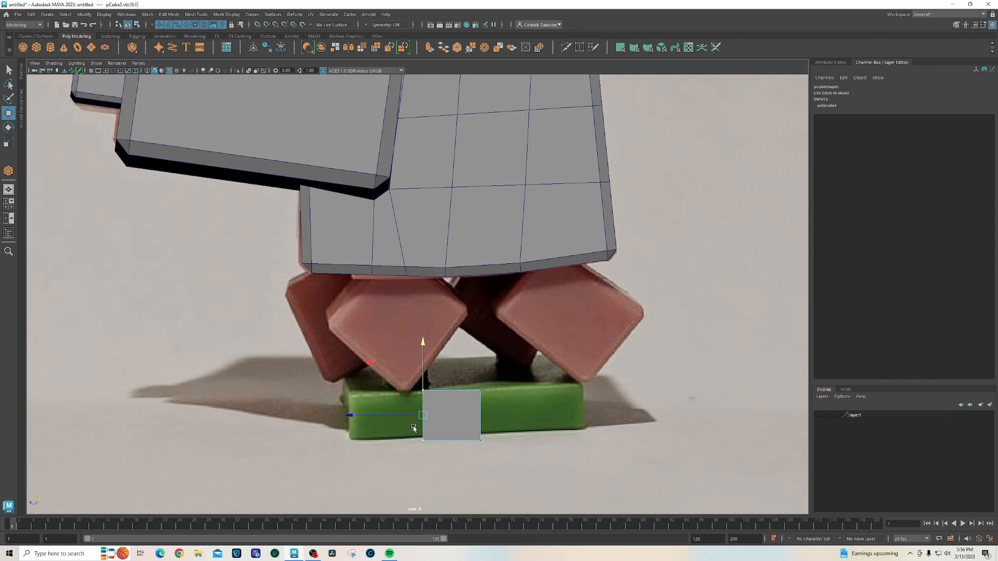
pyautogui.moveTo(412, 416); pyautogui.dragTo(337, 418)
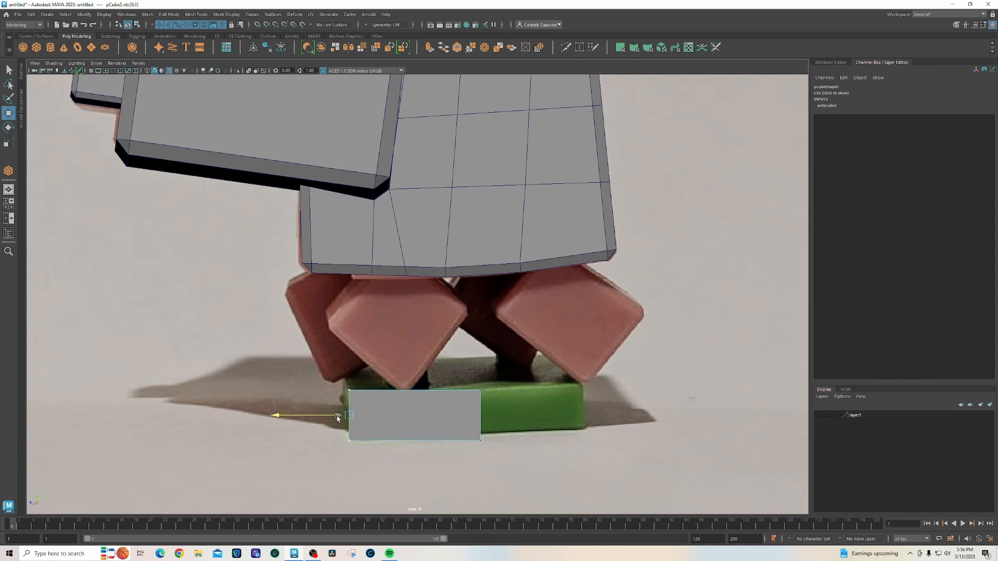
pyautogui.moveTo(450, 368); pyautogui.dragTo(483, 452)
pyautogui.moveTo(466, 416); pyautogui.dragTo(572, 422)
# Widen the base block in the front view by moving its side vertices out to the green base's edges.
pyautogui.press('space')
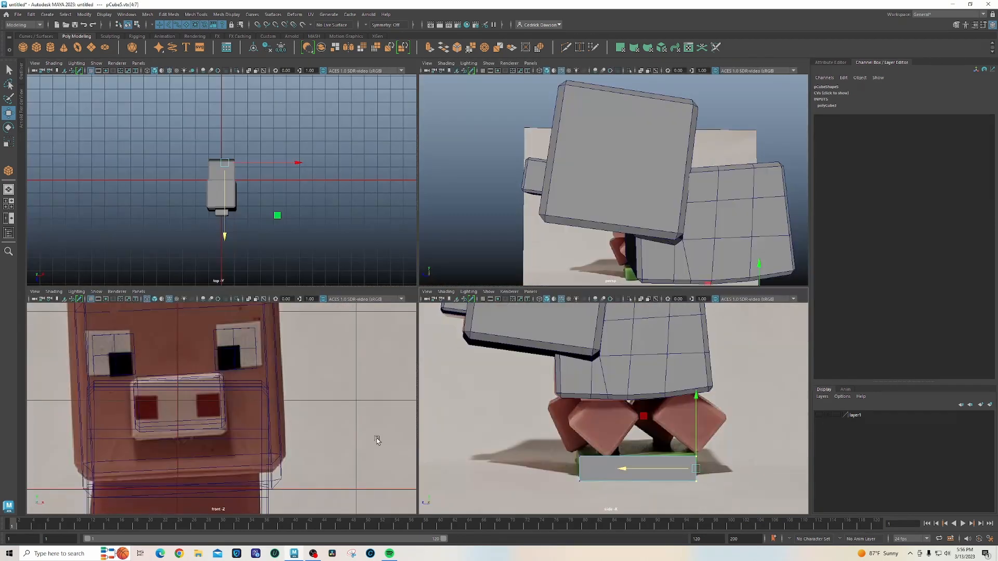
pyautogui.press('space')
pyautogui.keyDown('alt'); pyautogui.moveTo(305, 452); pyautogui.dragTo(338, 289, button='middle'); pyautogui.keyUp('alt')
pyautogui.keyDown('alt'); pyautogui.moveTo(332, 437); pyautogui.dragTo(375, 233, button='middle'); pyautogui.keyUp('alt')
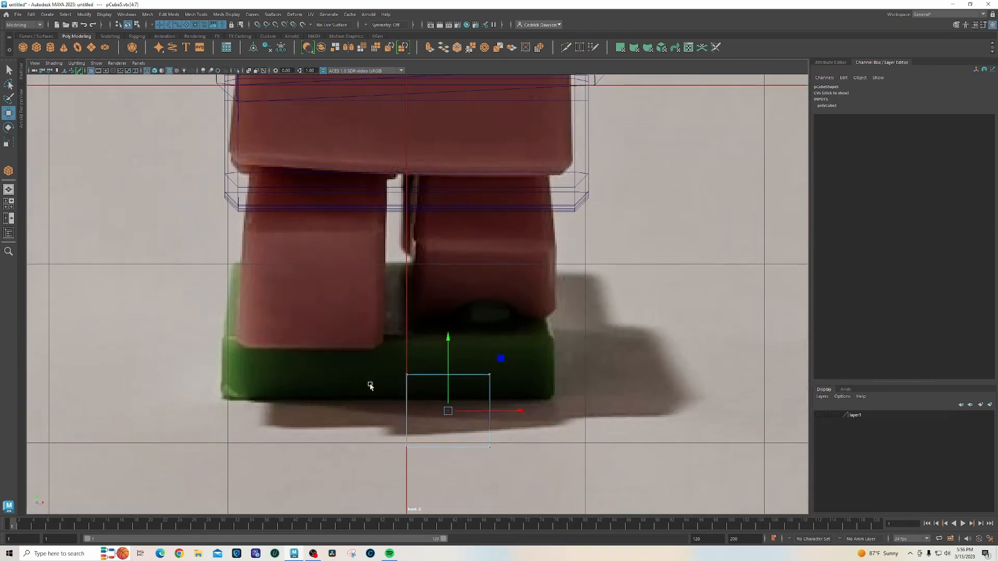
pyautogui.moveTo(370, 335); pyautogui.dragTo(416, 469)
pyautogui.moveTo(481, 414); pyautogui.dragTo(294, 400)
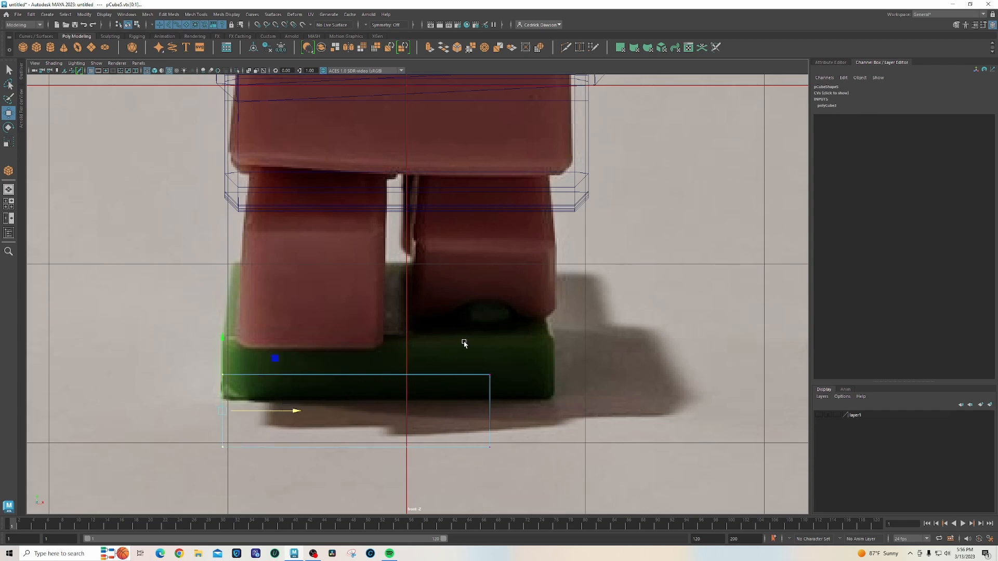
pyautogui.moveTo(463, 341); pyautogui.dragTo(524, 461)
pyautogui.moveTo(535, 409); pyautogui.dragTo(602, 406)
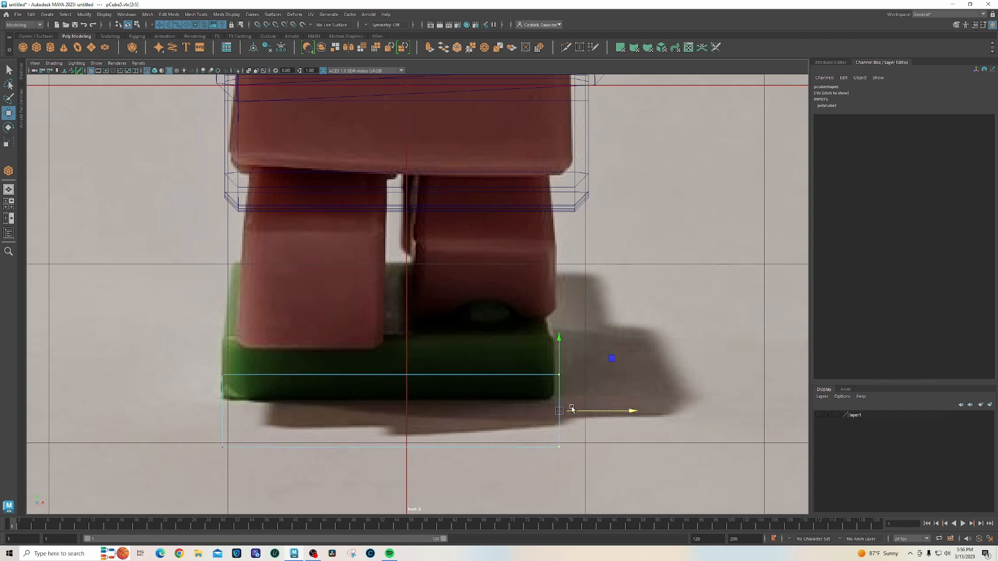
# Turn on shaded display in the front view and centre the base block's pivot.
pyautogui.press('5')
pyautogui.moveTo(431, 389); pyautogui.dragTo(466, 312, button='right')
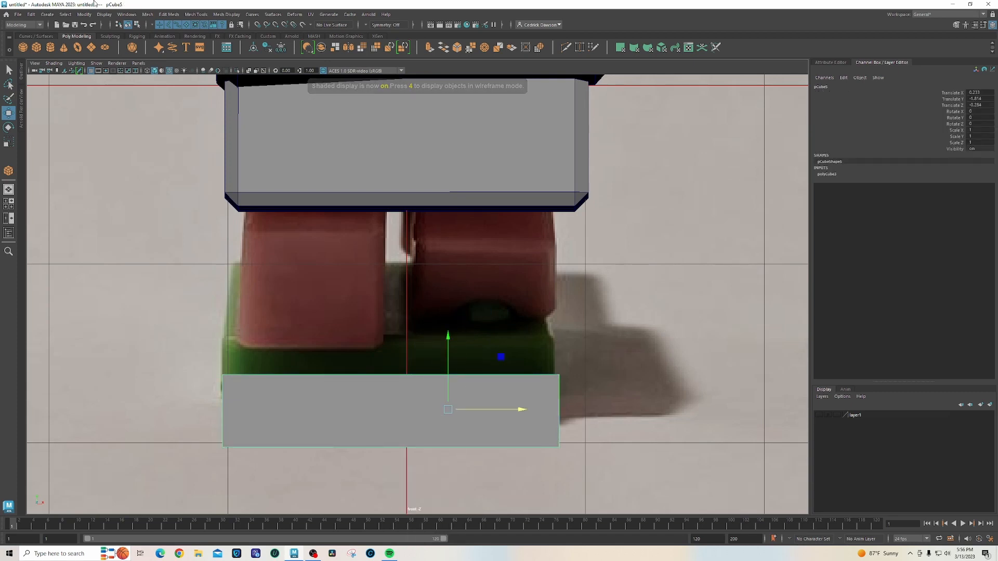
pyautogui.click(84, 14)
pyautogui.click(103, 74)
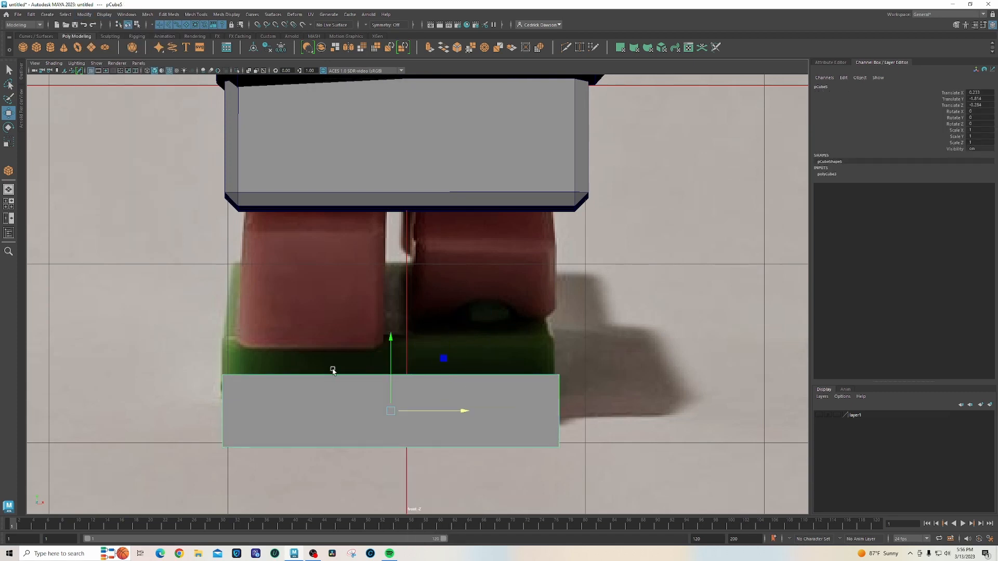
# Bevel all edges of the base block with a fraction of 0.1 and return to object selection.
pyautogui.press('space')
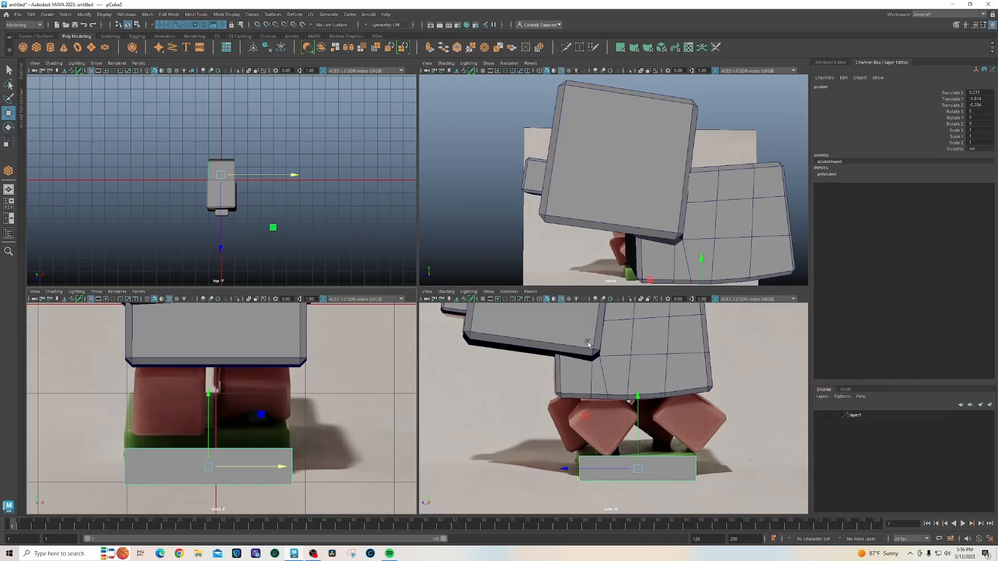
pyautogui.press('space')
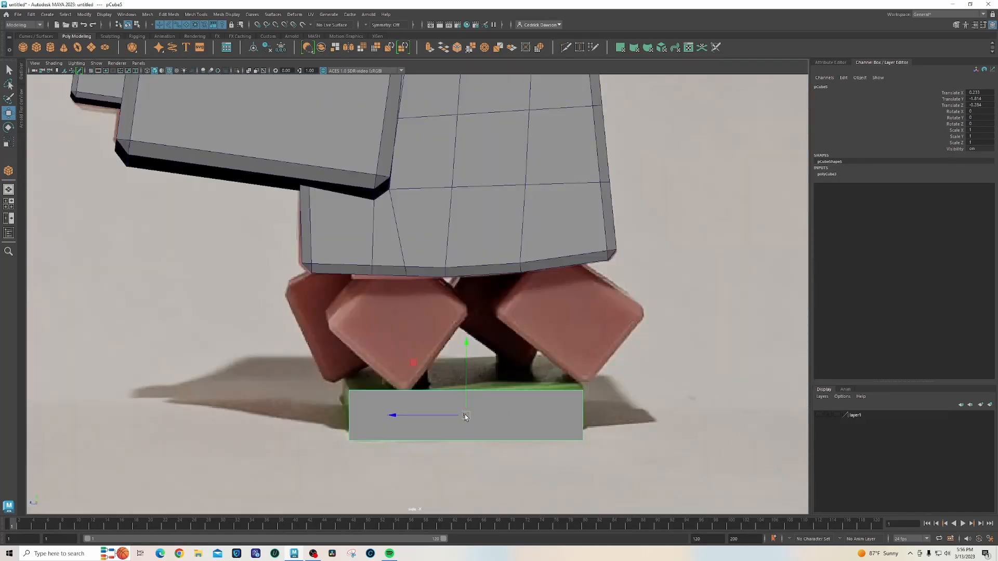
pyautogui.scroll(2, 494, 417)
pyautogui.keyDown('alt'); pyautogui.moveTo(496, 420); pyautogui.dragTo(490, 367, button='middle'); pyautogui.keyUp('alt')
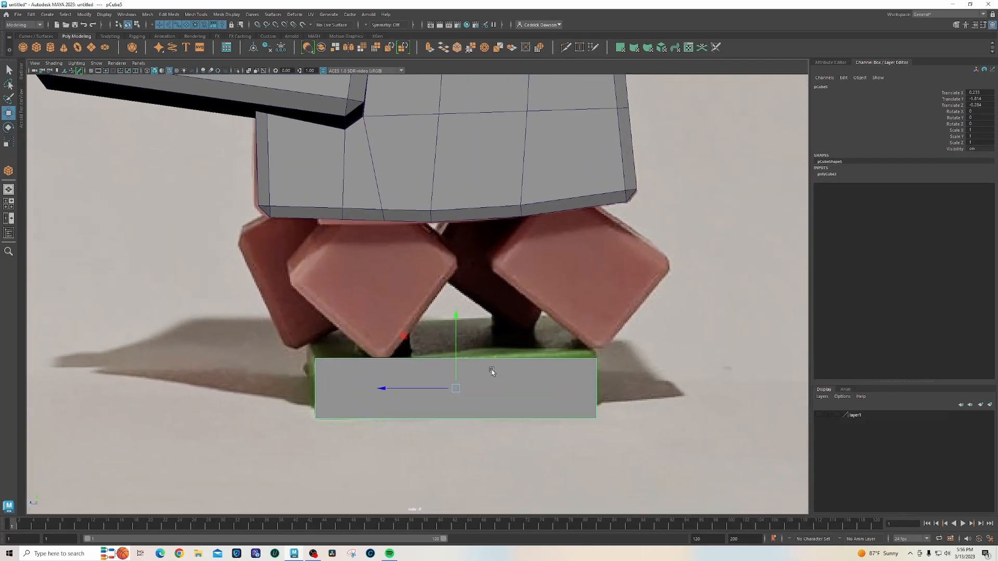
pyautogui.moveTo(505, 322); pyautogui.dragTo(503, 302, button='right')
pyautogui.moveTo(239, 291); pyautogui.dragTo(618, 426)
pyautogui.keyDown('shift'); pyautogui.moveTo(497, 387); pyautogui.dragTo(535, 386, button='right'); pyautogui.keyUp('shift')
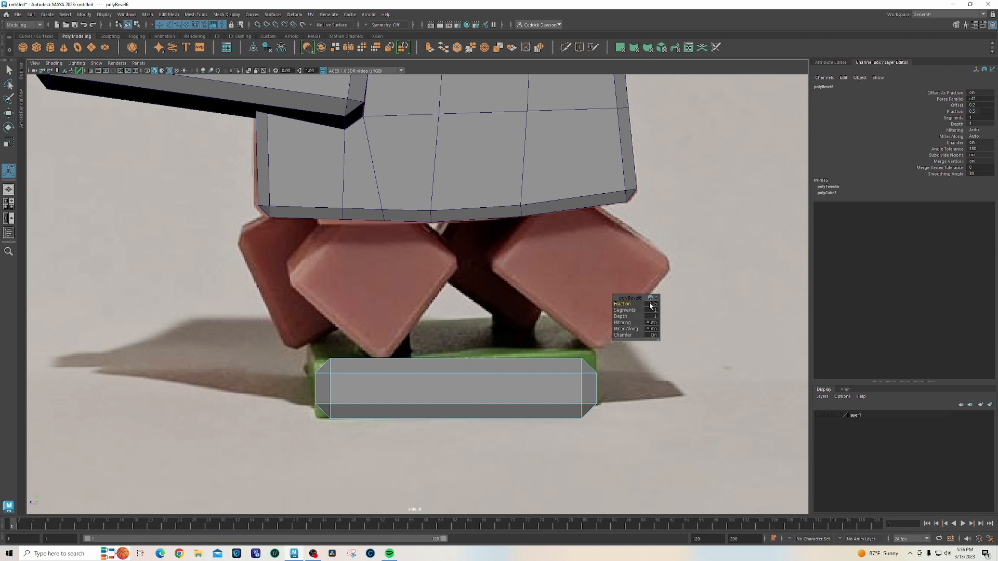
pyautogui.press('Return')
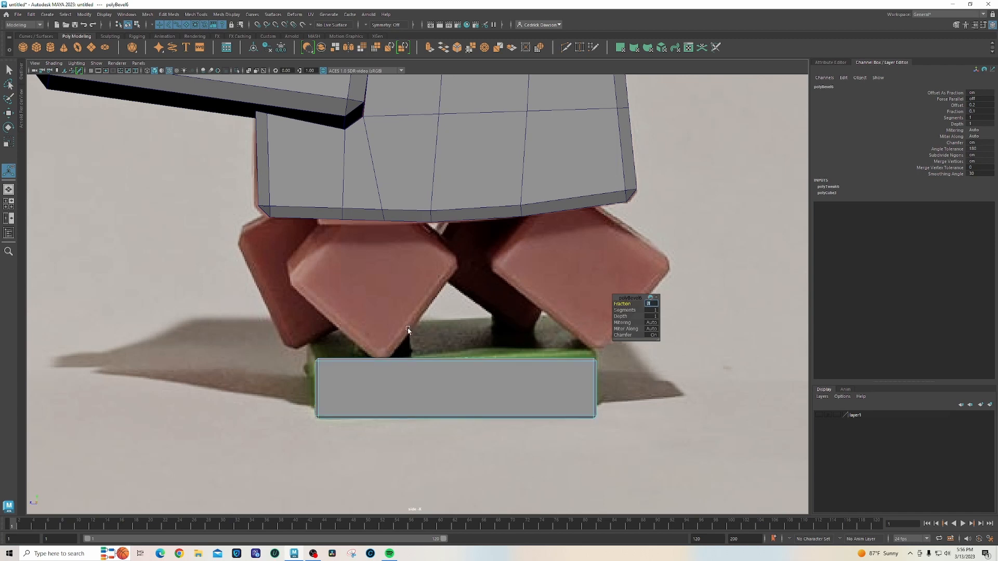
pyautogui.moveTo(372, 403); pyautogui.dragTo(390, 318, button='right')
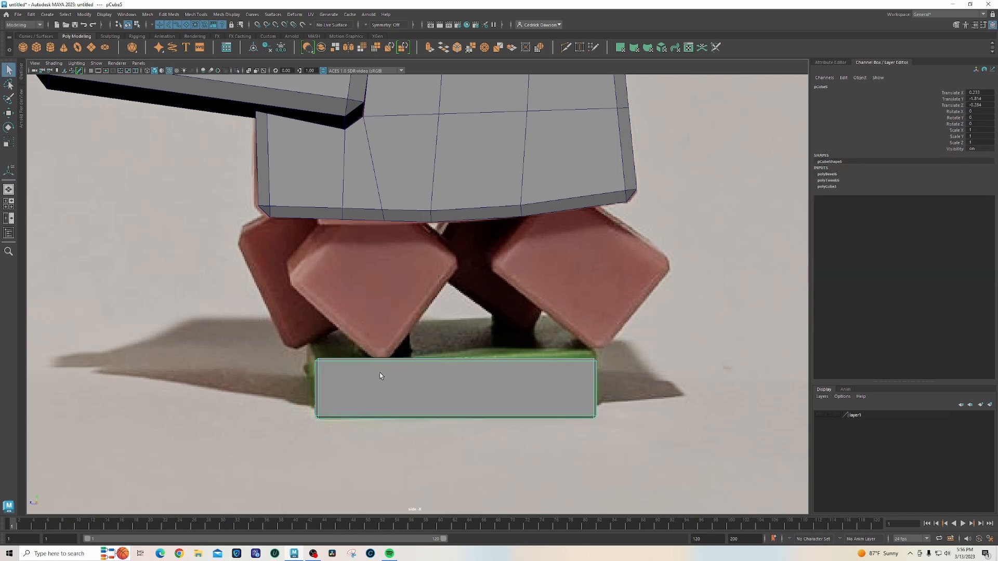
# Create a cube about 0.846 units wide over the near front leg in the side reference.
pyautogui.click(38, 48)
pyautogui.scroll(1, 340, 288)
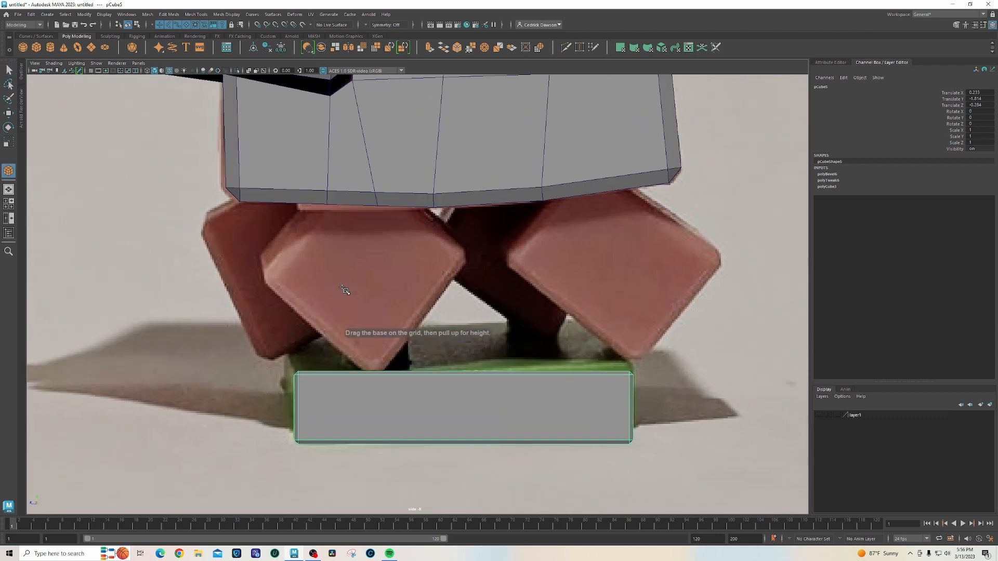
pyautogui.keyDown('shift'); pyautogui.moveTo(358, 281); pyautogui.dragTo(431, 295); pyautogui.keyUp('shift')
pyautogui.scroll(1, 395, 285)
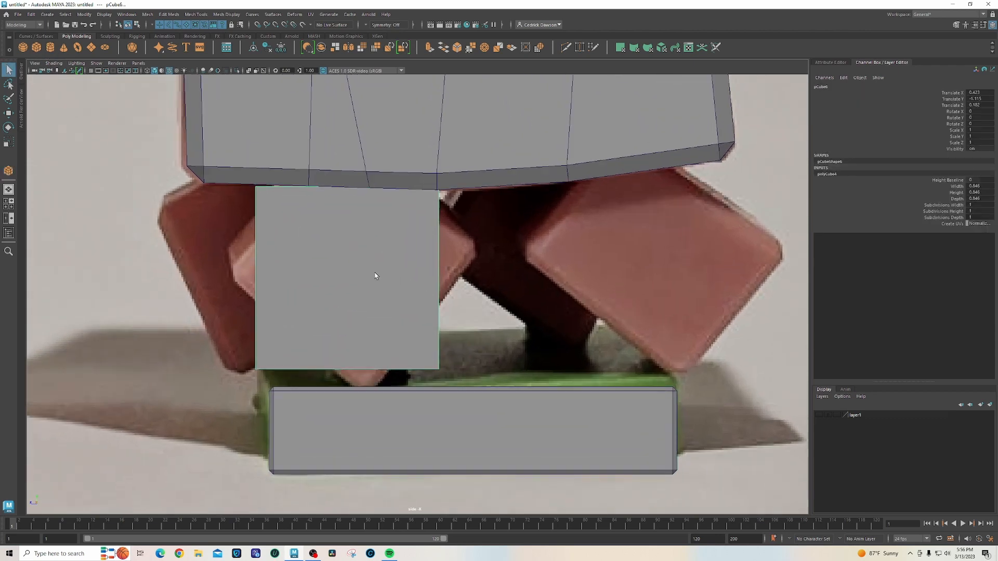
# Bevel all edges of the leg cube with a fraction of 0.2 and return to object selection.
pyautogui.moveTo(363, 260); pyautogui.dragTo(358, 238, button='right')
pyautogui.moveTo(203, 136); pyautogui.dragTo(502, 462)
pyautogui.keyDown('shift'); pyautogui.rightClick(382, 264); pyautogui.keyUp('shift')
pyautogui.keyDown('shift'); pyautogui.moveTo(382, 264); pyautogui.dragTo(404, 263, button='right'); pyautogui.keyUp('shift')
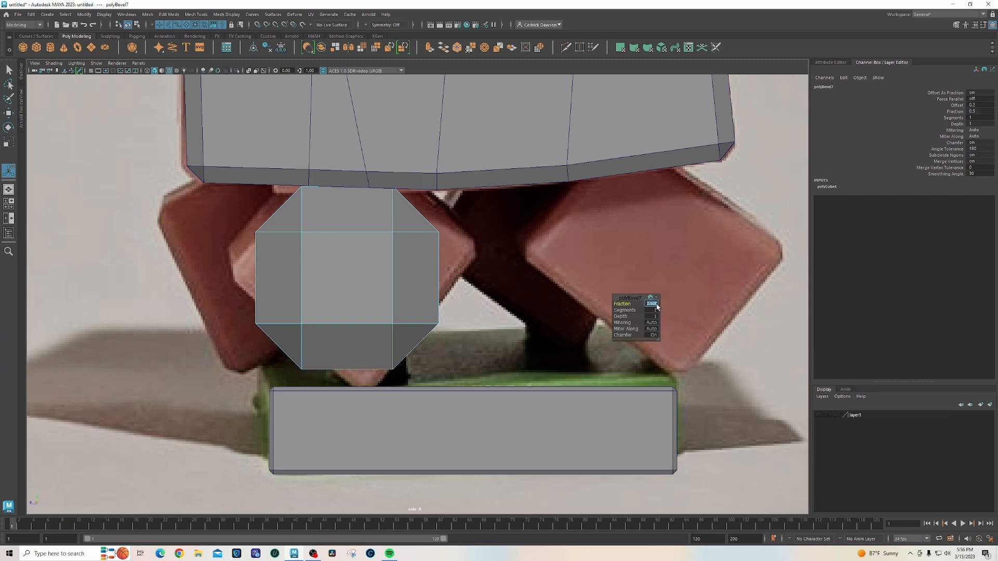
pyautogui.write('0.2')
pyautogui.press('Return')
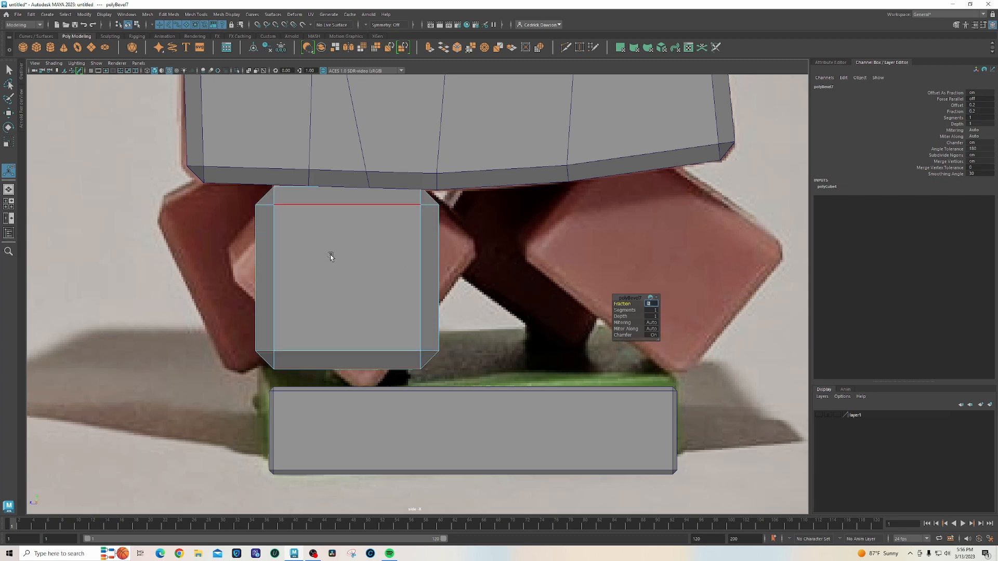
pyautogui.moveTo(319, 251); pyautogui.dragTo(348, 241, button='right')
# Rotate the leg block to about -48° around X and shift it slightly up and back over the reference leg.
pyautogui.press('e')
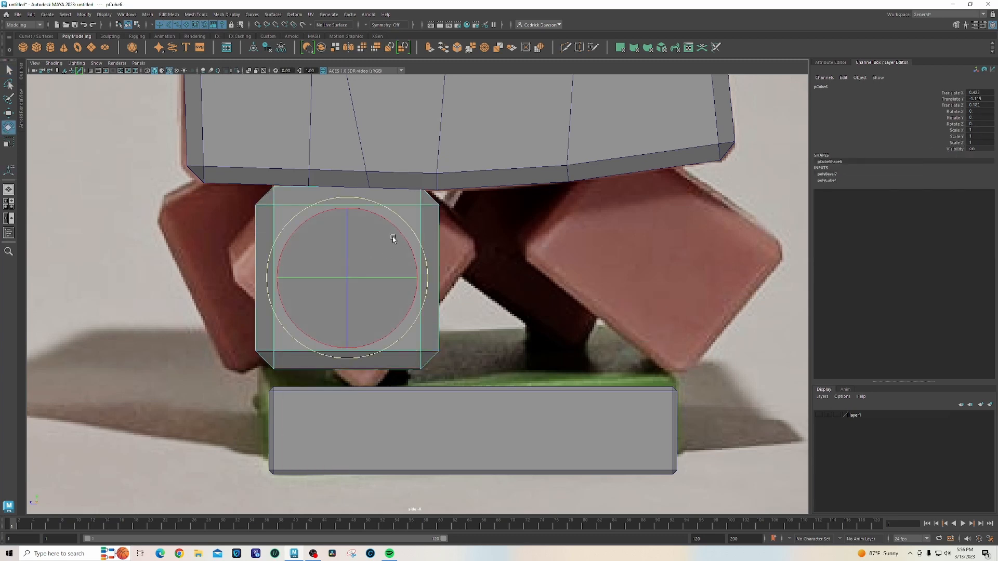
pyautogui.moveTo(393, 238); pyautogui.dragTo(420, 274)
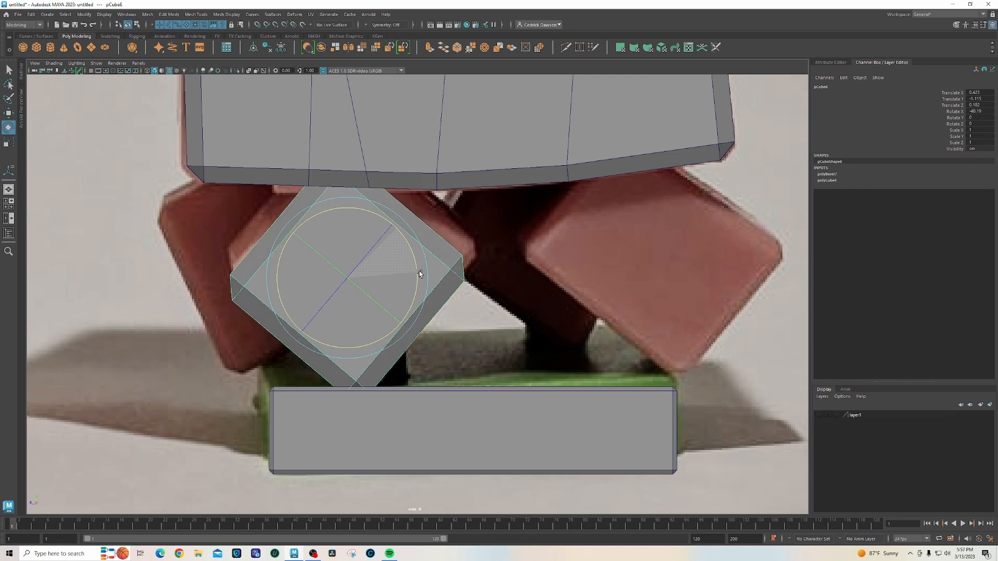
pyautogui.press('w')
pyautogui.moveTo(356, 276)
pyautogui.mouseDown()
pyautogui.moveTo(348, 271)
pyautogui.moveTo(355, 258)
pyautogui.moveTo(356, 266)
pyautogui.mouseUp()
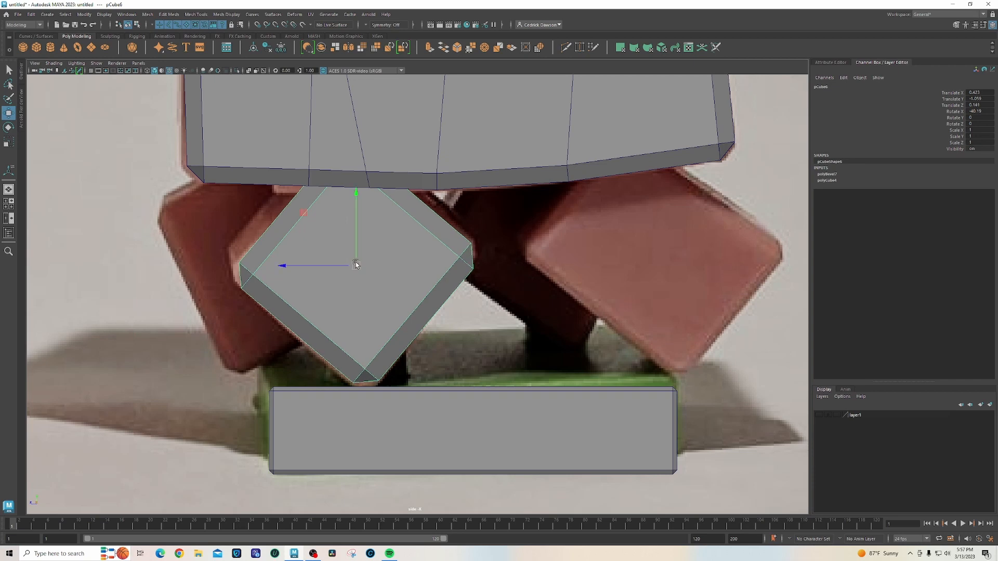
# Set the leg block's Rotate X to -45 and move it to Translate Y -1.086 and Translate Z 0.13.
pyautogui.press('e')
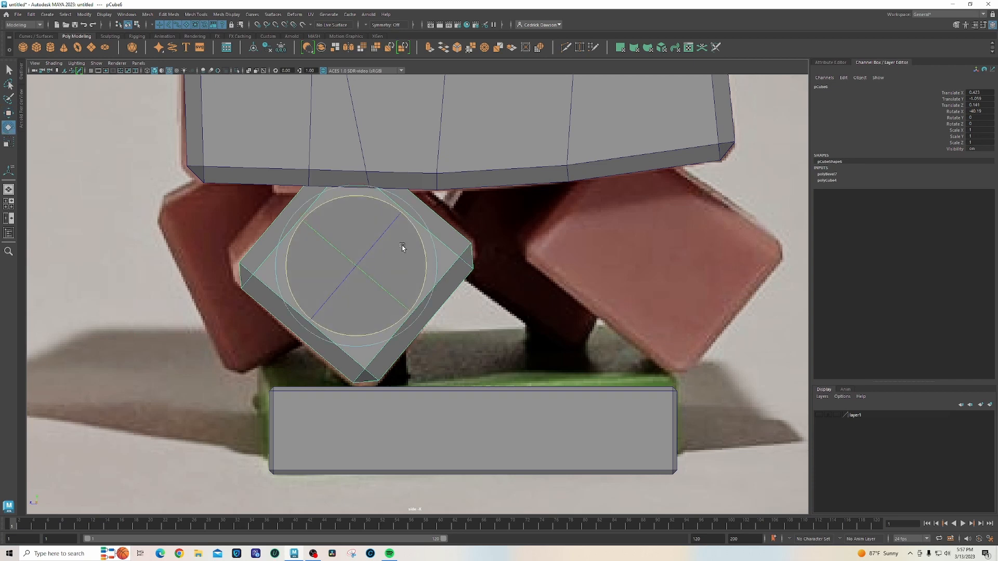
pyautogui.moveTo(406, 227); pyautogui.dragTo(416, 222)
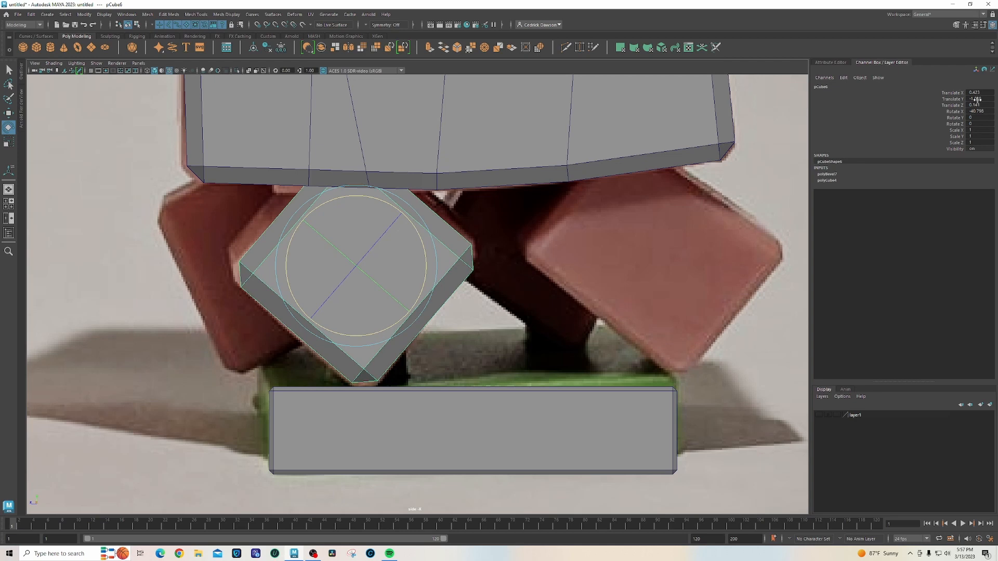
pyautogui.write('-45')
pyautogui.press('Return')
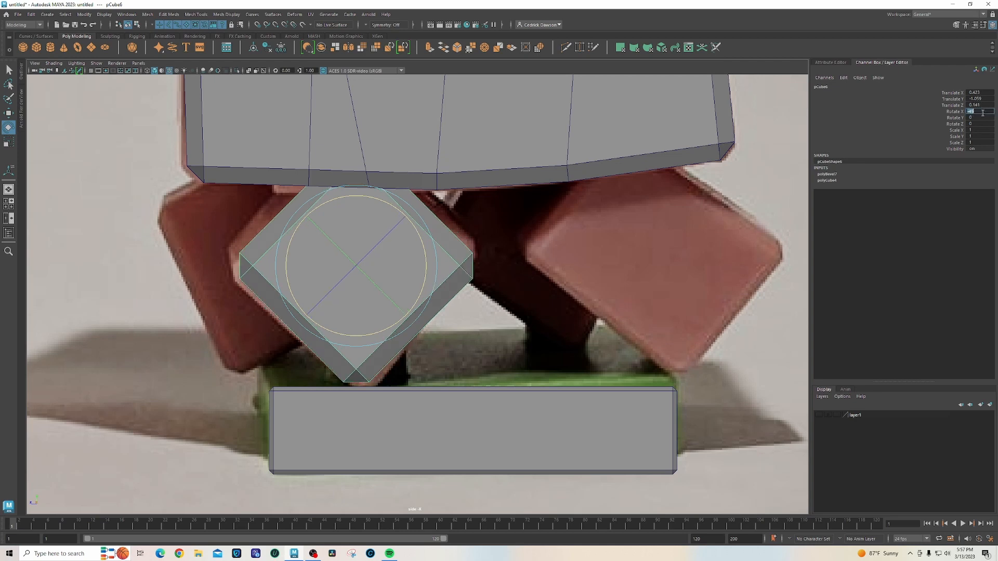
pyautogui.press('w')
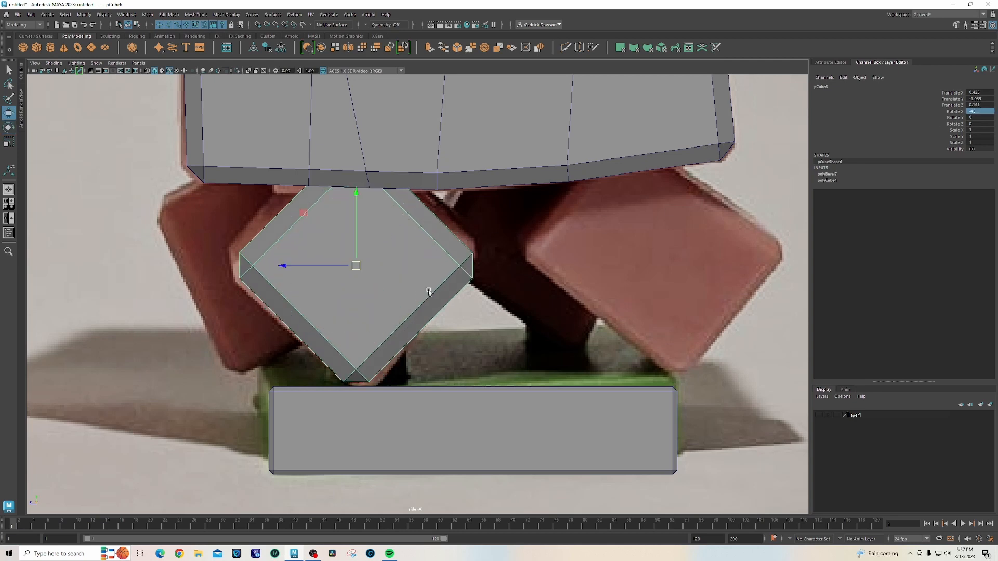
pyautogui.moveTo(356, 188); pyautogui.dragTo(356, 195)
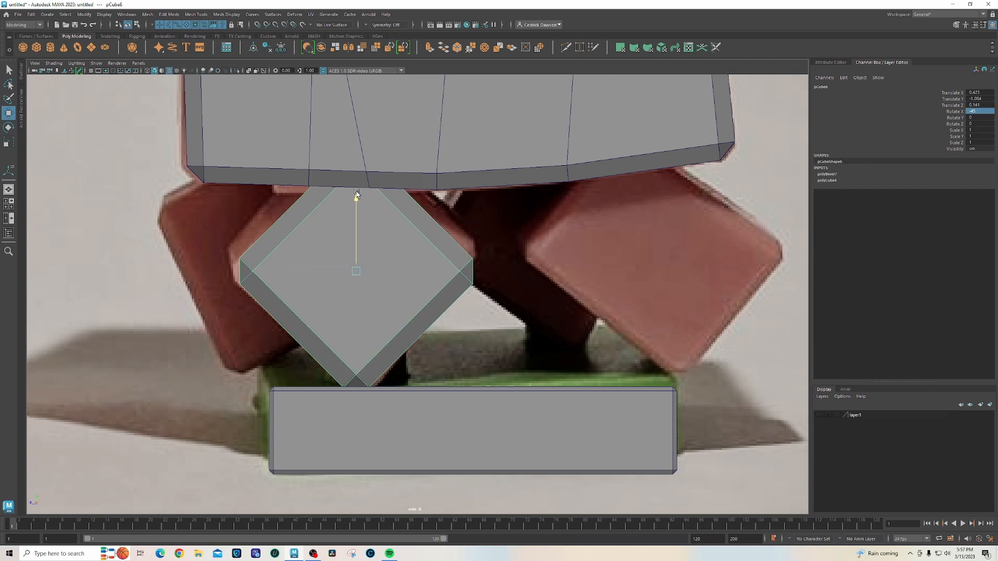
pyautogui.moveTo(326, 272); pyautogui.dragTo(328, 271)
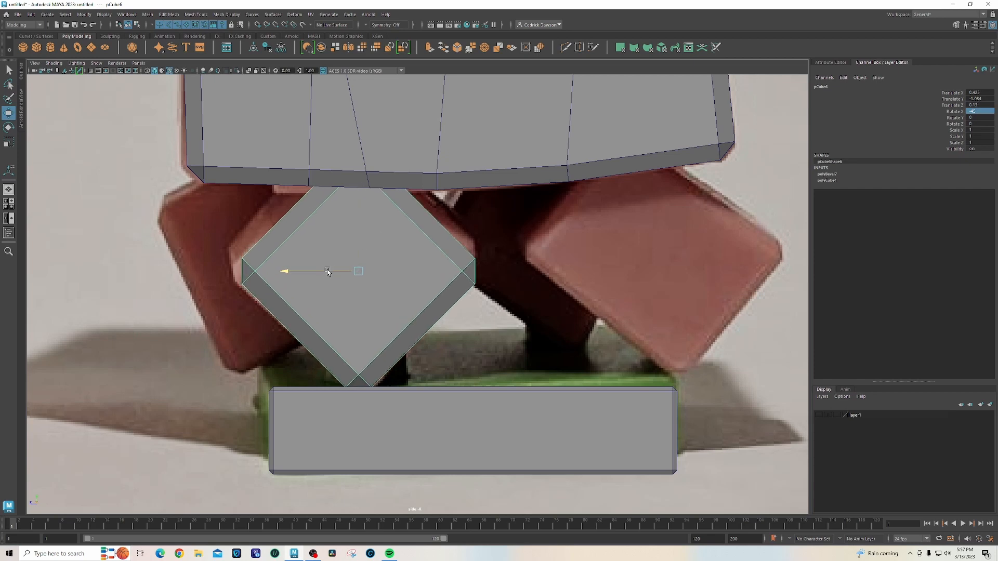
# Duplicate the front leg block and move the copy over the near rear leg, to Translate Y -0.987 and Translate Z -1.213.
pyautogui.hotkey('ctrl', 'd')
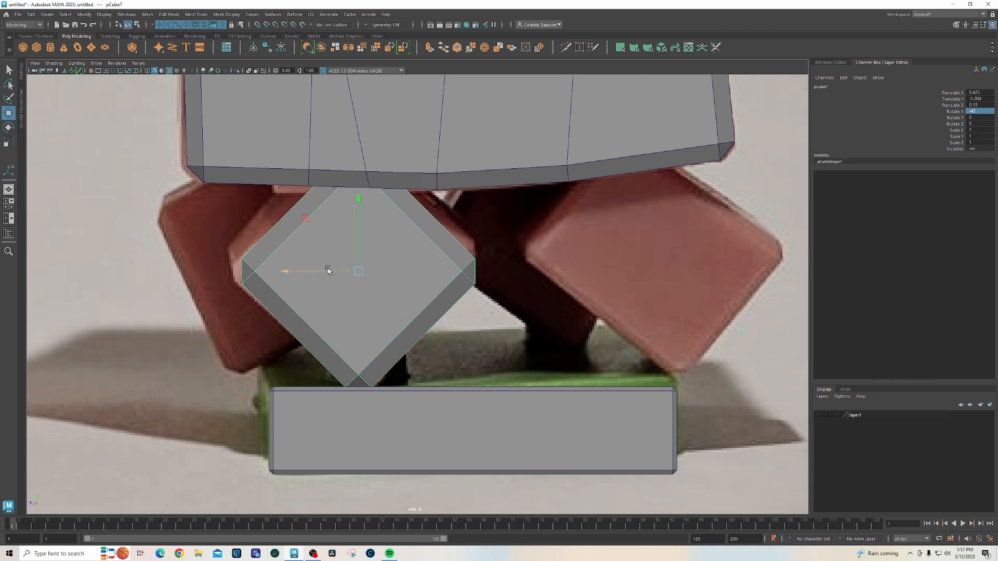
pyautogui.moveTo(312, 271); pyautogui.dragTo(522, 271)
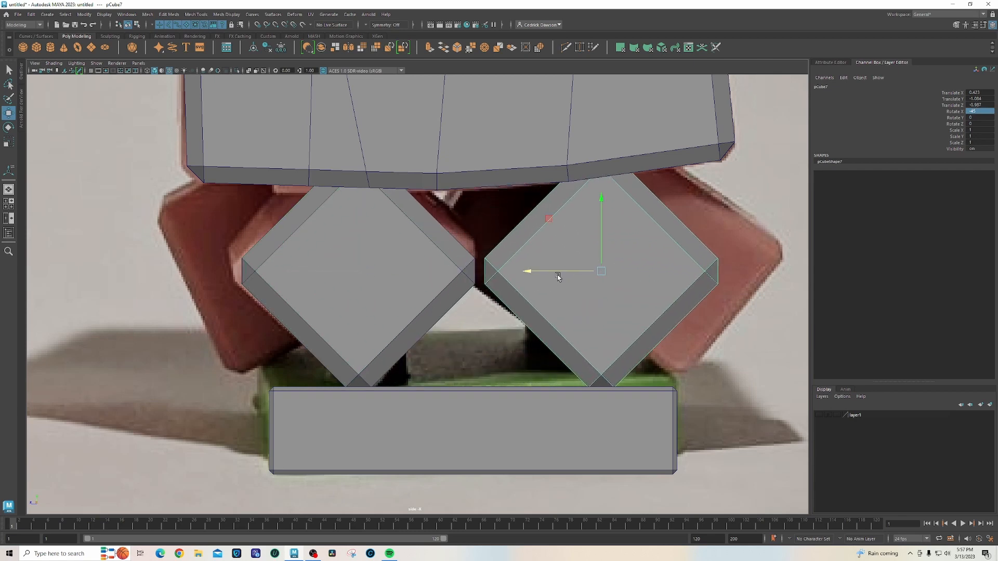
pyautogui.keyDown('alt'); pyautogui.moveTo(521, 272); pyautogui.dragTo(299, 268, button='middle'); pyautogui.keyUp('alt')
pyautogui.moveTo(325, 275); pyautogui.dragTo(373, 254)
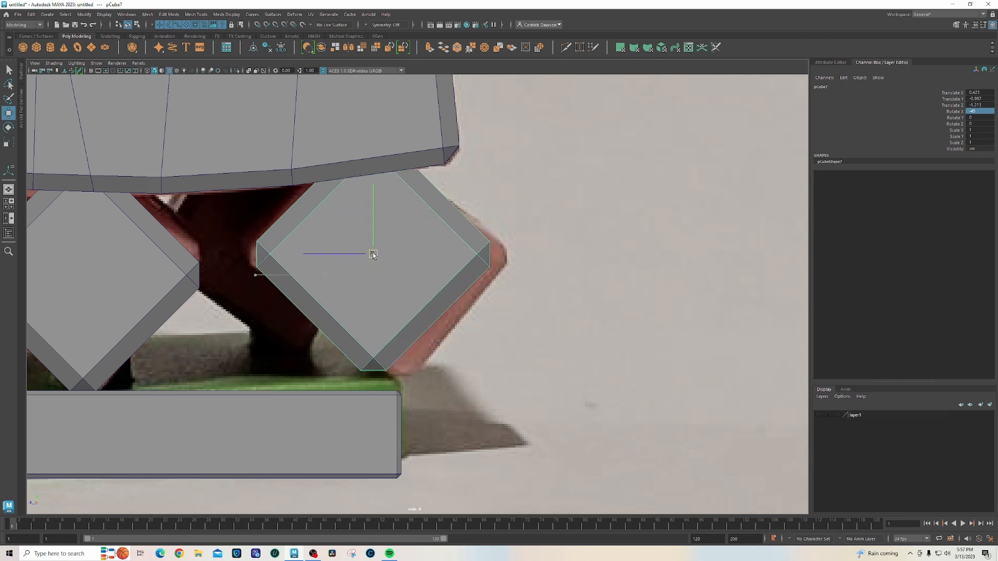
# Select the vertices of the rear leg block's lower back face and set the Move tool's axis orientation to Object.
pyautogui.moveTo(434, 269); pyautogui.dragTo(400, 267, button='right')
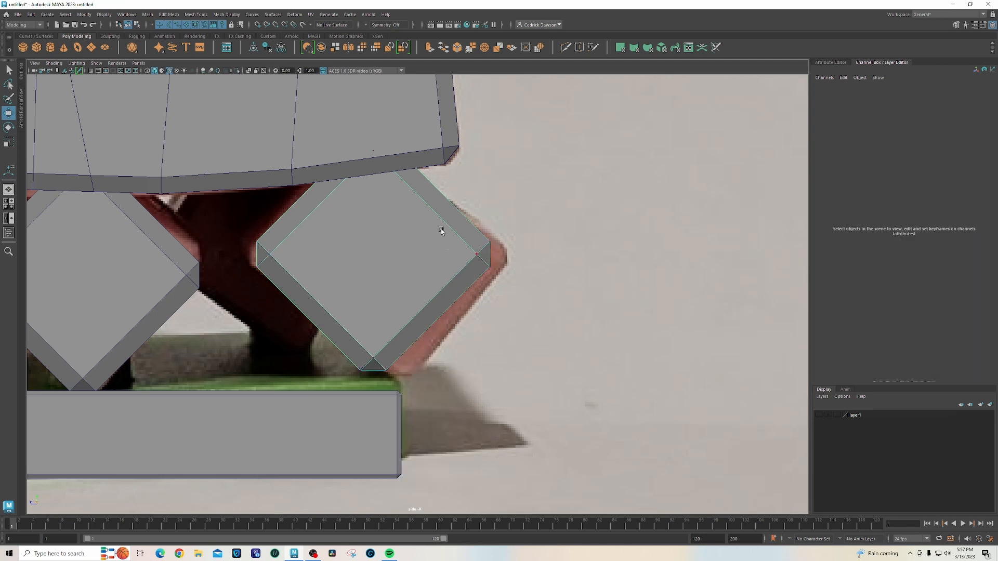
pyautogui.keyDown('shift'); pyautogui.moveTo(315, 318); pyautogui.dragTo(434, 394); pyautogui.keyUp('shift')
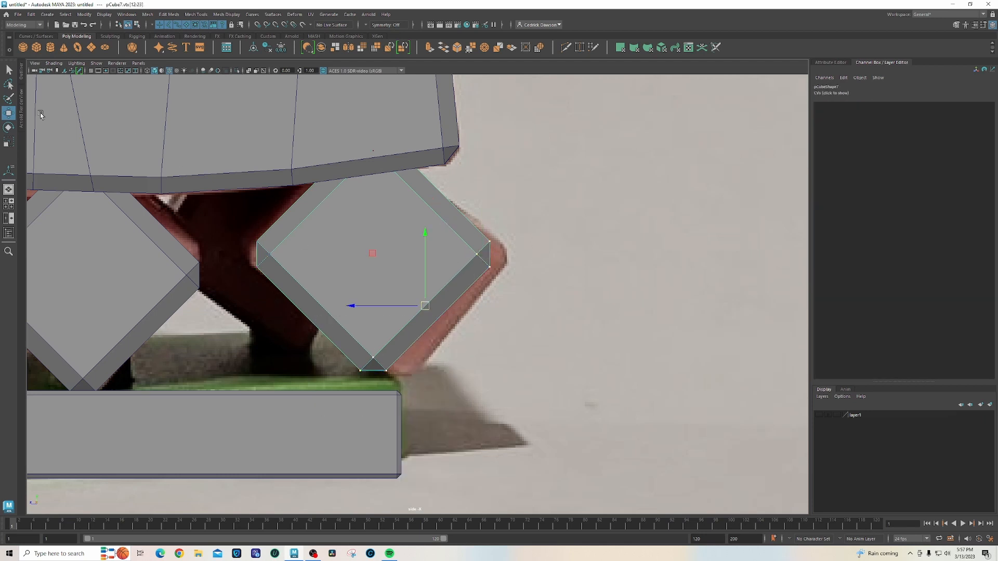
pyautogui.doubleClick(8, 113)
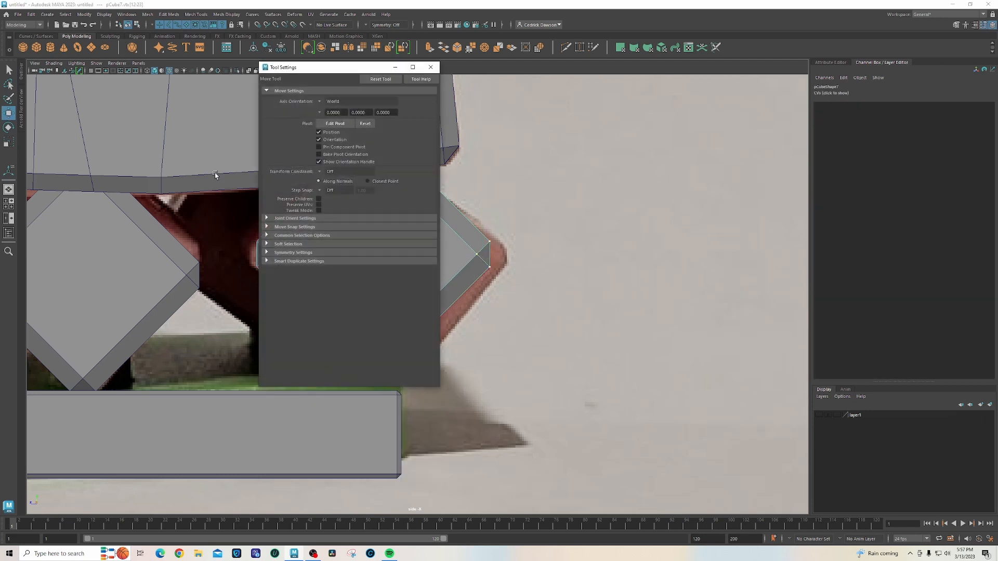
pyautogui.click(321, 102)
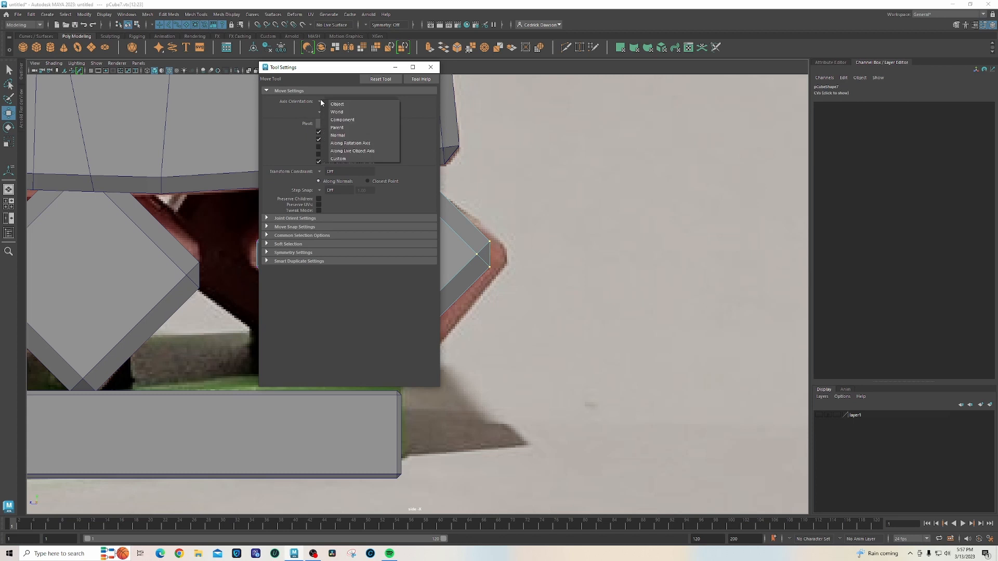
pyautogui.click(349, 113)
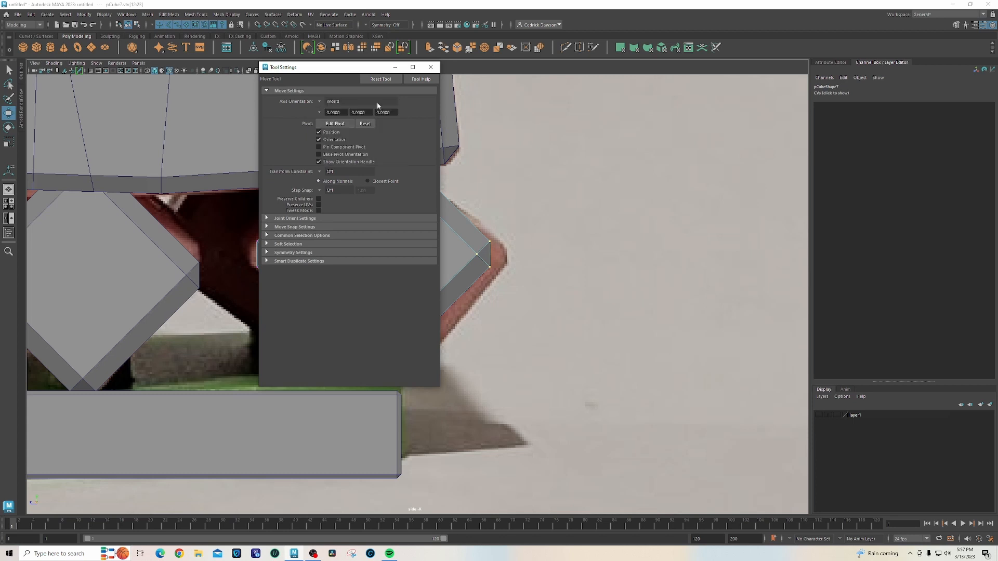
pyautogui.click(327, 102)
pyautogui.click(329, 108)
# Lengthen the rear leg block by moving the selected vertices along its own axis down to the base, and return to object selection.
pyautogui.moveTo(337, 72); pyautogui.dragTo(670, 63)
pyautogui.click(374, 258)
pyautogui.moveTo(375, 258); pyautogui.dragTo(391, 274)
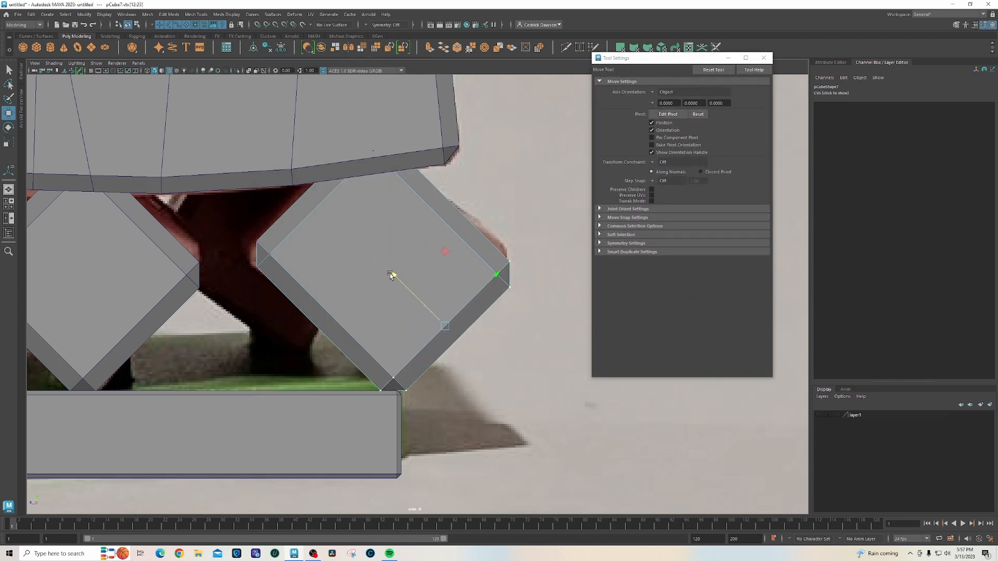
pyautogui.moveTo(352, 223); pyautogui.dragTo(390, 210, button='right')
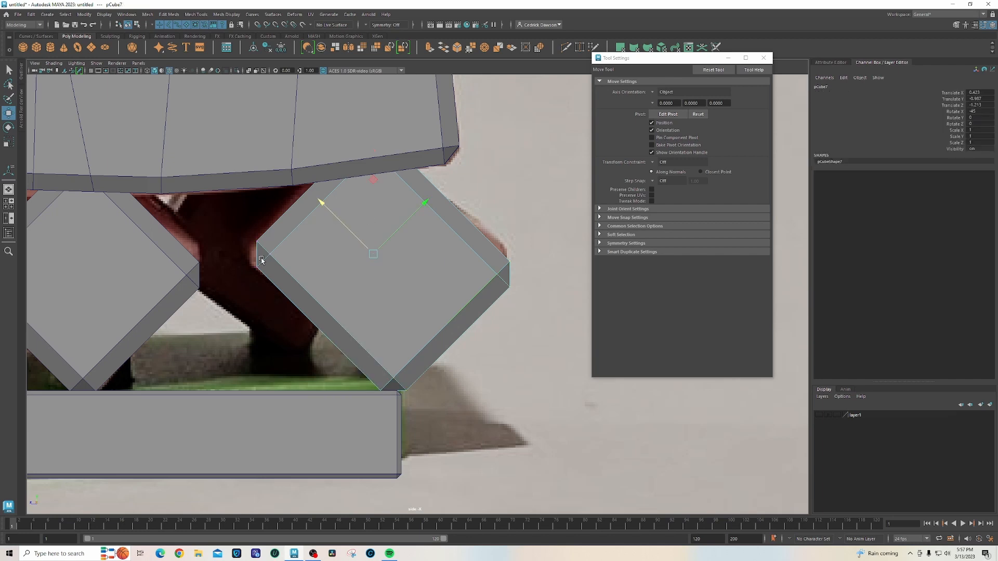
# Duplicate both near legs in the front view and move the copies across to Translate X -0.541.
pyautogui.click(153, 275)
pyautogui.scroll(-5, 414, 314)
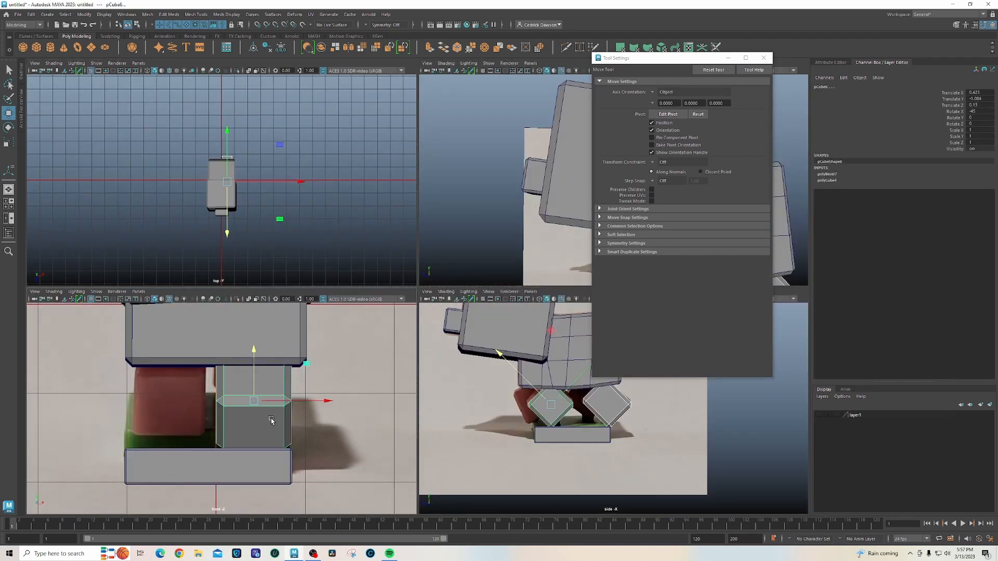
pyautogui.press('space')
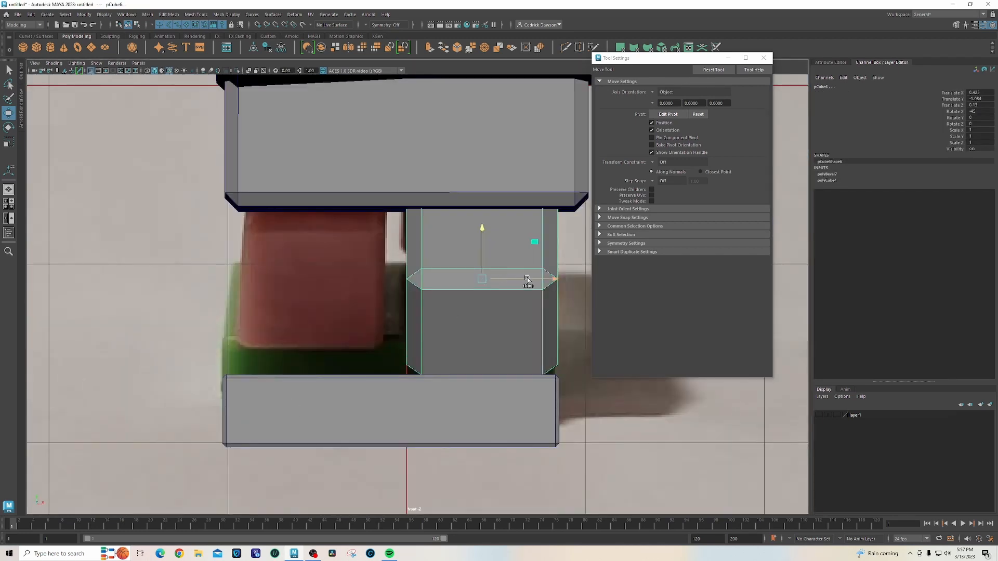
pyautogui.moveTo(527, 281)
pyautogui.keyDown('shift'); pyautogui.mouseDown()
pyautogui.moveTo(448, 283)
pyautogui.moveTo(354, 304)
pyautogui.mouseUp(); pyautogui.keyUp('shift')
pyautogui.click(762, 57)
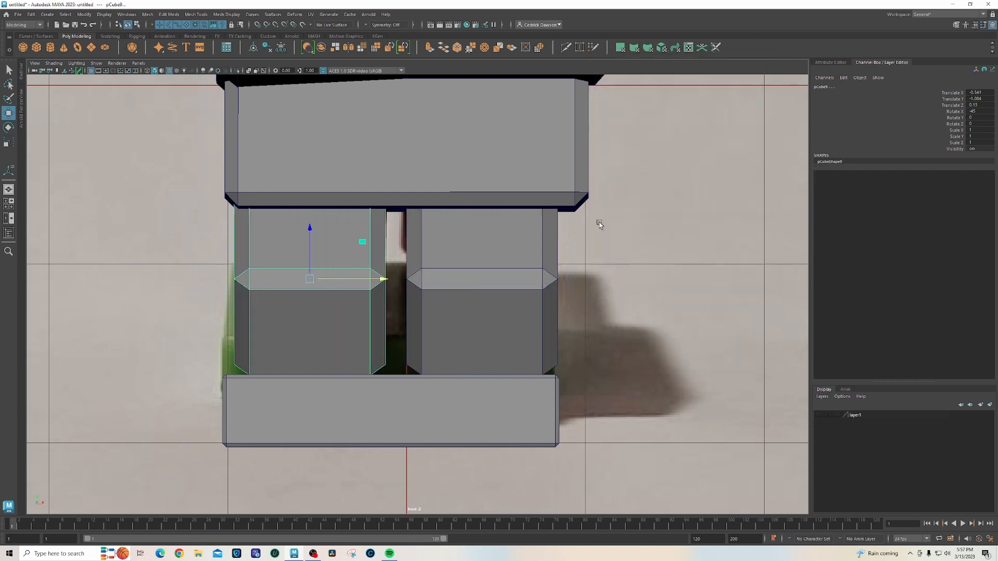
# Select only the duplicated front leg in the perspective view and set the Move tool's axis orientation to World.
pyautogui.press('space')
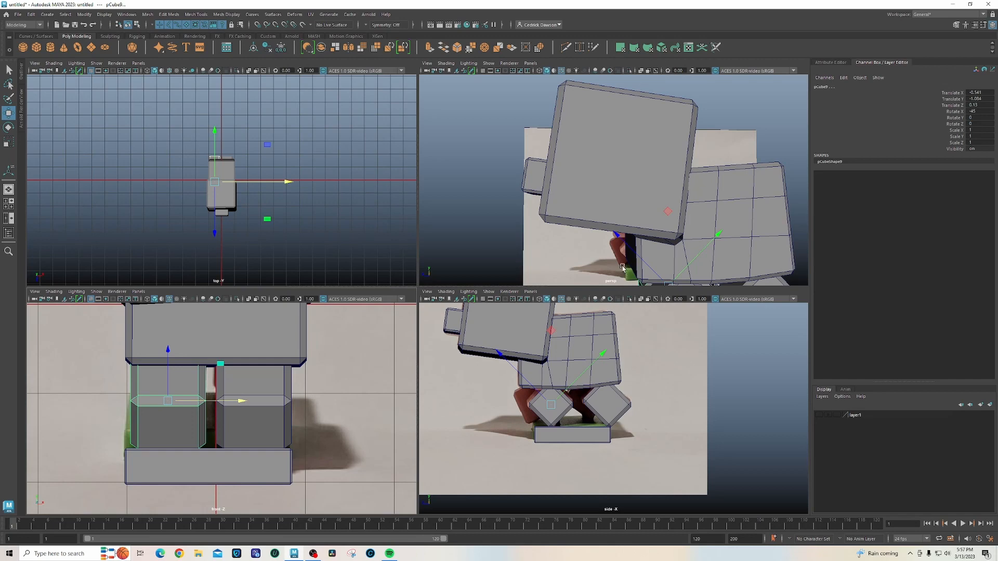
pyautogui.scroll(-2, 637, 208)
pyautogui.keyDown('alt'); pyautogui.moveTo(590, 250); pyautogui.dragTo(603, 243); pyautogui.keyUp('alt')
pyautogui.press('space')
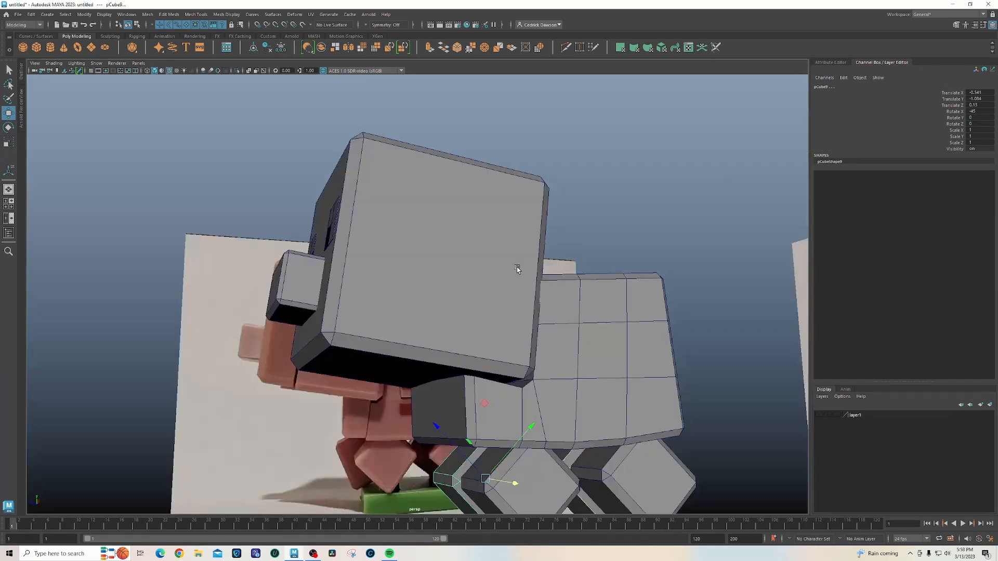
pyautogui.keyDown('alt'); pyautogui.moveTo(426, 372); pyautogui.dragTo(459, 274, button='middle'); pyautogui.keyUp('alt')
pyautogui.keyDown('alt'); pyautogui.moveTo(460, 273); pyautogui.dragTo(480, 310); pyautogui.keyUp('alt')
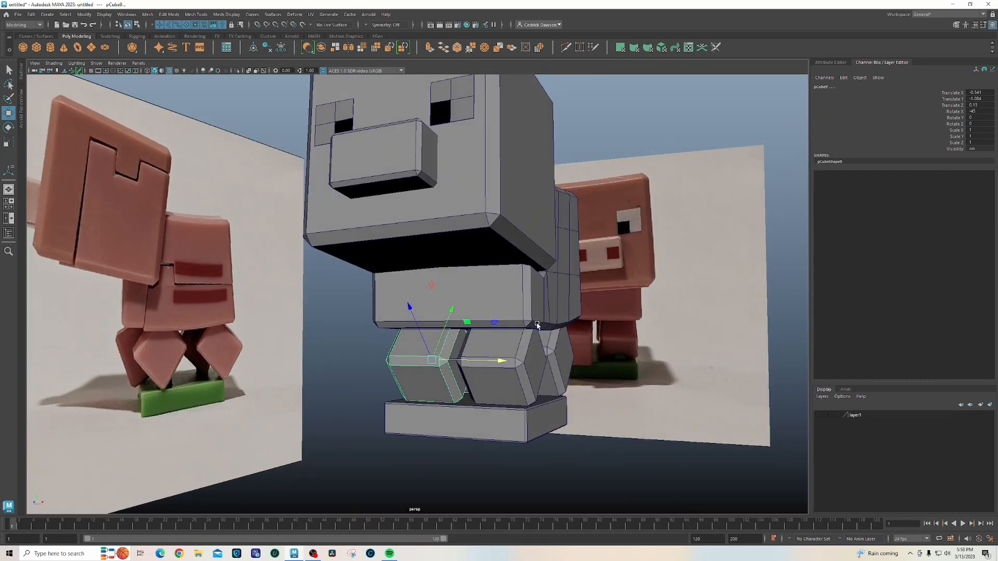
pyautogui.keyDown('alt'); pyautogui.moveTo(537, 324); pyautogui.dragTo(463, 309); pyautogui.keyUp('alt')
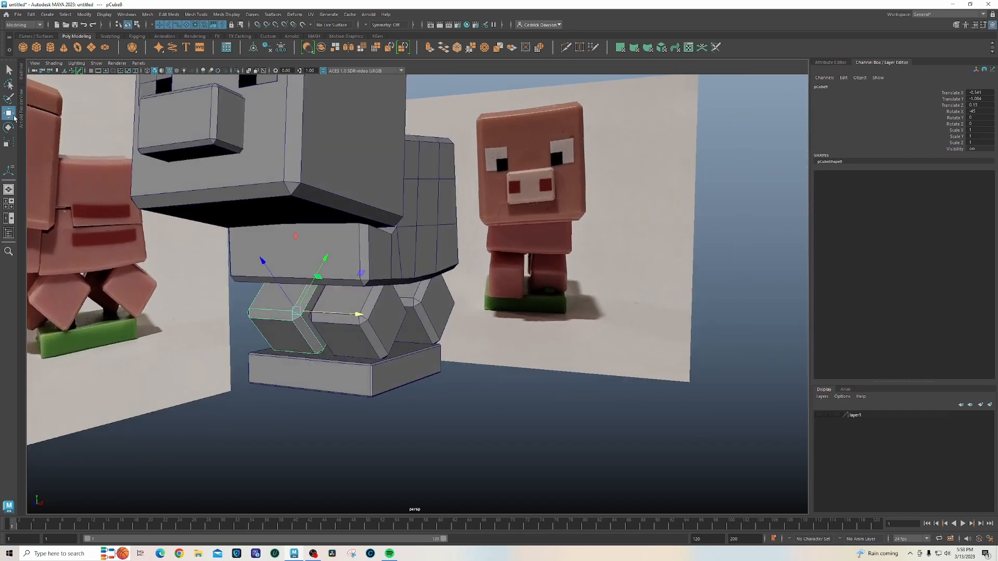
pyautogui.doubleClick(8, 113)
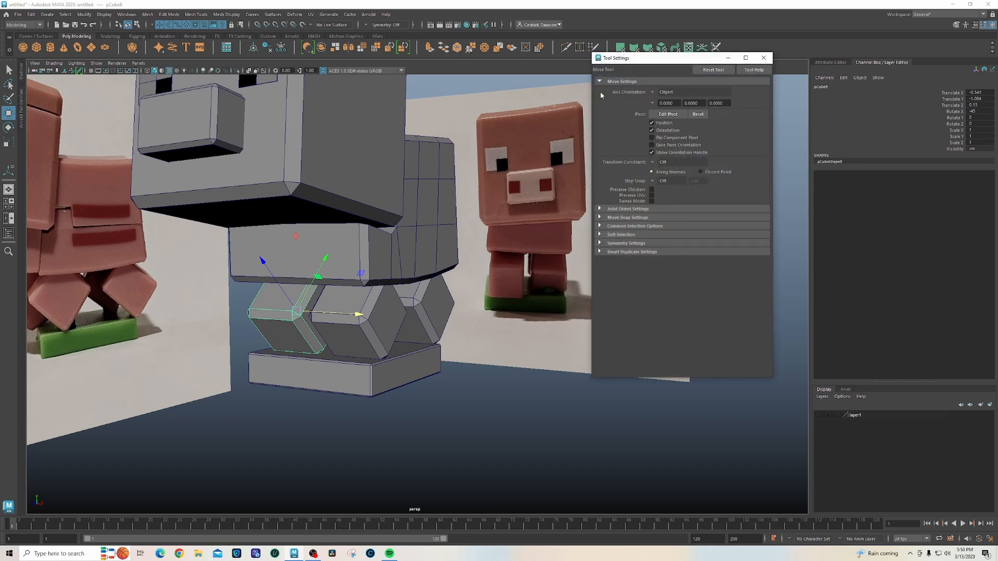
pyautogui.click(652, 94)
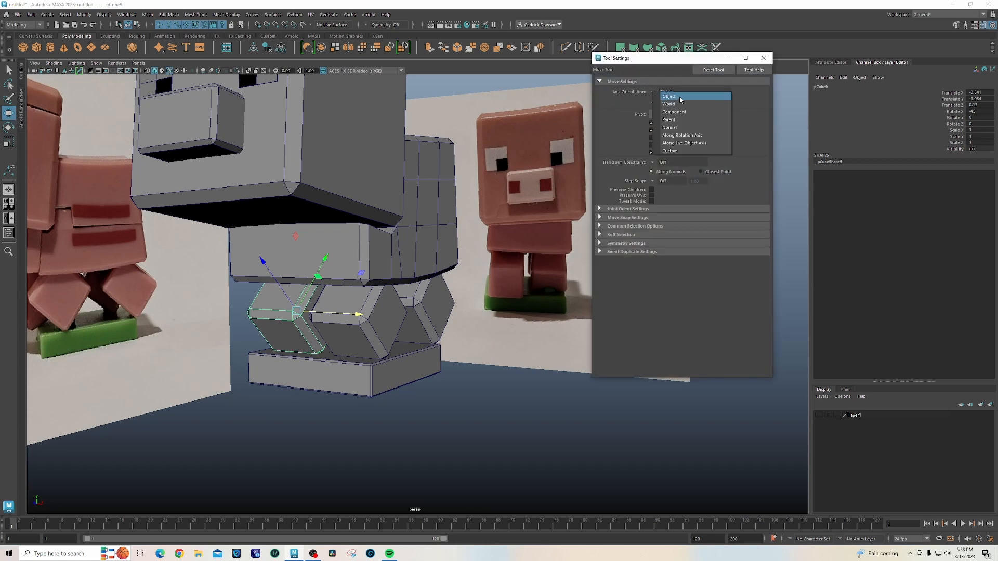
pyautogui.click(671, 96)
pyautogui.click(768, 63)
pyautogui.keyDown('alt'); pyautogui.moveTo(252, 335); pyautogui.dragTo(299, 311, button='middle'); pyautogui.keyUp('alt')
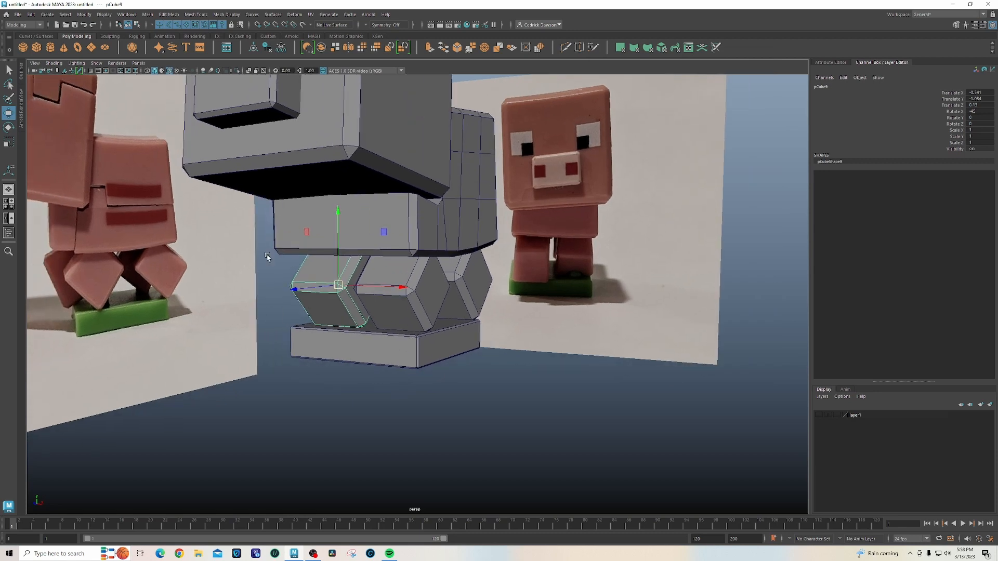
# Move the far front leg forward to Translate Z 0.588 and place its pivot at the block's upper corner.
pyautogui.keyDown('alt'); pyautogui.moveTo(260, 324); pyautogui.dragTo(399, 290); pyautogui.keyUp('alt')
pyautogui.scroll(3, 398, 289)
pyautogui.keyDown('alt'); pyautogui.moveTo(278, 356); pyautogui.dragTo(397, 279); pyautogui.keyUp('alt')
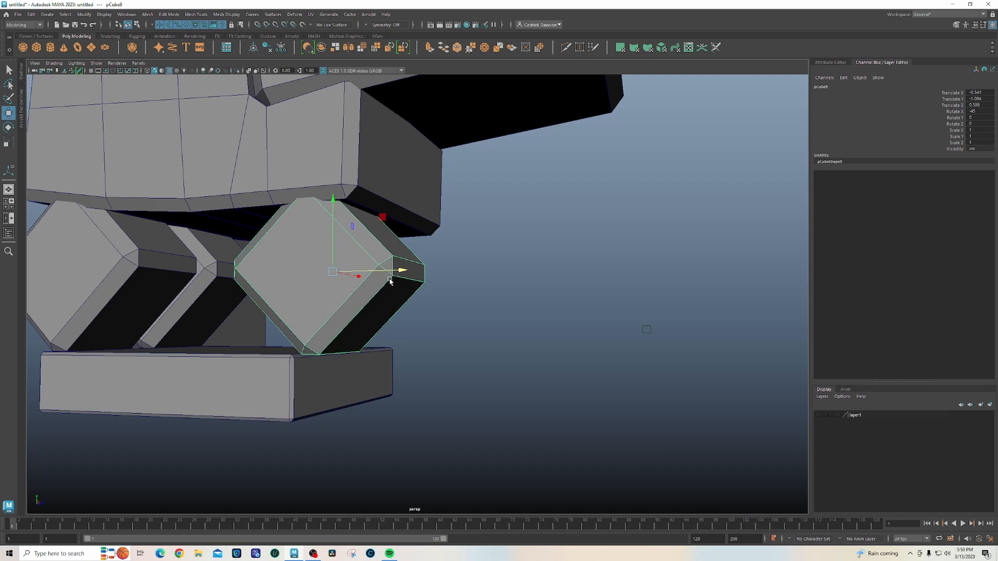
pyautogui.scroll(4, 314, 312)
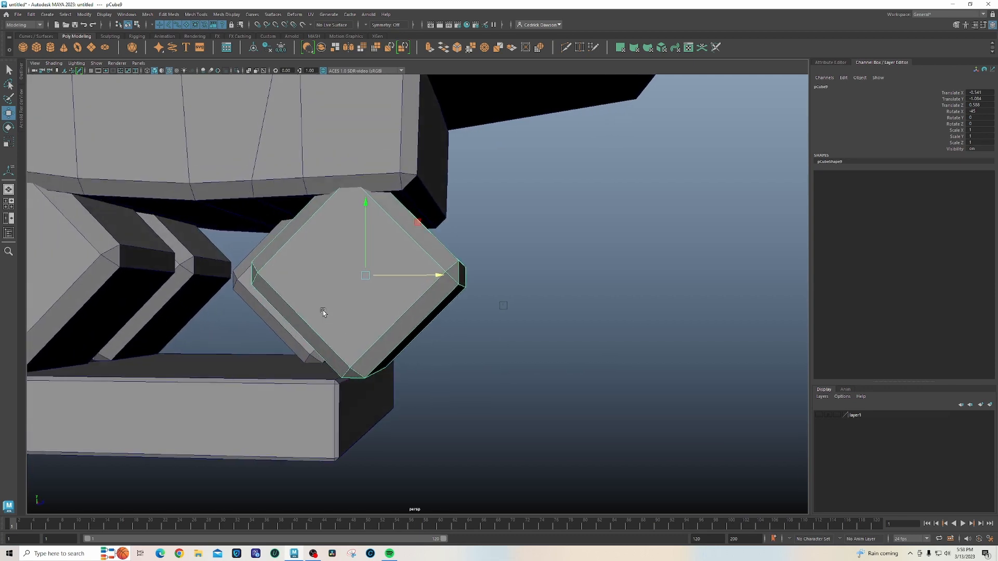
pyautogui.press('d')
pyautogui.moveTo(434, 205); pyautogui.dragTo(420, 127)
# Rotate the far front leg to about -62.7° around X and shift it down and back beneath the body.
pyautogui.press('e')
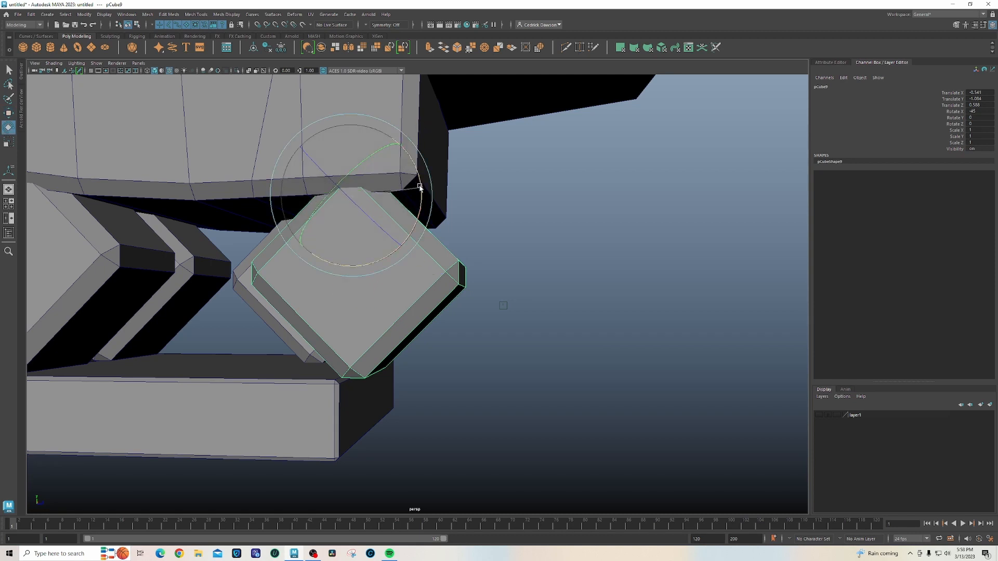
pyautogui.moveTo(420, 188); pyautogui.dragTo(426, 163)
pyautogui.press('w')
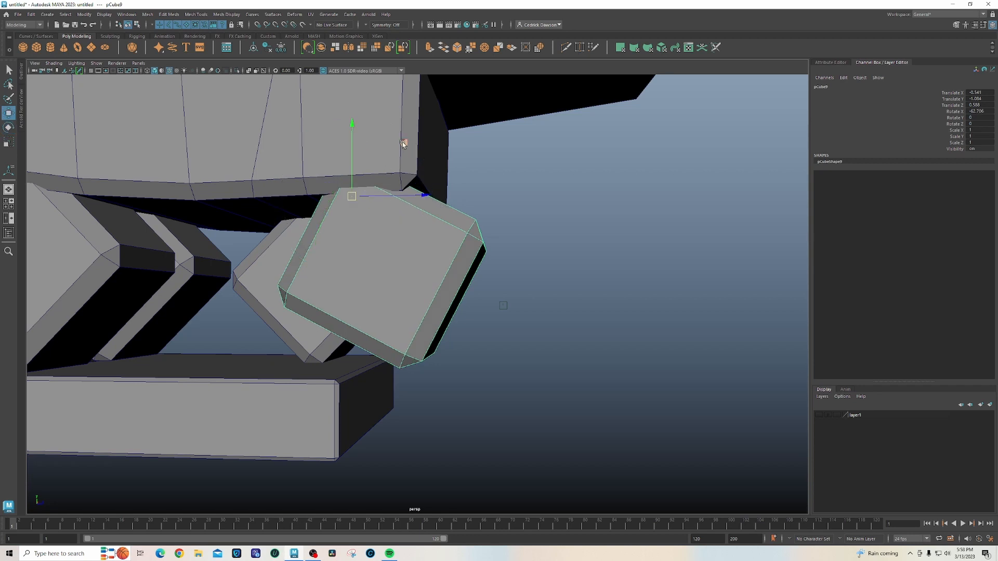
pyautogui.moveTo(404, 144); pyautogui.dragTo(378, 164, button='middle')
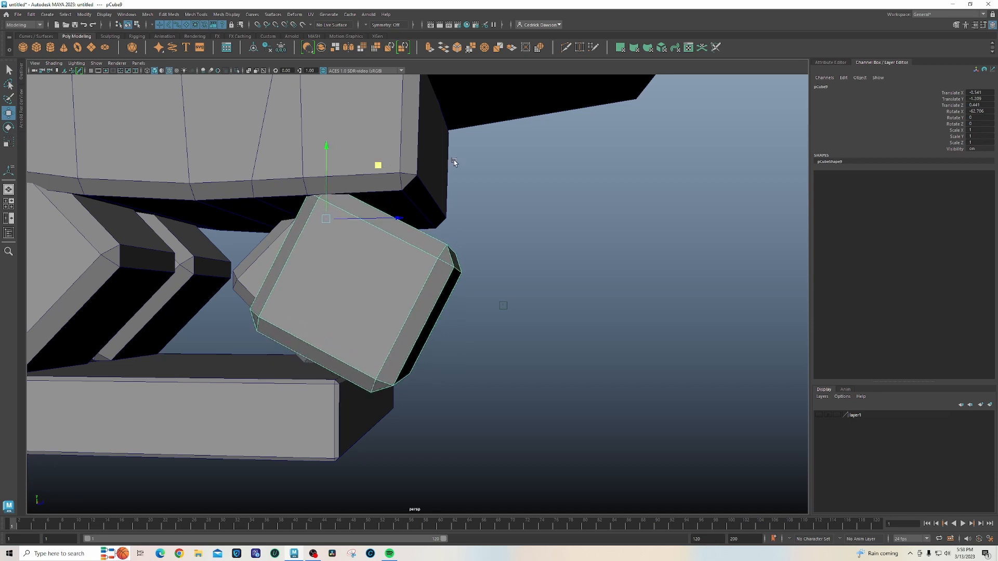
# Fit the far front leg to the side reference at Translate Y -1.142 and Translate Z 0.525.
pyautogui.keyDown('alt'); pyautogui.moveTo(453, 161); pyautogui.dragTo(345, 176); pyautogui.keyUp('alt')
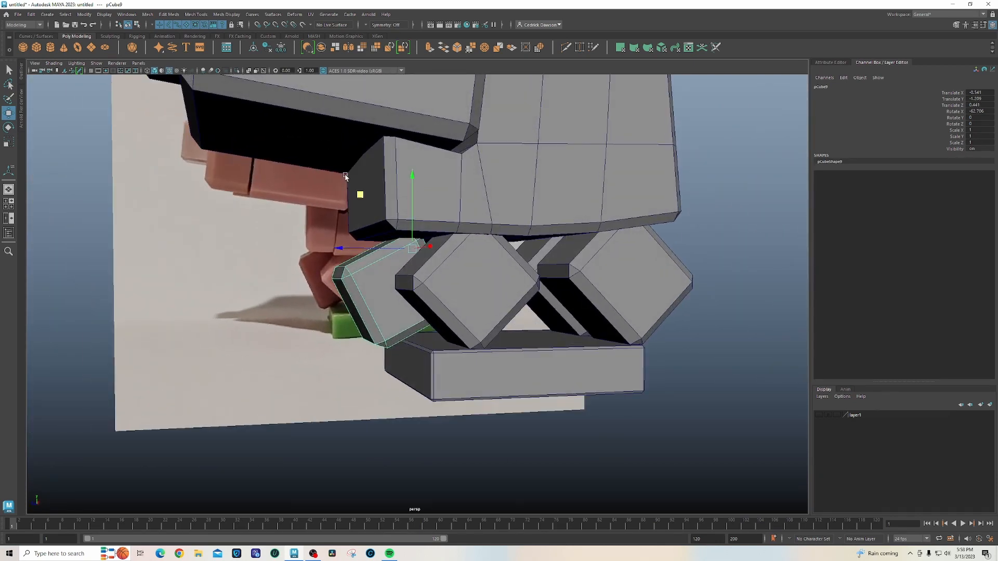
pyautogui.press('space')
pyautogui.scroll(4, 571, 419)
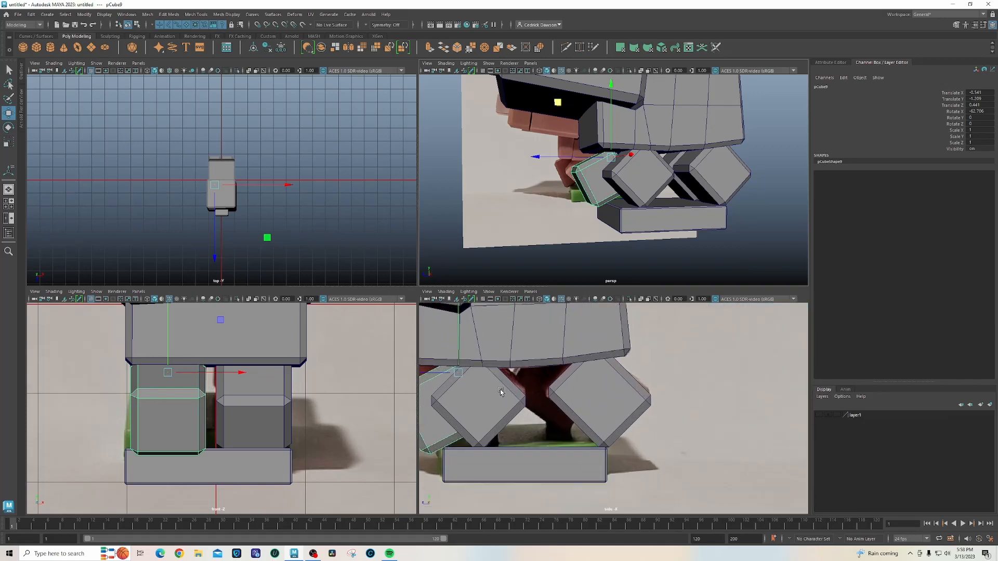
pyautogui.keyDown('alt'); pyautogui.moveTo(490, 400); pyautogui.dragTo(646, 384, button='middle'); pyautogui.keyUp('alt')
pyautogui.moveTo(580, 363)
pyautogui.mouseDown()
pyautogui.moveTo(564, 359)
pyautogui.moveTo(574, 359)
pyautogui.mouseUp()
pyautogui.keyDown('alt'); pyautogui.moveTo(611, 405); pyautogui.dragTo(595, 405, button='middle'); pyautogui.keyUp('alt')
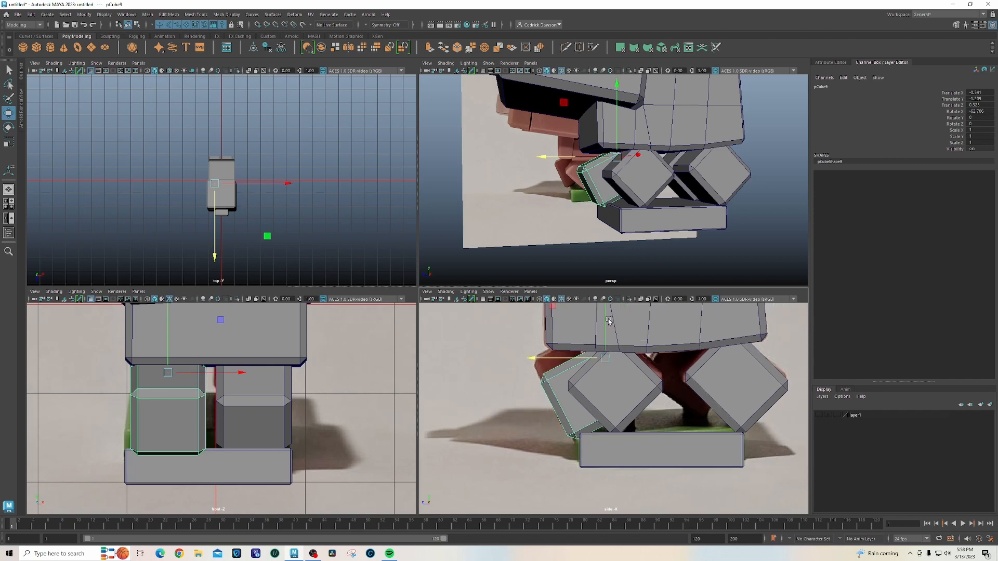
pyautogui.moveTo(603, 323); pyautogui.dragTo(604, 322)
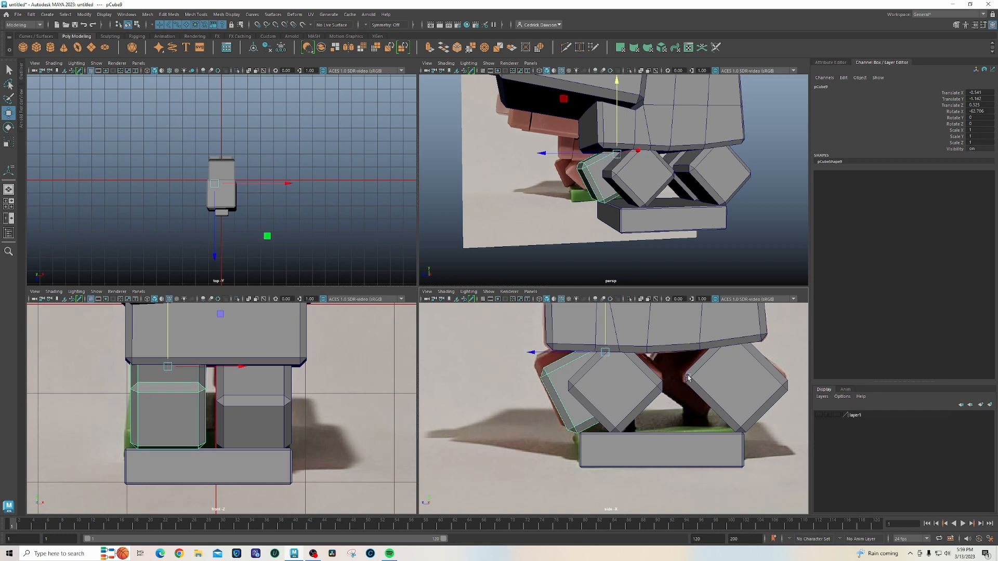
# Select the far rear leg and move it forward in the side view over its reference leg.
pyautogui.keyDown('alt'); pyautogui.moveTo(696, 395); pyautogui.dragTo(541, 412, button='middle'); pyautogui.keyUp('alt')
pyautogui.click(673, 199)
pyautogui.click(681, 197)
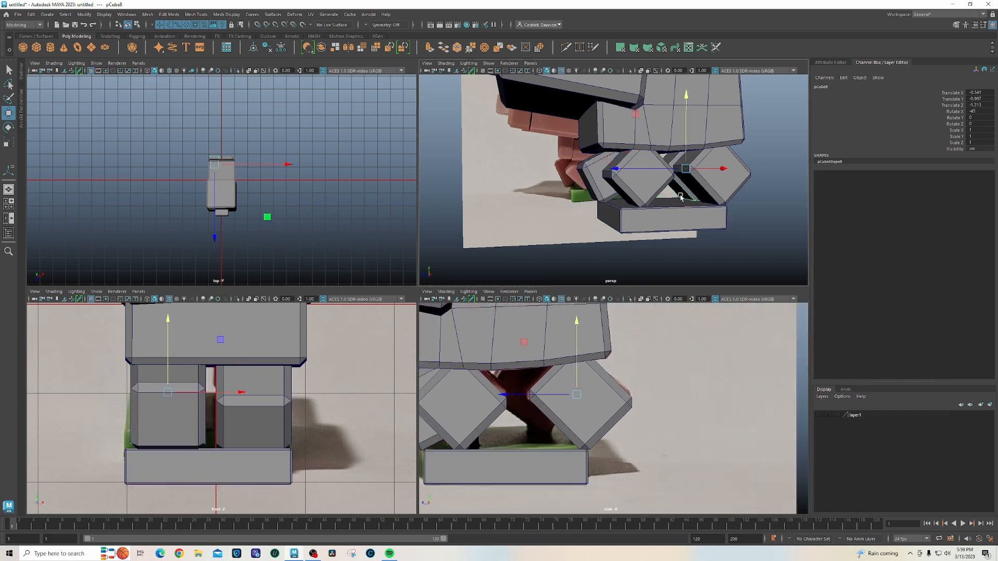
pyautogui.moveTo(547, 396); pyautogui.dragTo(514, 396)
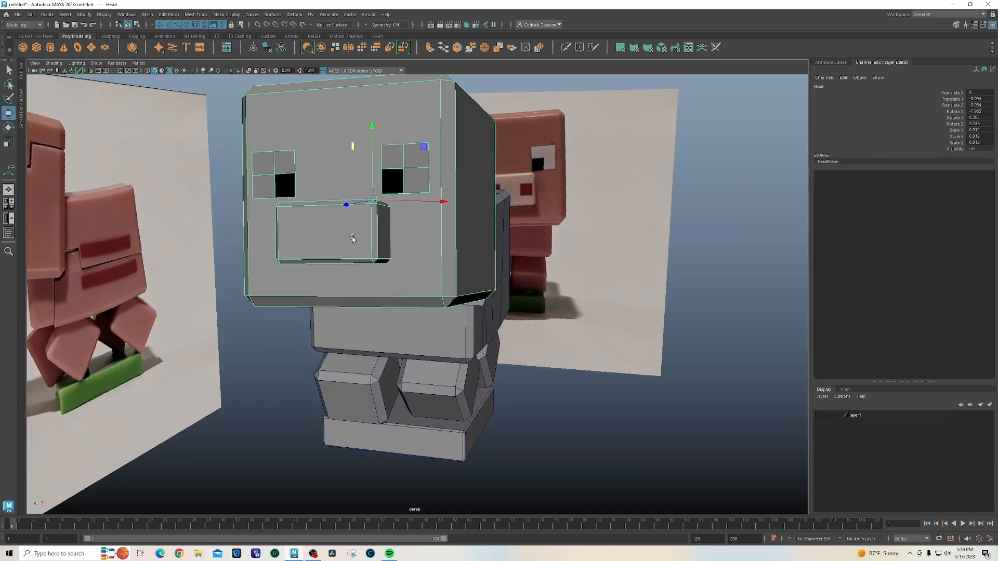
# Insert two horizontal edge loops across the snout in the front wireframe view, matching the upper and lower edges of the reference nostrils.
pyautogui.scroll(3, 352, 239)
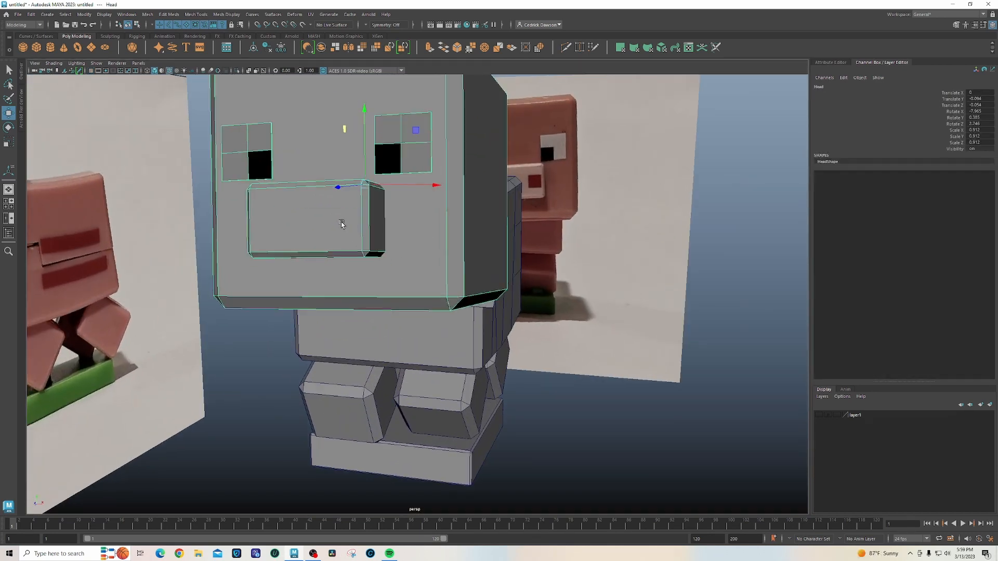
pyautogui.moveTo(338, 221); pyautogui.dragTo(358, 214, button='right')
pyautogui.keyDown('alt'); pyautogui.moveTo(310, 218); pyautogui.dragTo(313, 230, button='middle'); pyautogui.keyUp('alt')
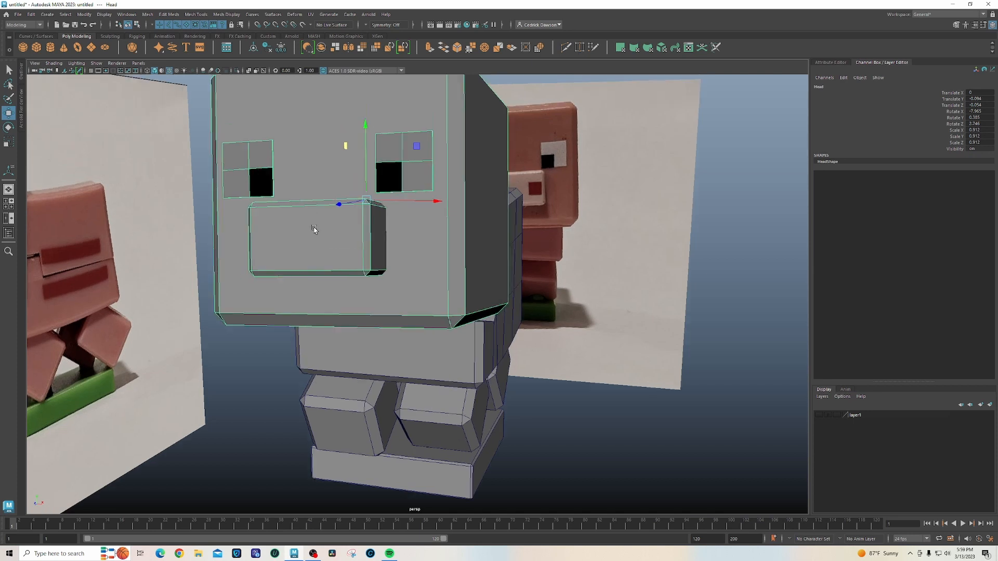
pyautogui.click(169, 14)
pyautogui.moveTo(207, 17)
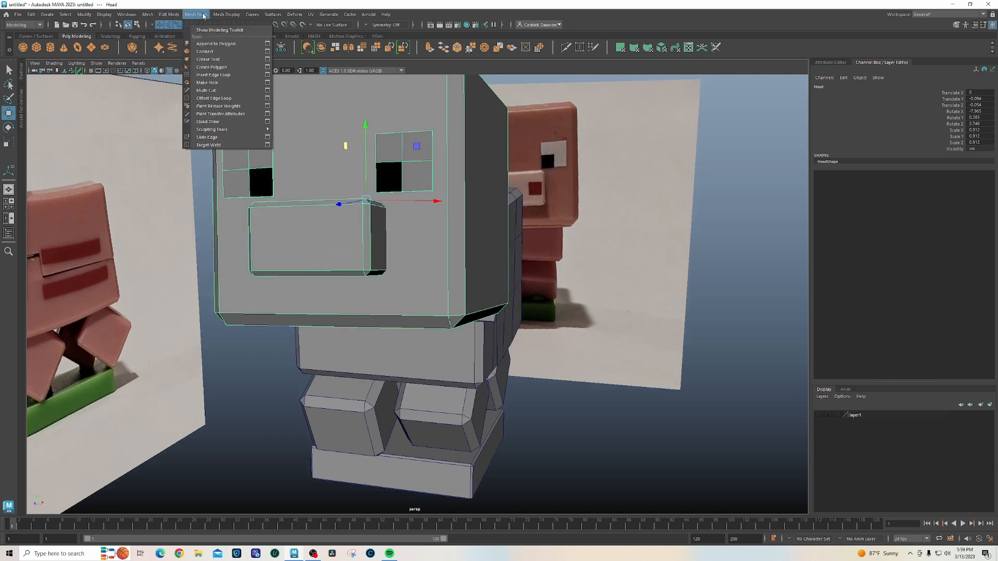
pyautogui.click(213, 75)
pyautogui.press('space')
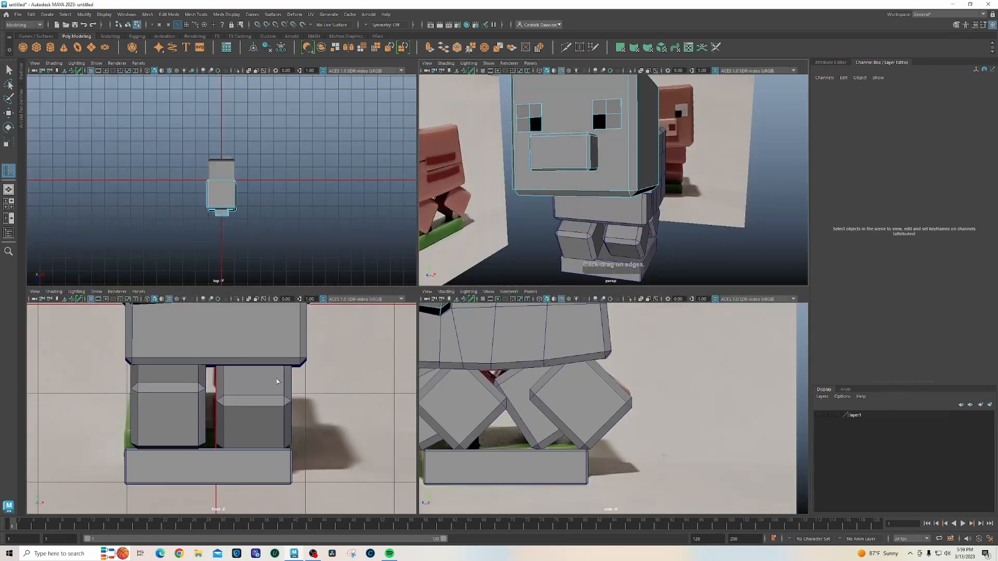
pyautogui.press('space')
pyautogui.scroll(5, 360, 351)
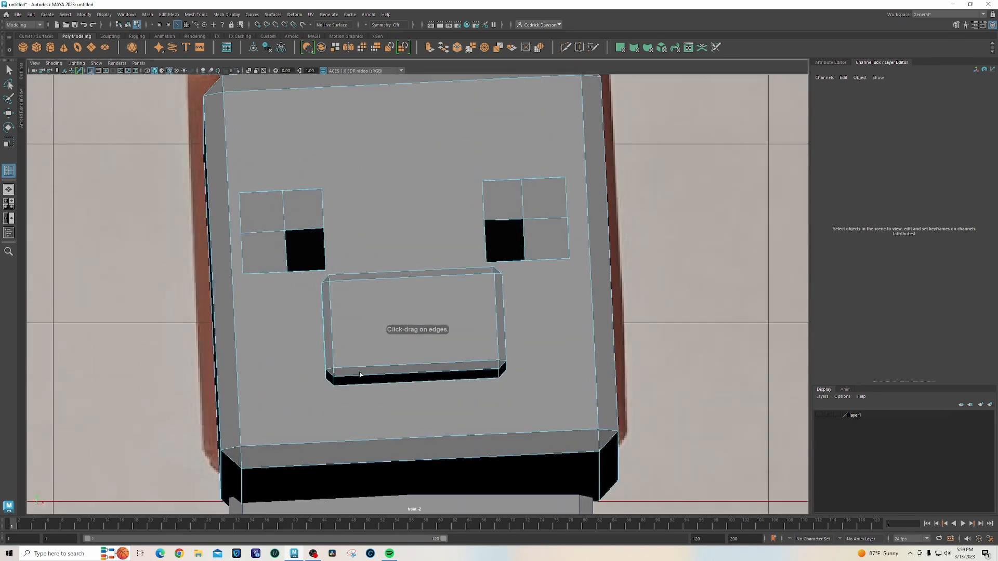
pyautogui.press('4')
pyautogui.scroll(4, 366, 369)
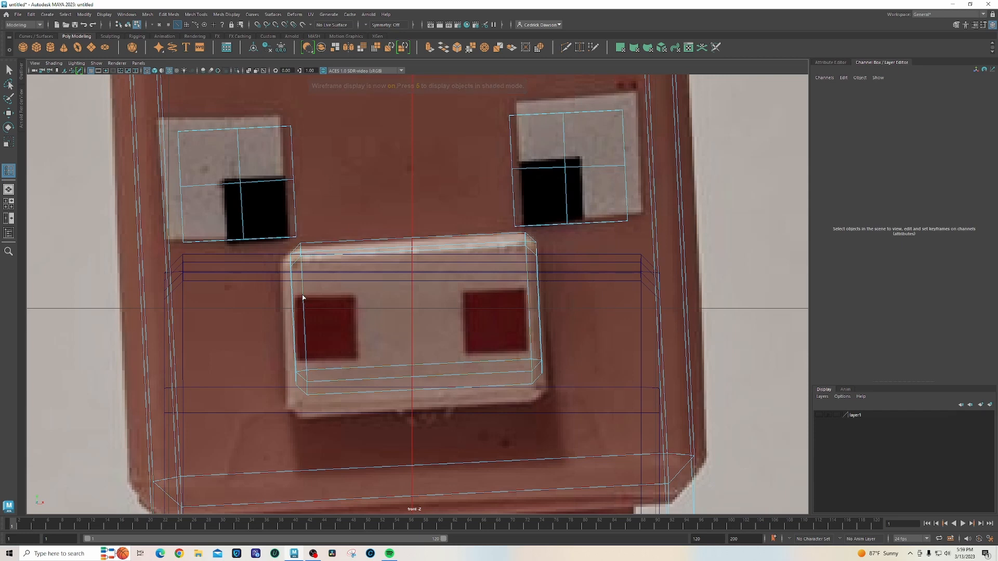
pyautogui.moveTo(303, 297); pyautogui.dragTo(303, 298)
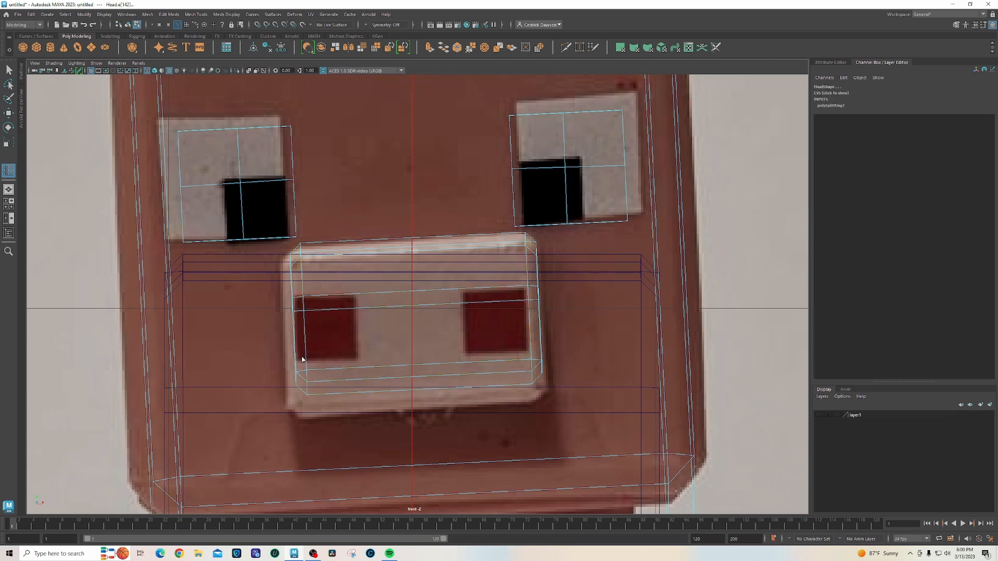
pyautogui.moveTo(307, 362); pyautogui.dragTo(307, 361)
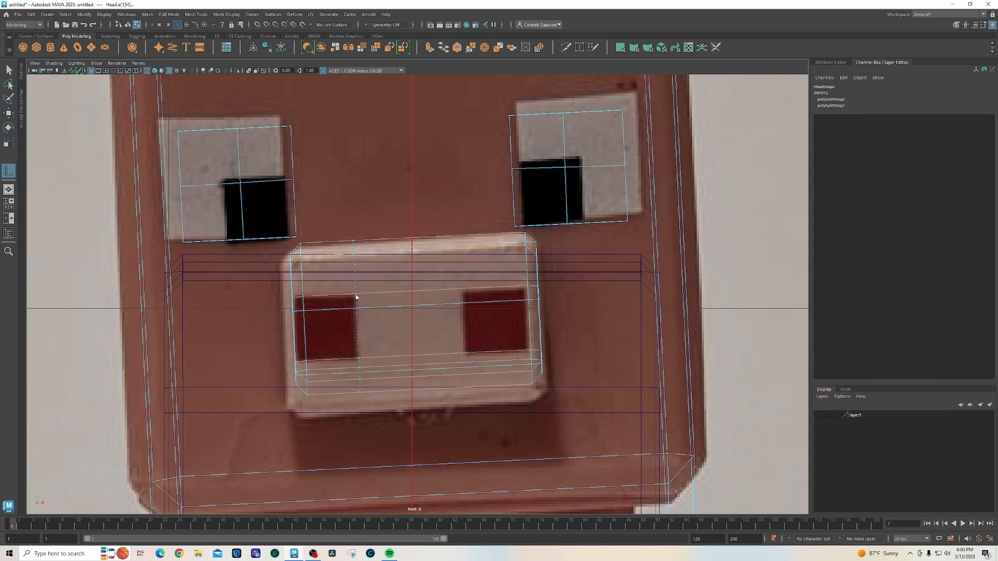
# Insert two vertical edge loops in the snout along the inner edges of the two reference nostrils.
pyautogui.click(357, 297)
pyautogui.press('w')
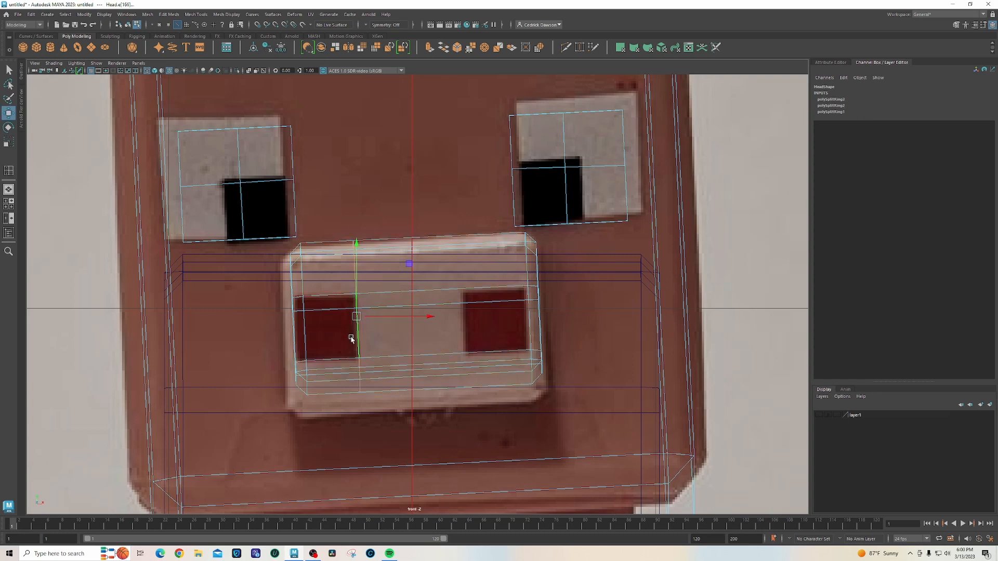
pyautogui.press('5')
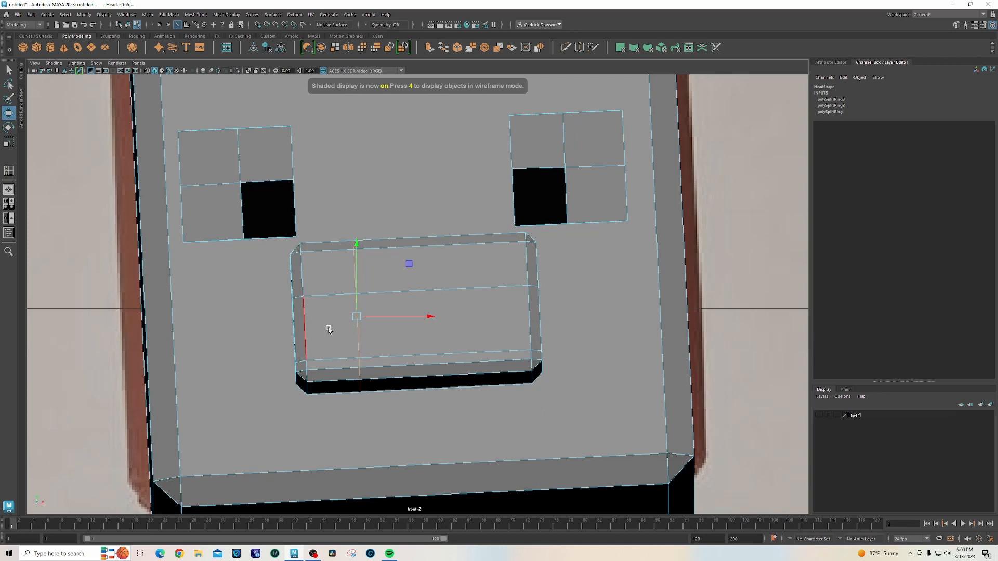
pyautogui.press('y')
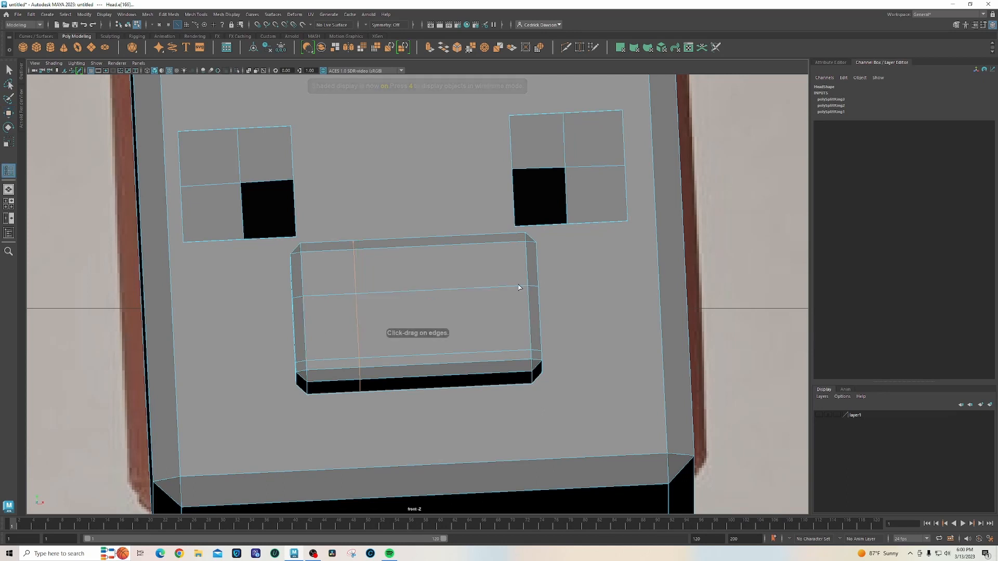
pyautogui.press('4')
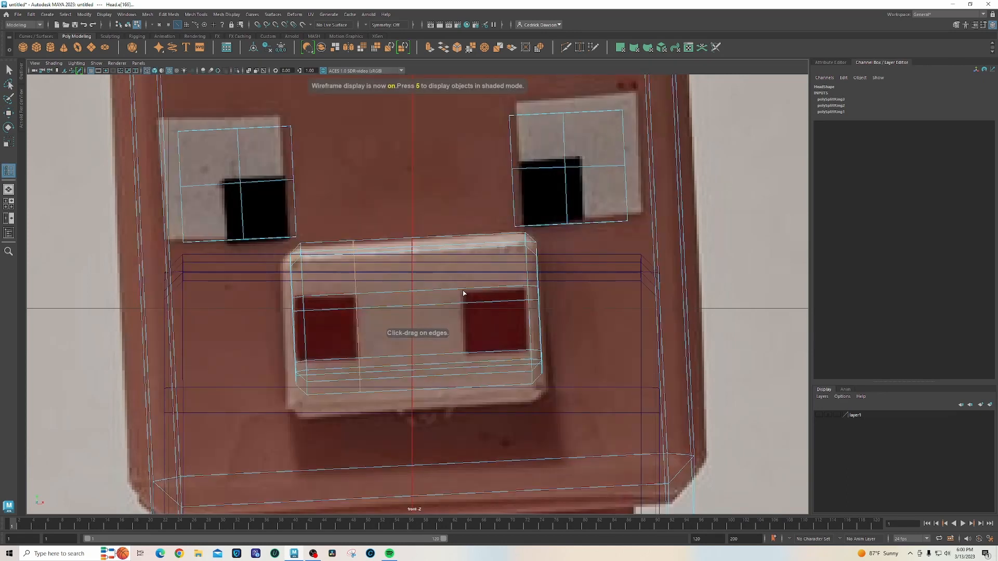
pyautogui.click(464, 292)
pyautogui.click(464, 292)
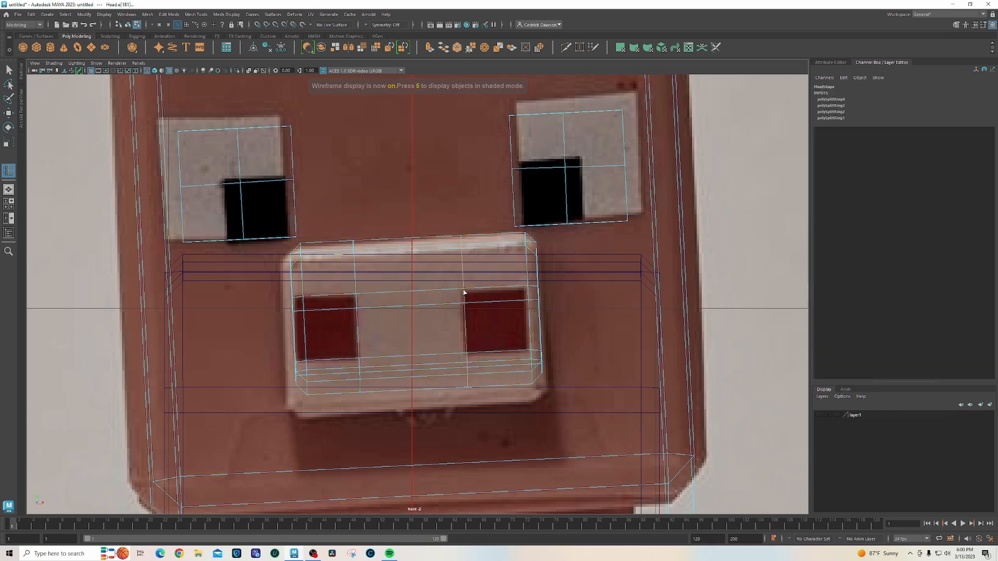
# Move the vertical edge loop at the left nostril's inner edge slightly toward the centre of the snout.
pyautogui.press('w')
pyautogui.press('5')
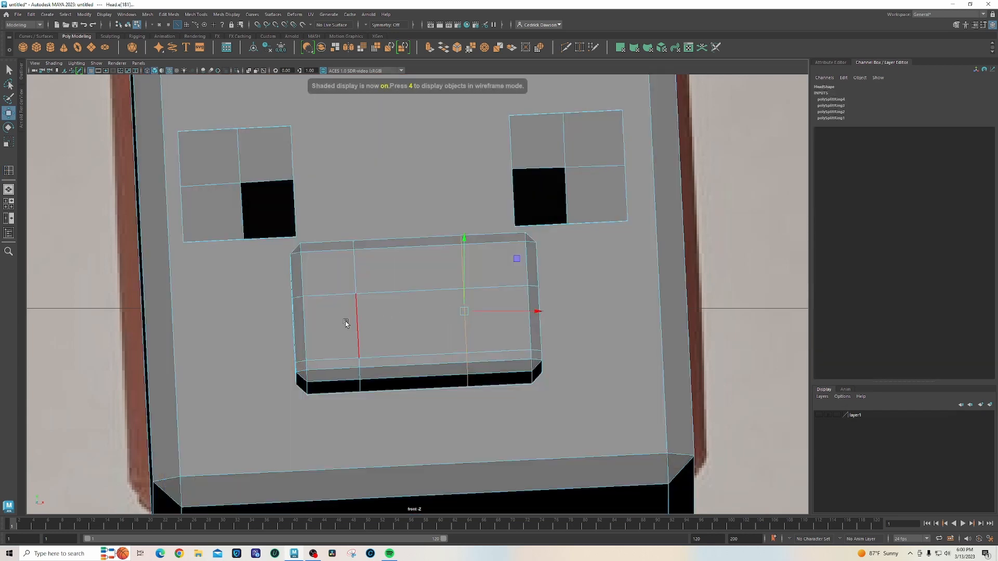
pyautogui.click(356, 280)
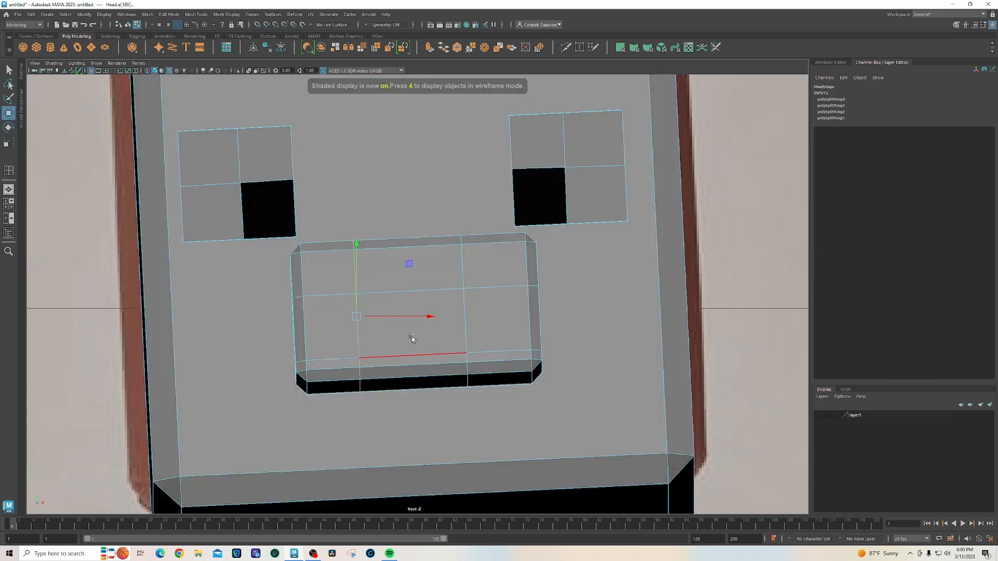
pyautogui.moveTo(406, 303); pyautogui.dragTo(372, 290)
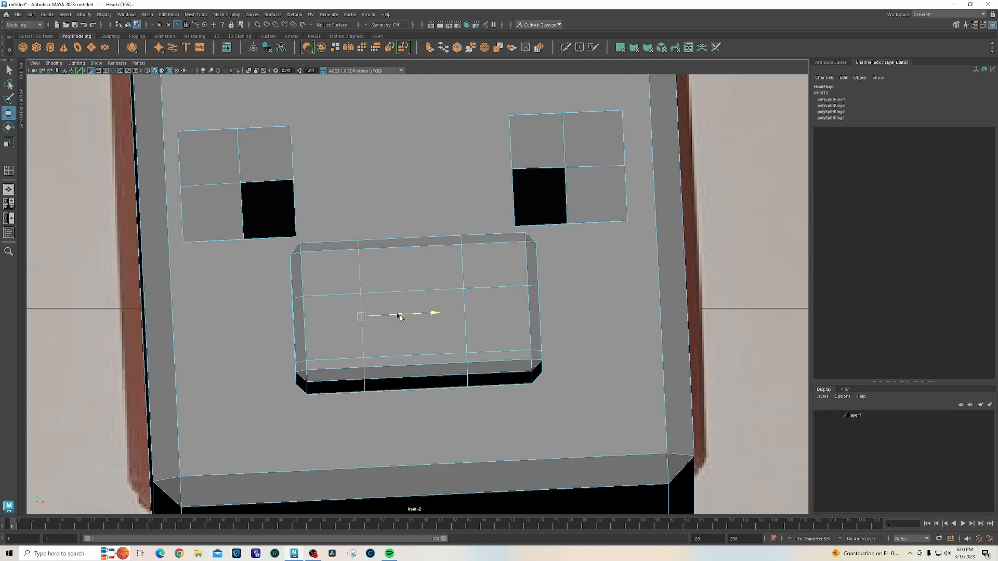
# Separate the head mesh into its individual pieces and select the snout block.
pyautogui.moveTo(390, 278); pyautogui.dragTo(410, 267, button='right')
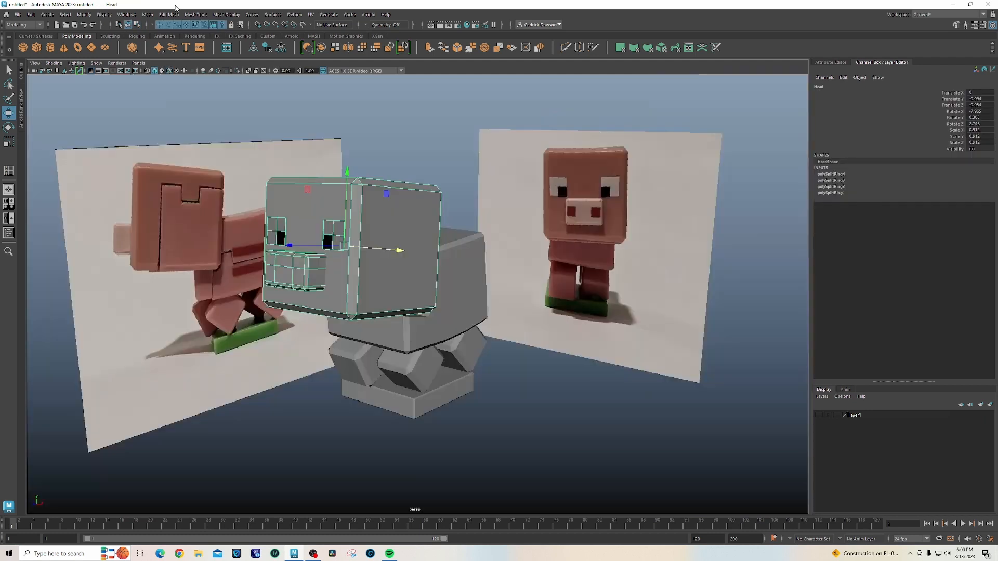
pyautogui.click(147, 14)
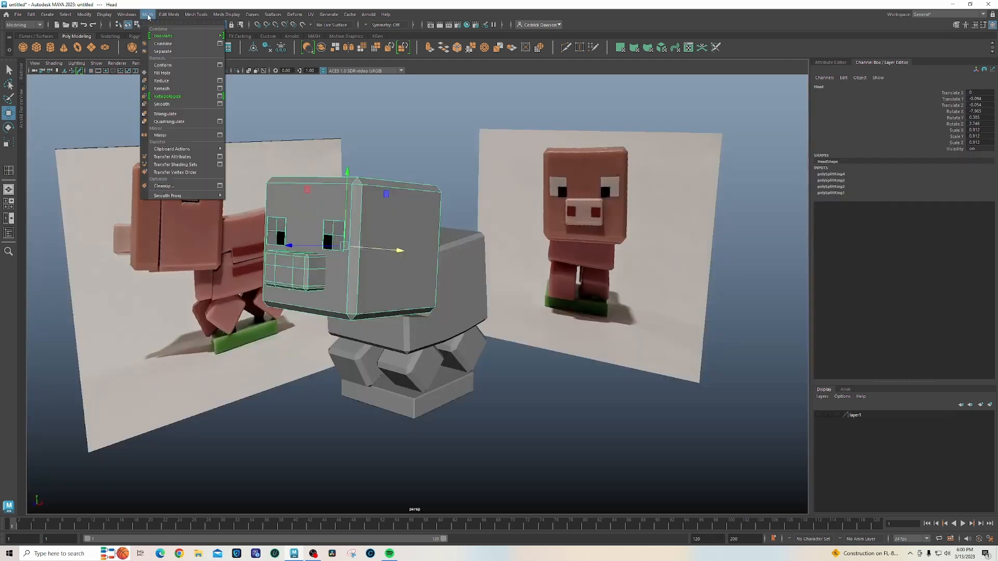
pyautogui.click(163, 52)
pyautogui.keyDown('alt'); pyautogui.moveTo(319, 253); pyautogui.dragTo(512, 335); pyautogui.keyUp('alt')
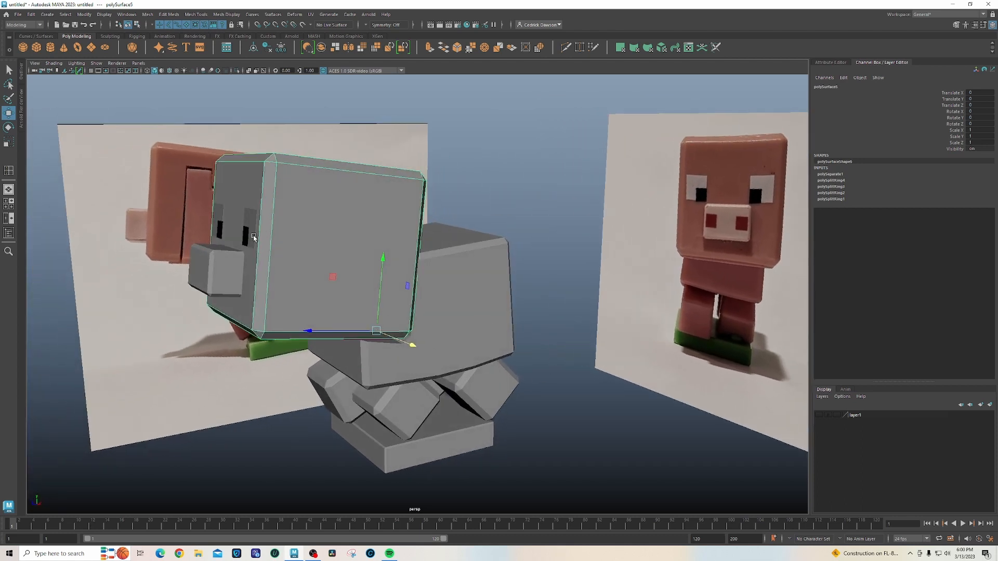
pyautogui.click(236, 263)
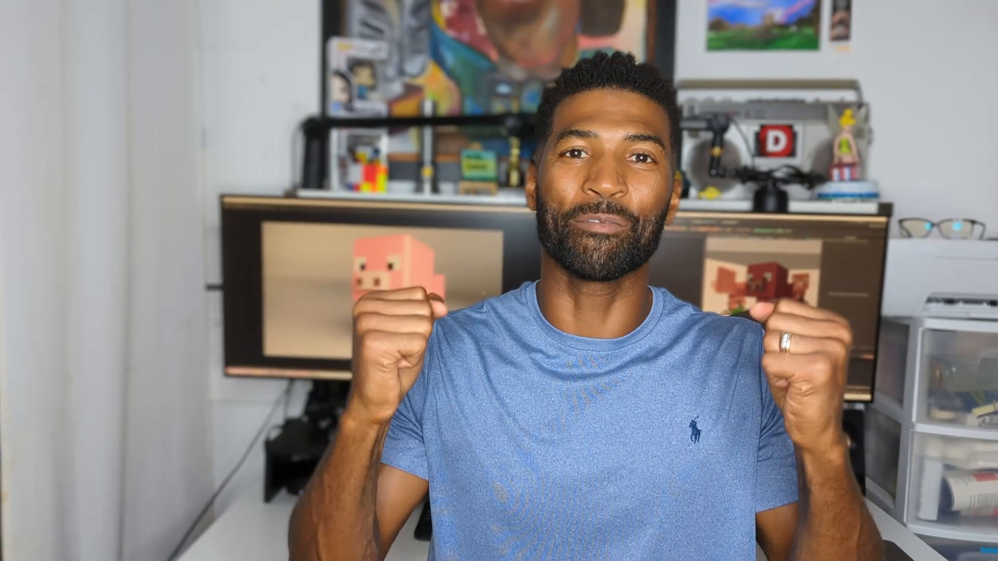